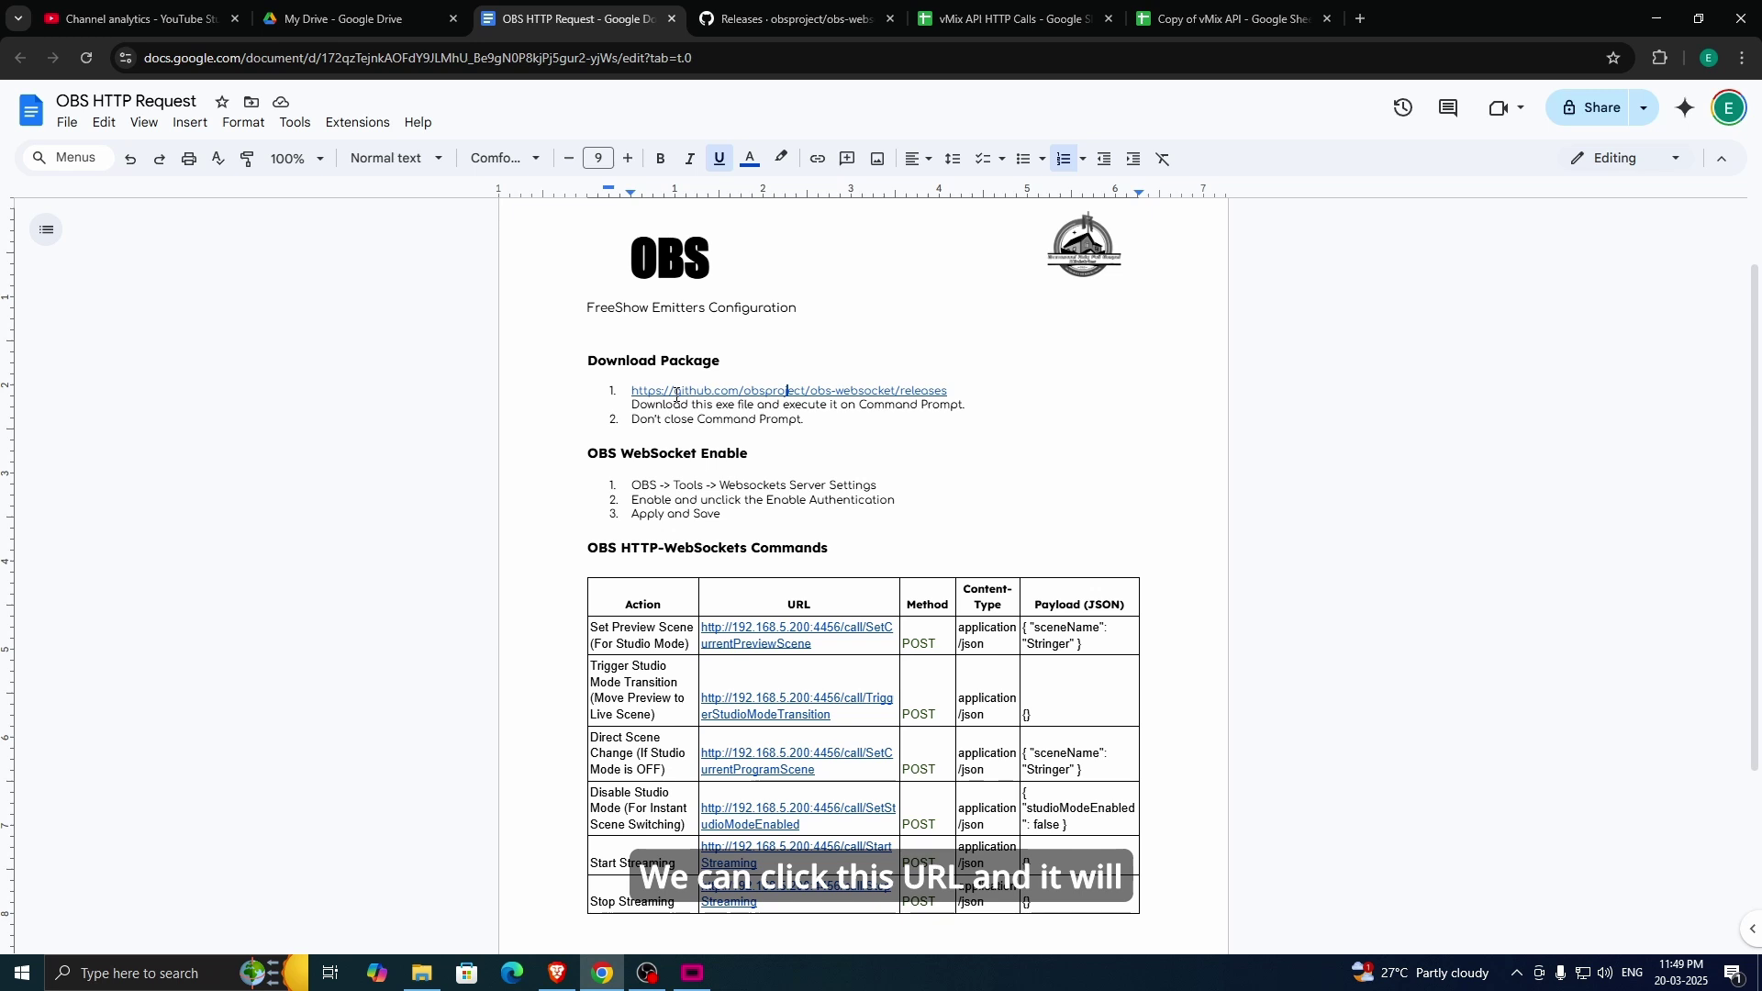
Step: Browse the obs-websocket GitHub releases page and expand the downloadable assets of version 5.0.0
click(780, 15)
scroll(704, 427, down, 3)
scroll(705, 427, down, 2)
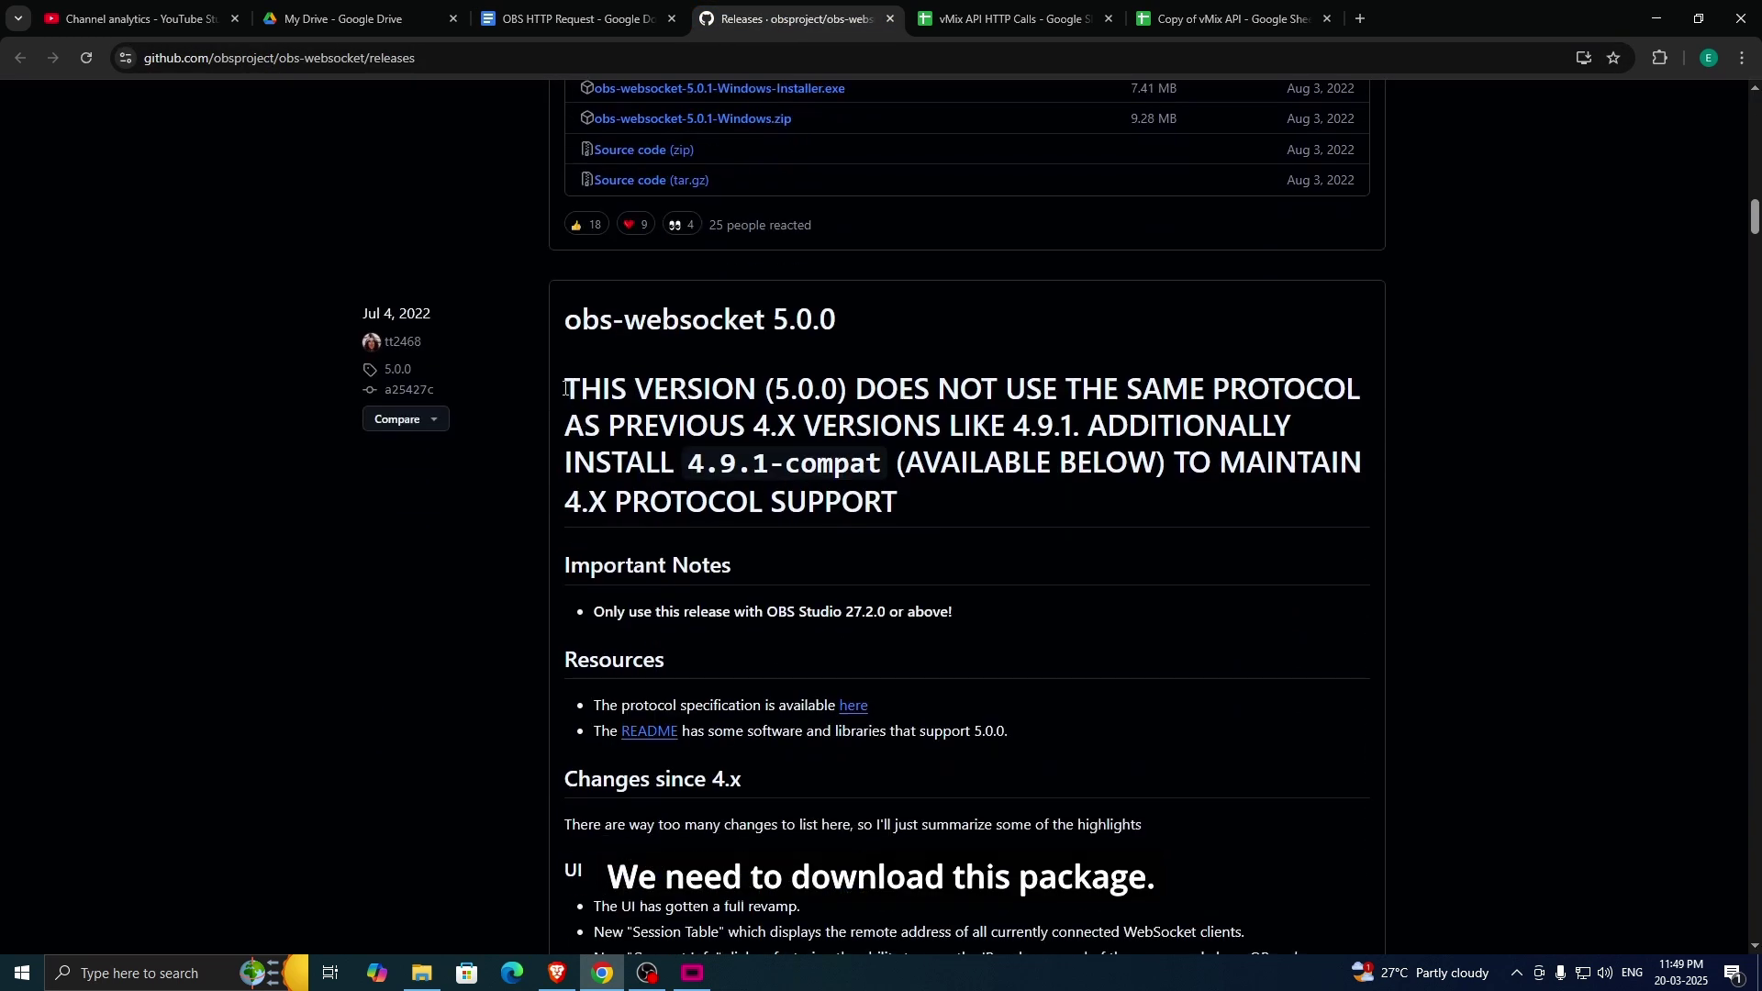
scroll(839, 399, down, 13)
scroll(837, 404, down, 7)
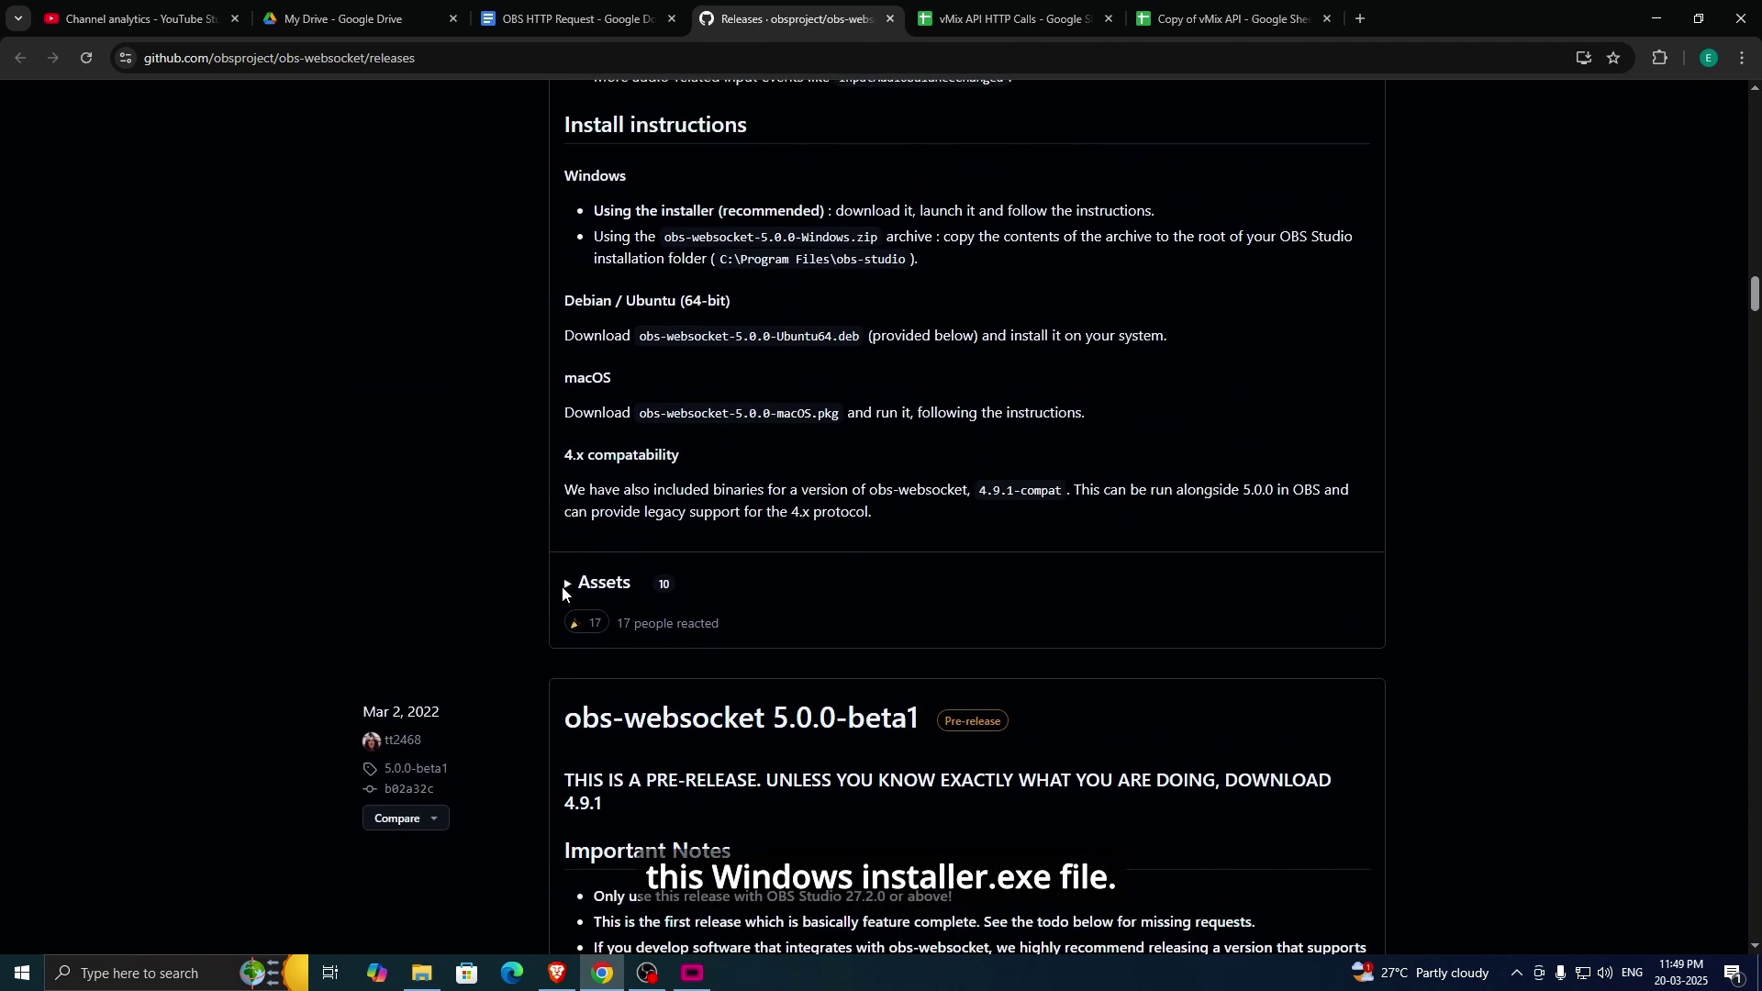
click(563, 585)
scroll(723, 470, down, 4)
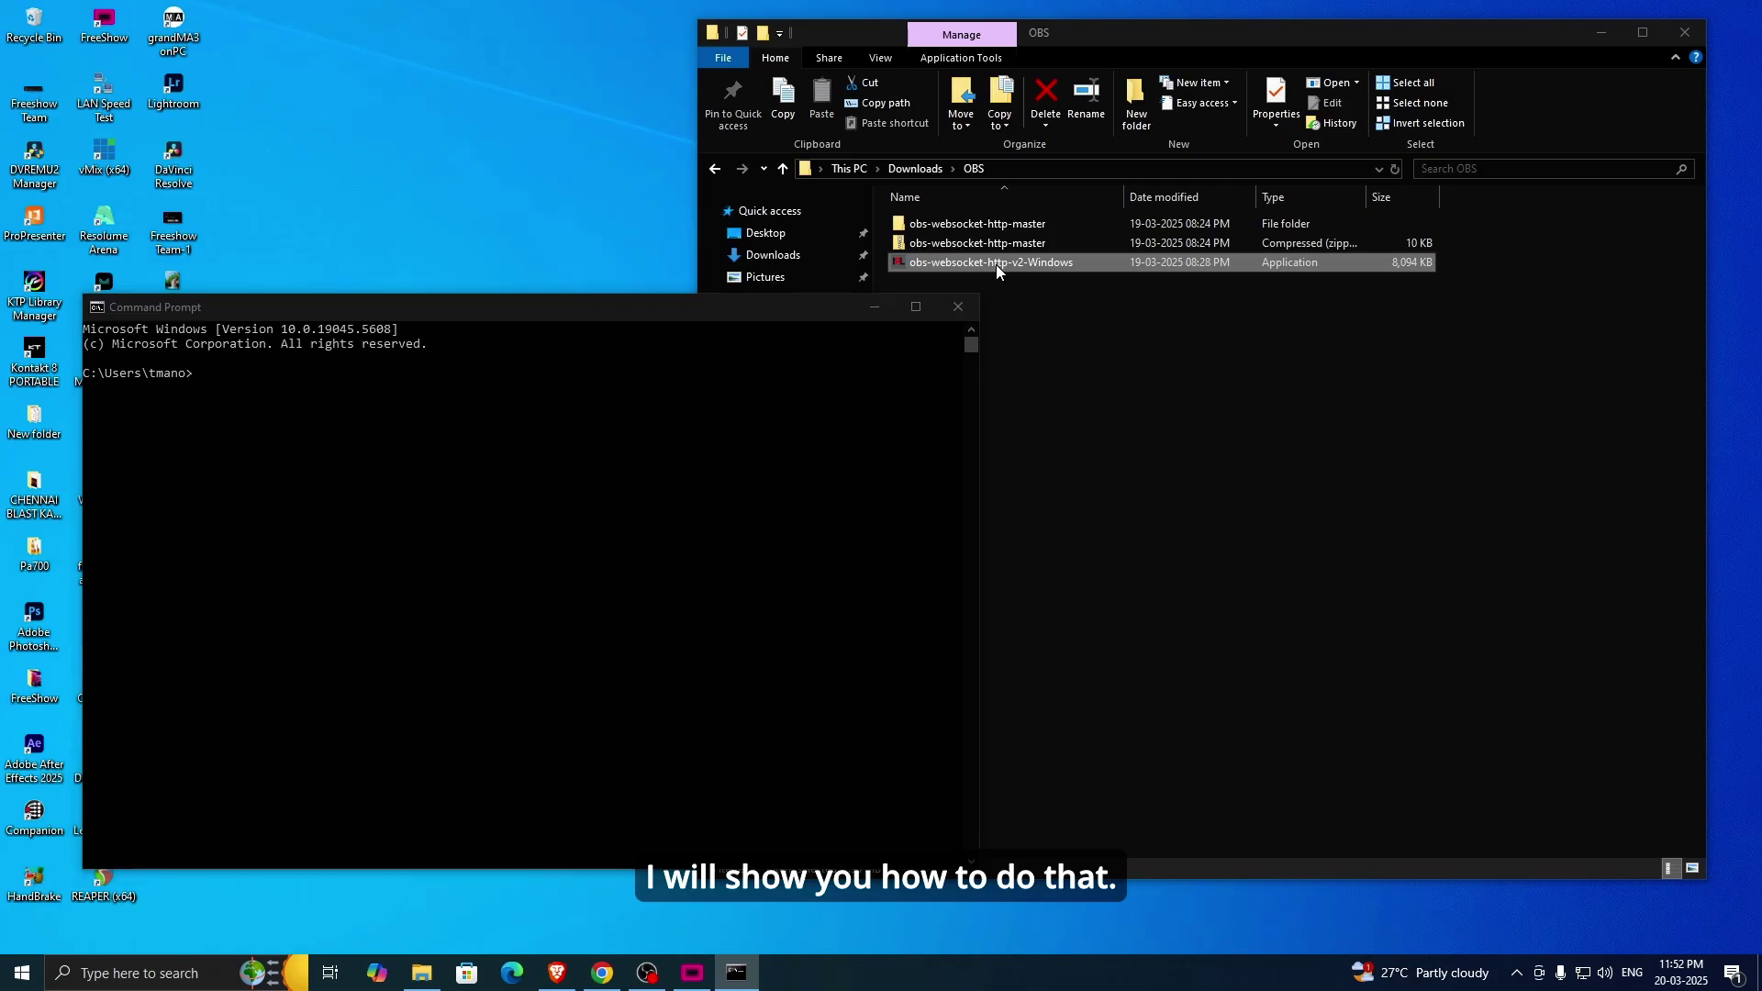
Step: Run obs-websocket-http-v2-Windows from the OBS downloads folder in Command Prompt and allow it through the firewall on private networks
drag(997, 266, 640, 435)
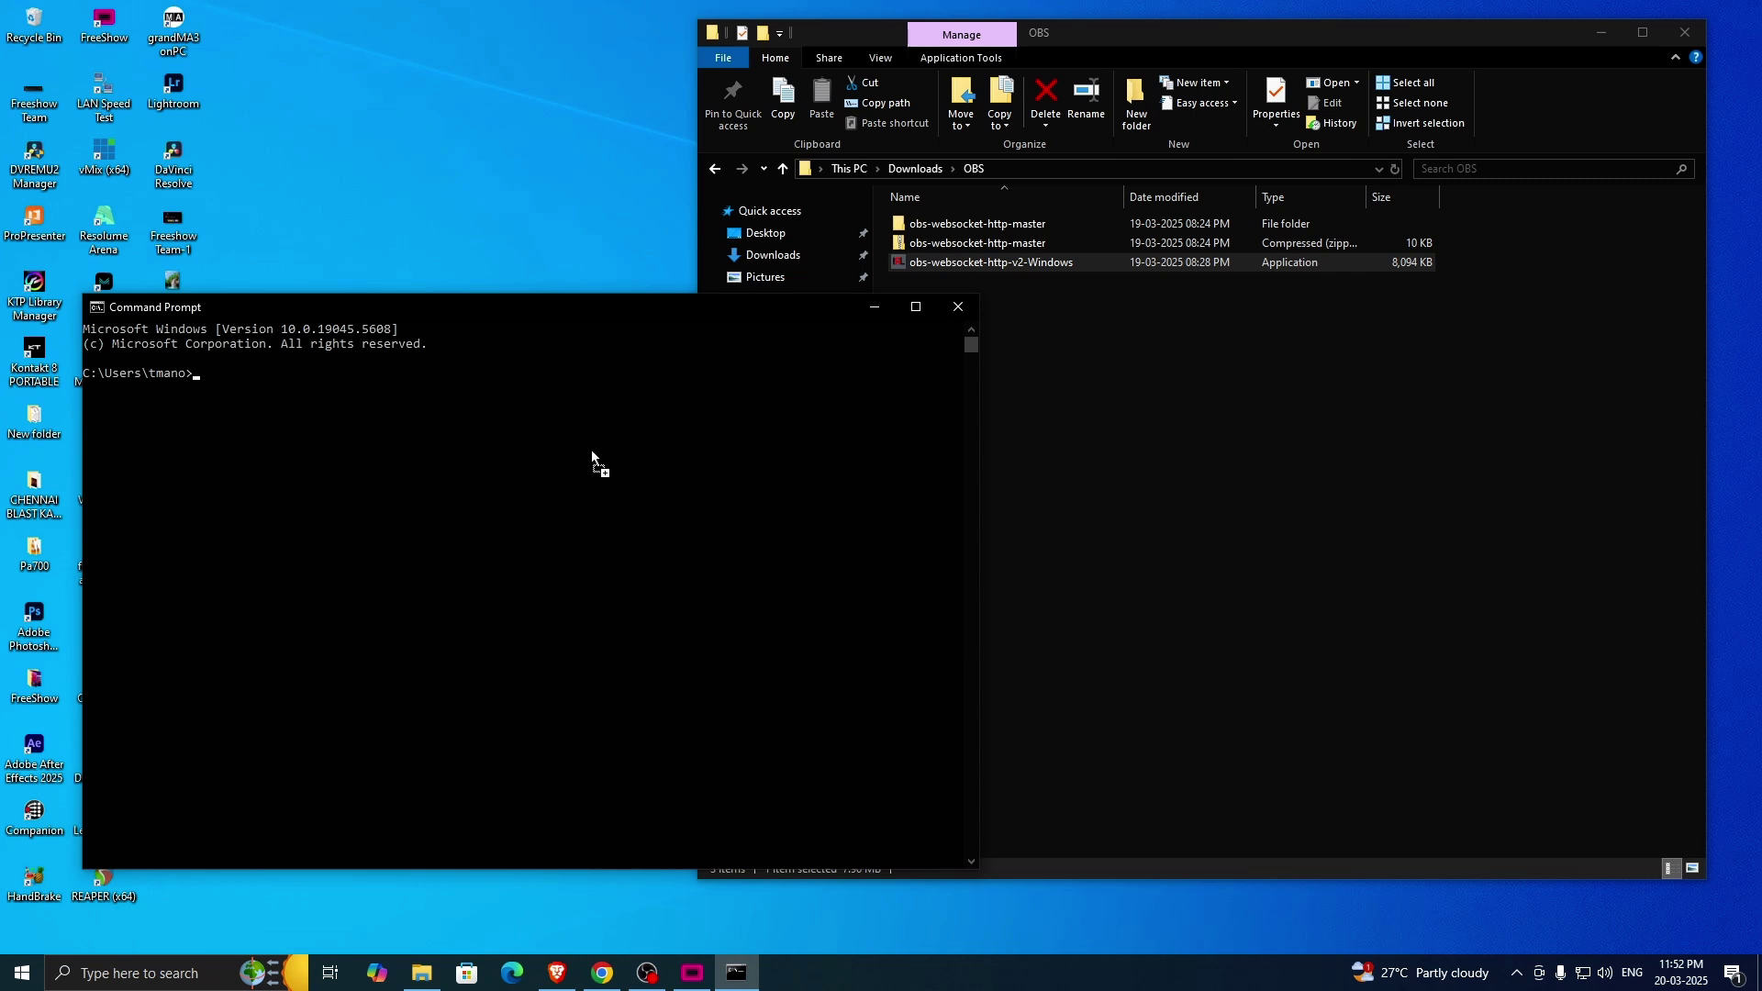
key(Return)
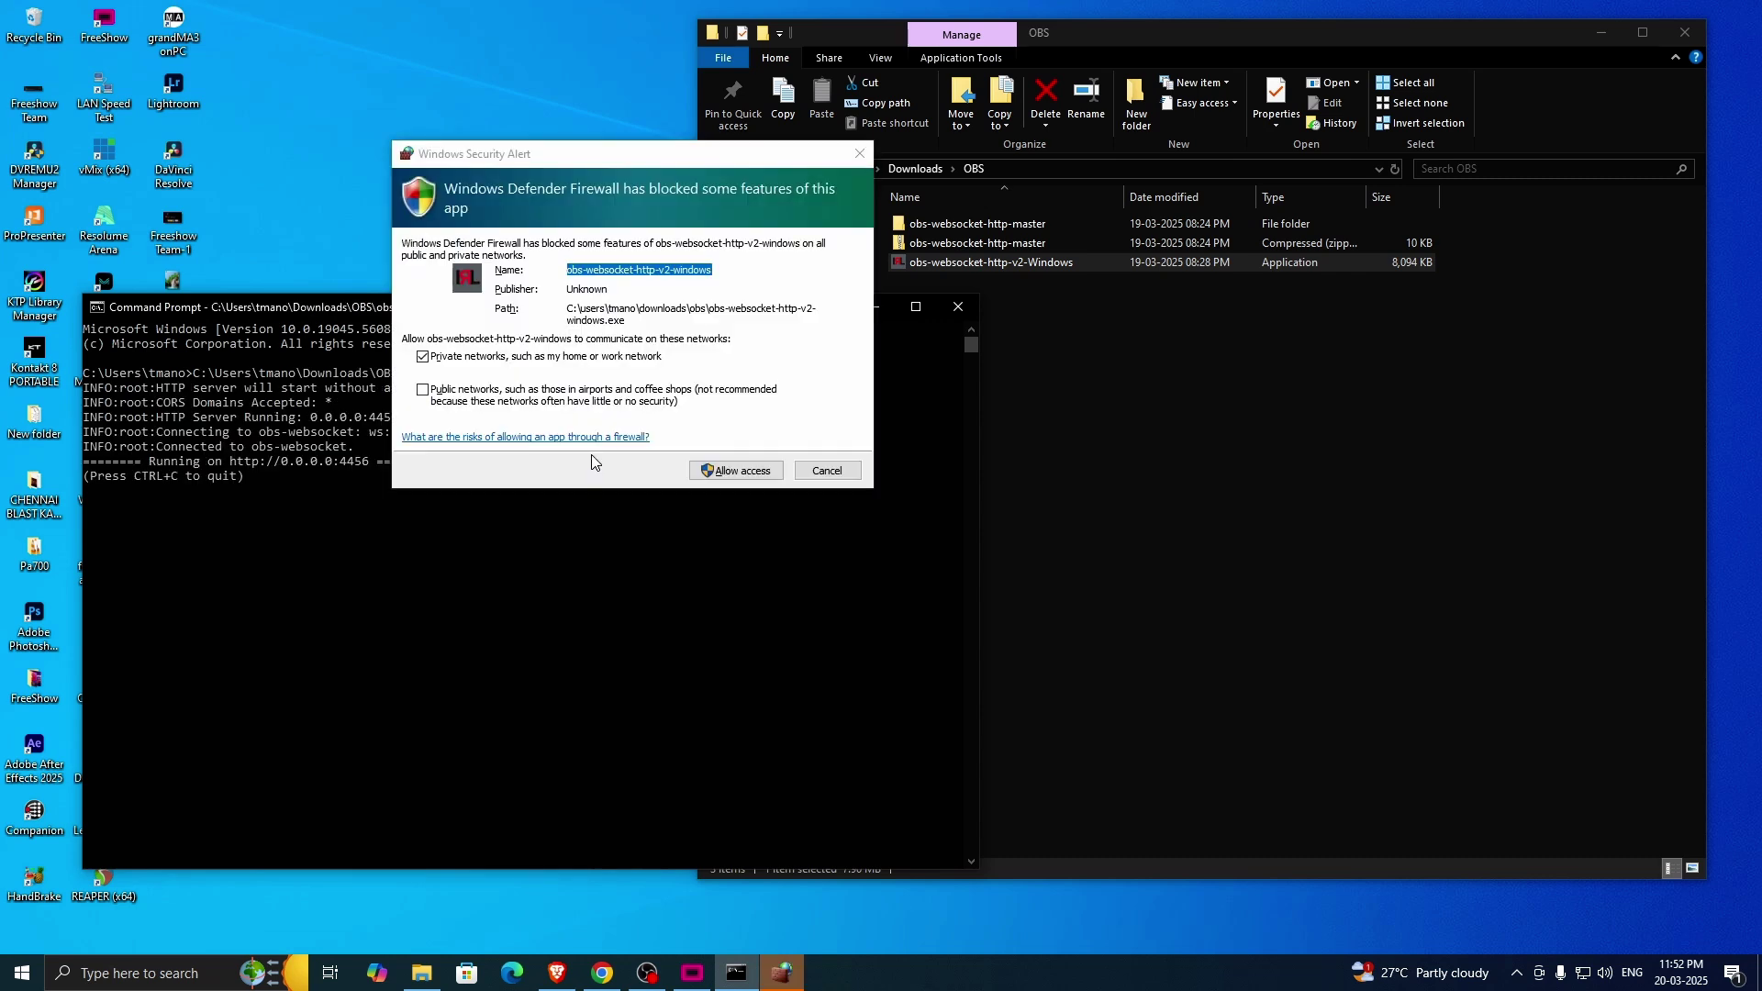
click(740, 473)
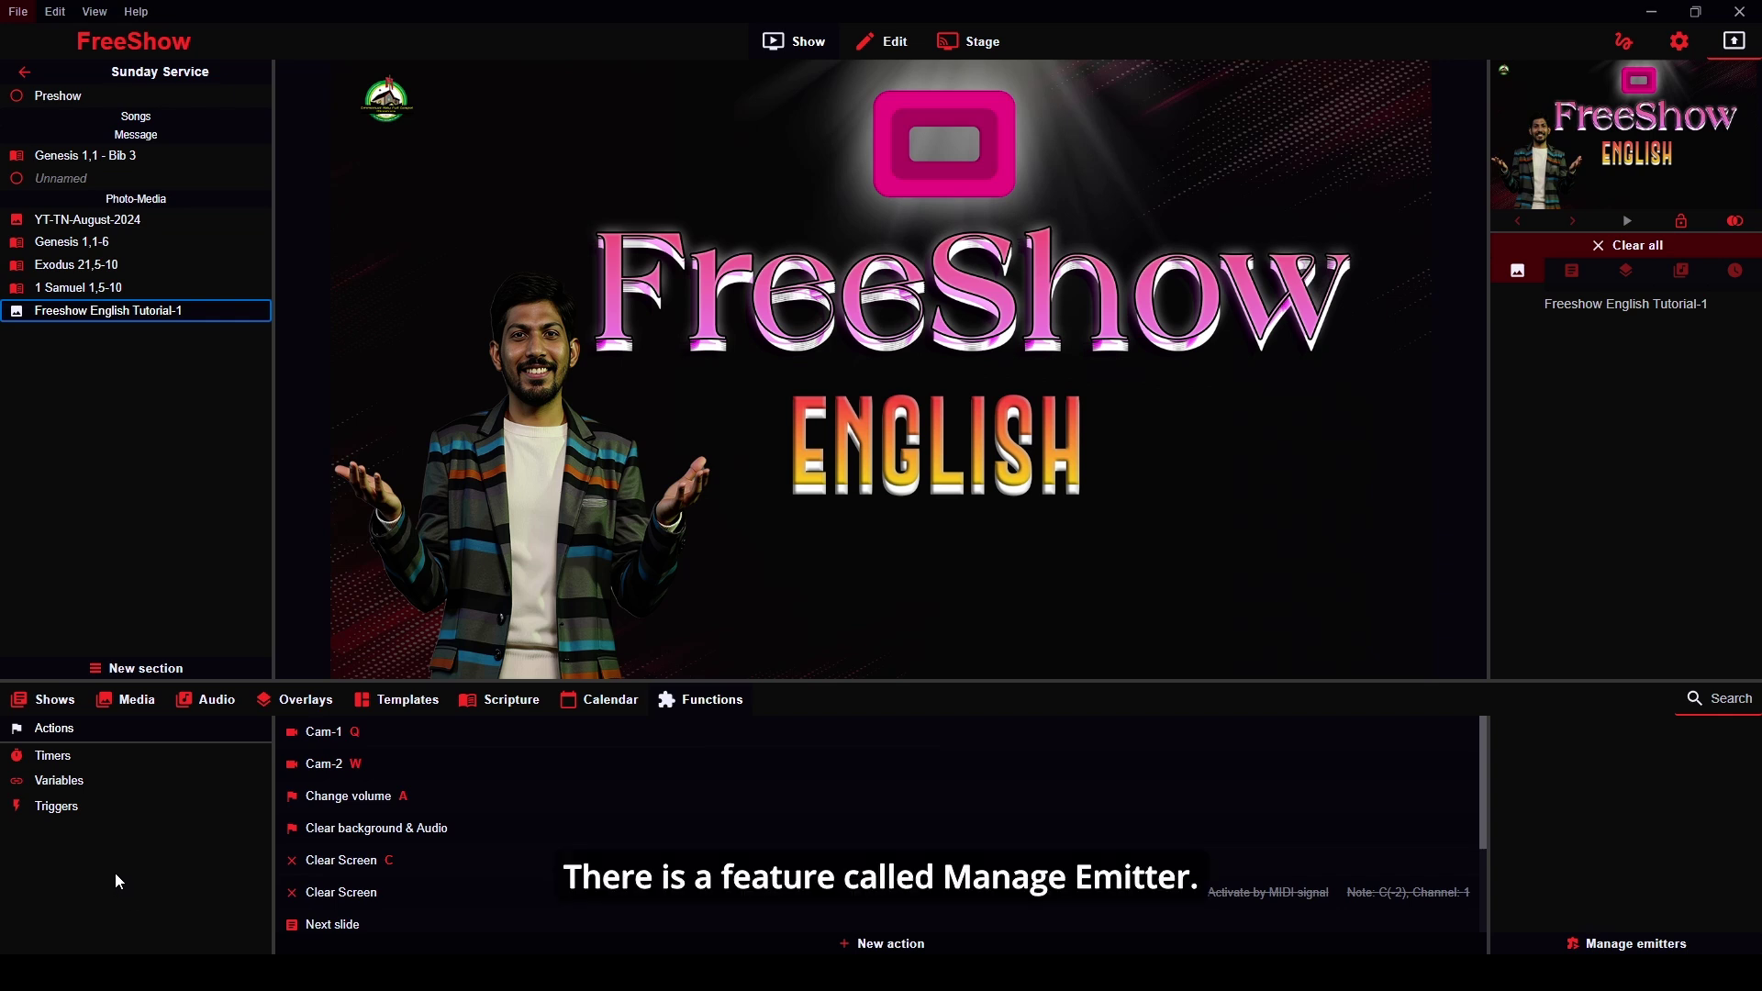
Step: Create a new HTTP emitter in FreeShow and name it OBS-Scene-2
click(1594, 945)
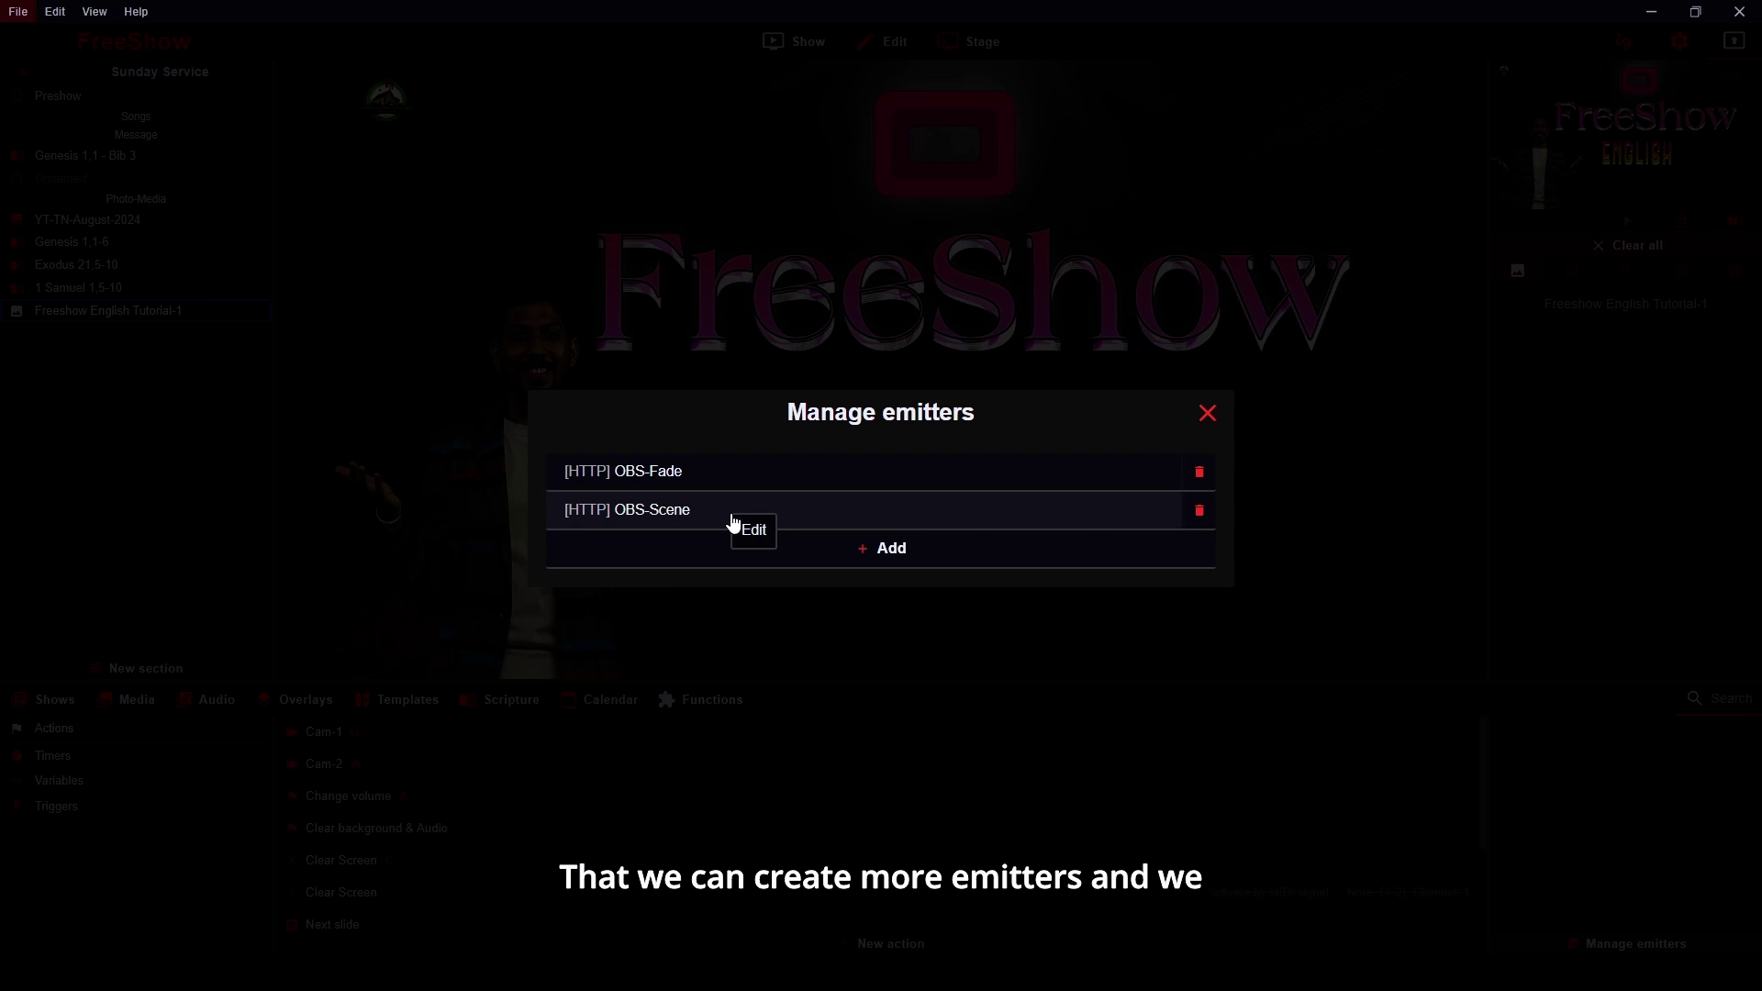
click(887, 562)
text(O)
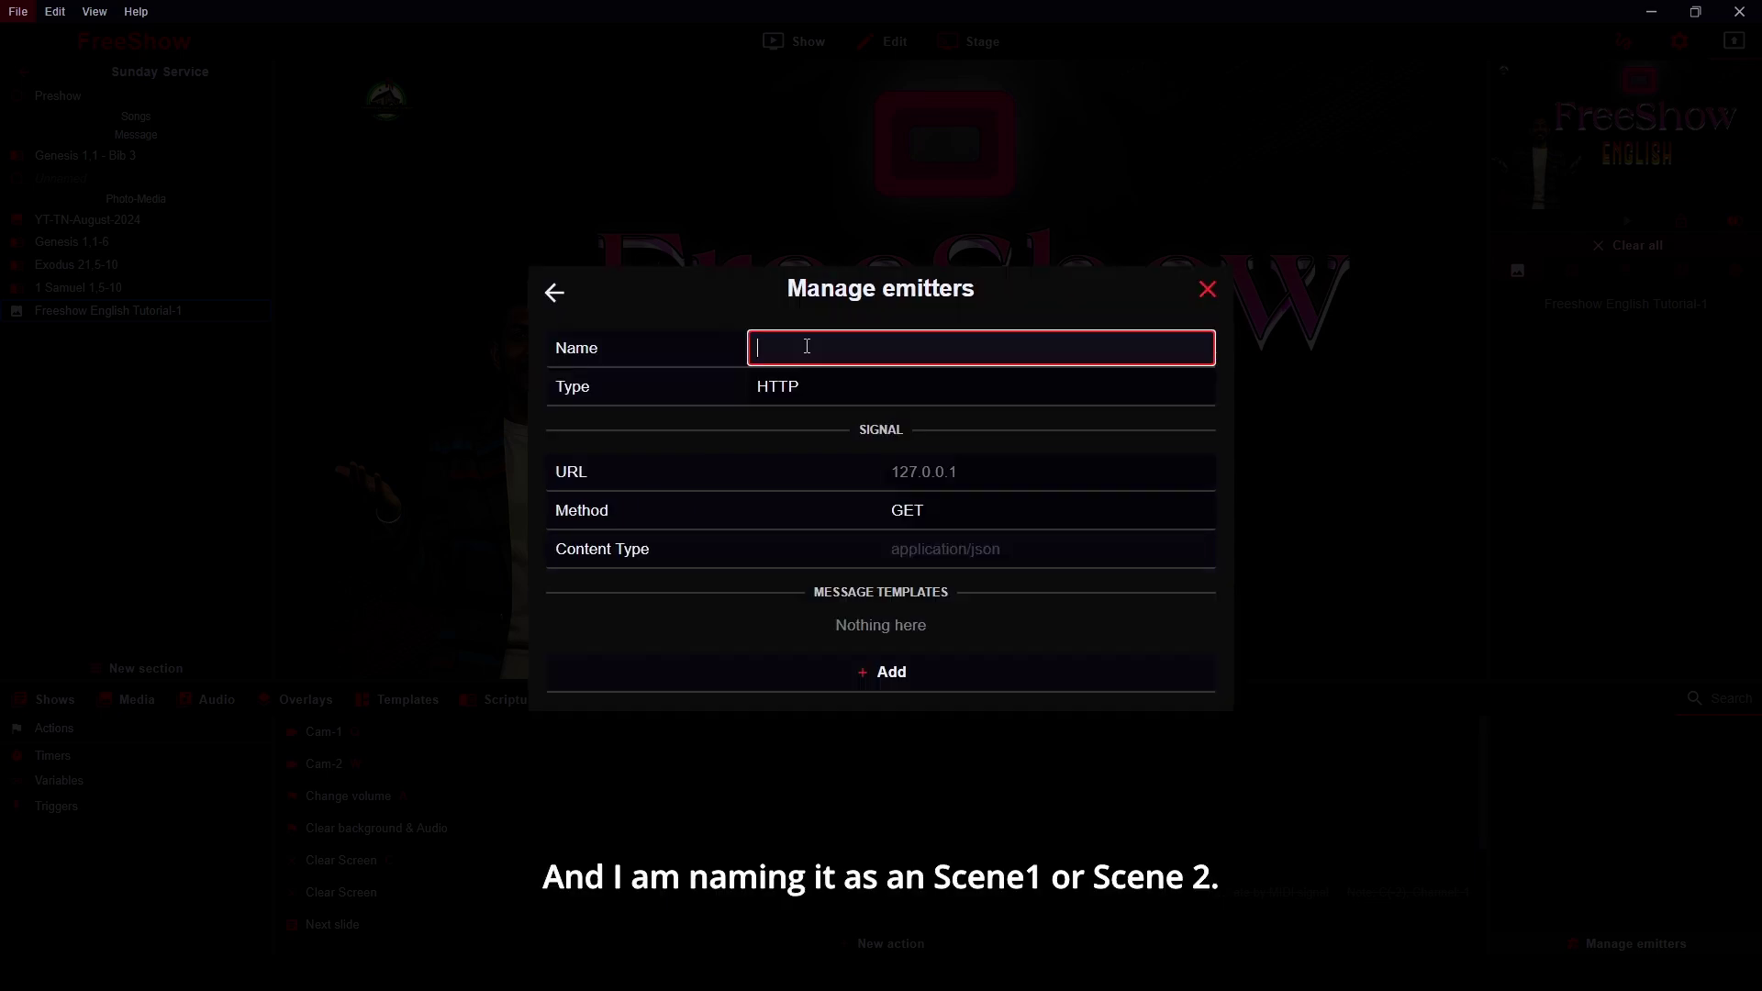
text(BS-Scen)
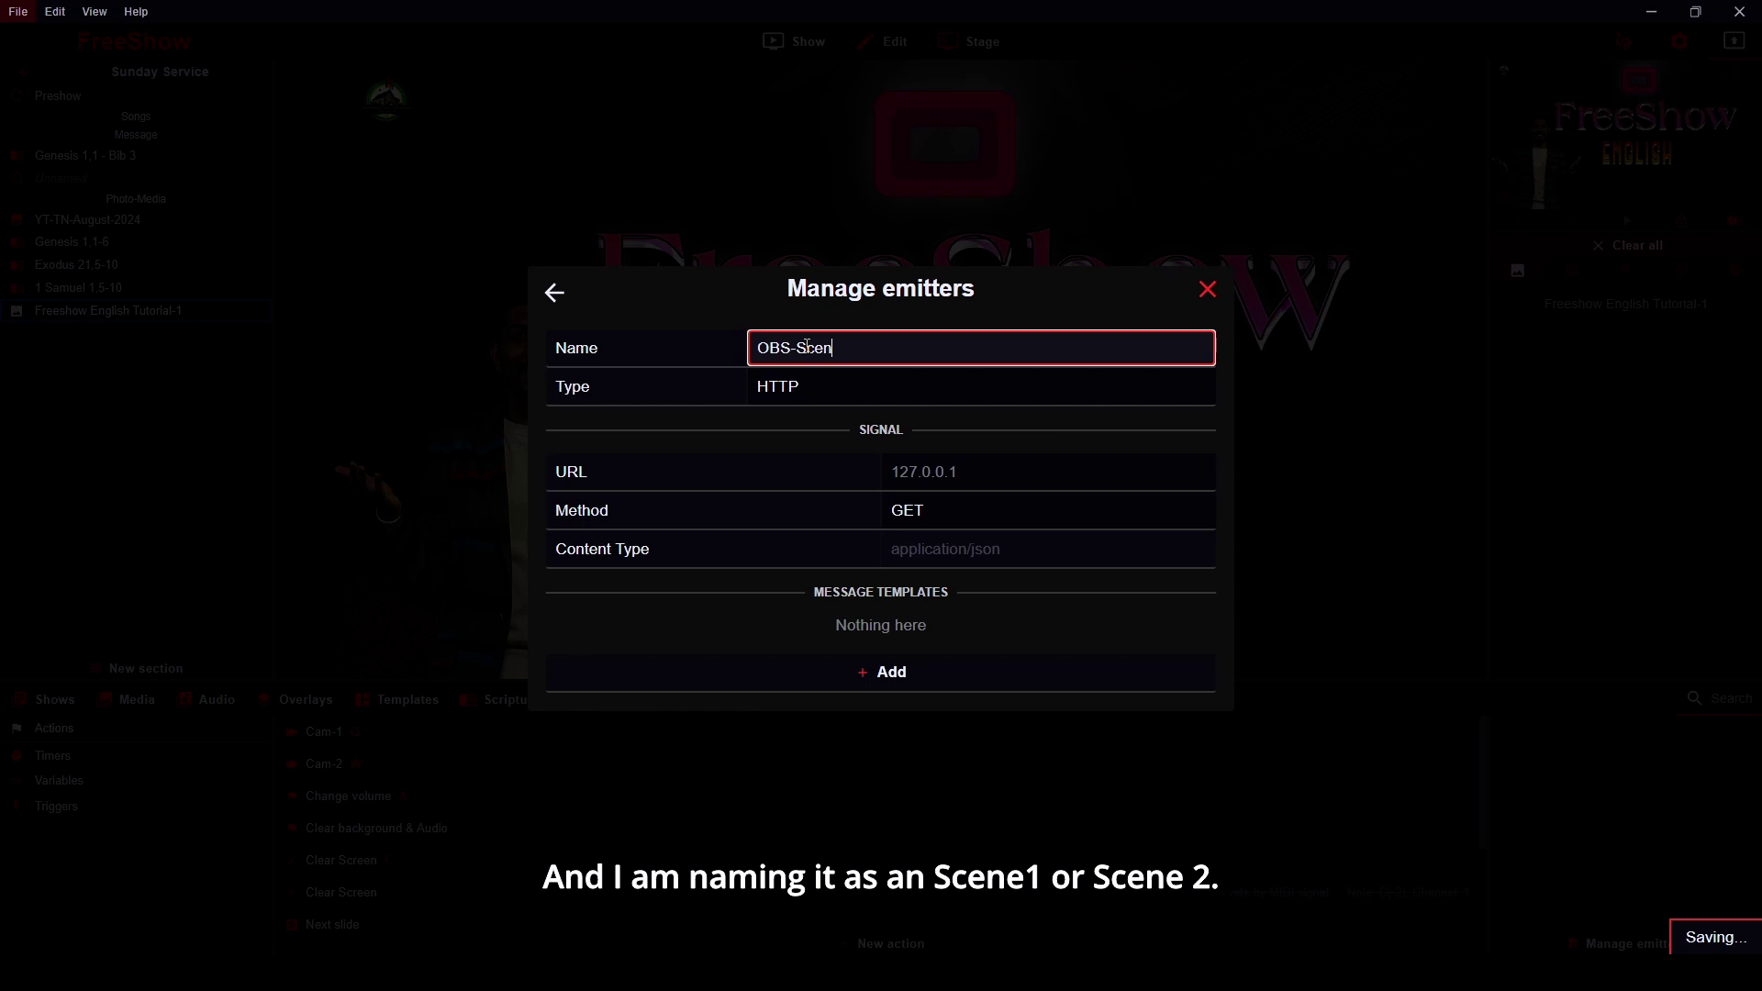
text(e-2)
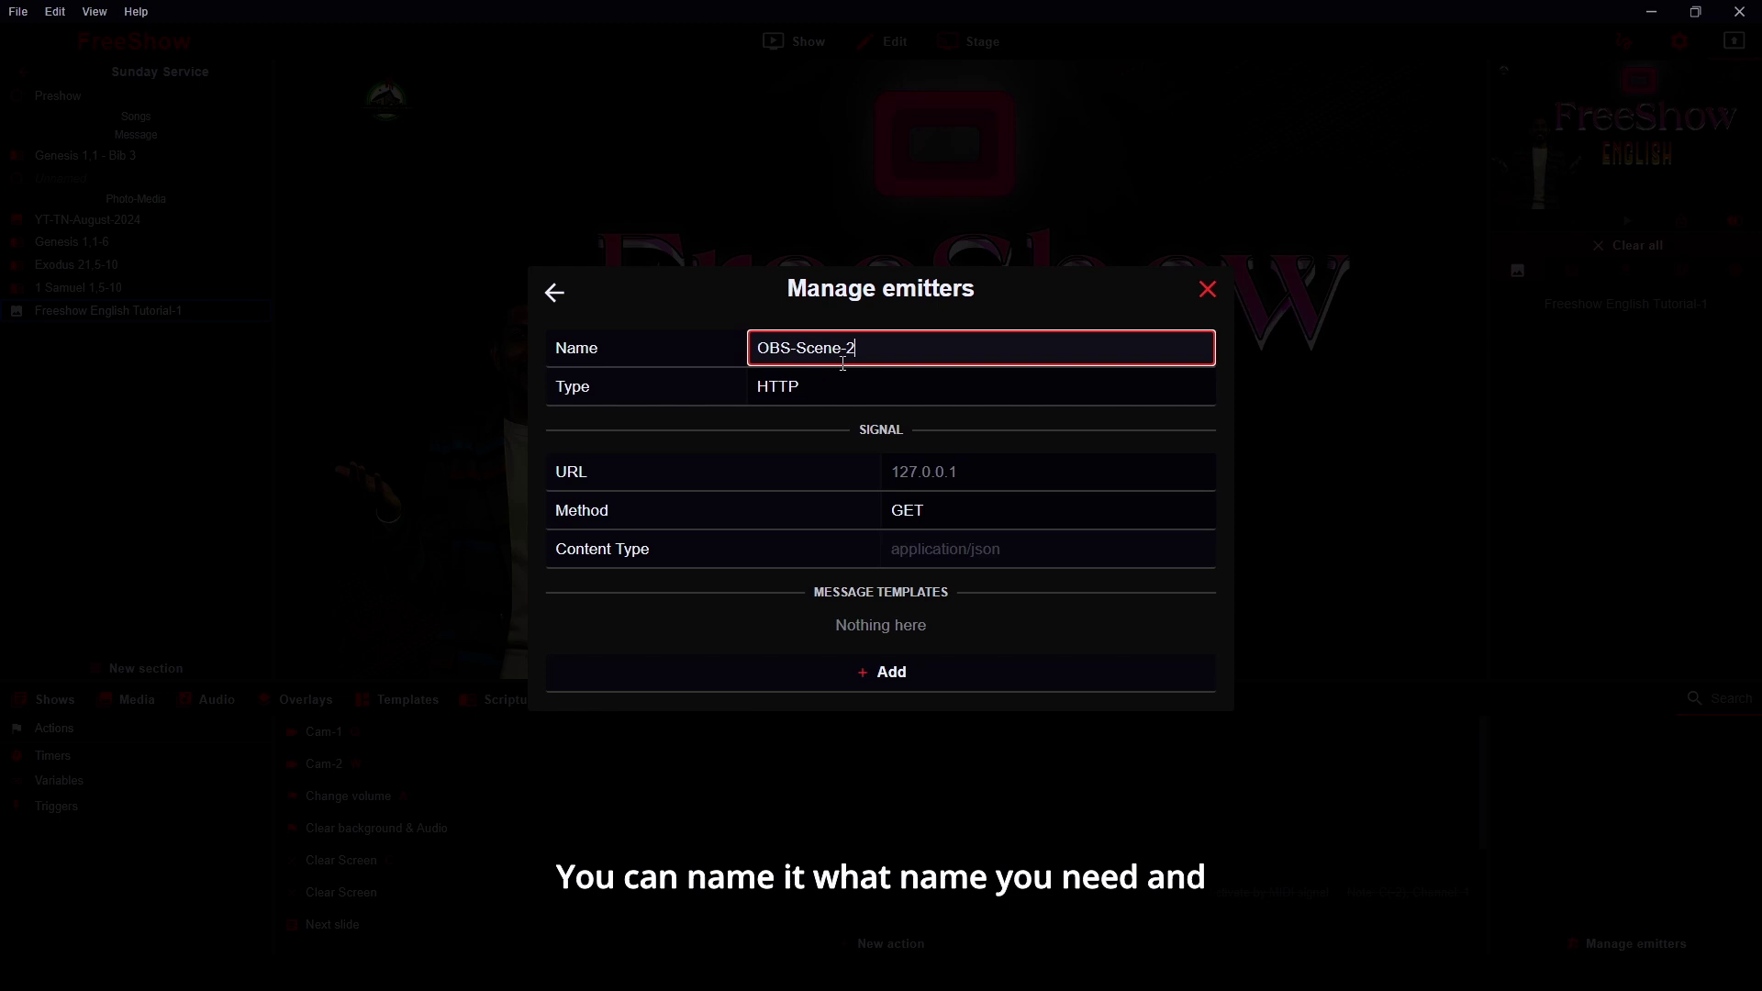
click(898, 461)
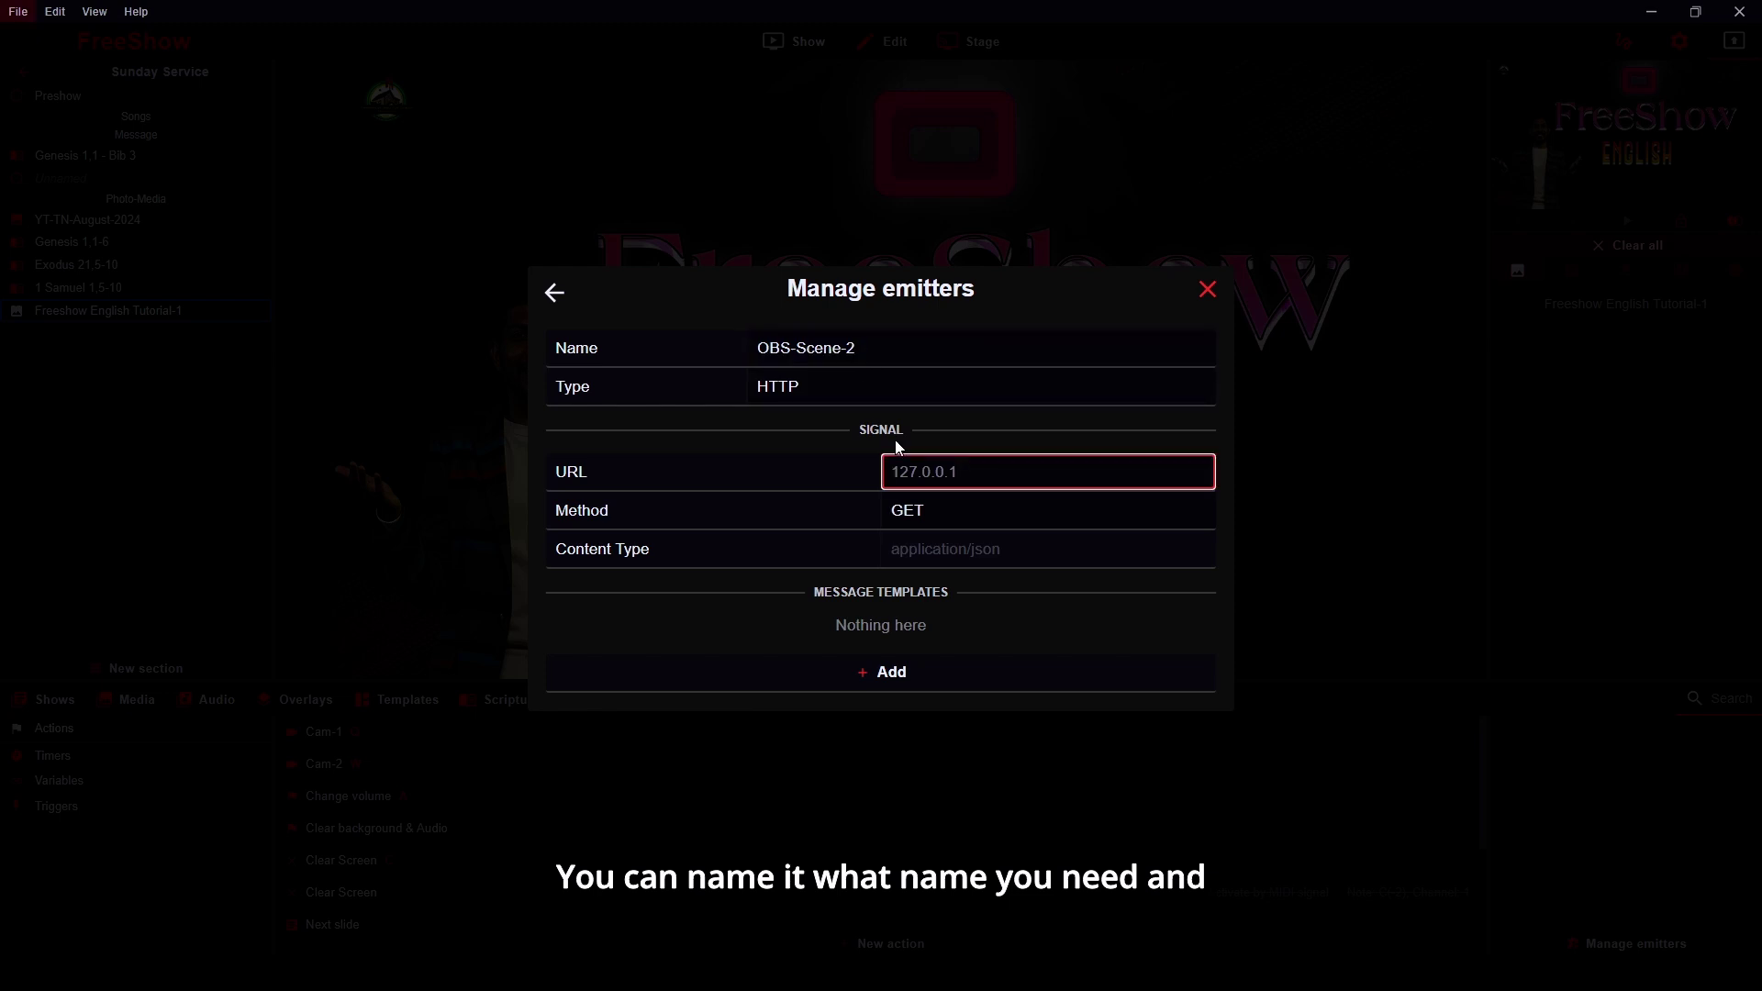
text(ht)
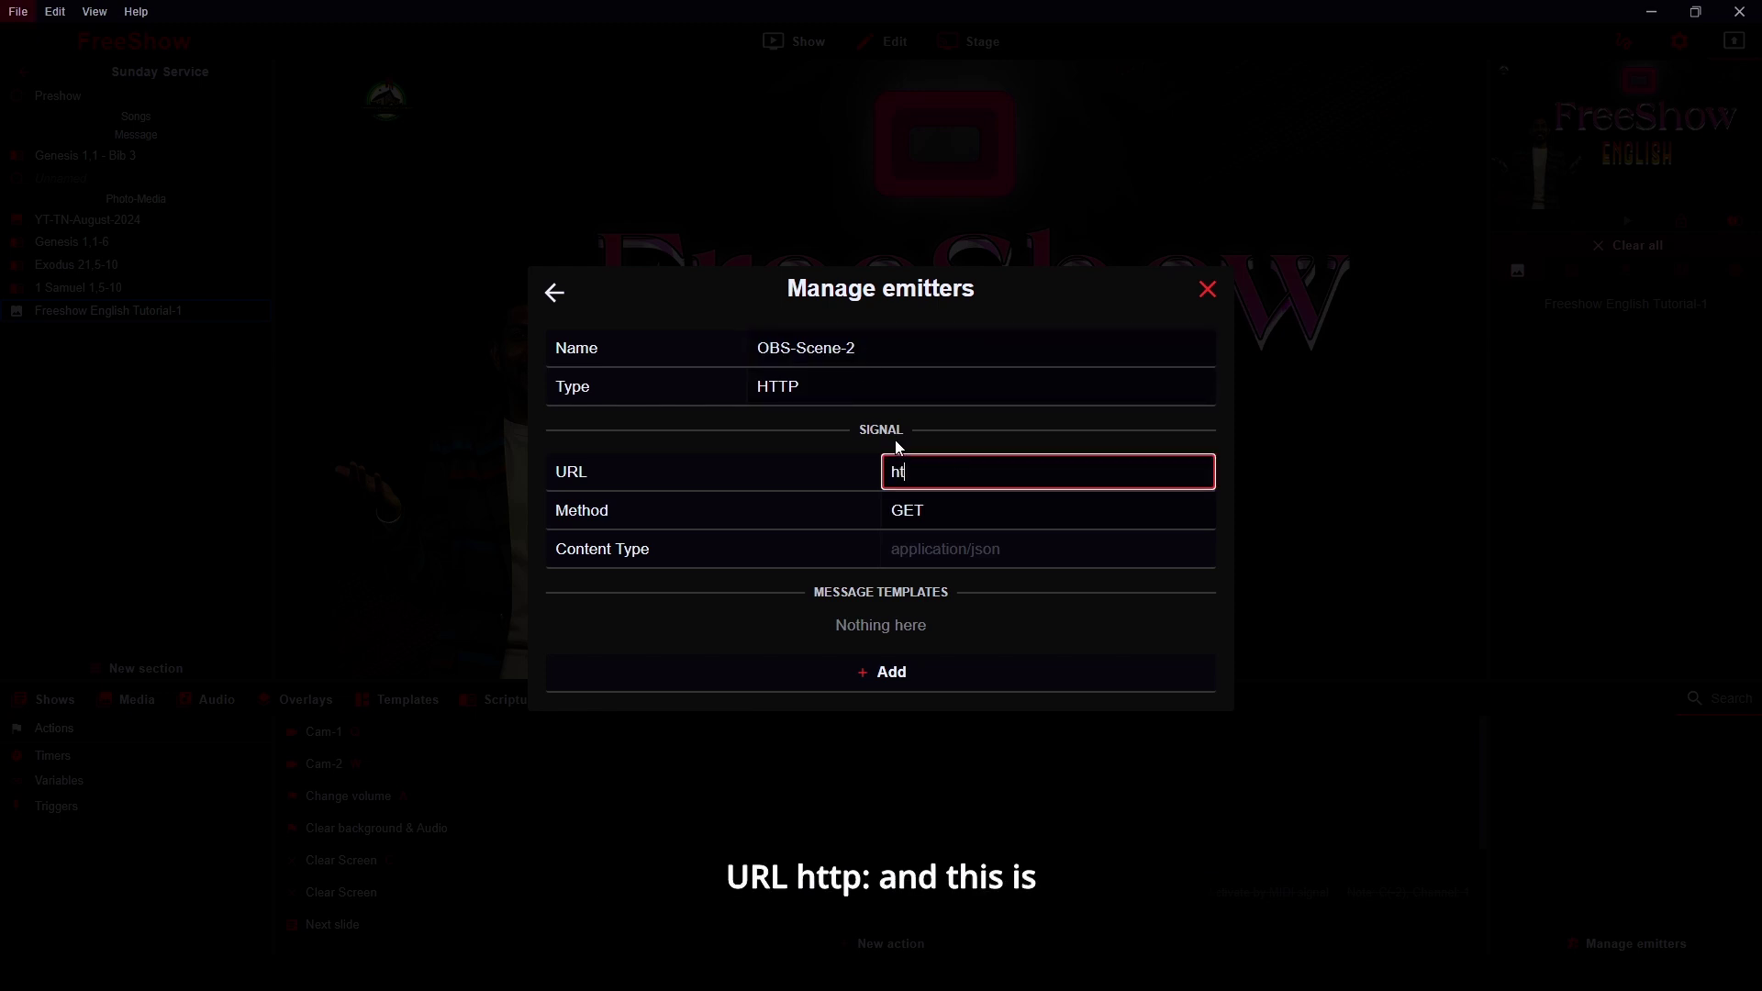
text(tp://192.1)
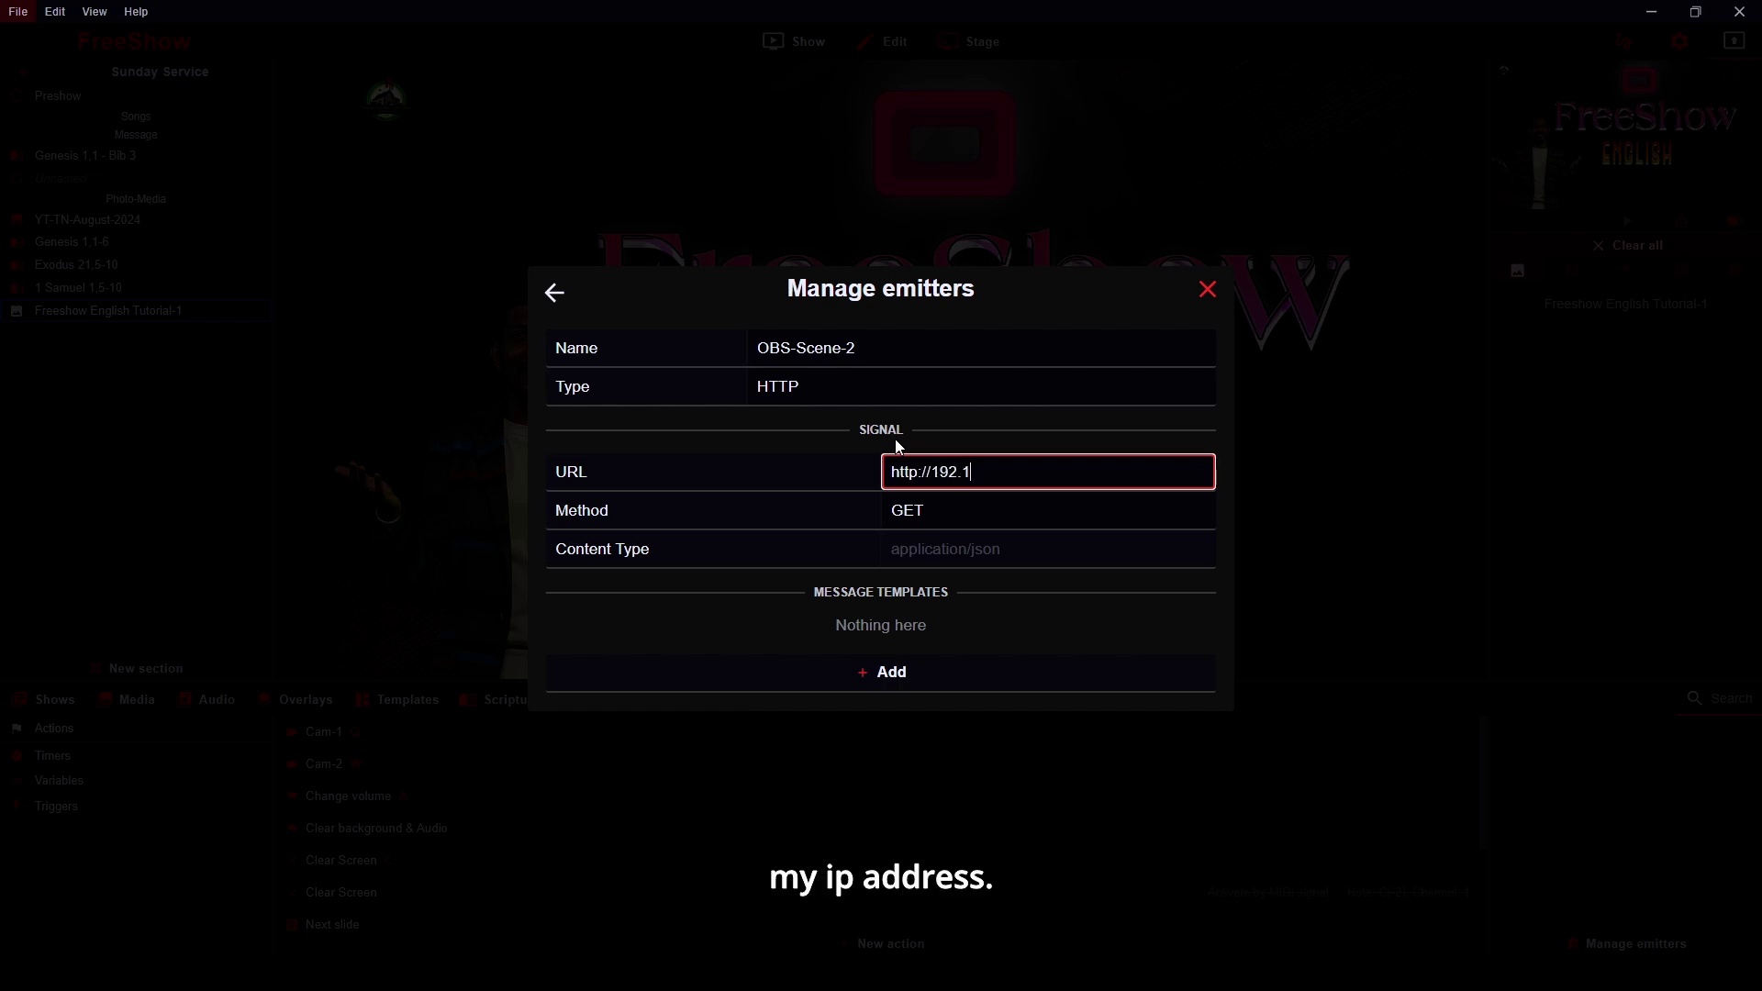
text(68.5.2)
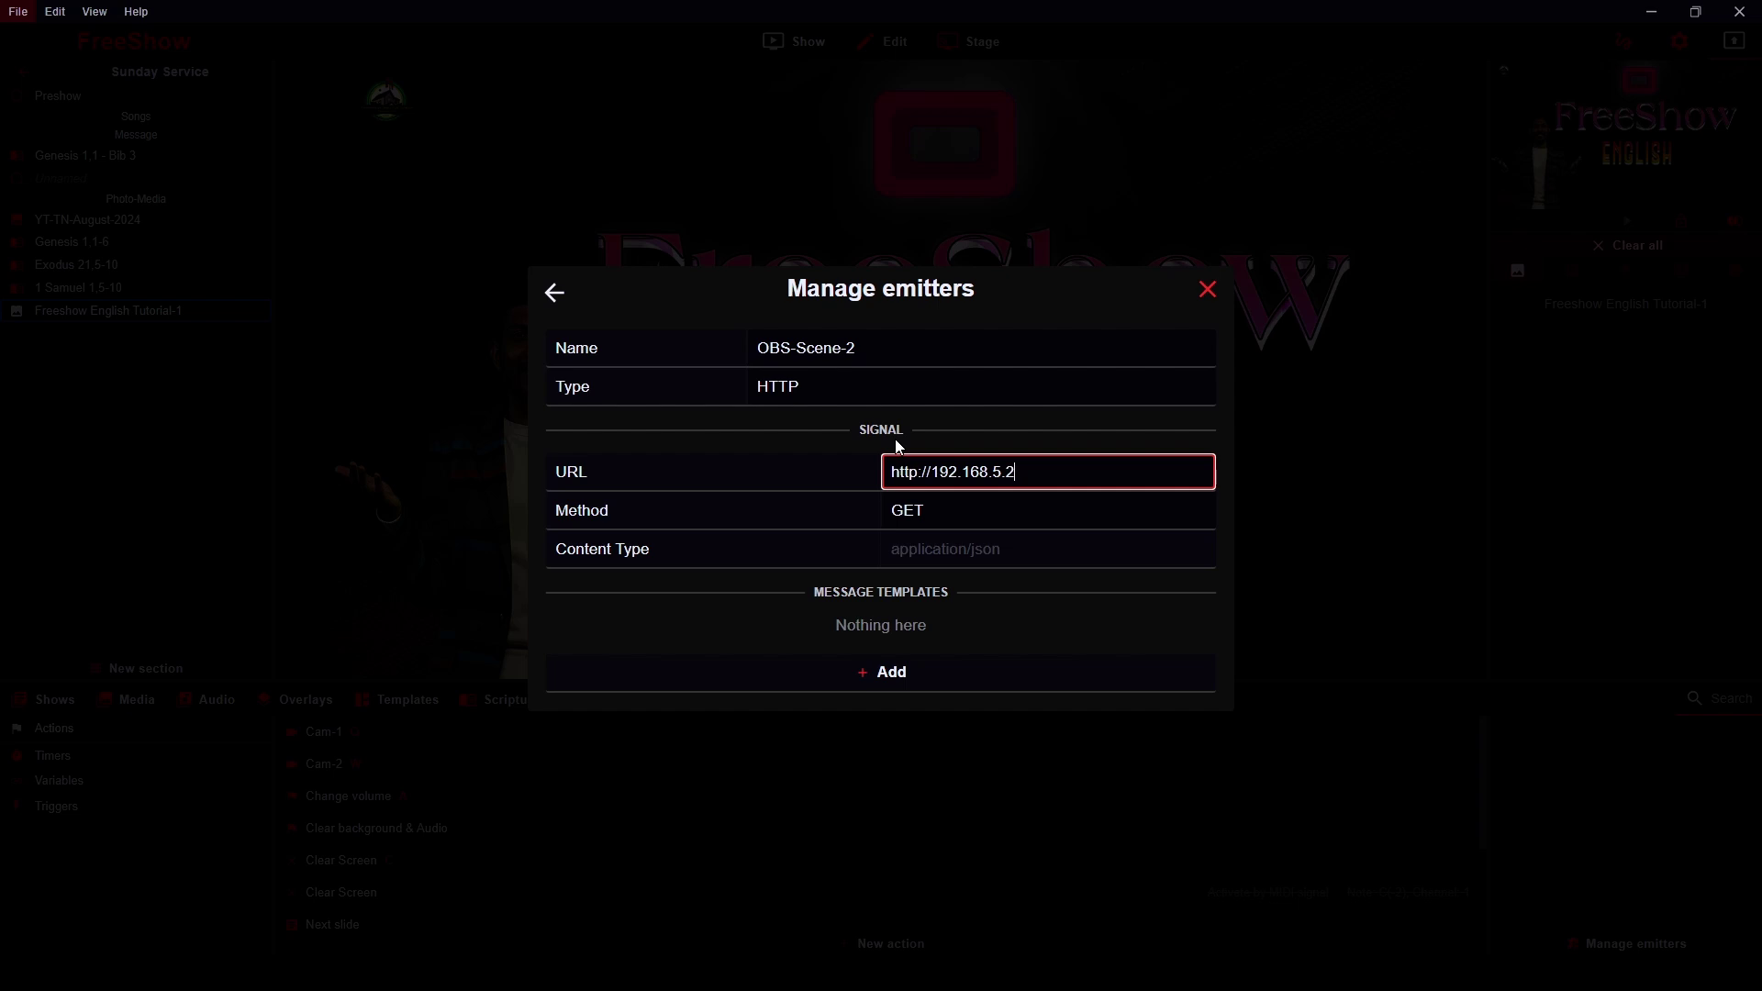
text(00:)
text(4456)
text(/call/SetCurrentPreviewScene)
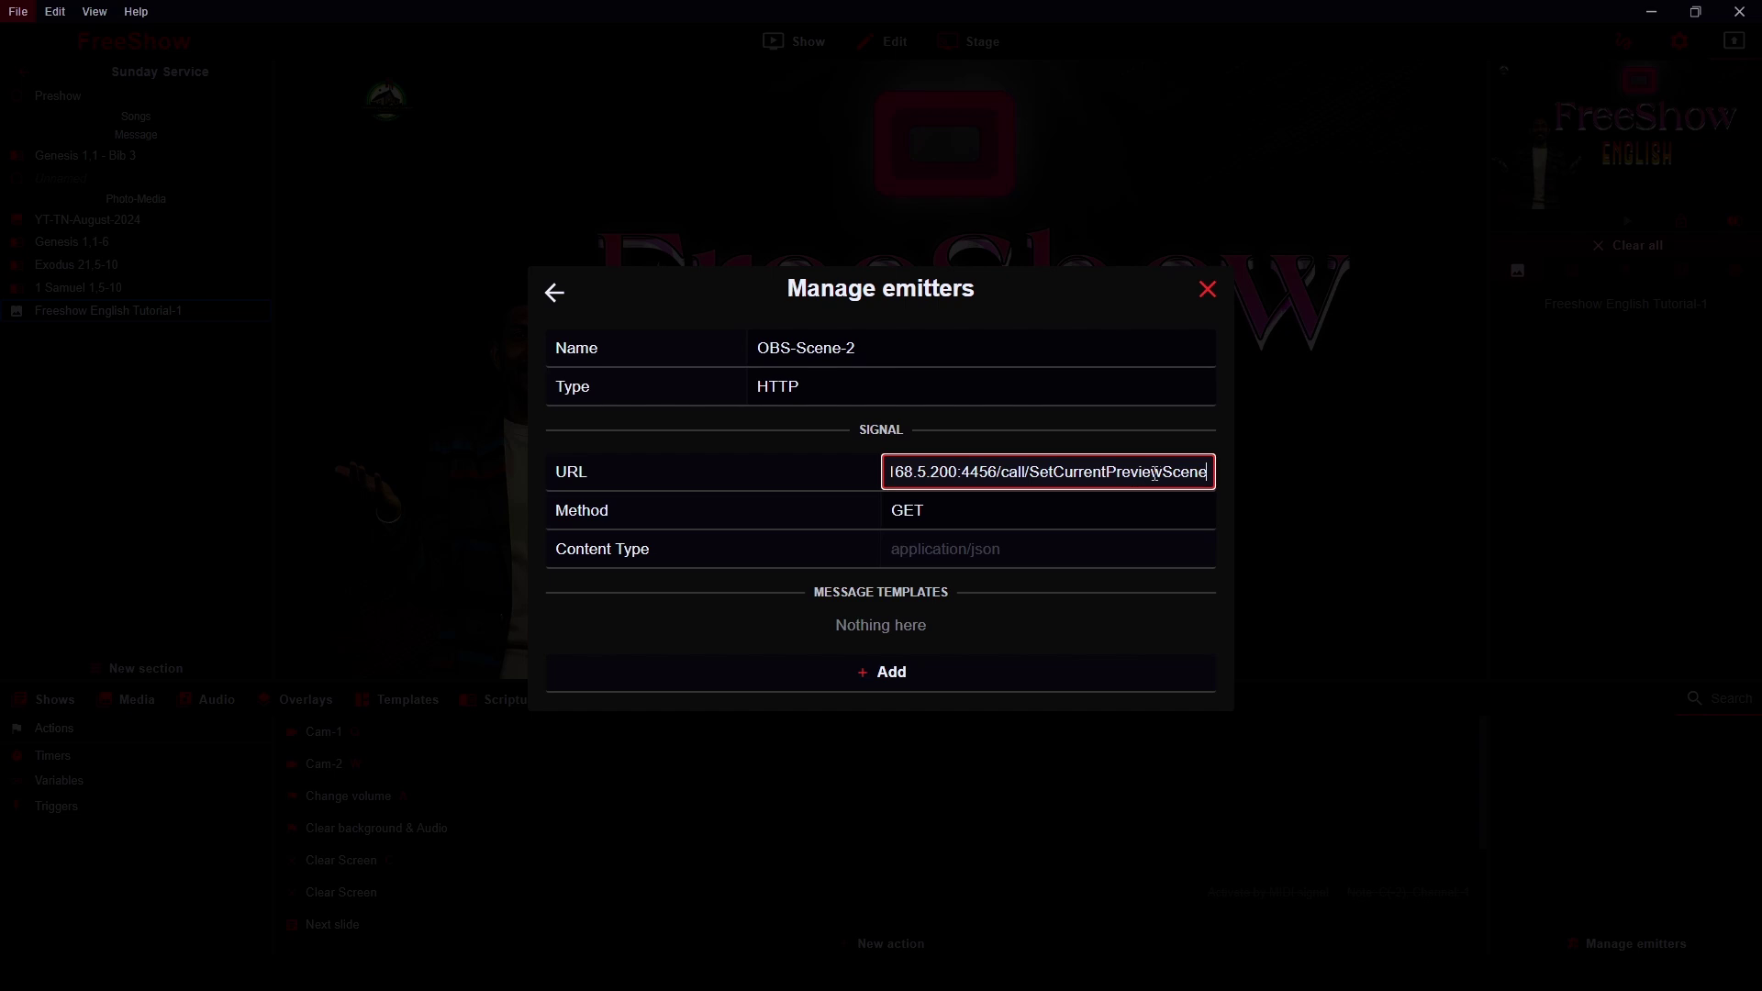
Step: Set the emitter's request method to POST
click(975, 512)
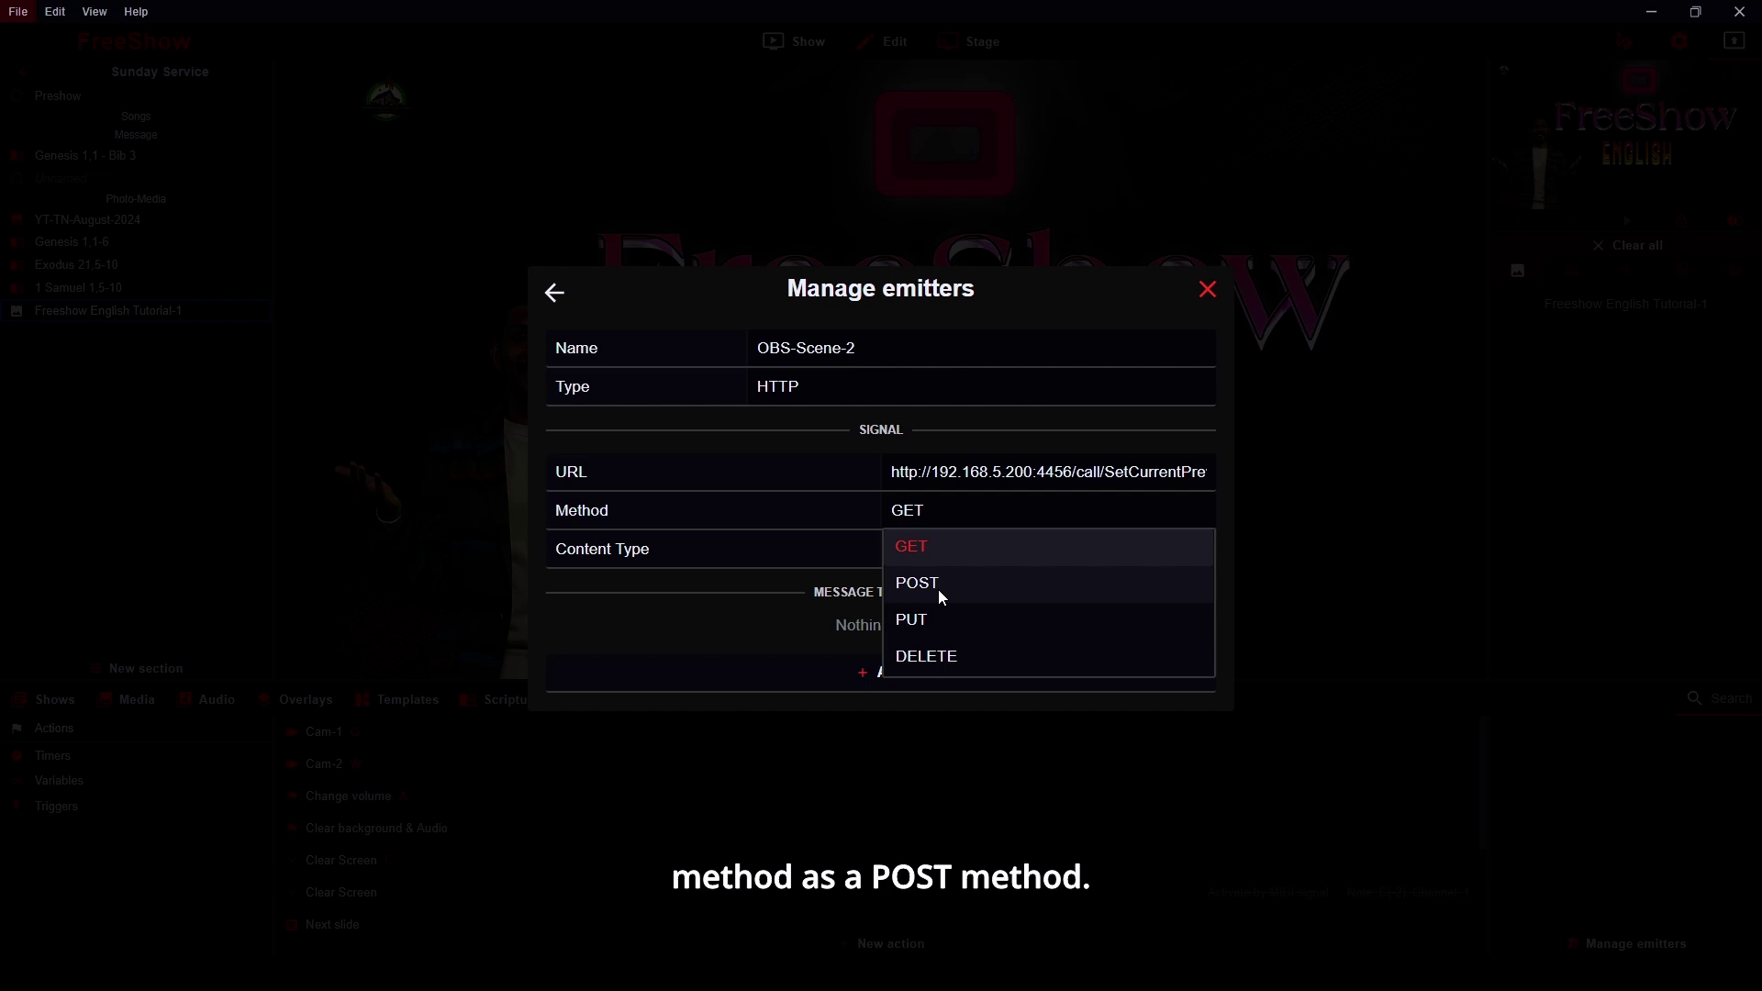
click(939, 590)
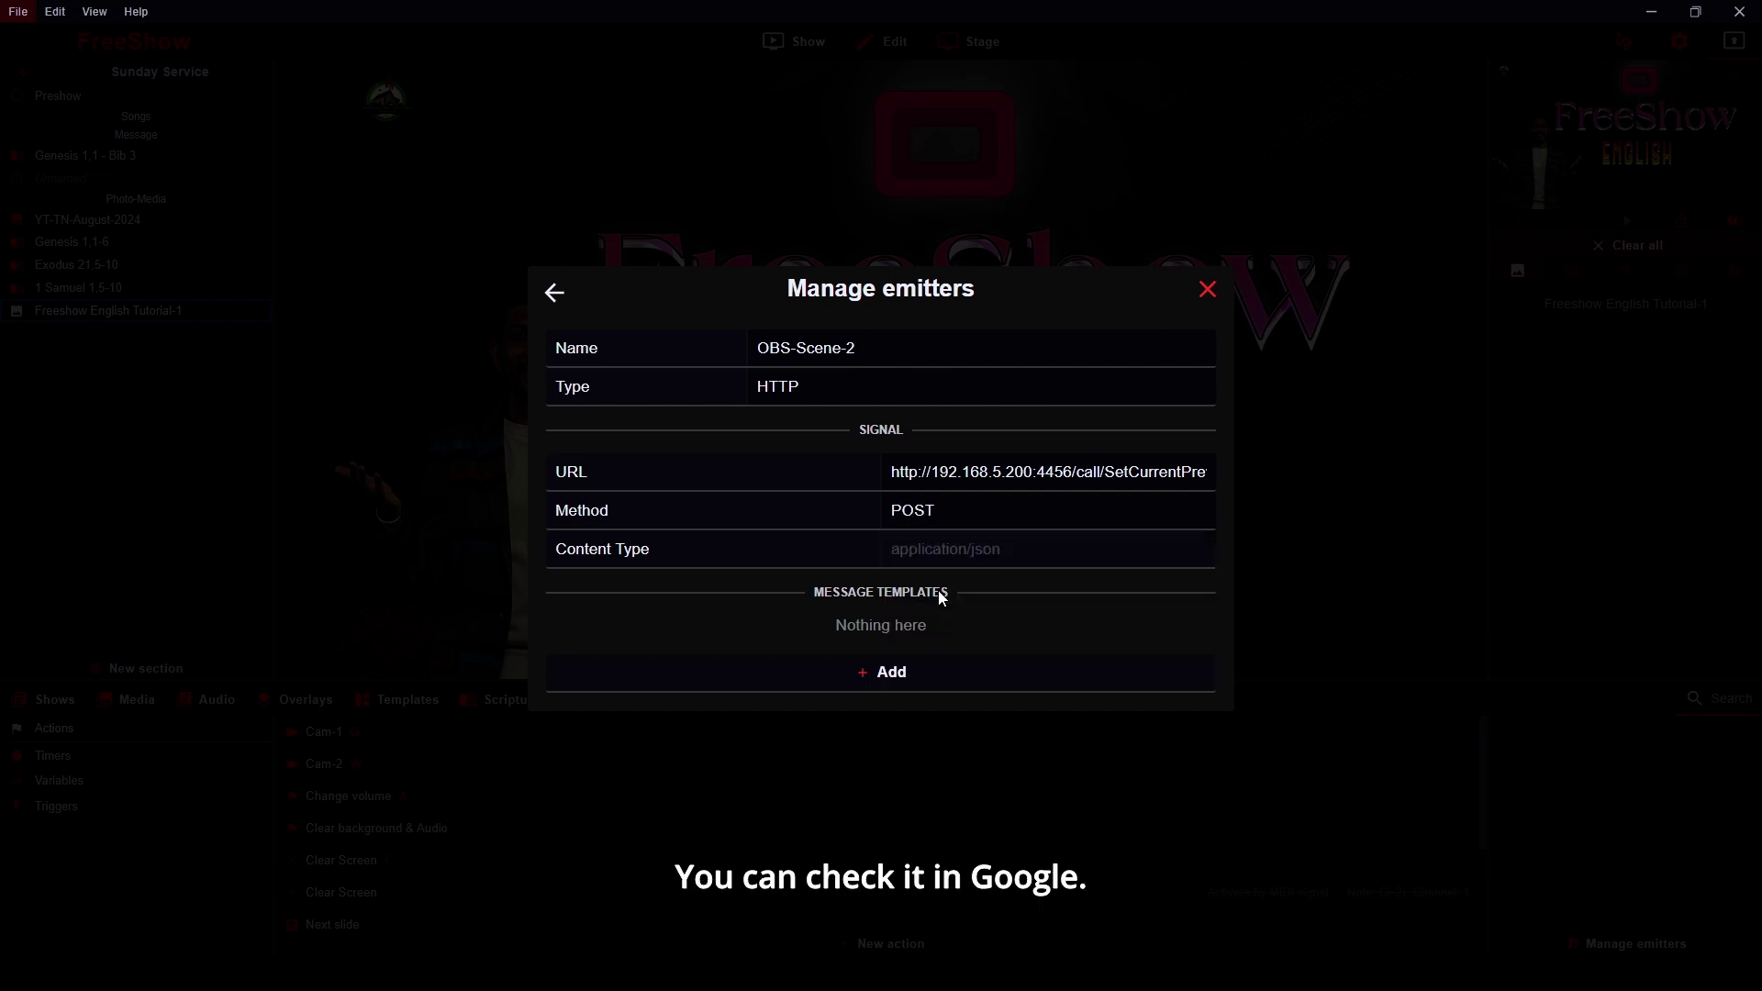
click(963, 519)
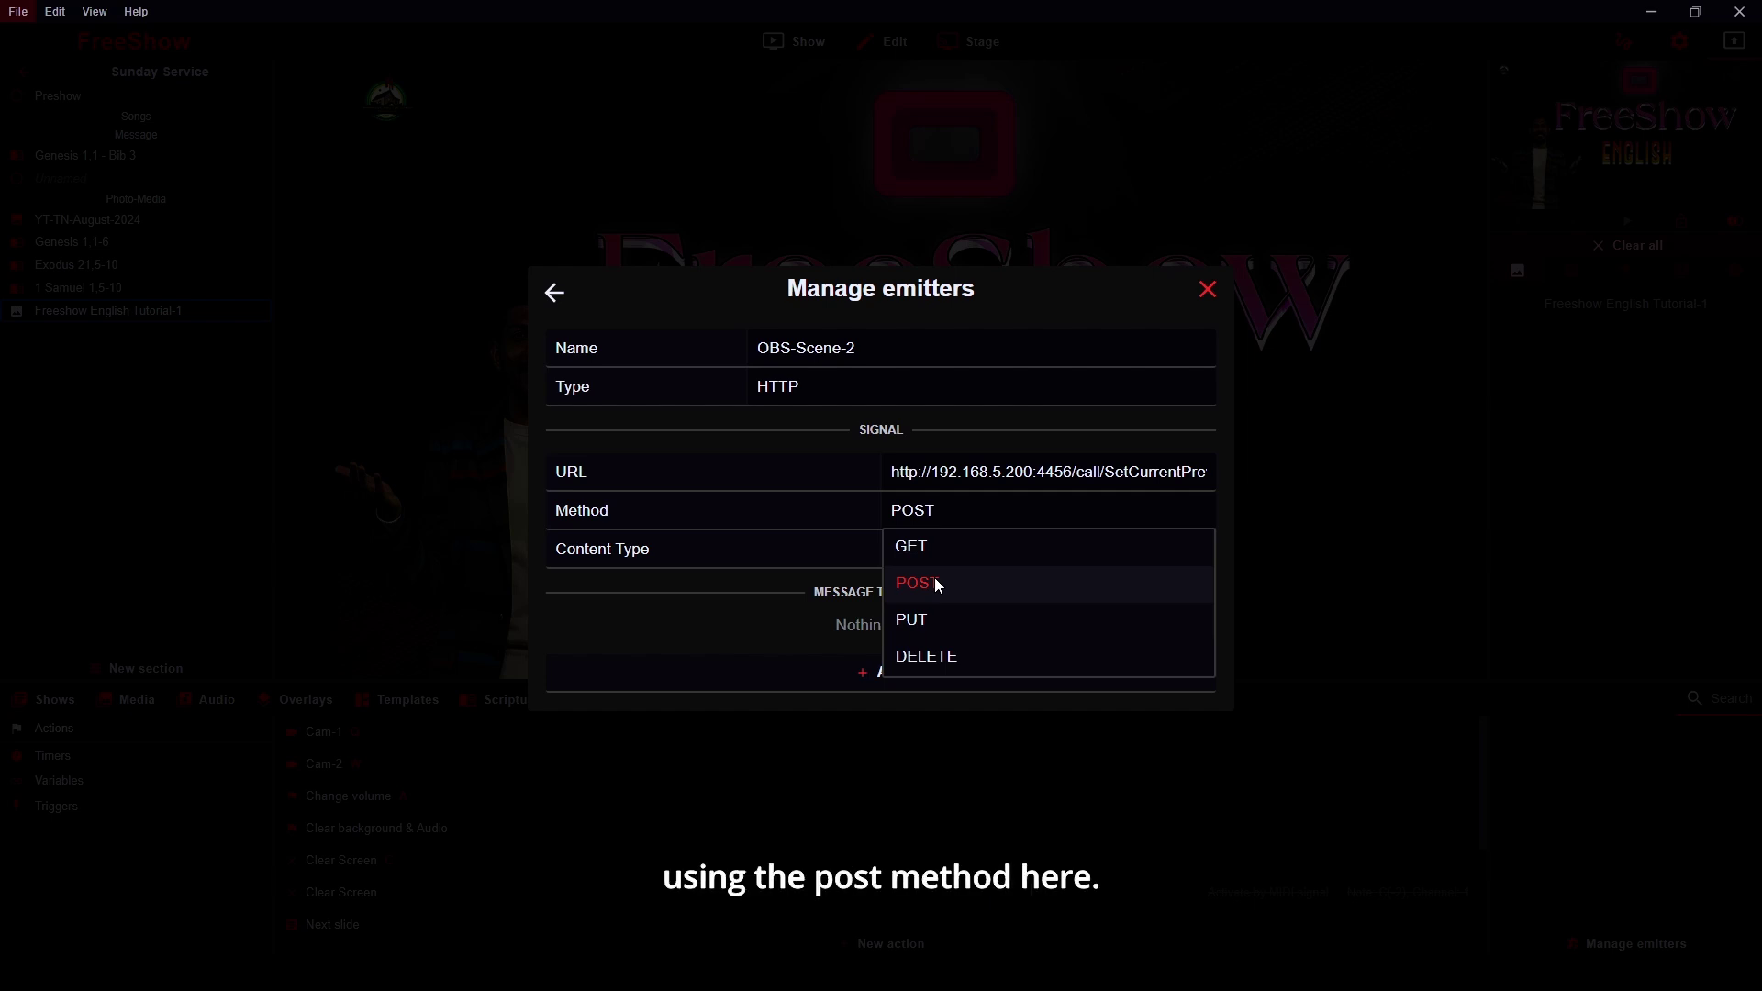
click(802, 542)
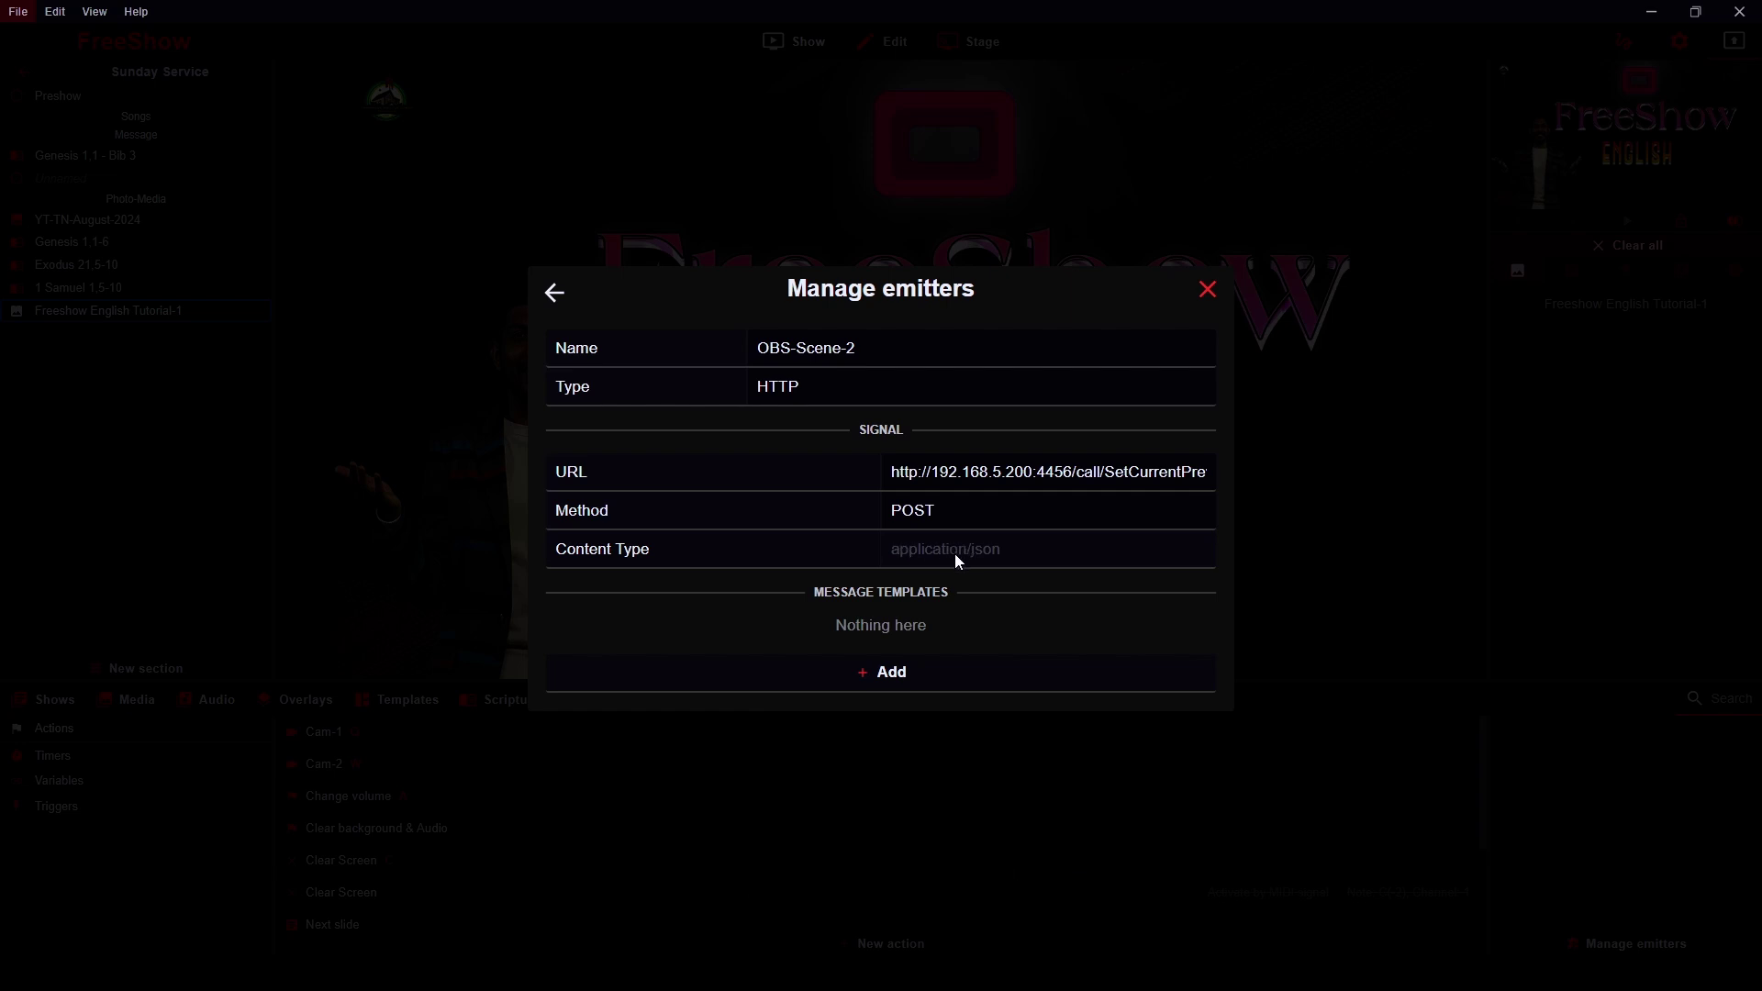
Step: Add a message template named OBS-Fade-1 to the emitter and give it an input named Scene
click(888, 685)
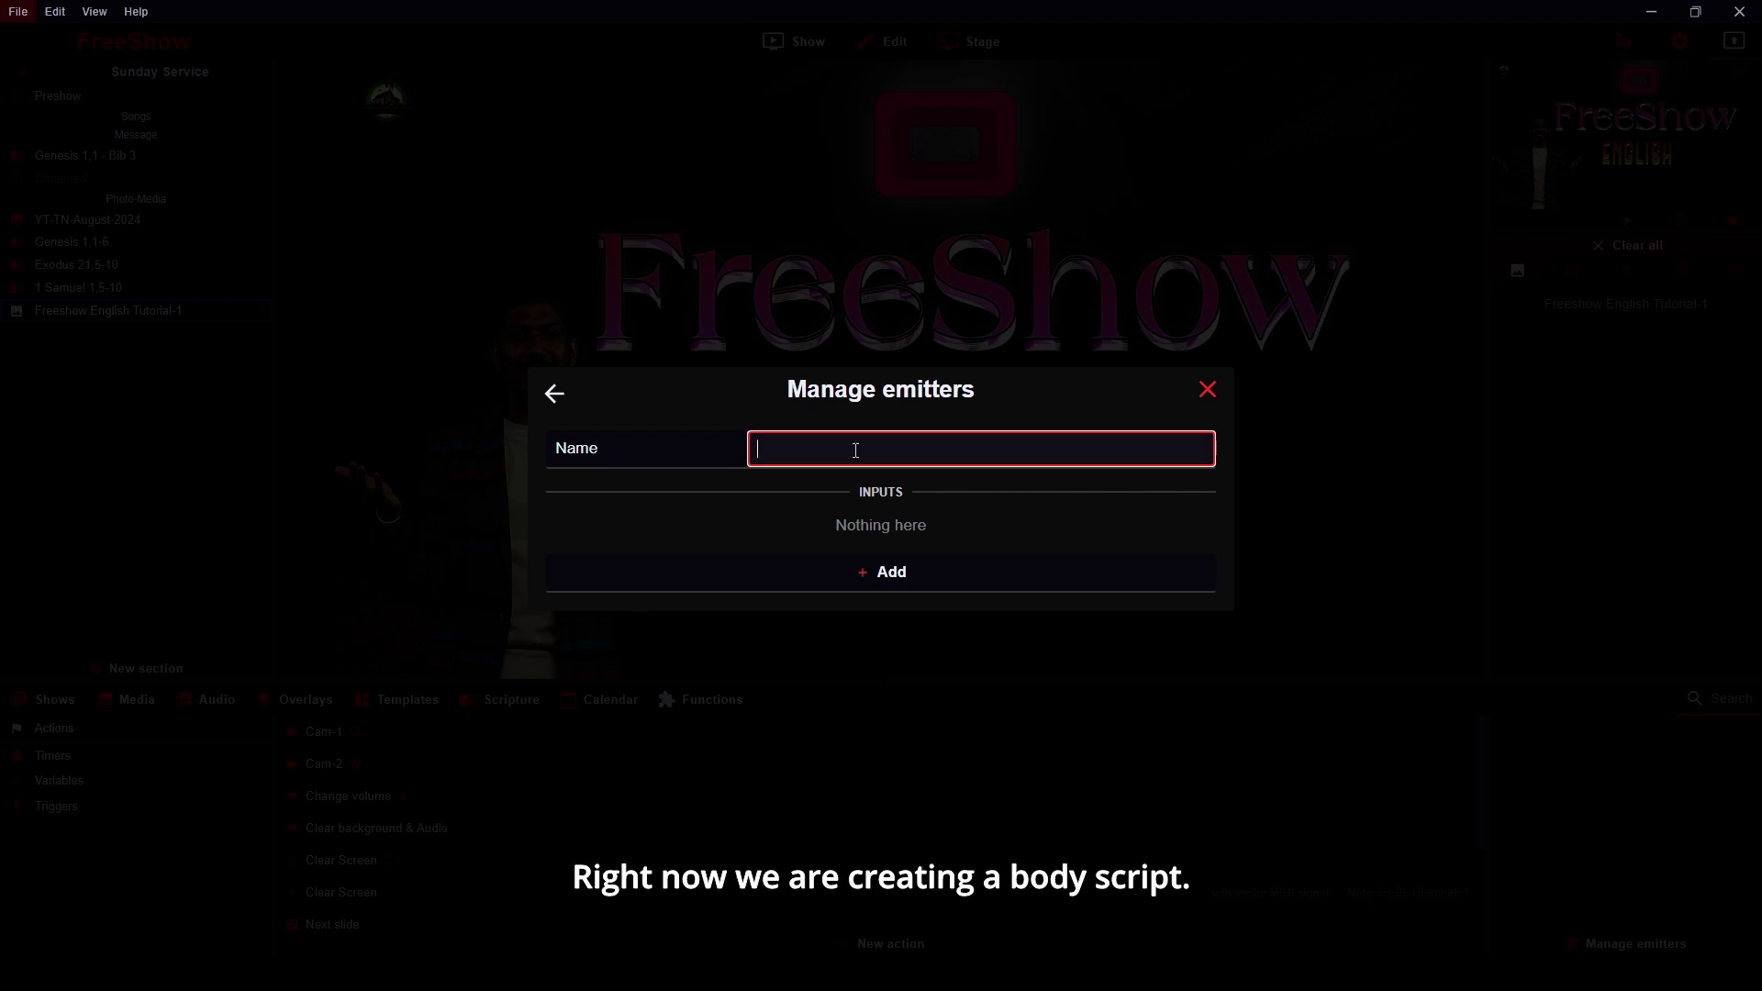
text(OBS-Fad)
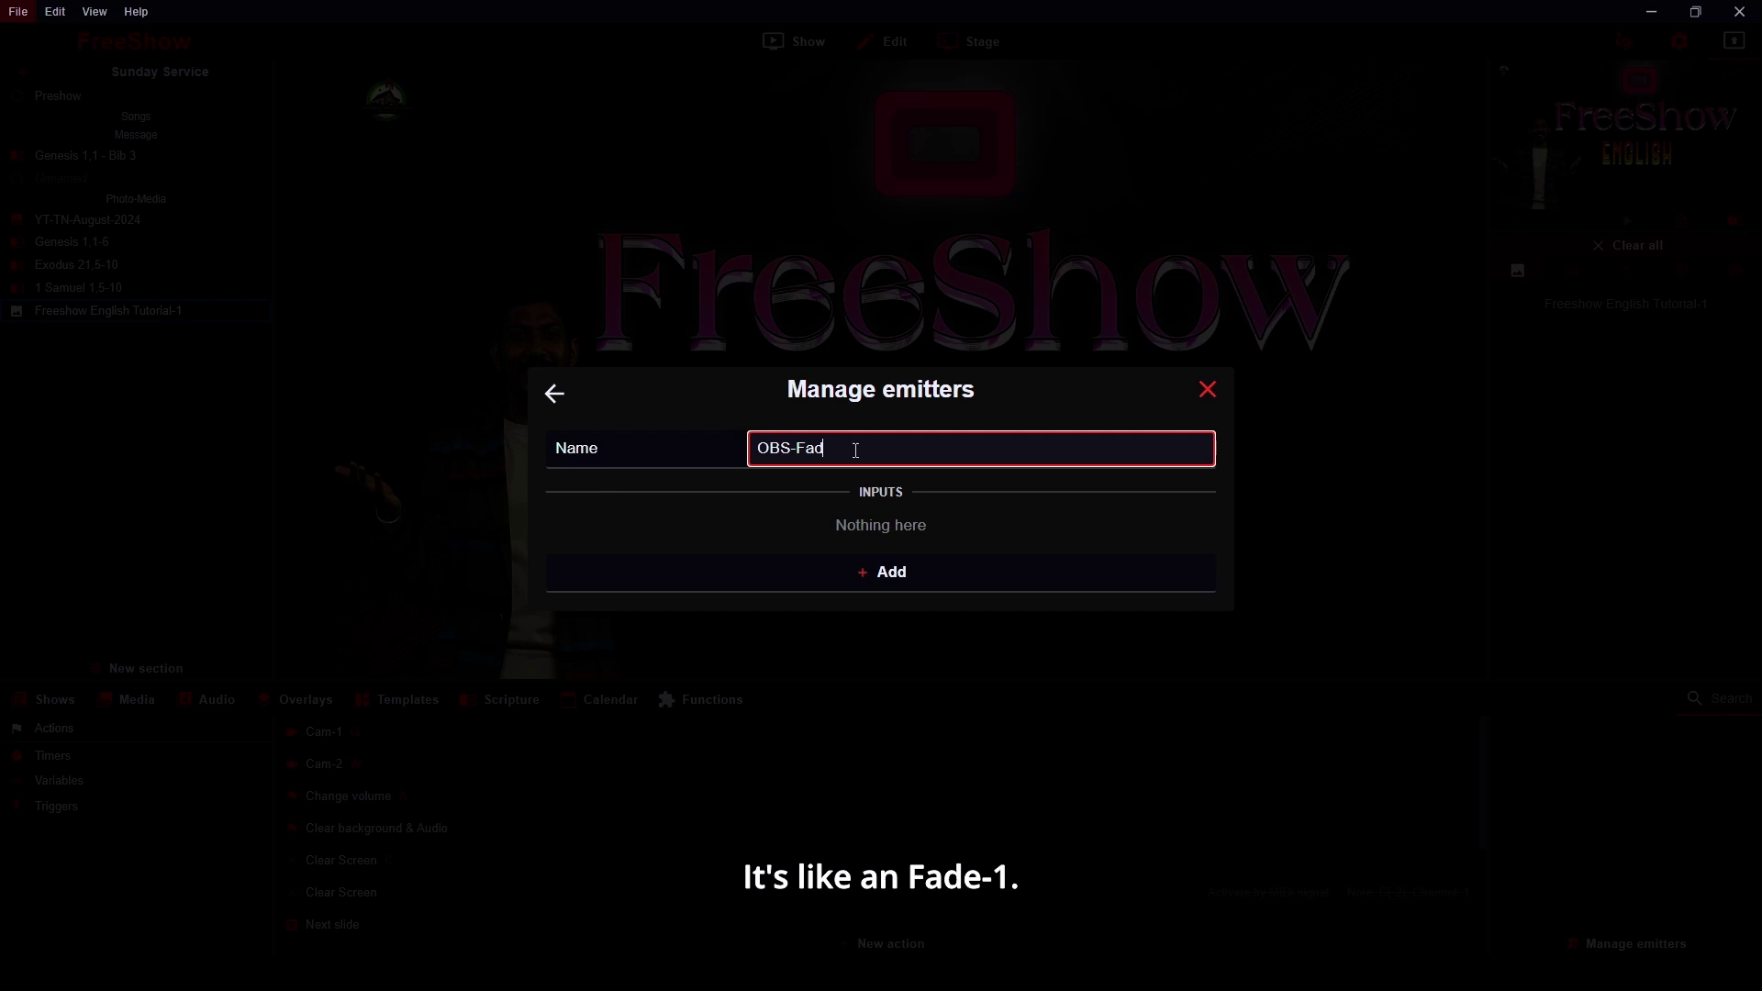
text(e-1)
click(624, 564)
click(649, 514)
text(Scene)
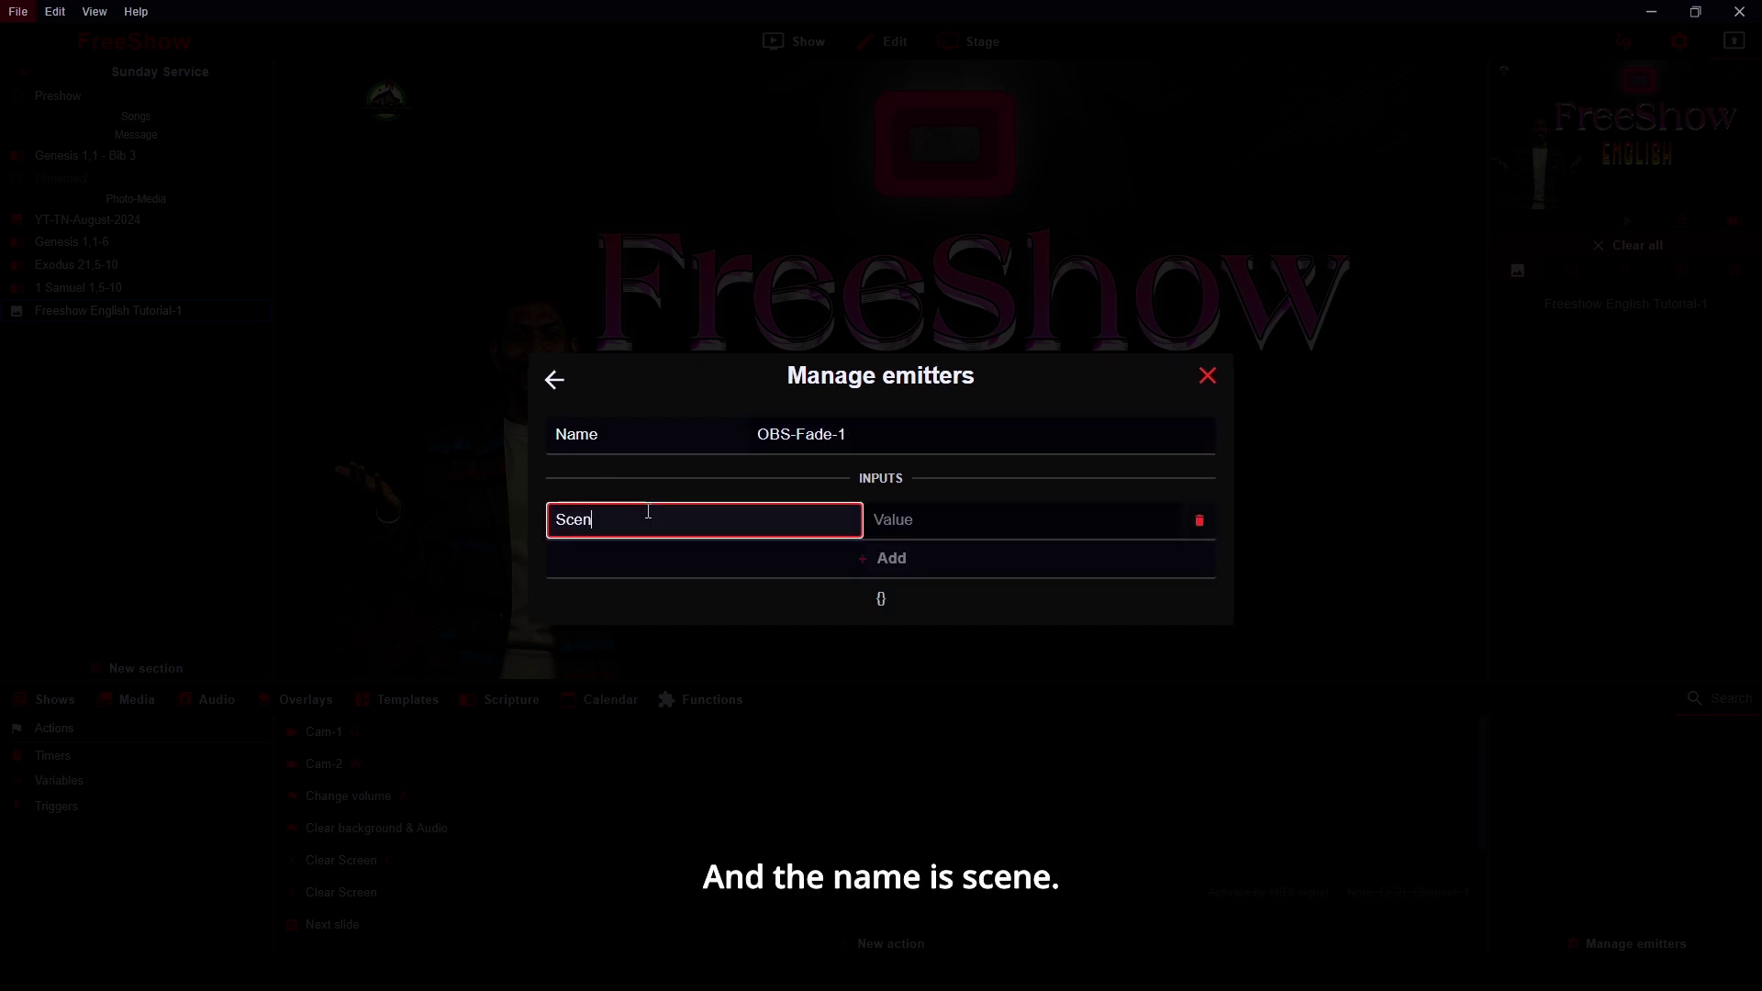
Step: Rename the message template to OBS-Scene-1
click(797, 426)
key(Delete)
key(Delete)
key(Delete)
key(Delete)
key(Delete)
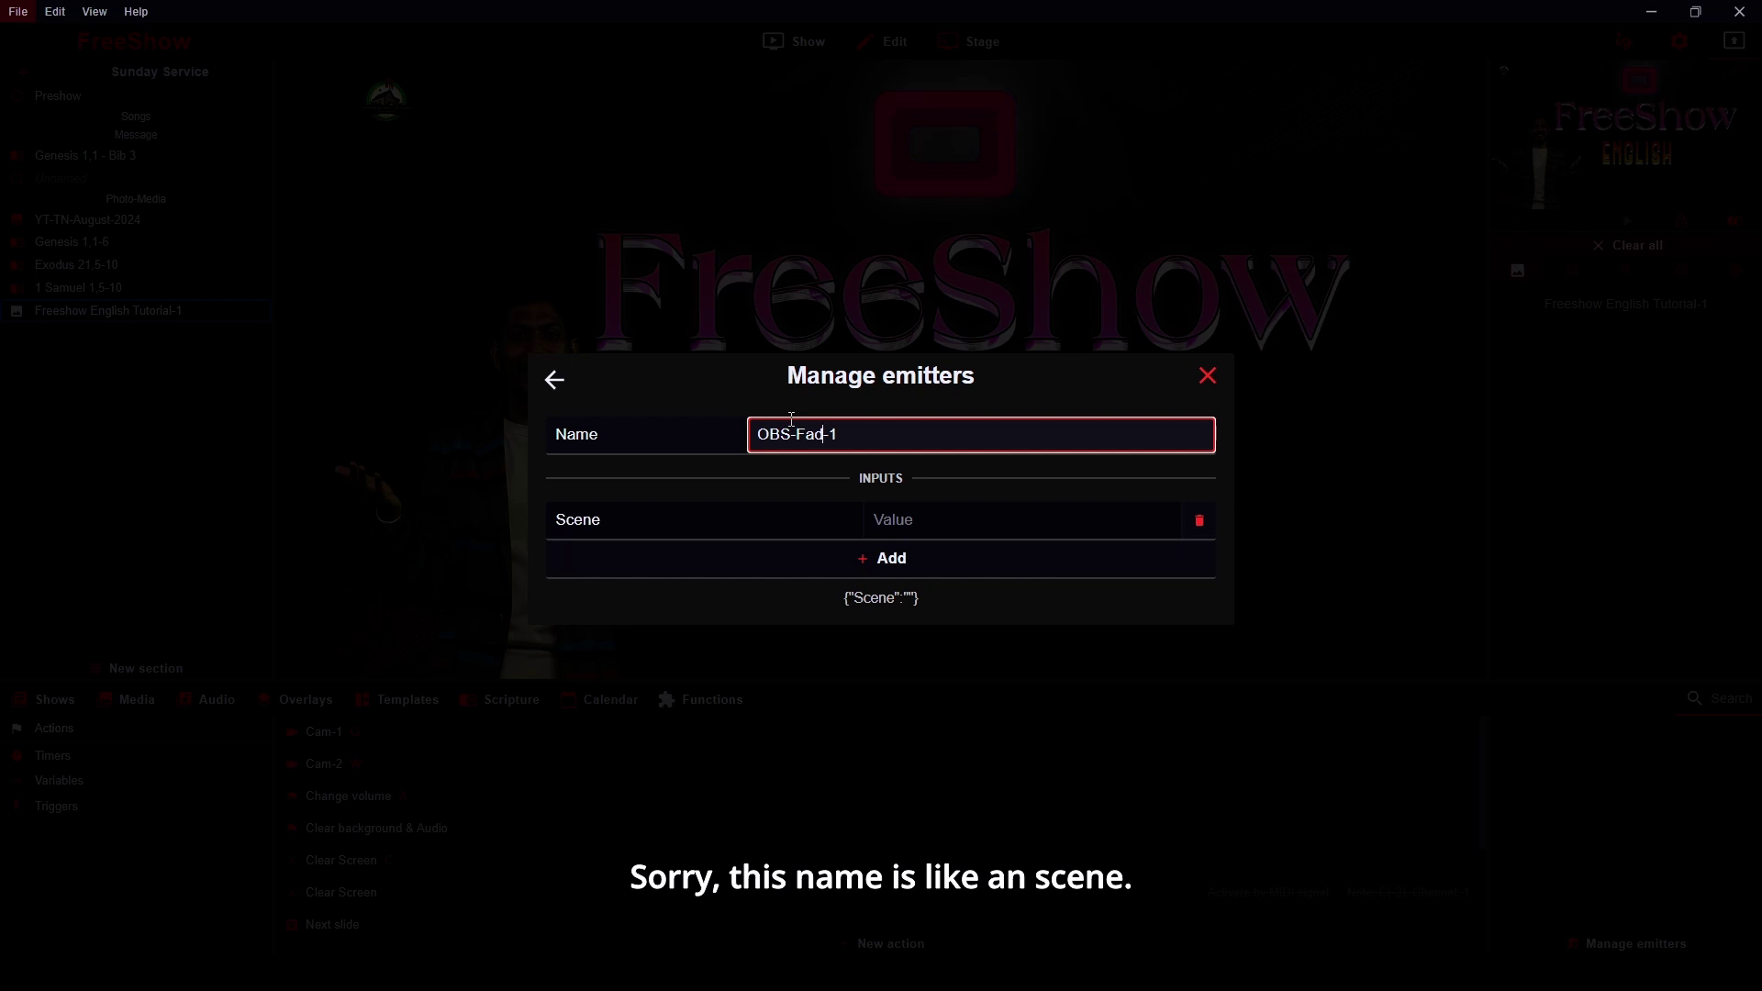
text(Scene-)
Step: Set the Scene input's value to Stringer and return to the emitter's settings
click(948, 515)
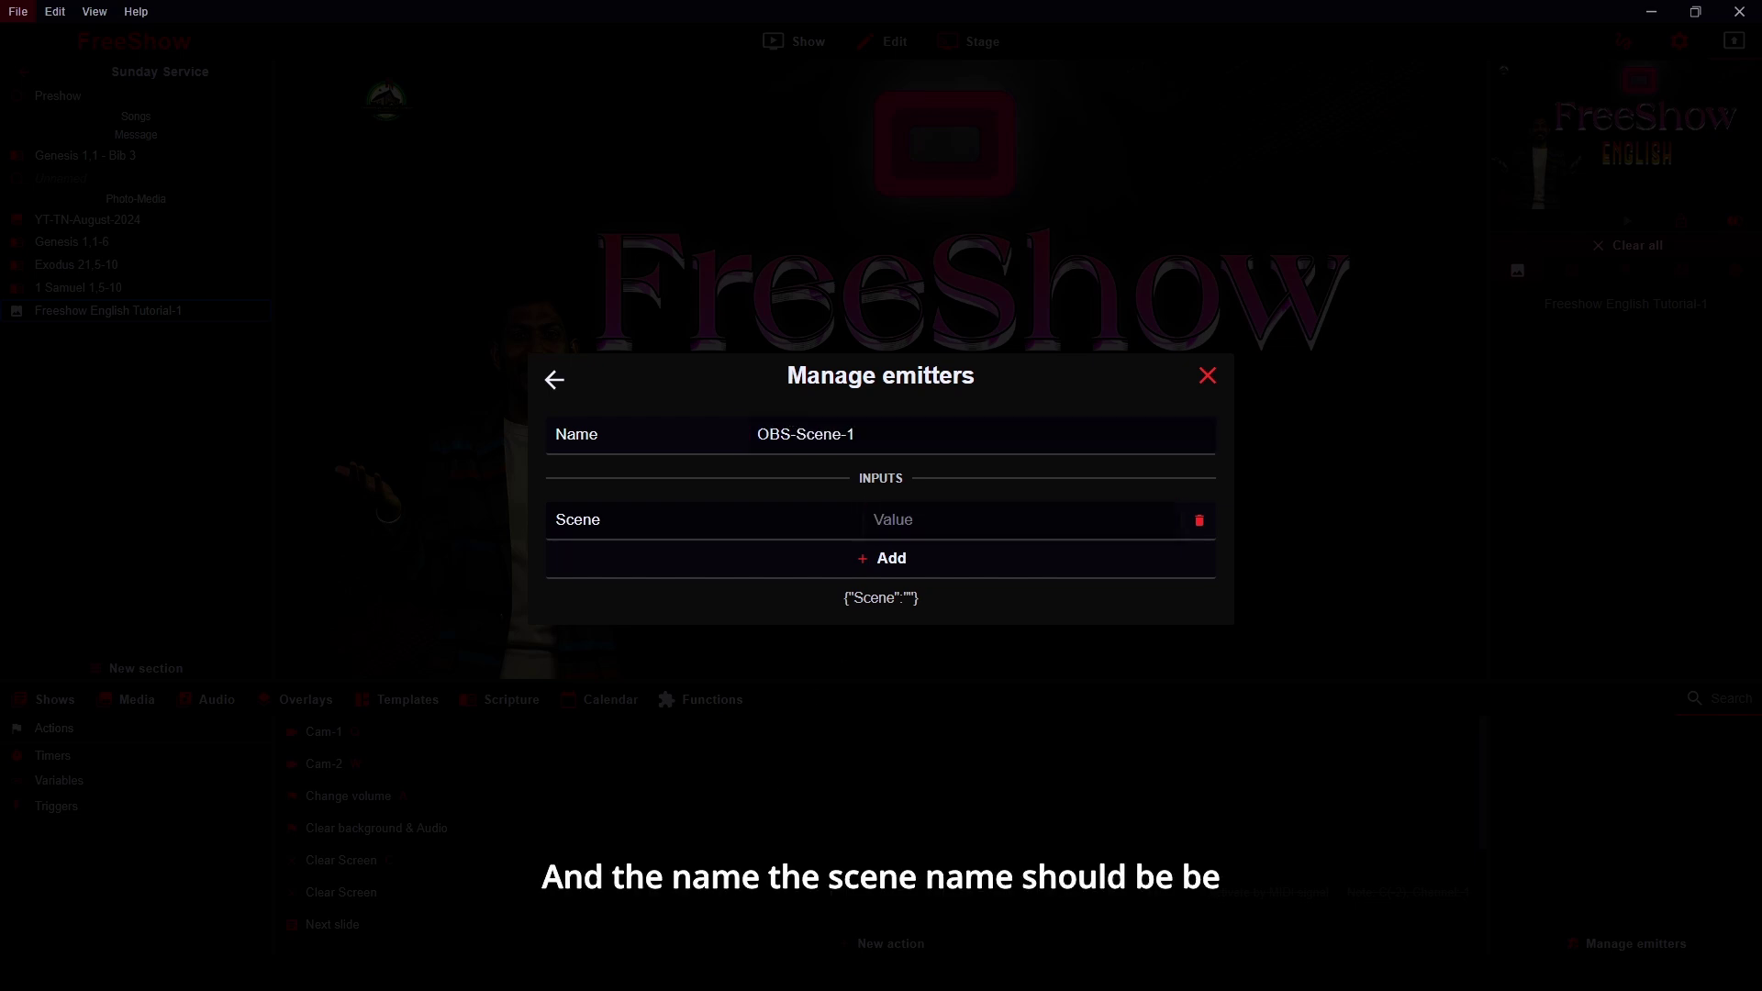
key(alt+Tab)
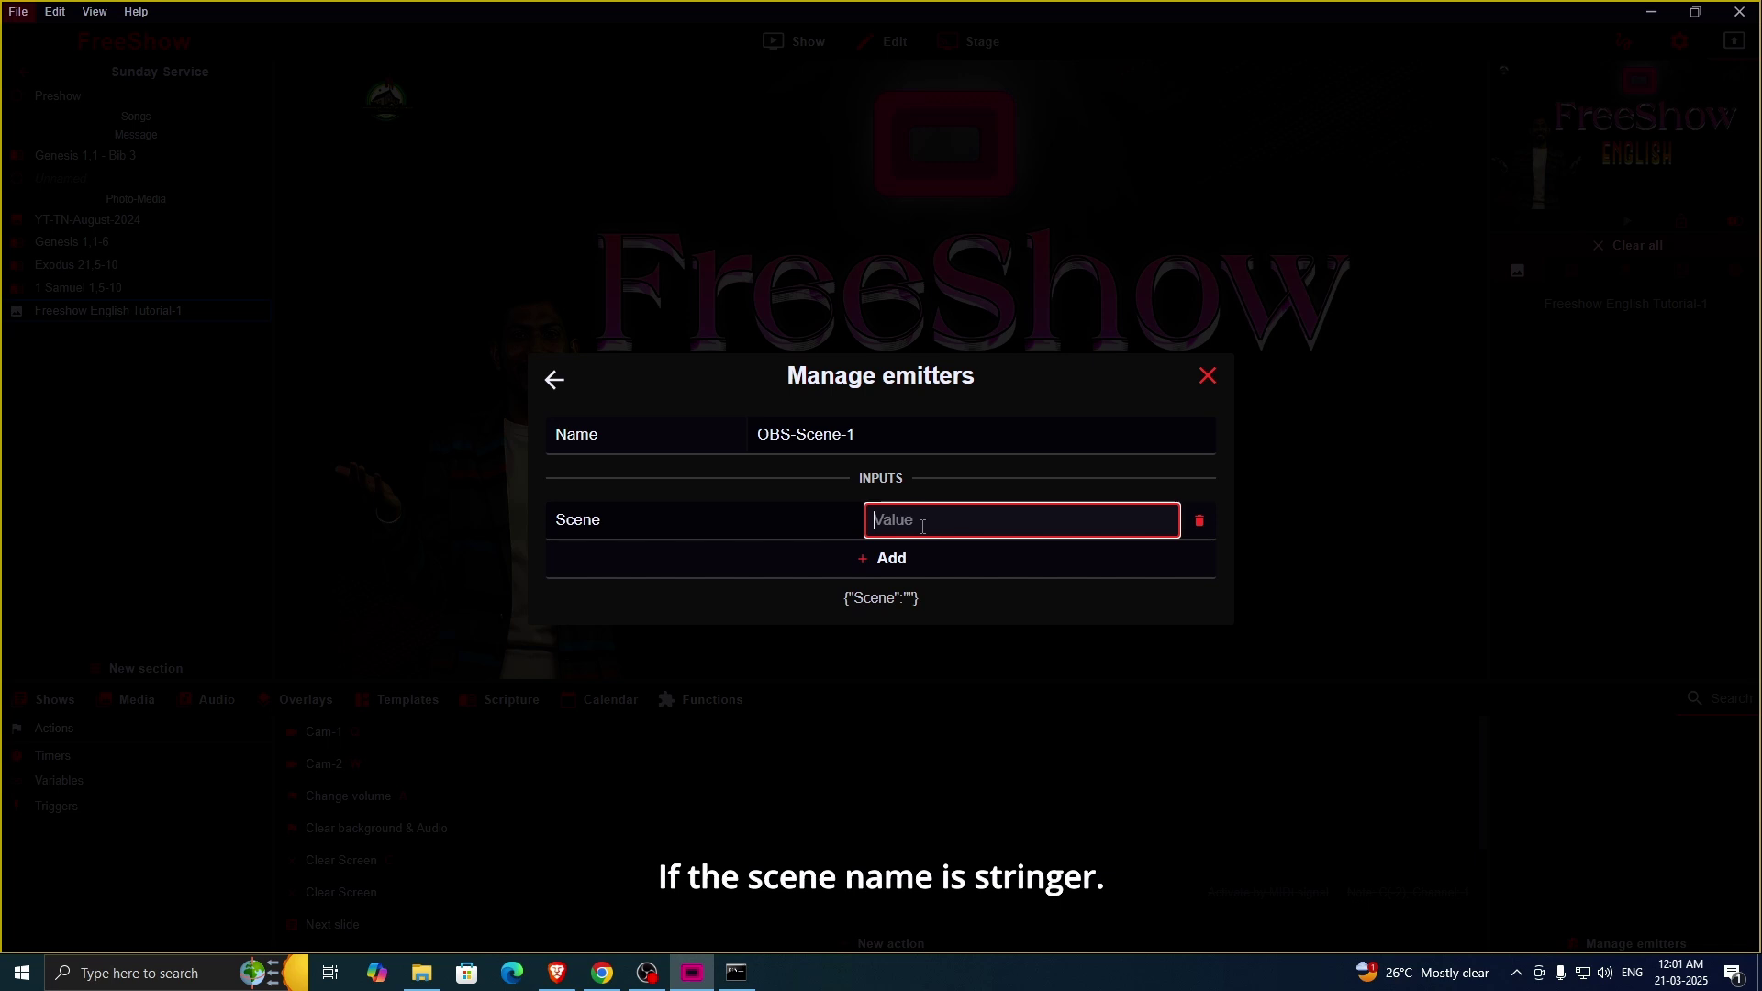
text(Stringer)
click(751, 620)
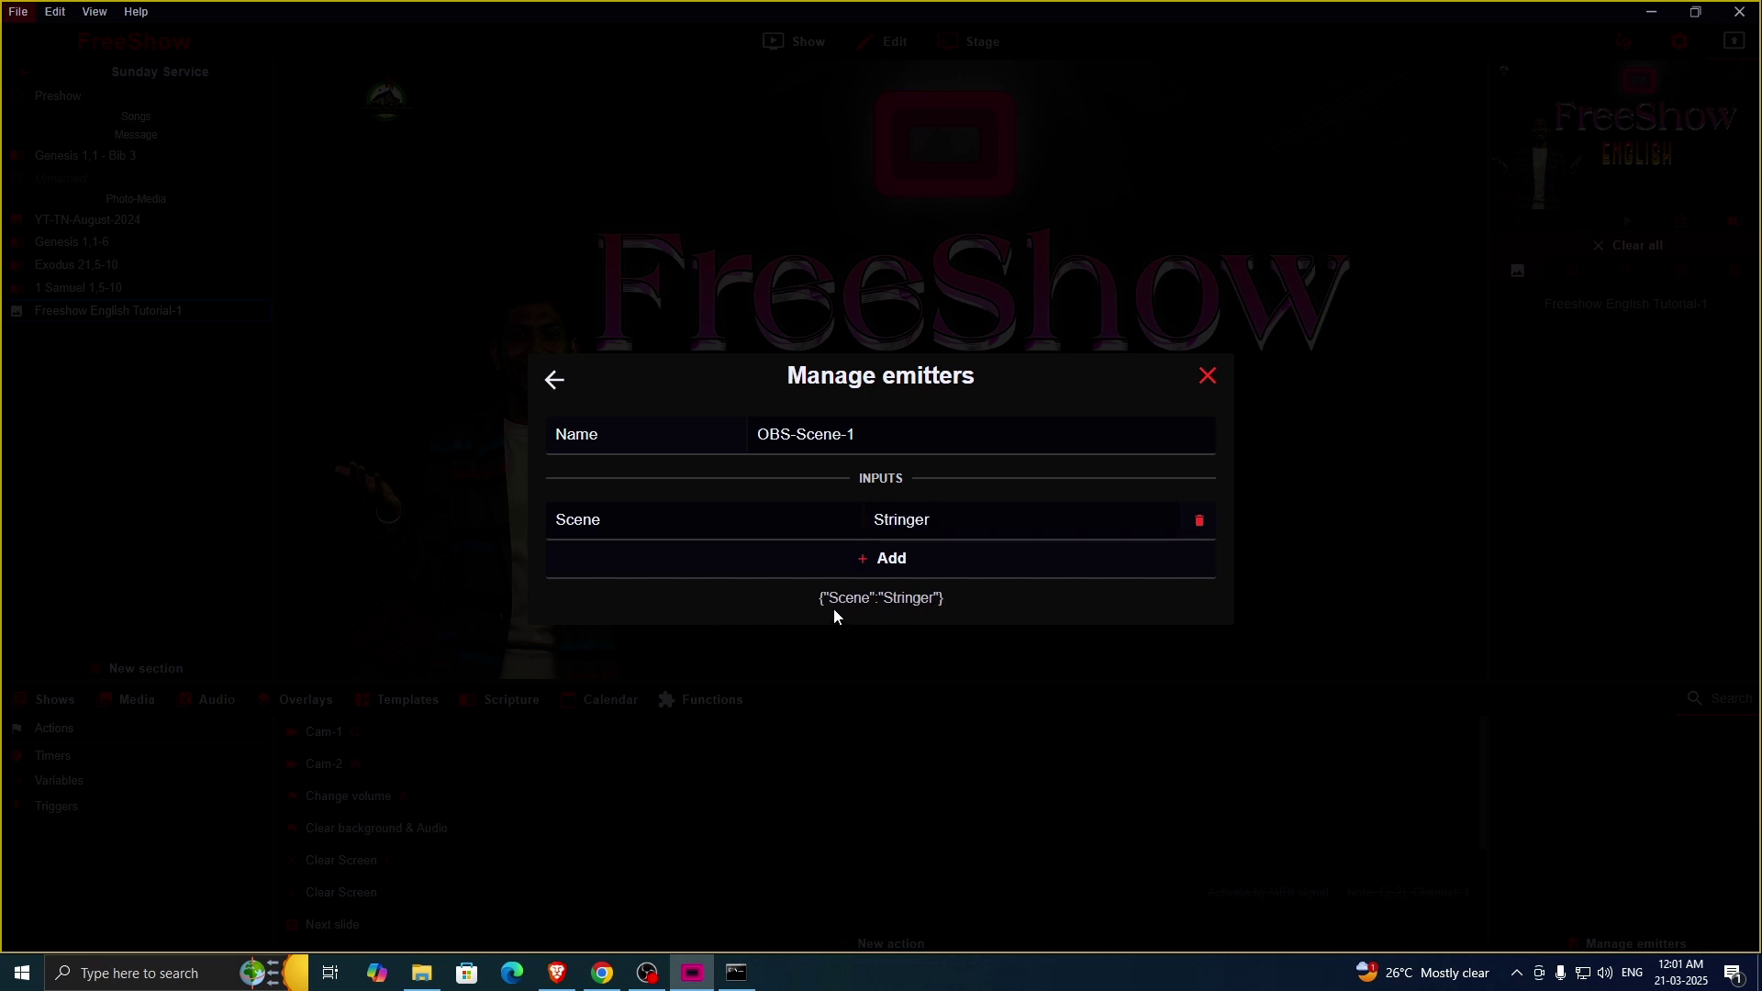
click(561, 393)
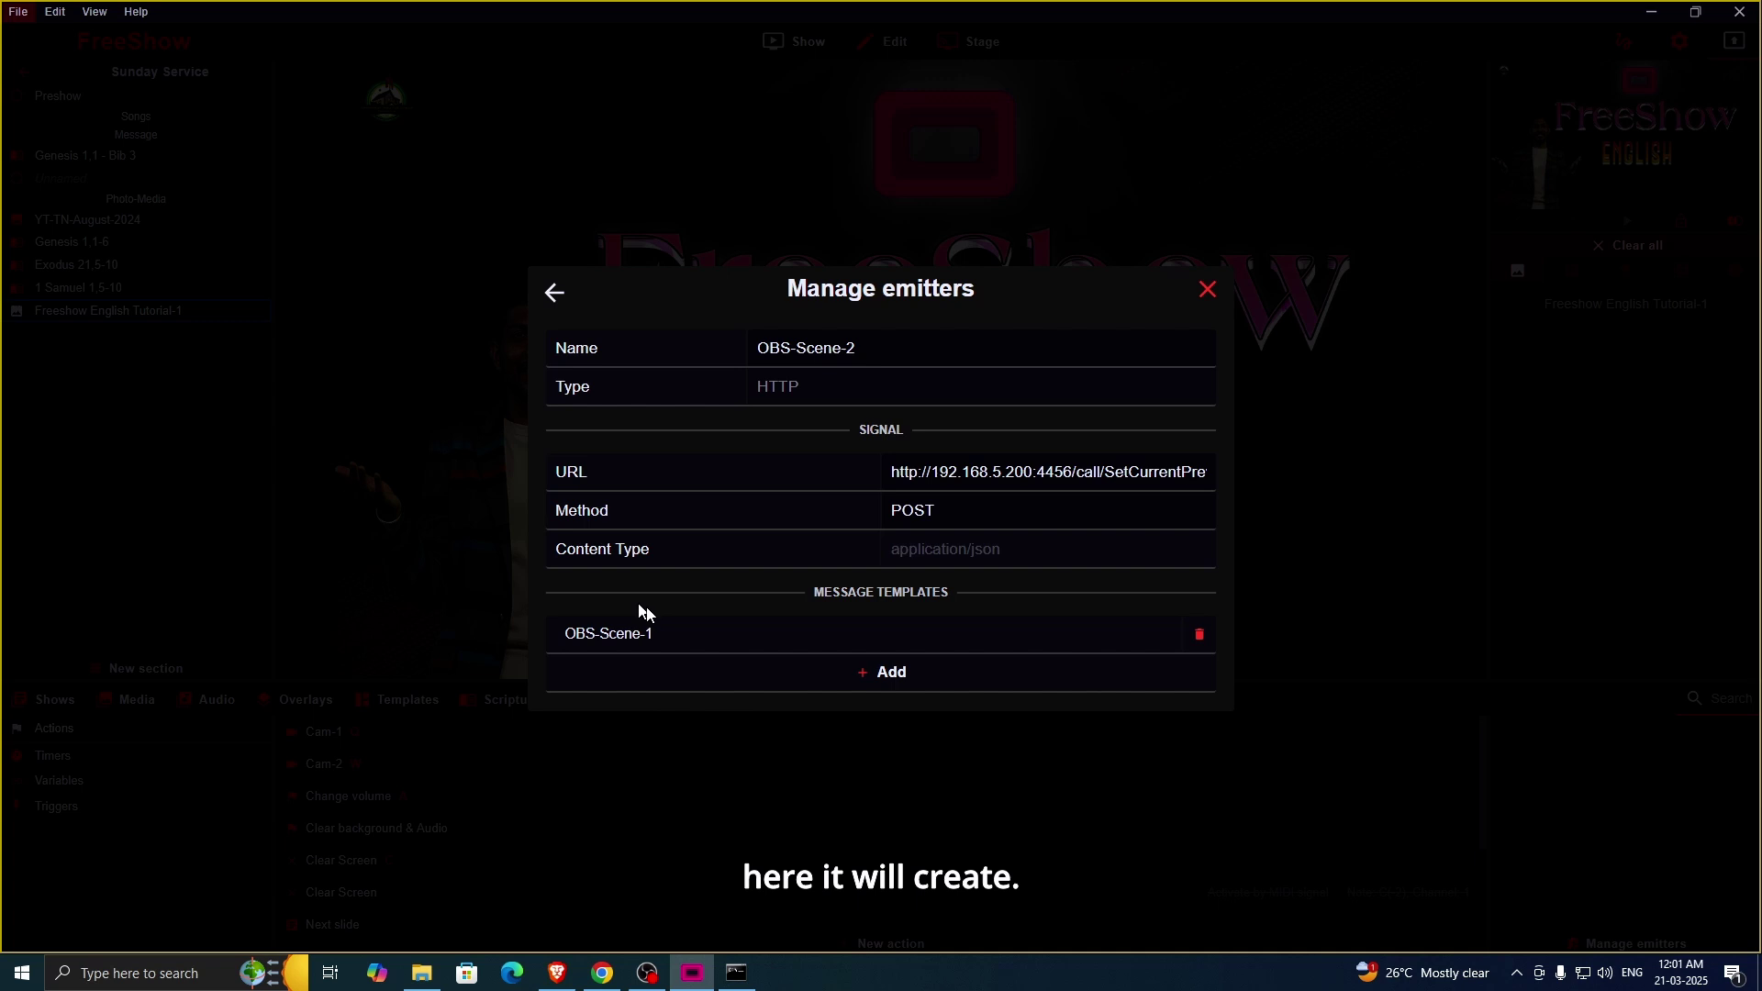
Step: Start a second message template for the emitter, and switch to OBS Studio to add a scene named FreeShow
click(863, 681)
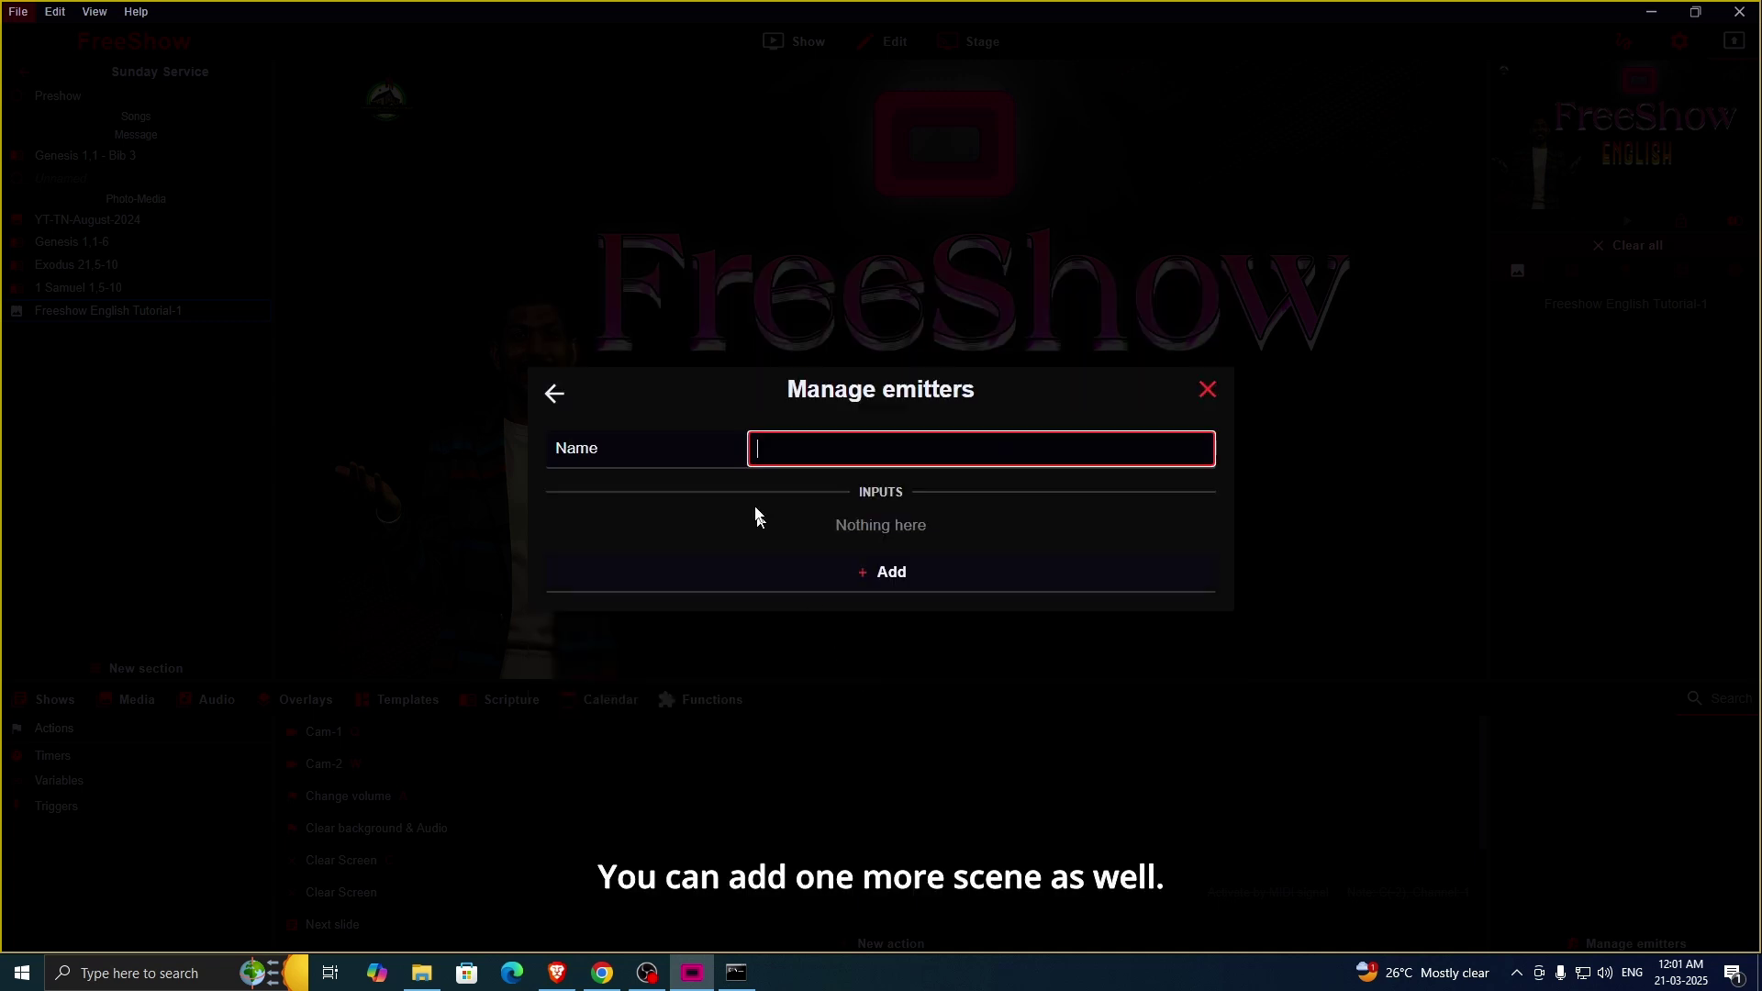
click(646, 975)
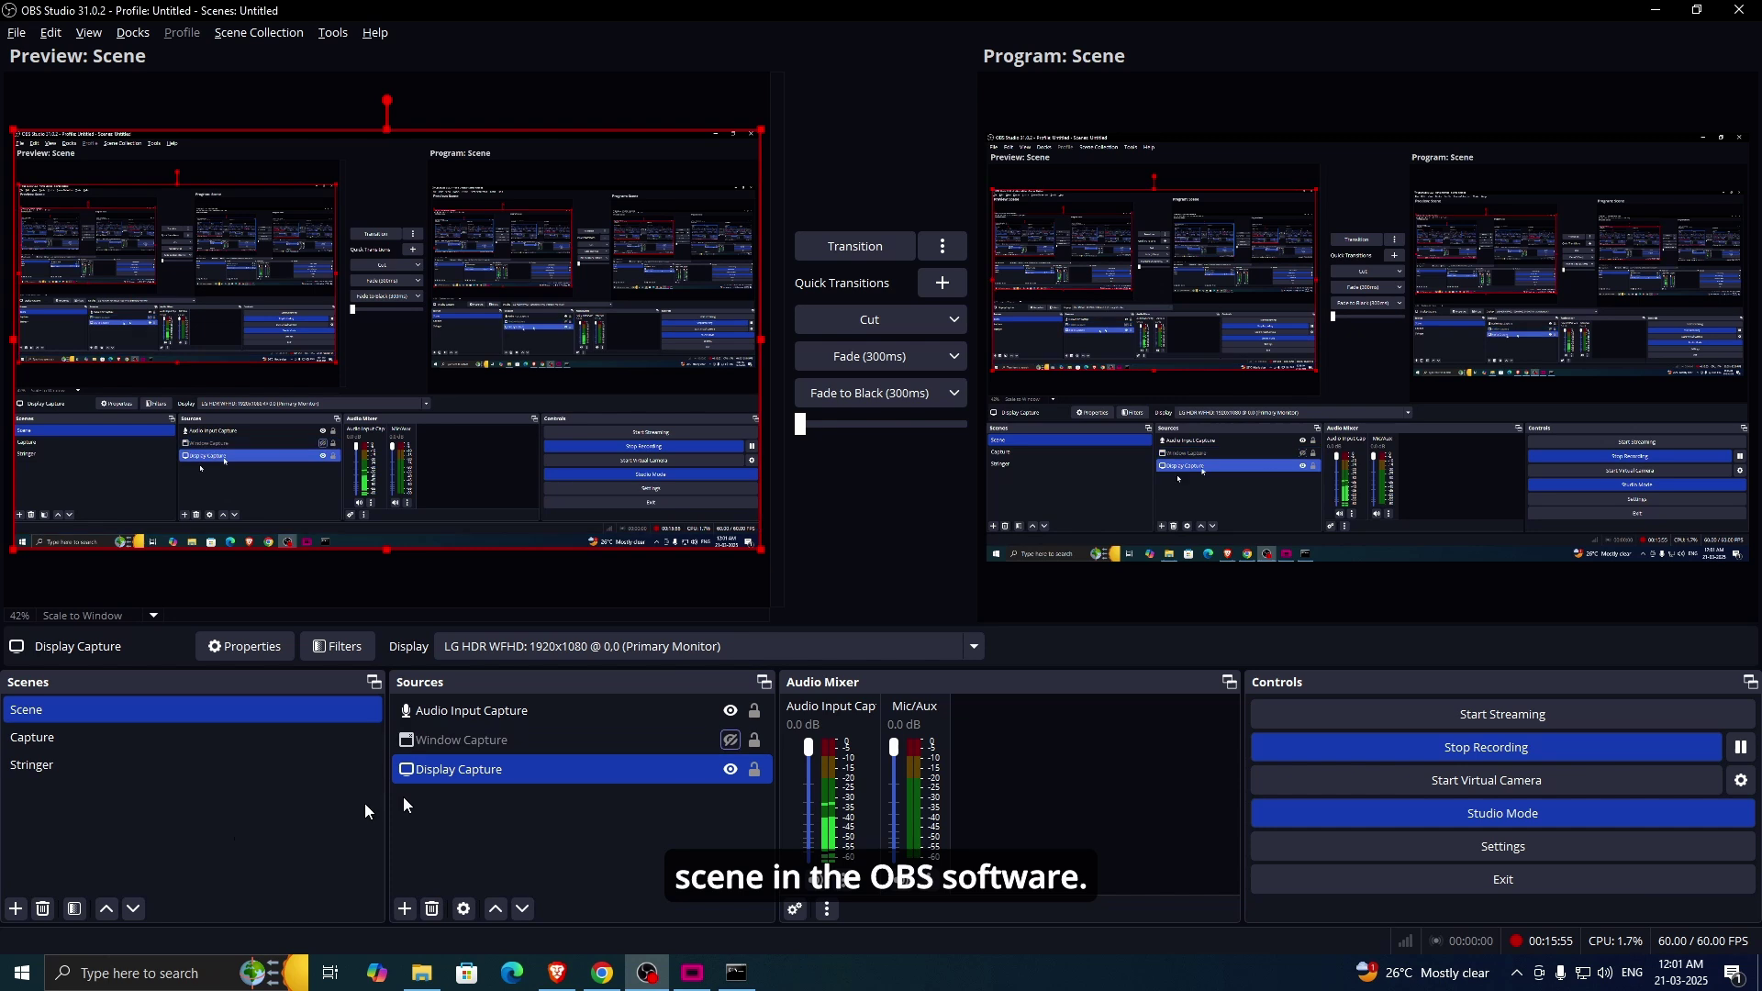
click(15, 909)
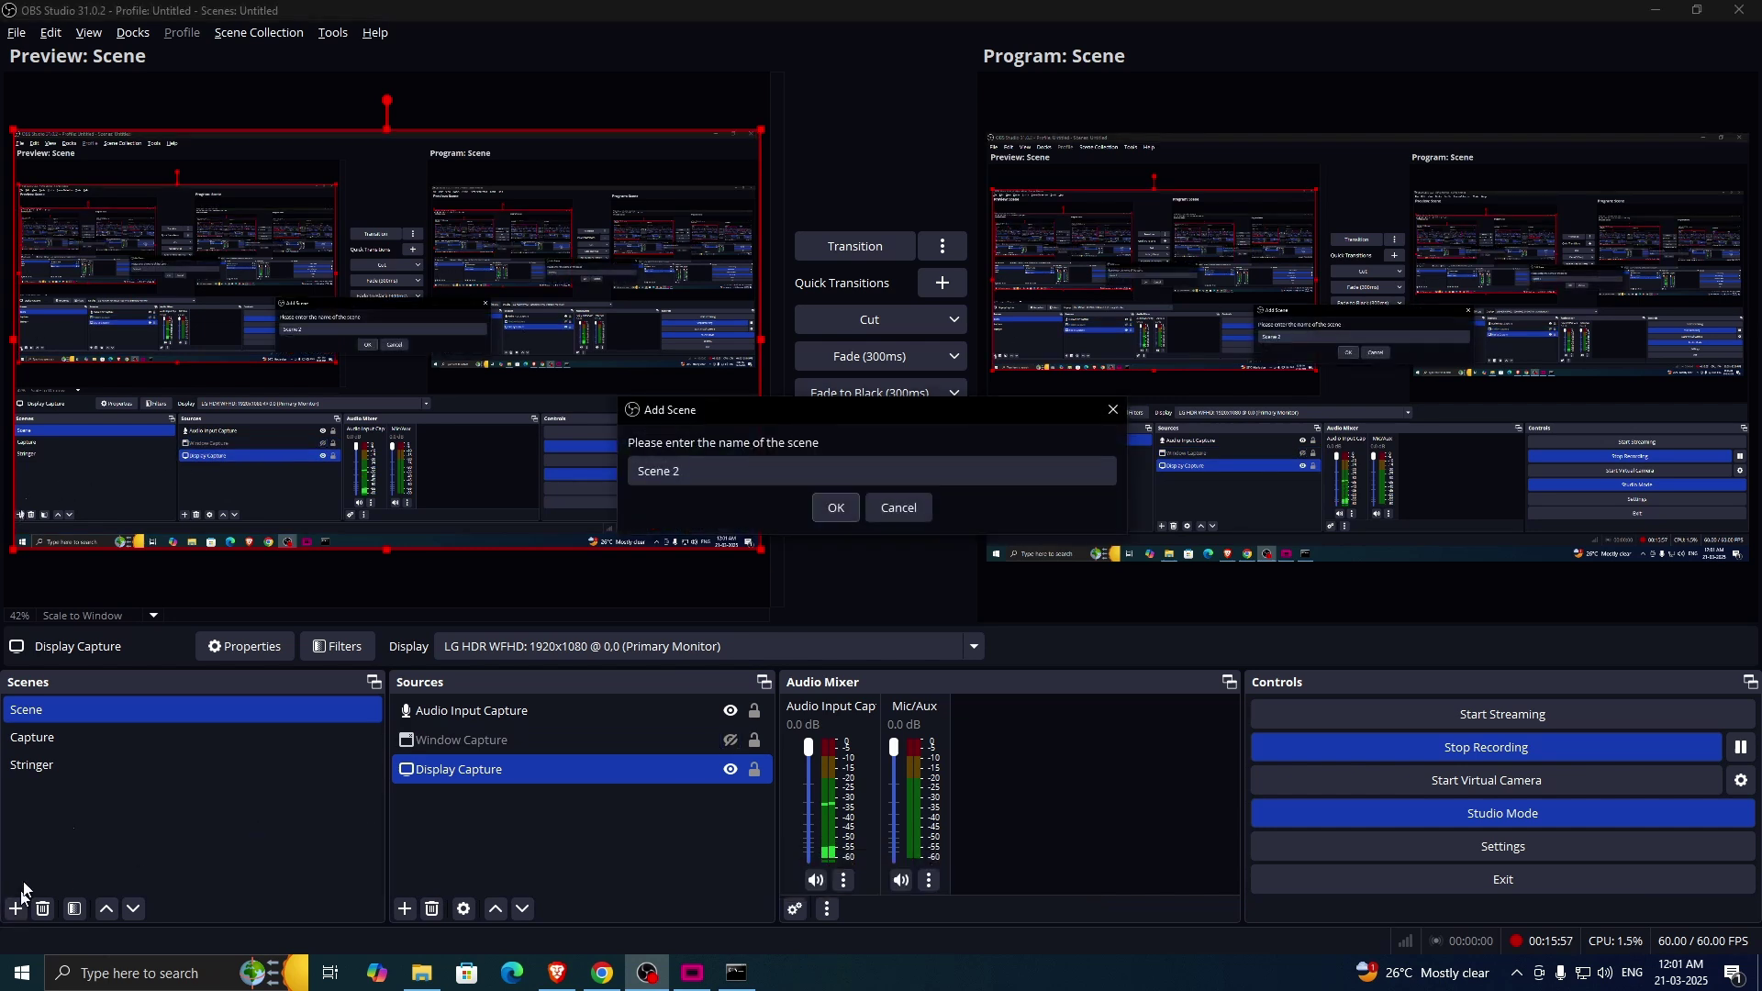
text(FreeShow)
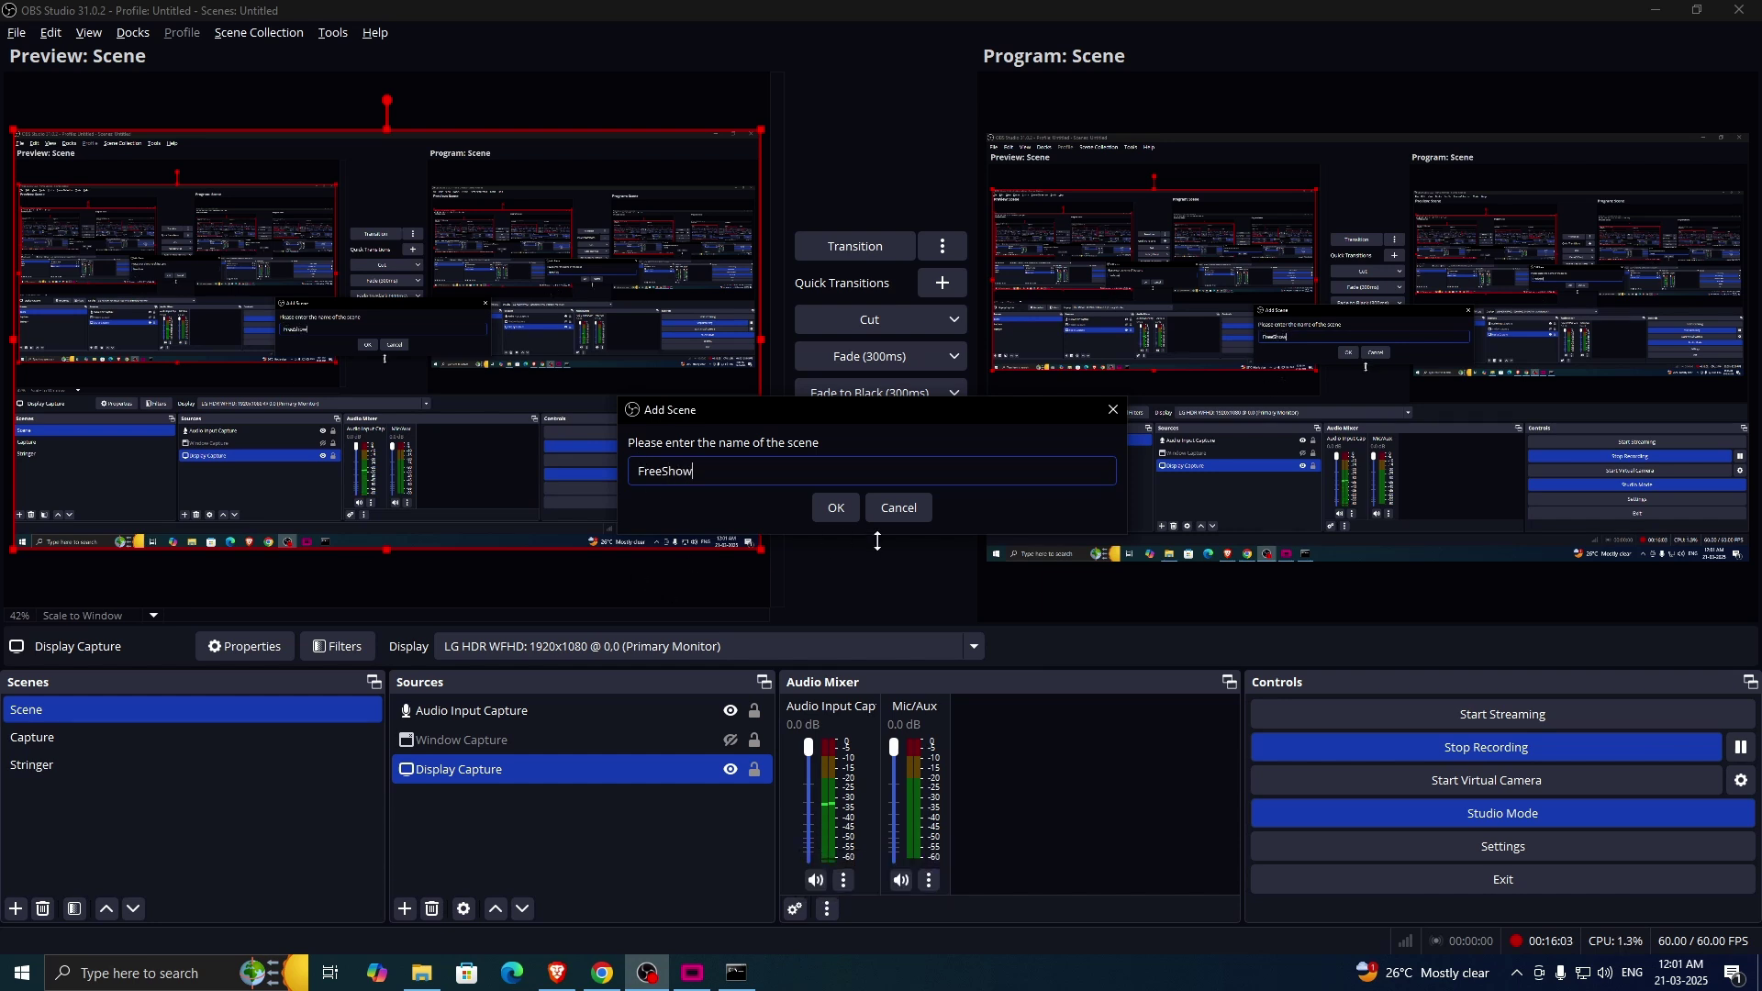
click(835, 507)
drag(55, 737, 51, 793)
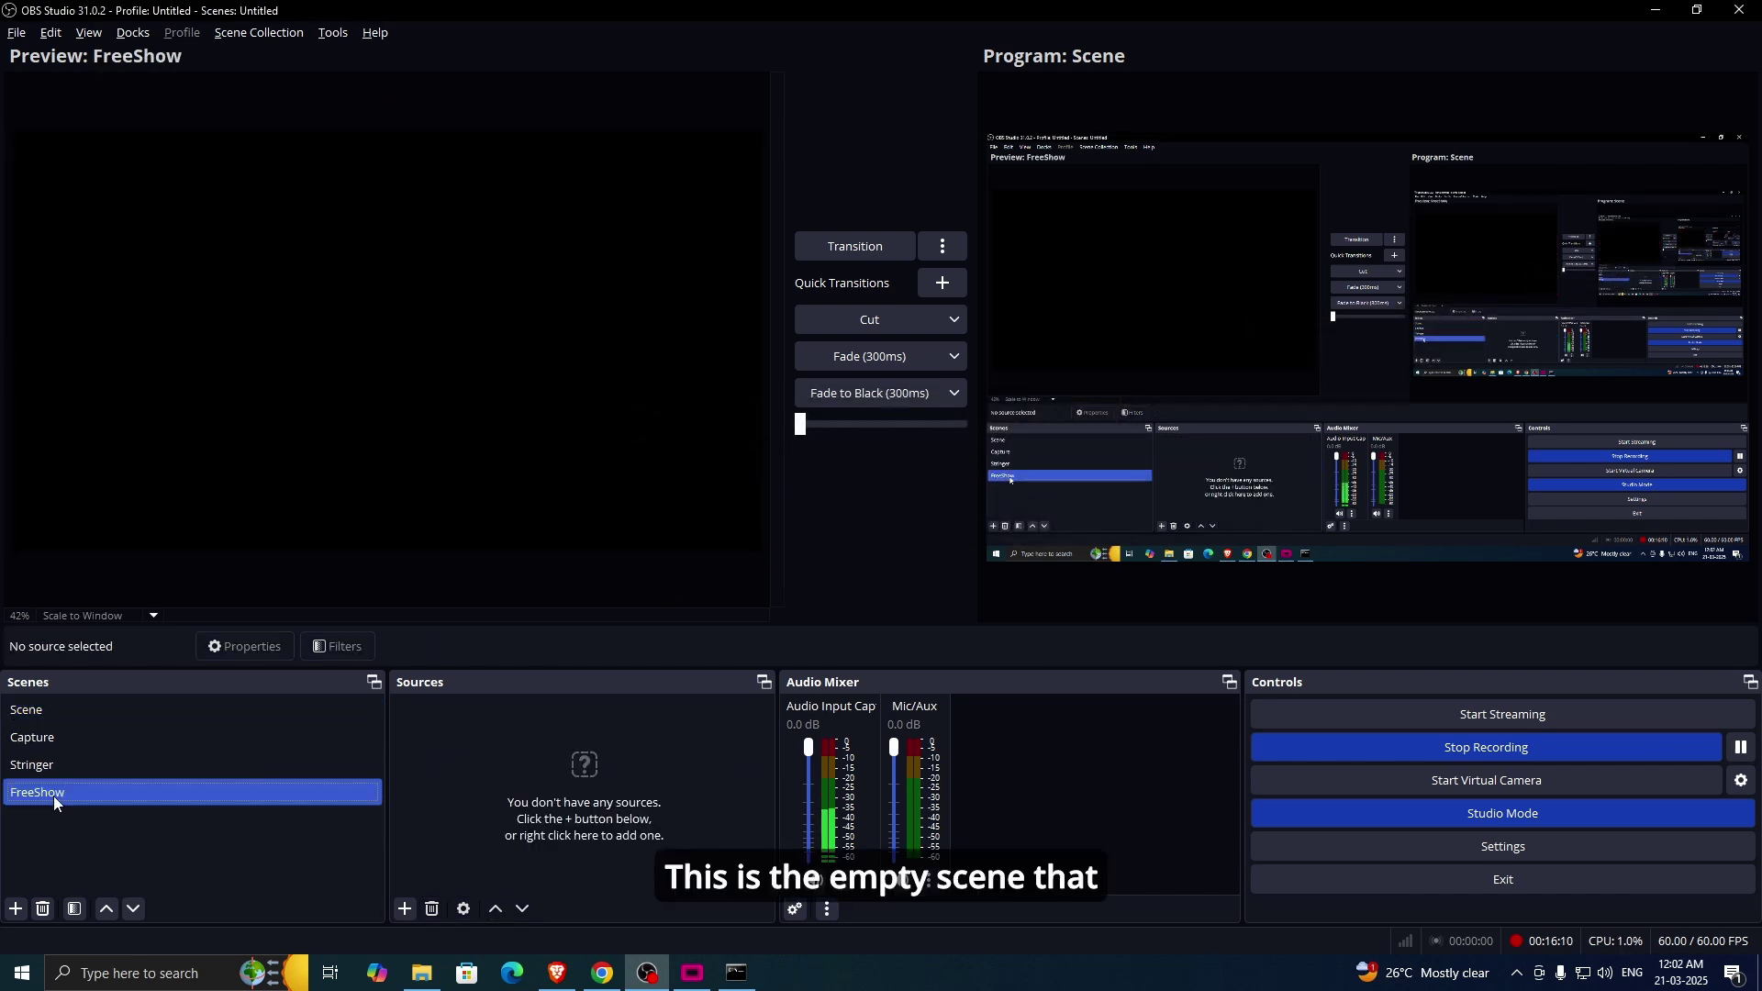
Step: Switch back to FreeShow and name the new message template OBS-Freeshow
click(693, 973)
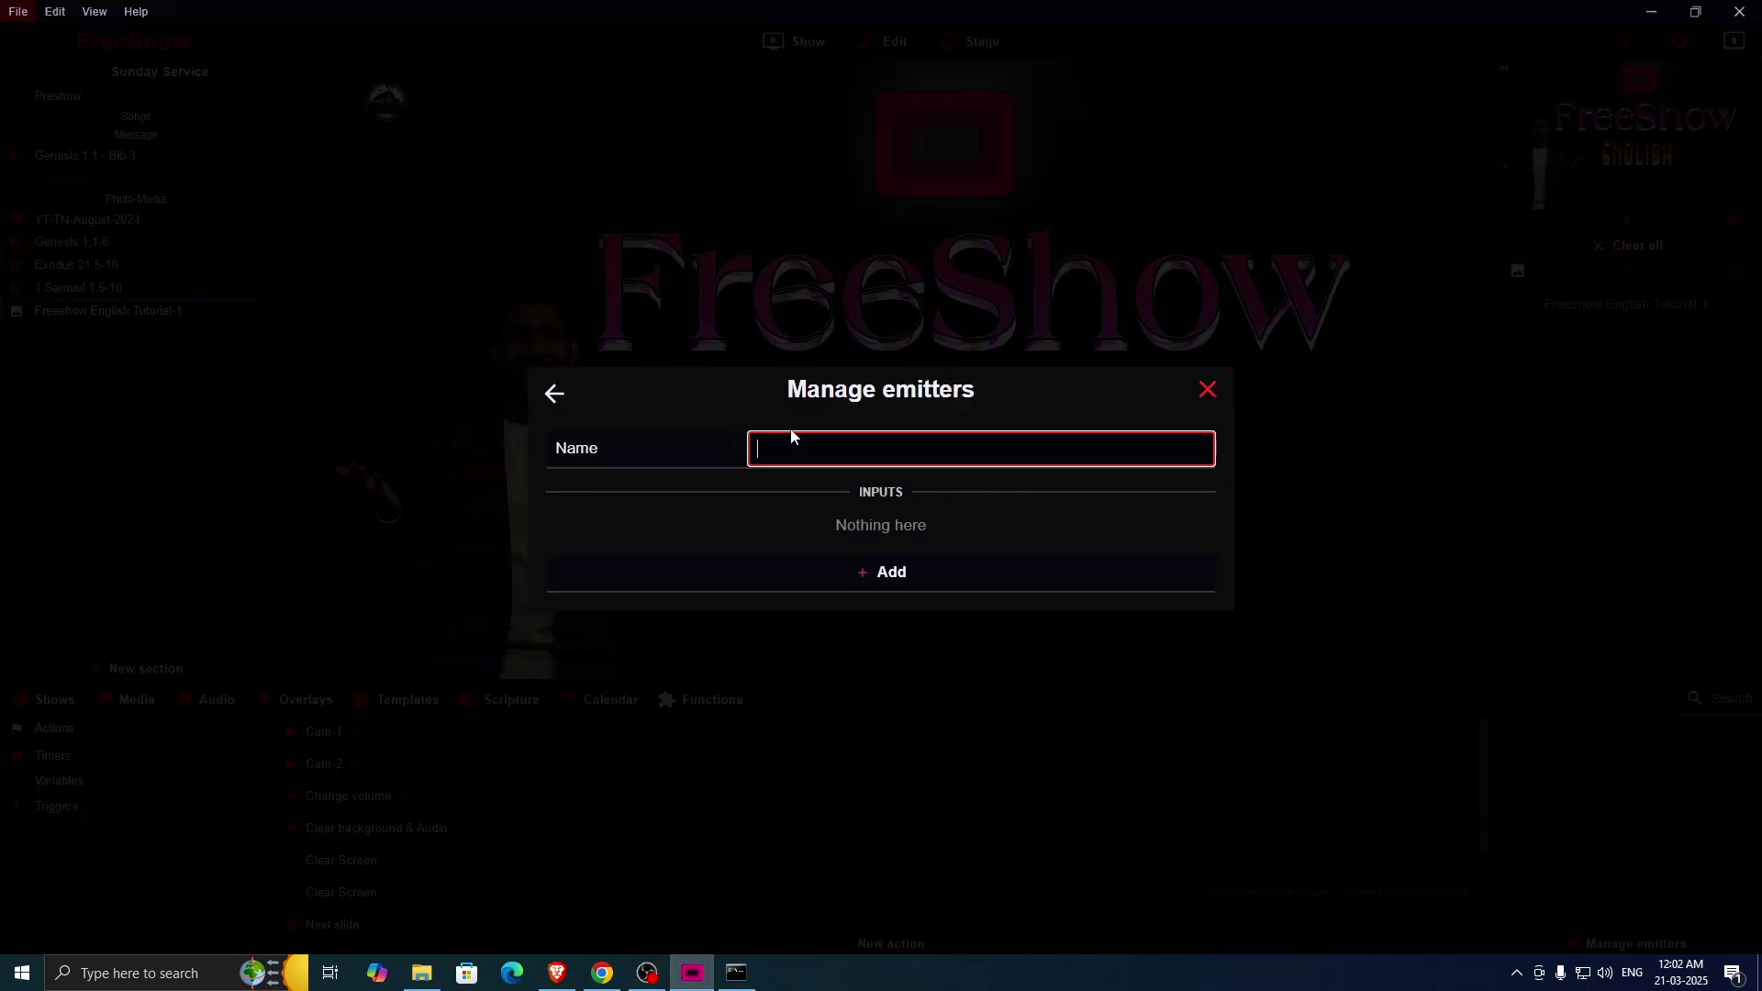
text(OBS-)
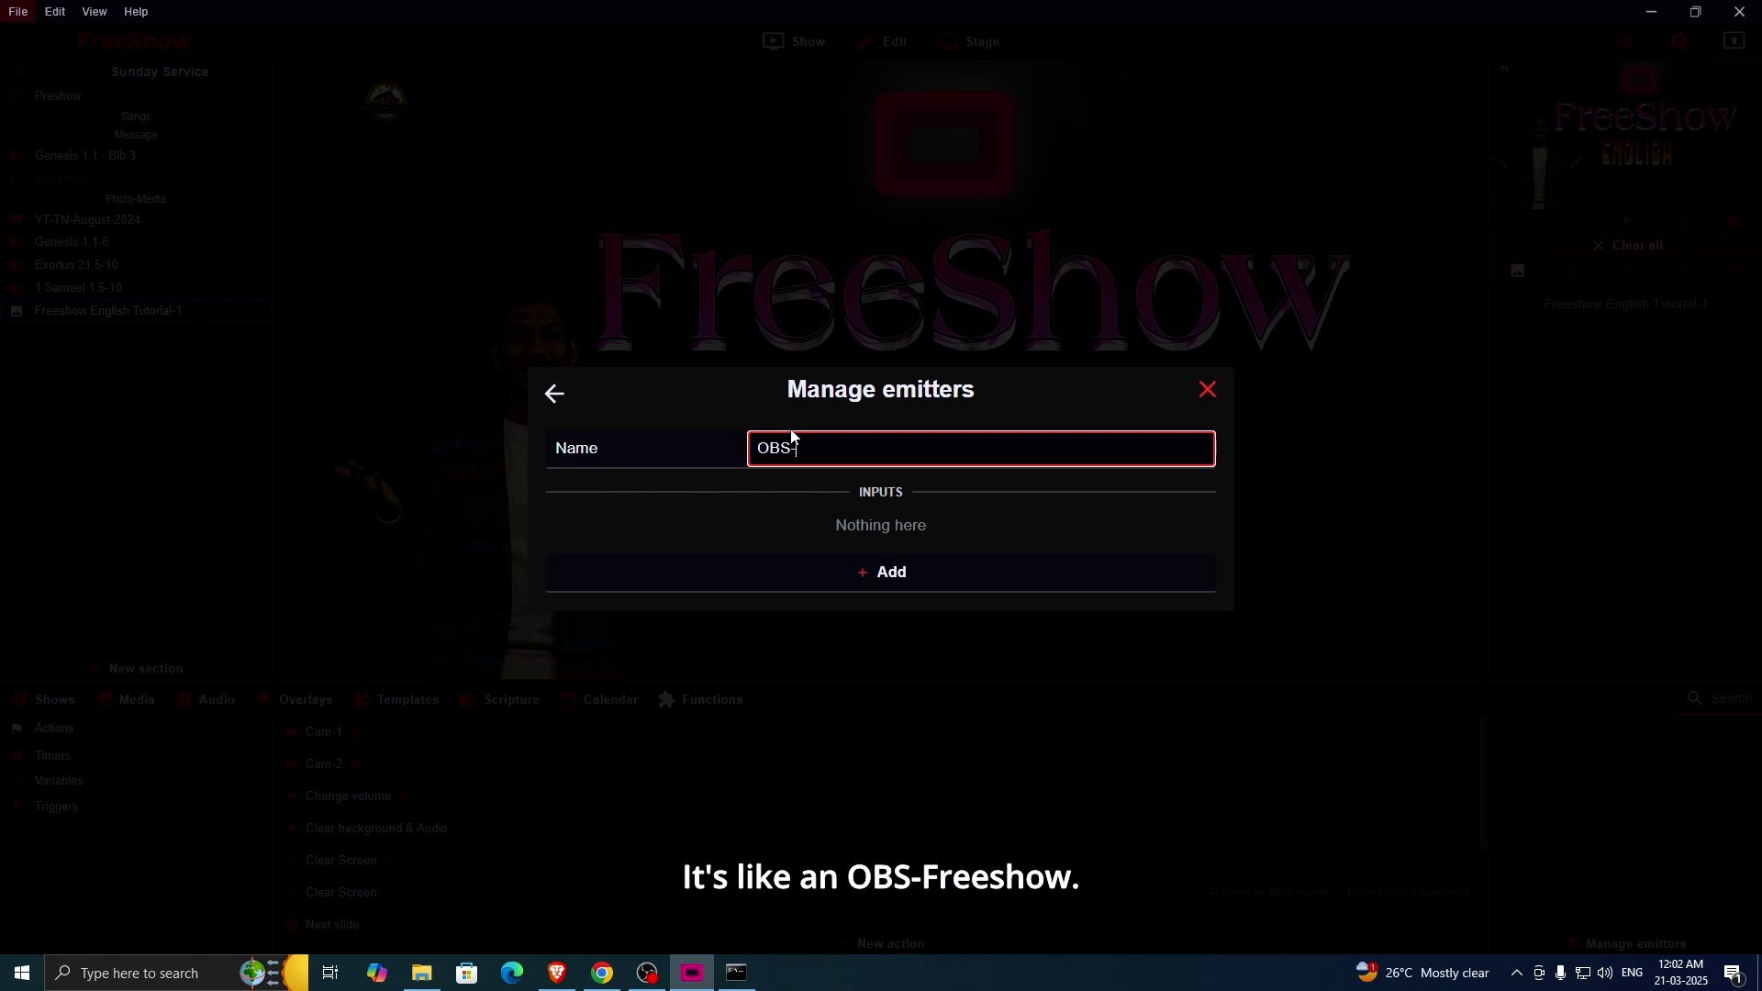
text(Freehos)
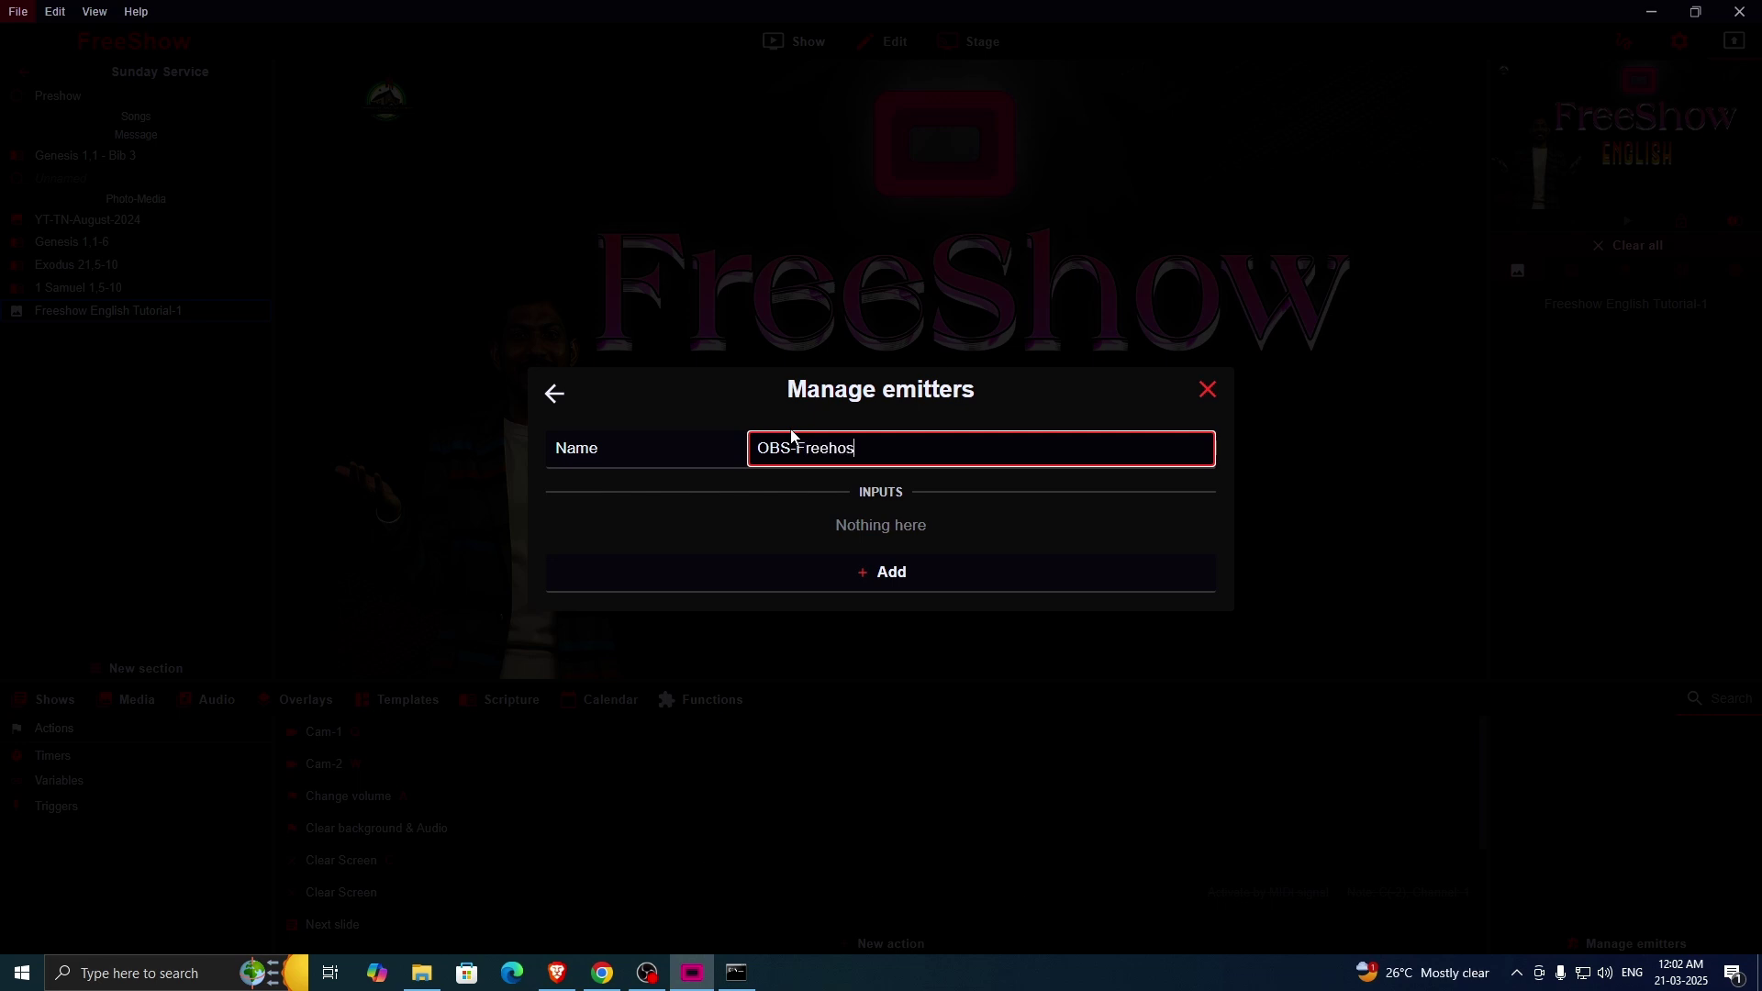
text(show)
Step: Add an input named Scene with the value Freeshow to the OBS-Freeshow message template
click(873, 579)
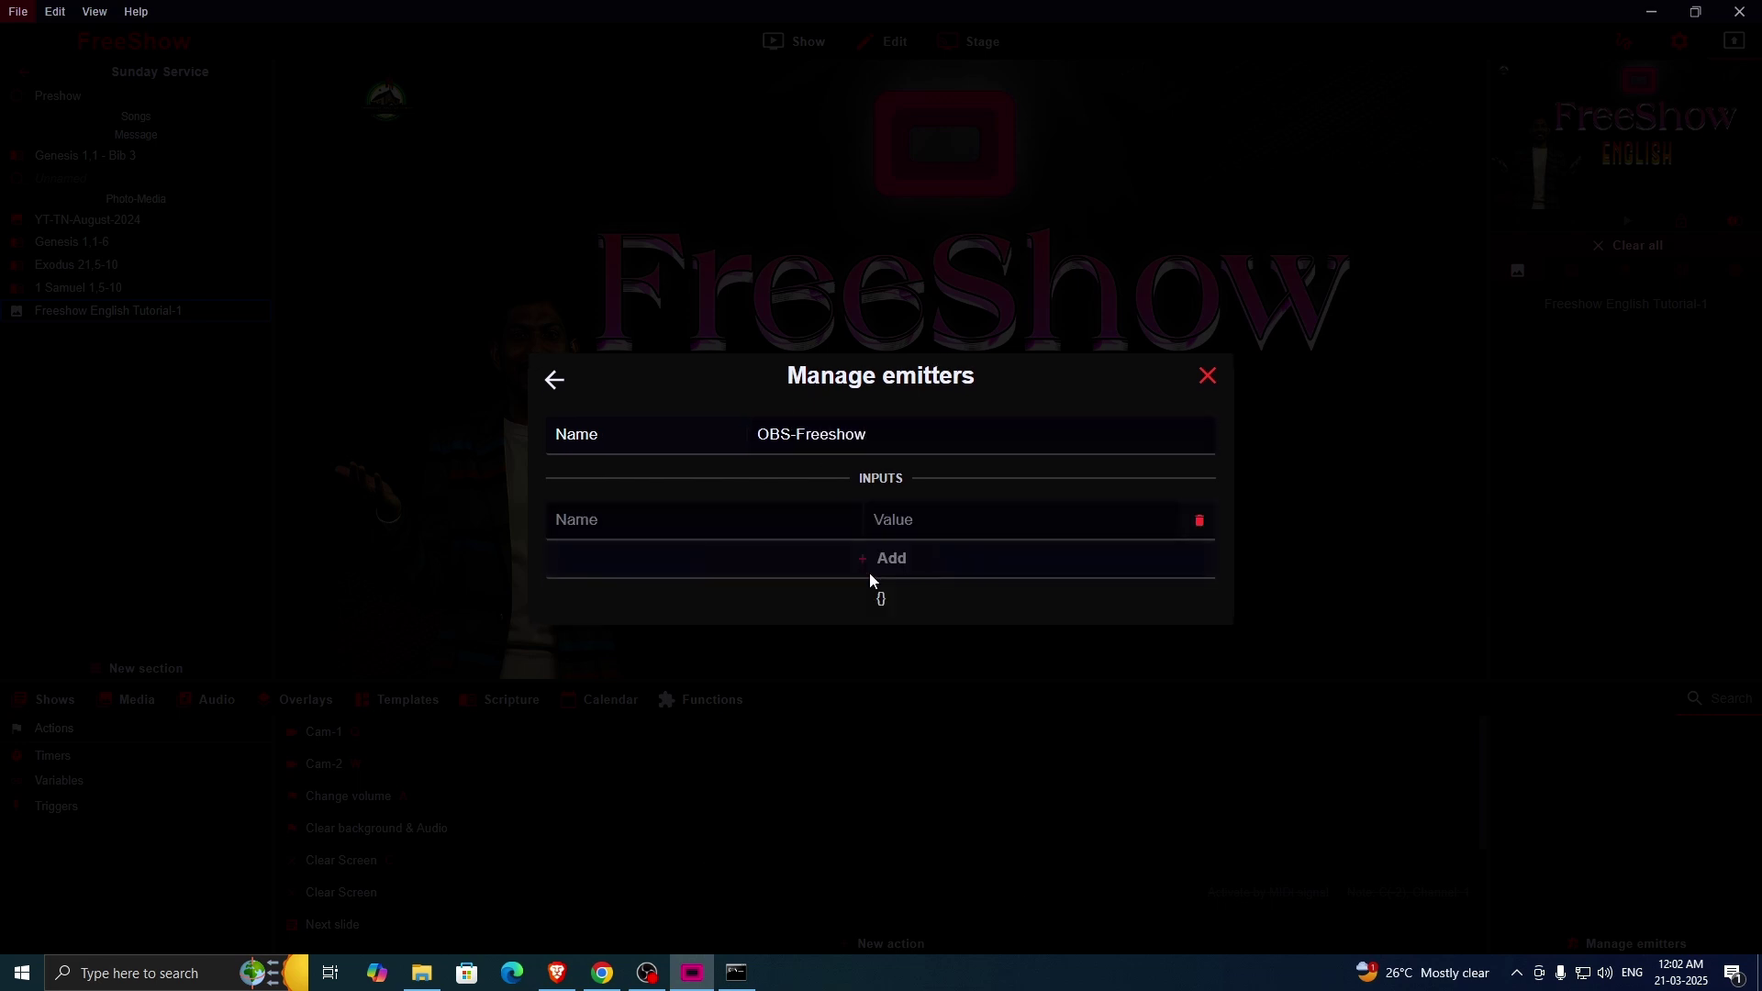
click(628, 521)
text(Scene)
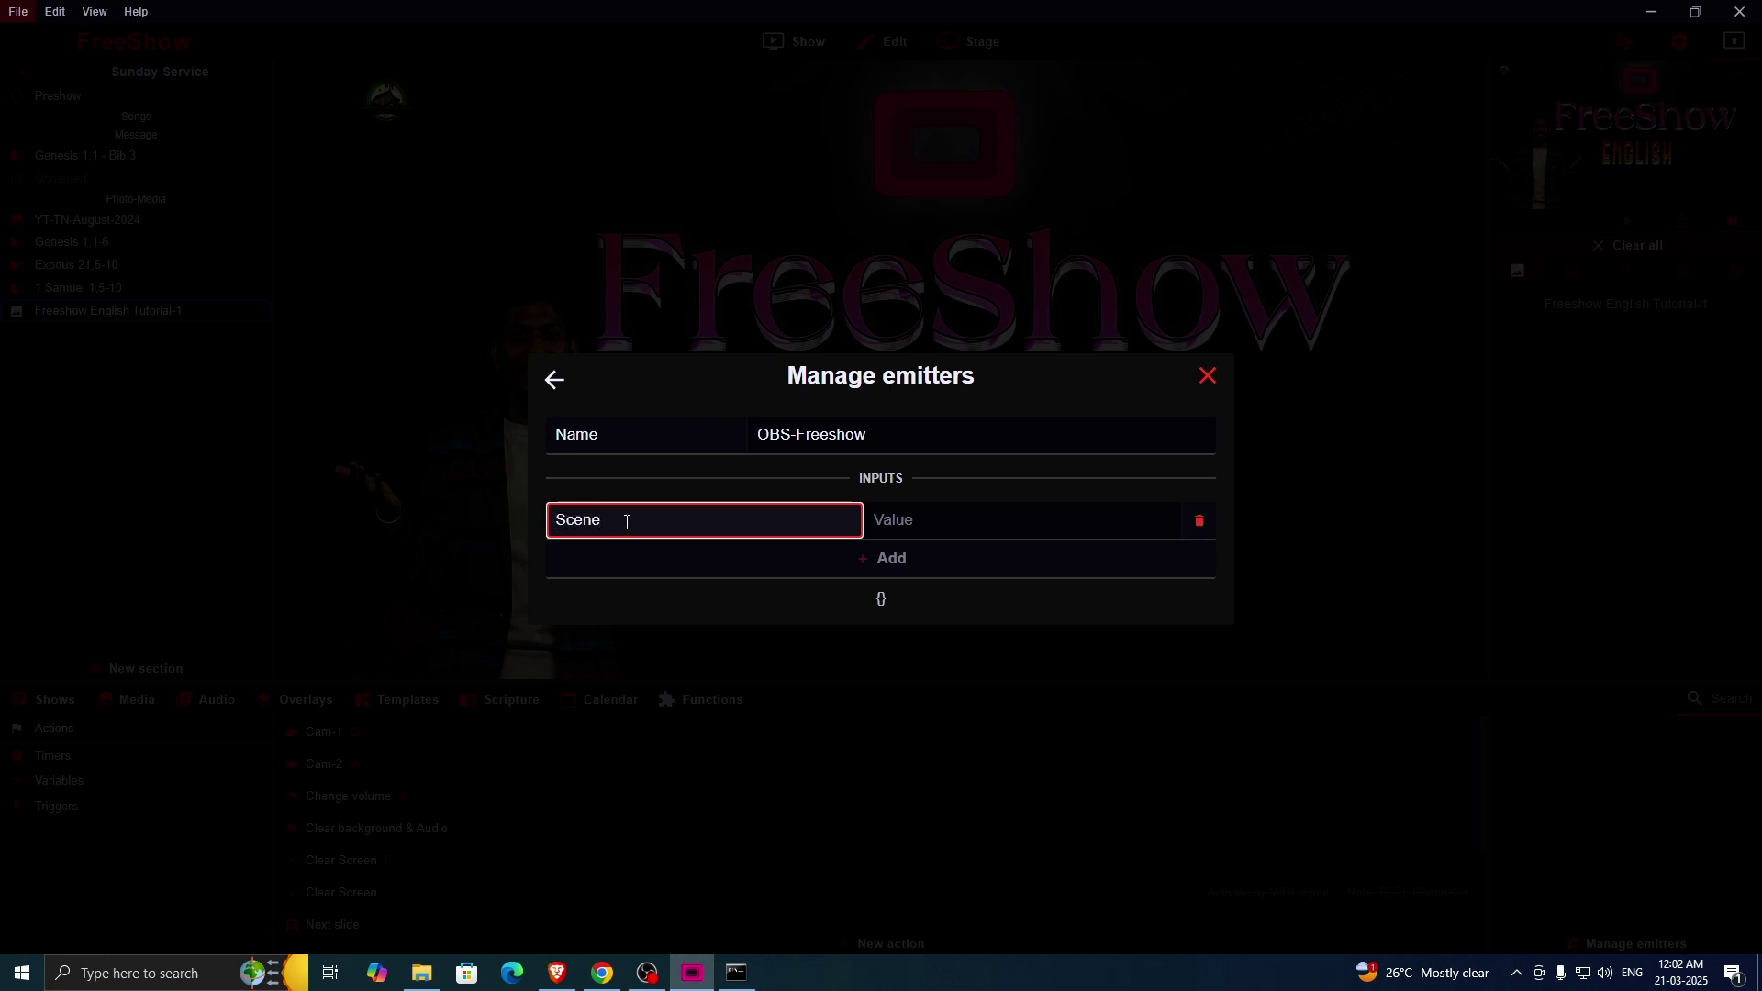
key(Tab)
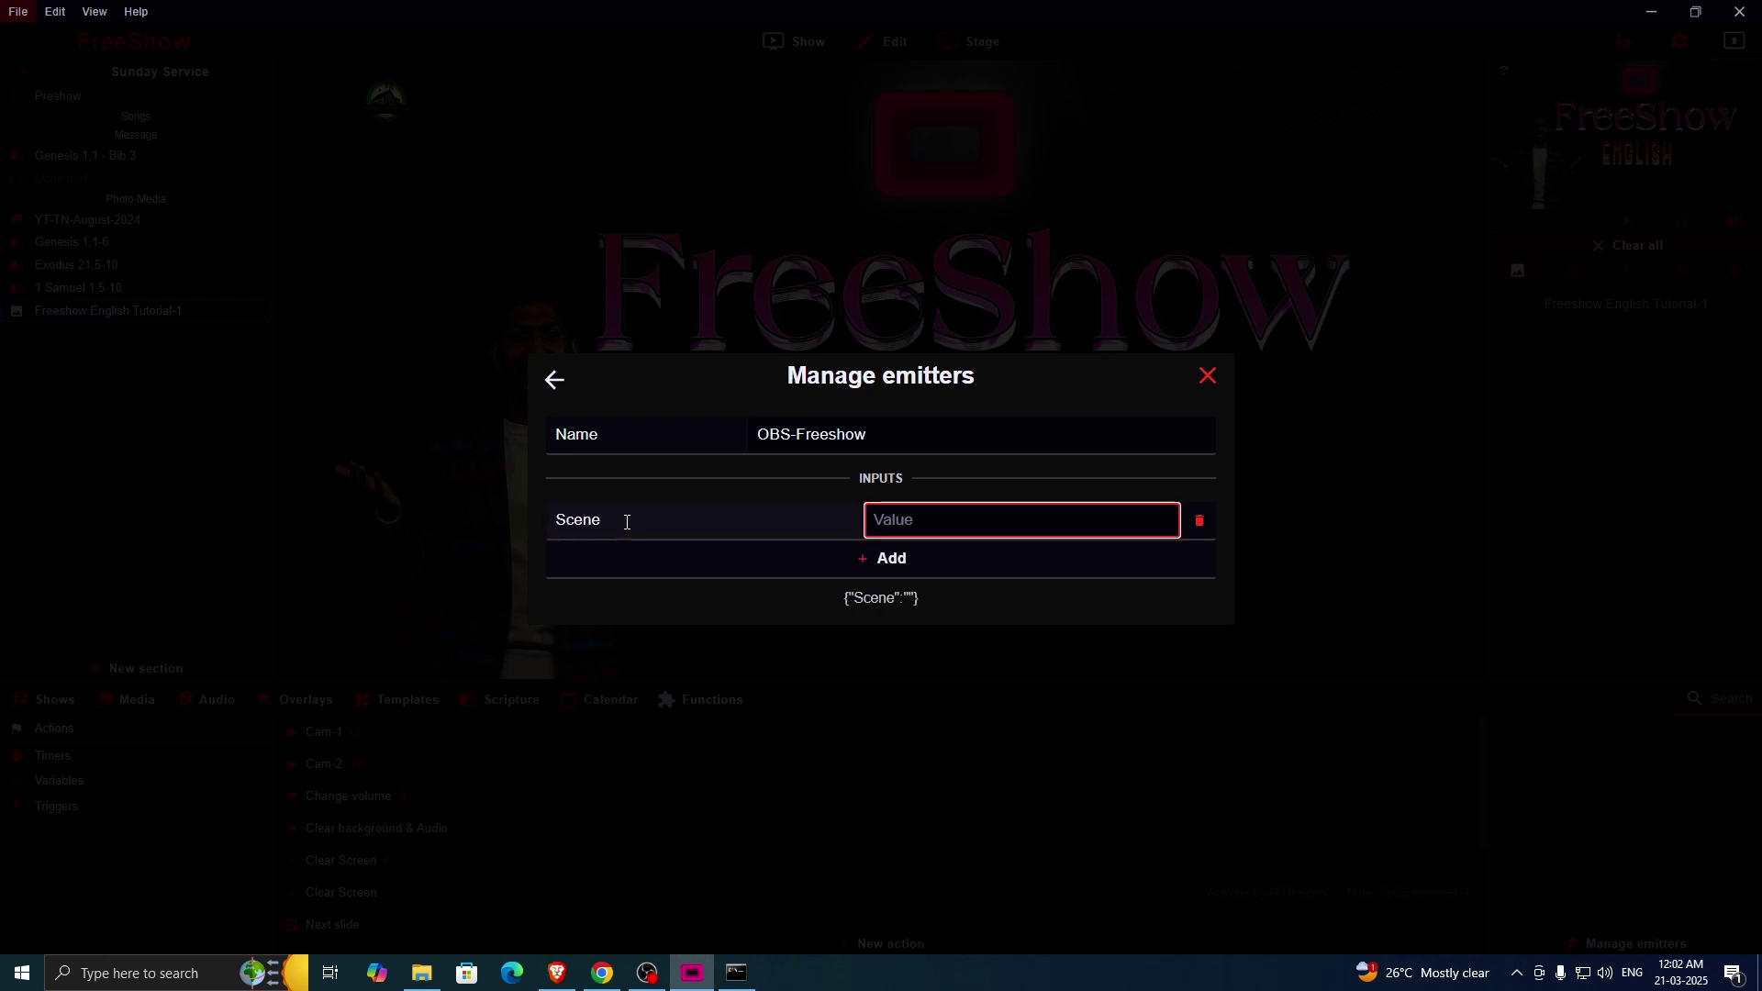
text(Freeshow)
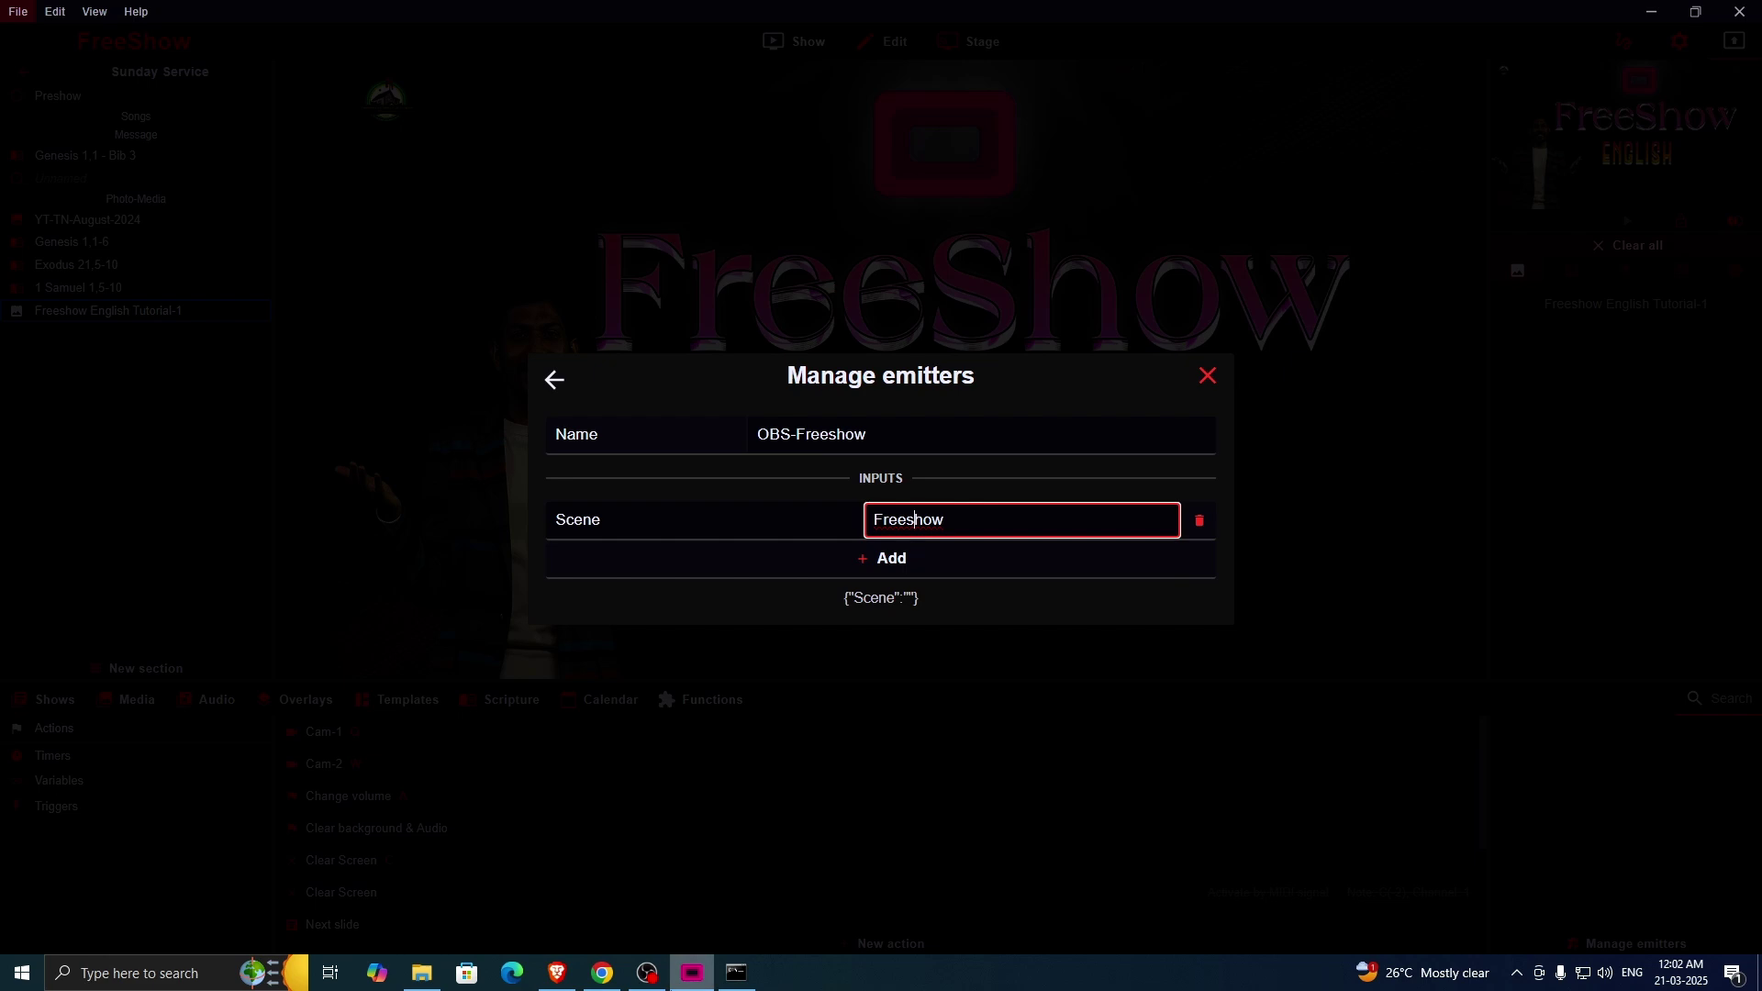
Step: Check the payload key in the OBS HTTP Request document in Chrome, and rename the OBS-Freeshow template's input to sceneName in FreeShow
click(595, 980)
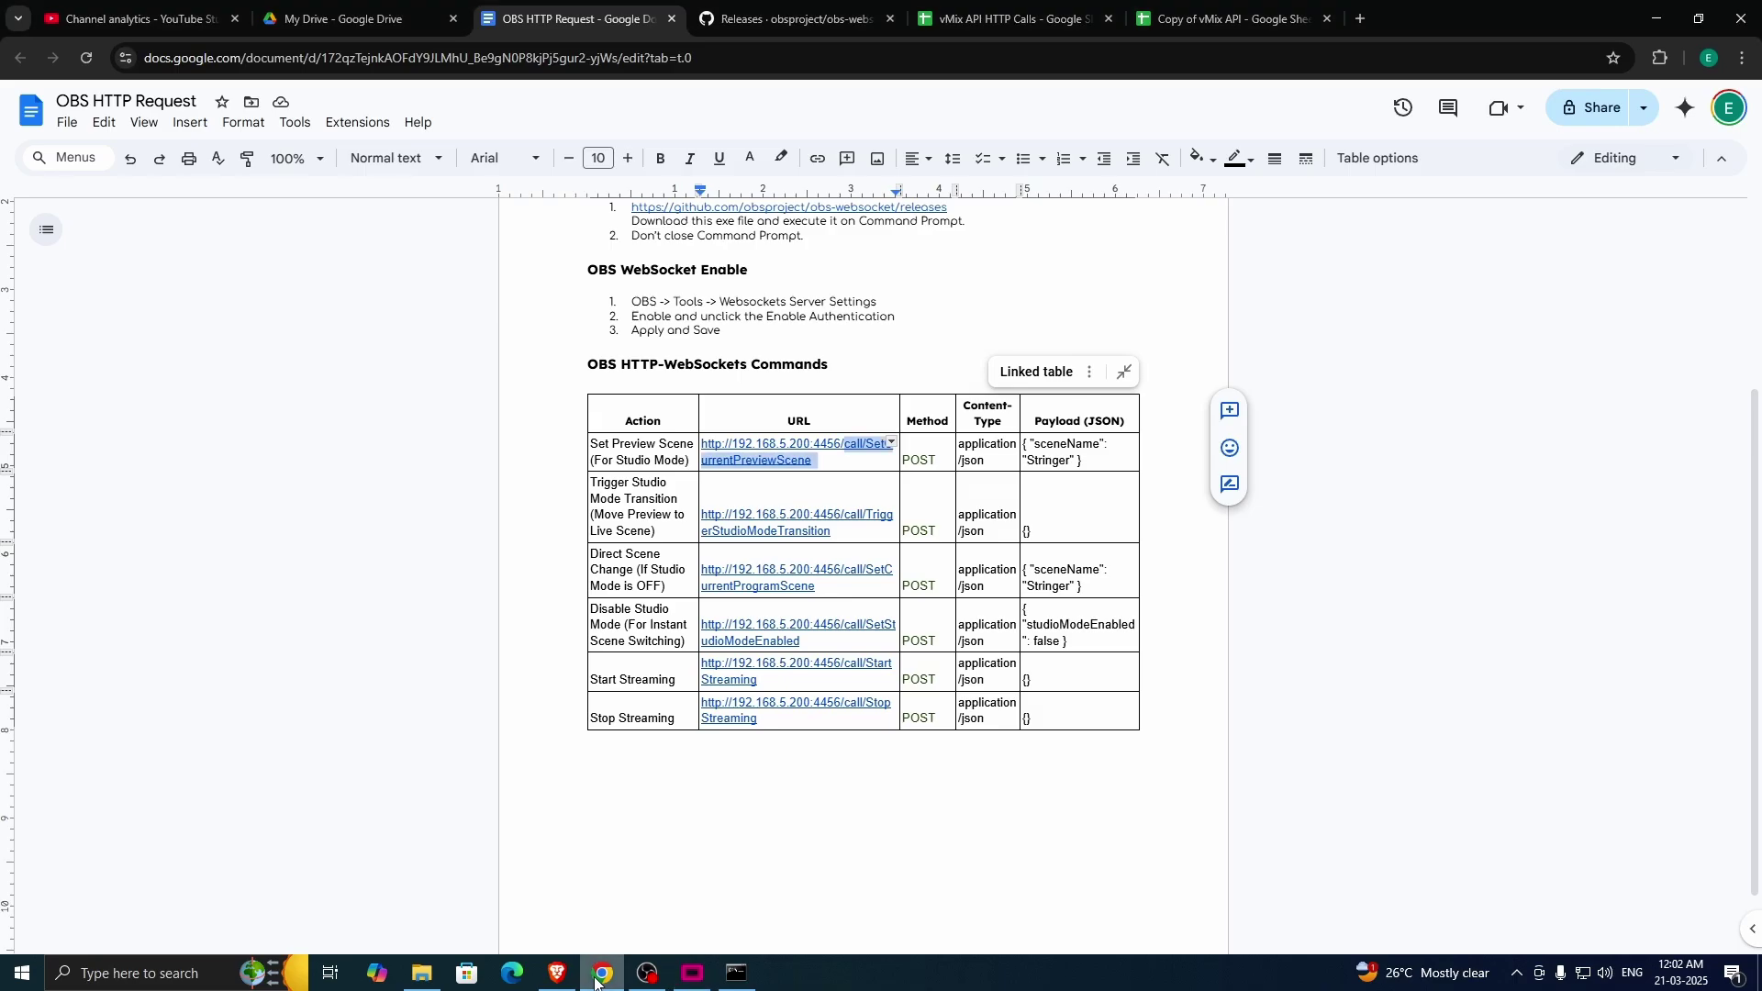
click(595, 980)
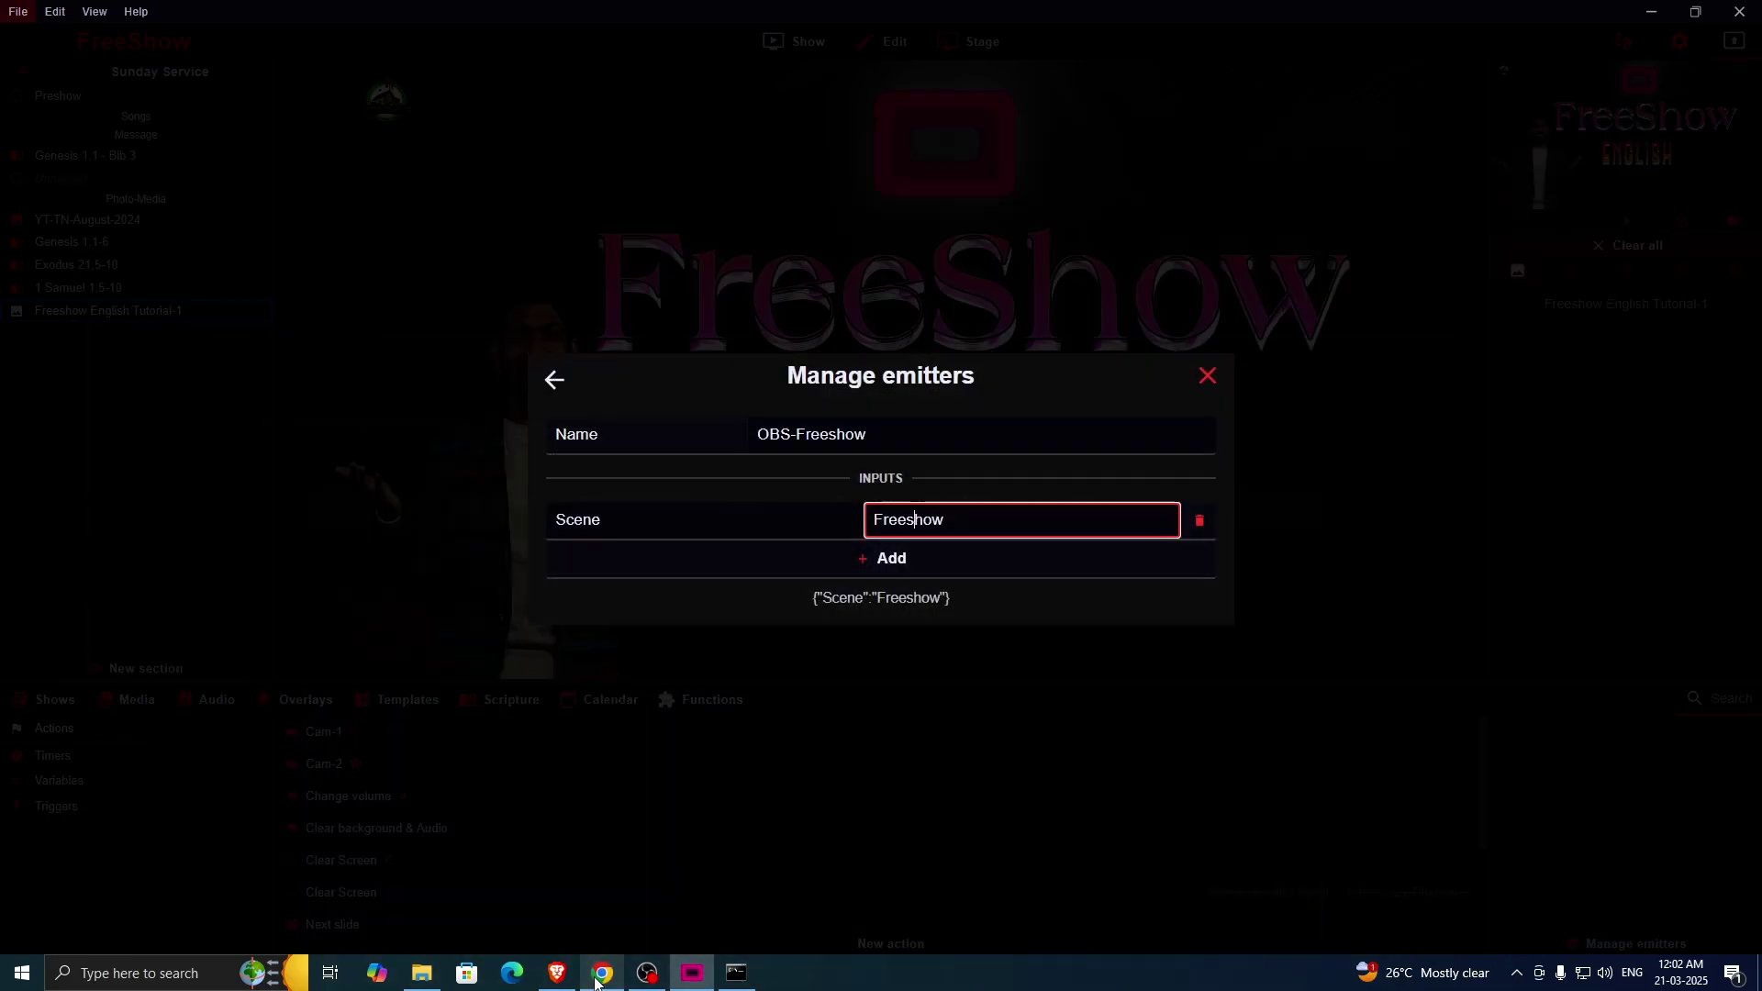
click(569, 537)
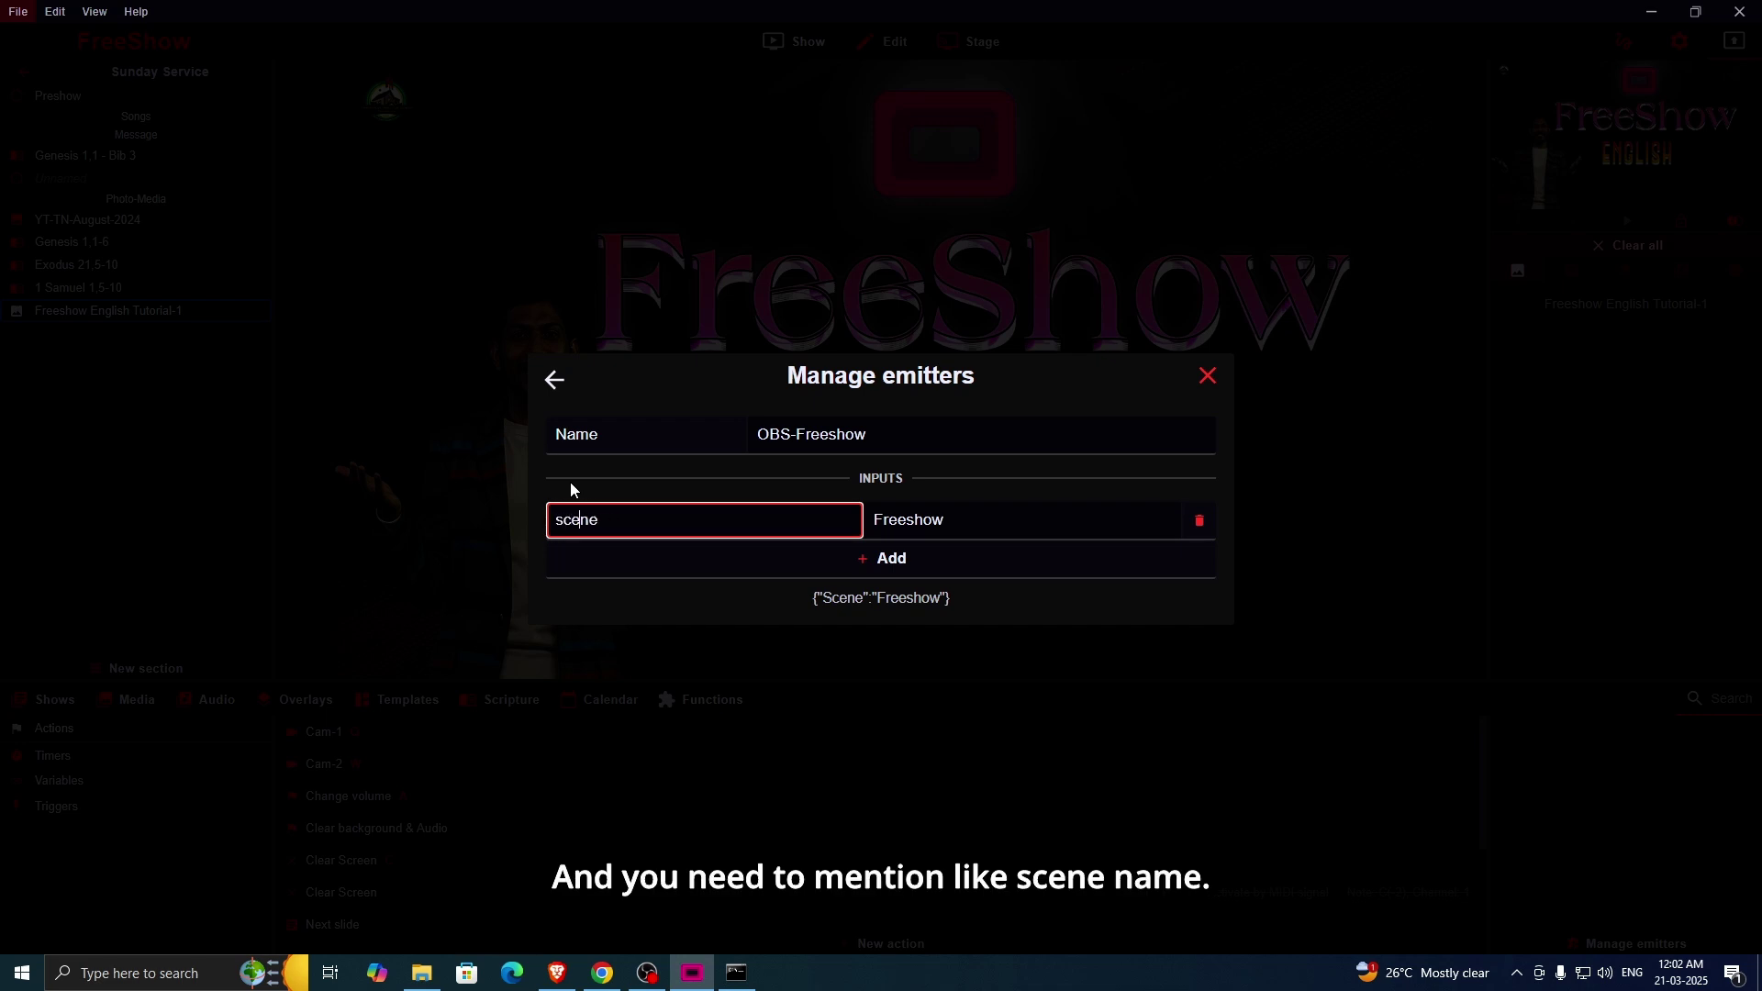
text(Name)
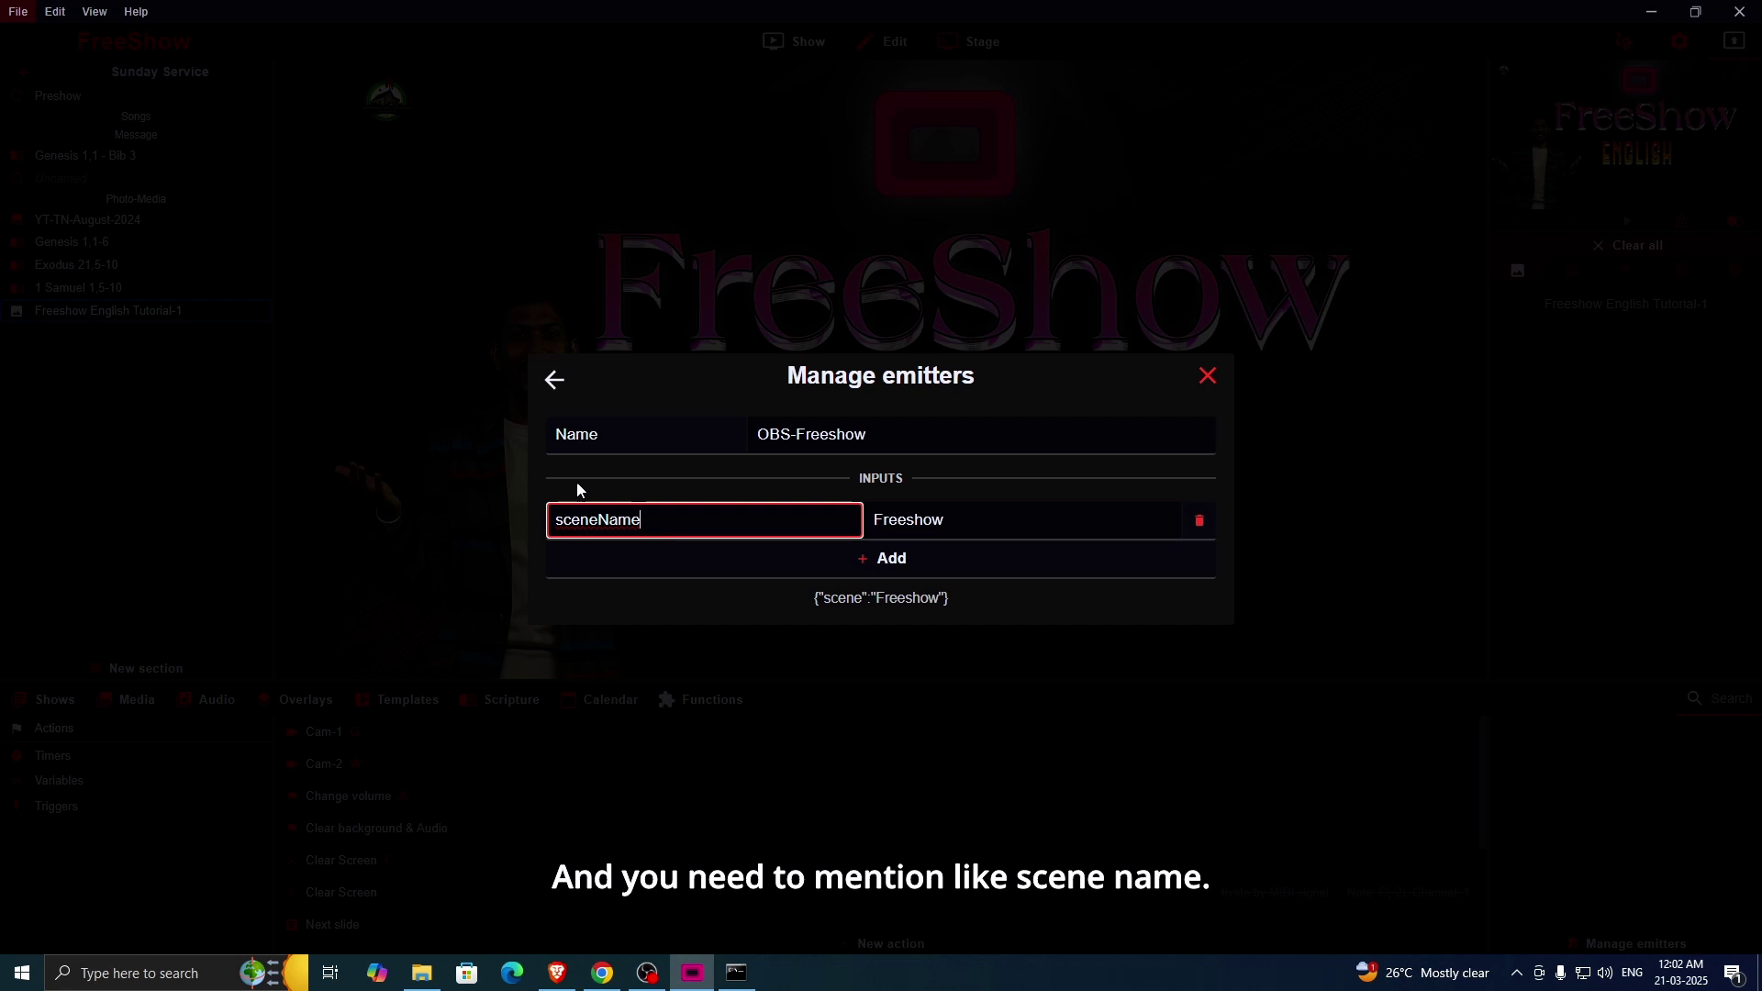
click(638, 594)
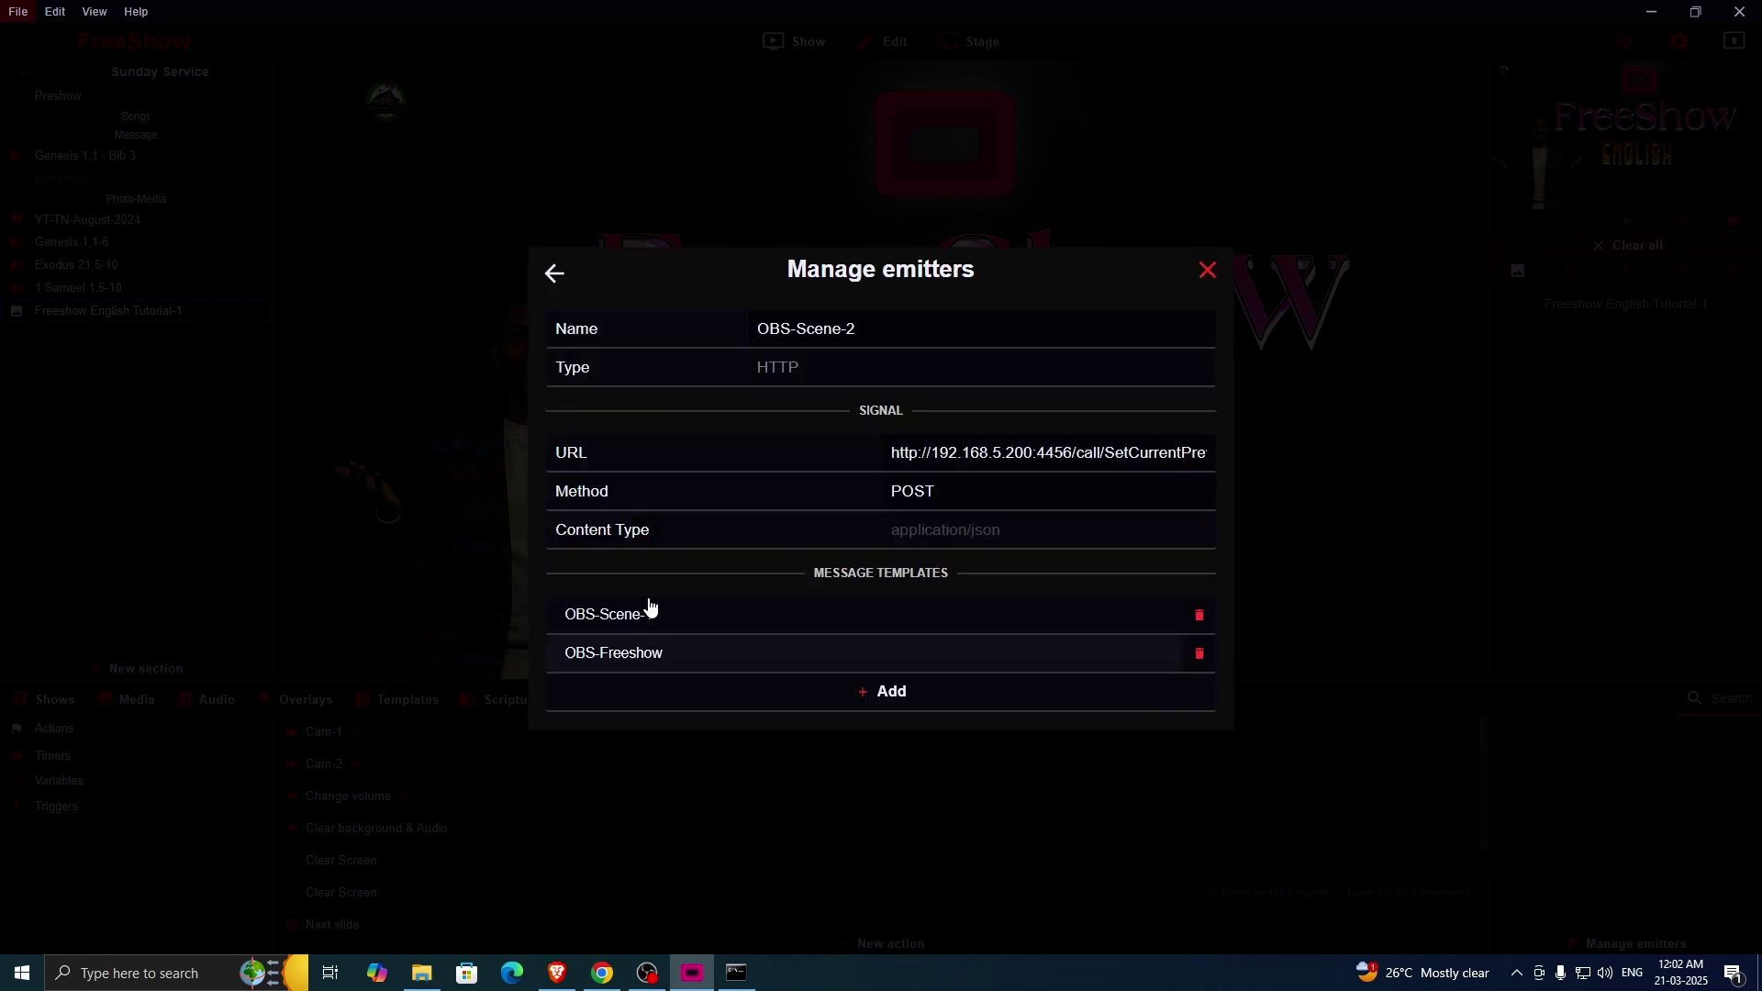
Step: Rename the input of the OBS-Scene-1 message template to sceneName and return to the emitter's settings
click(677, 621)
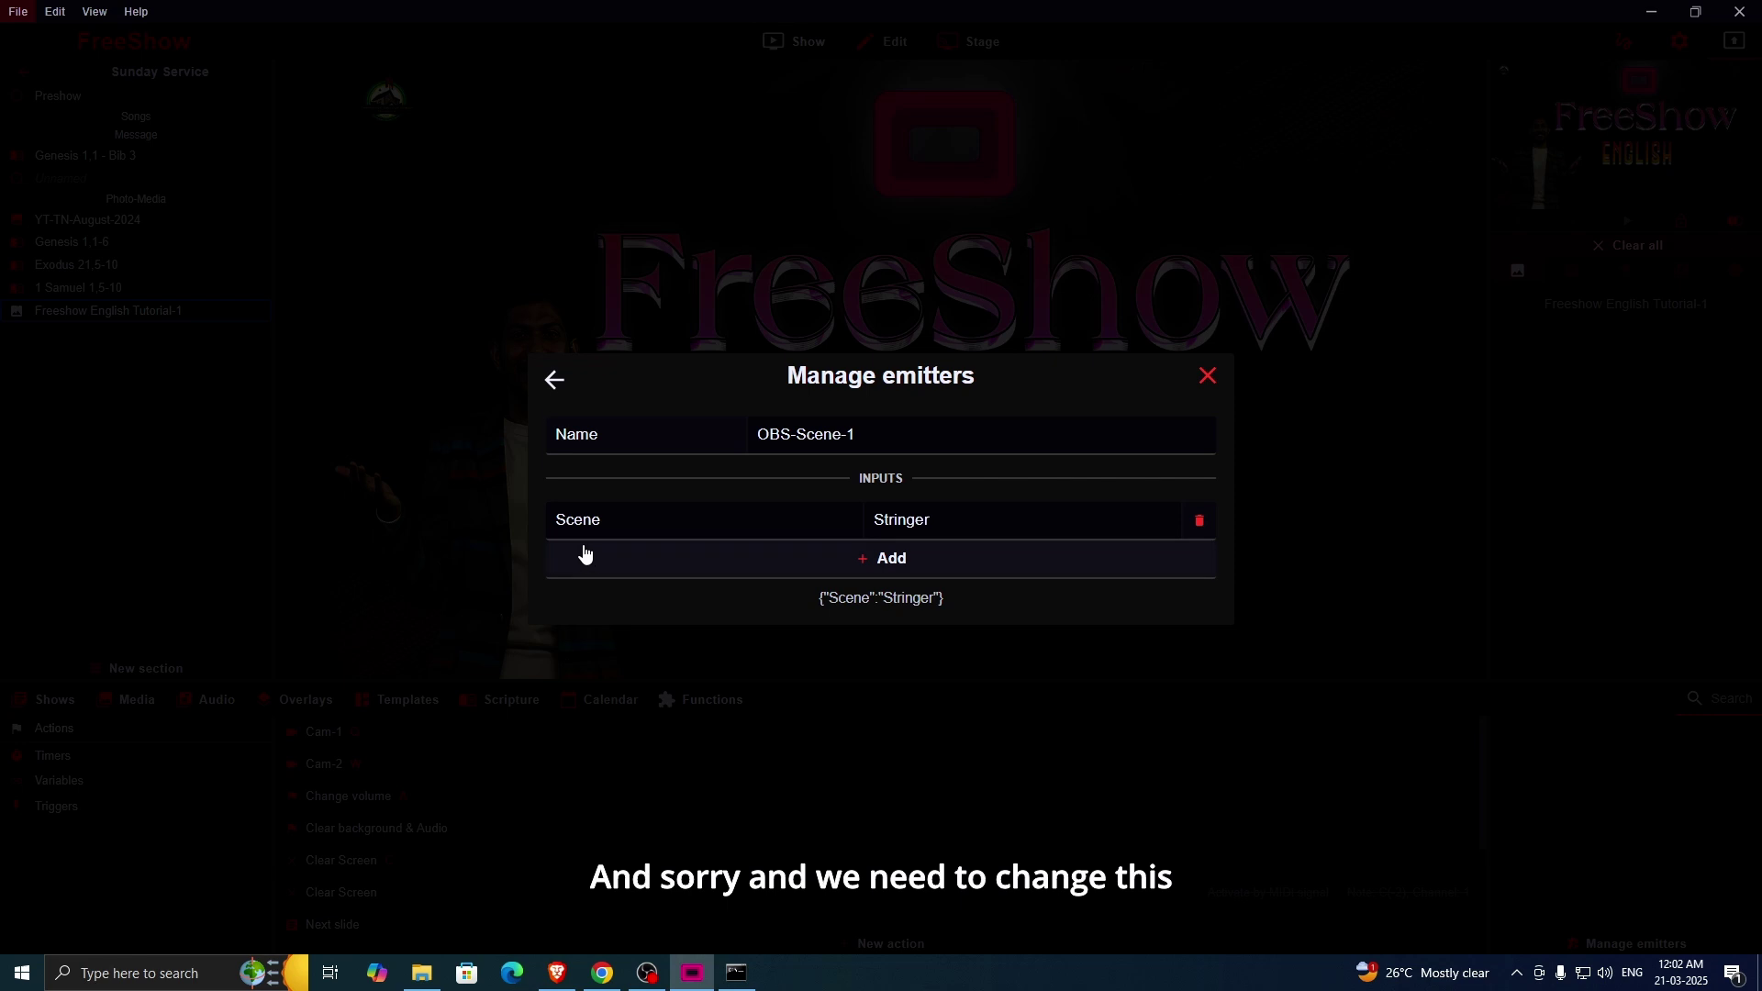
click(569, 519)
key(BackSpace)
text(scene)
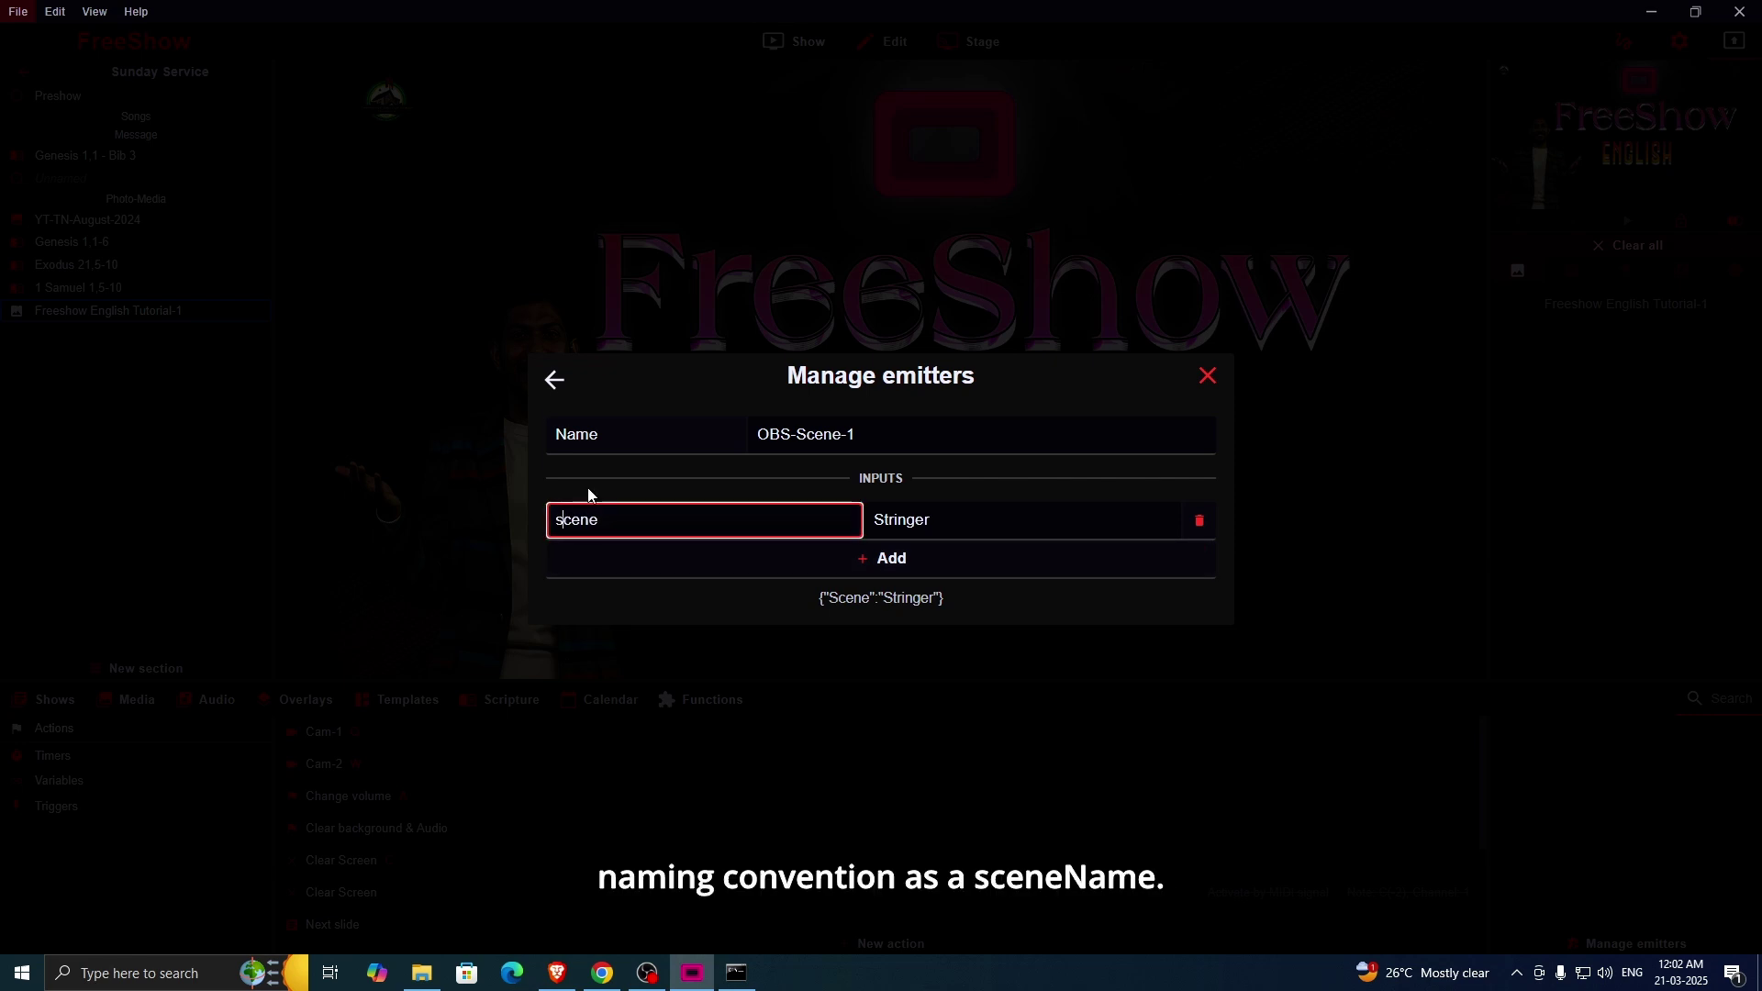
text(Name)
click(614, 606)
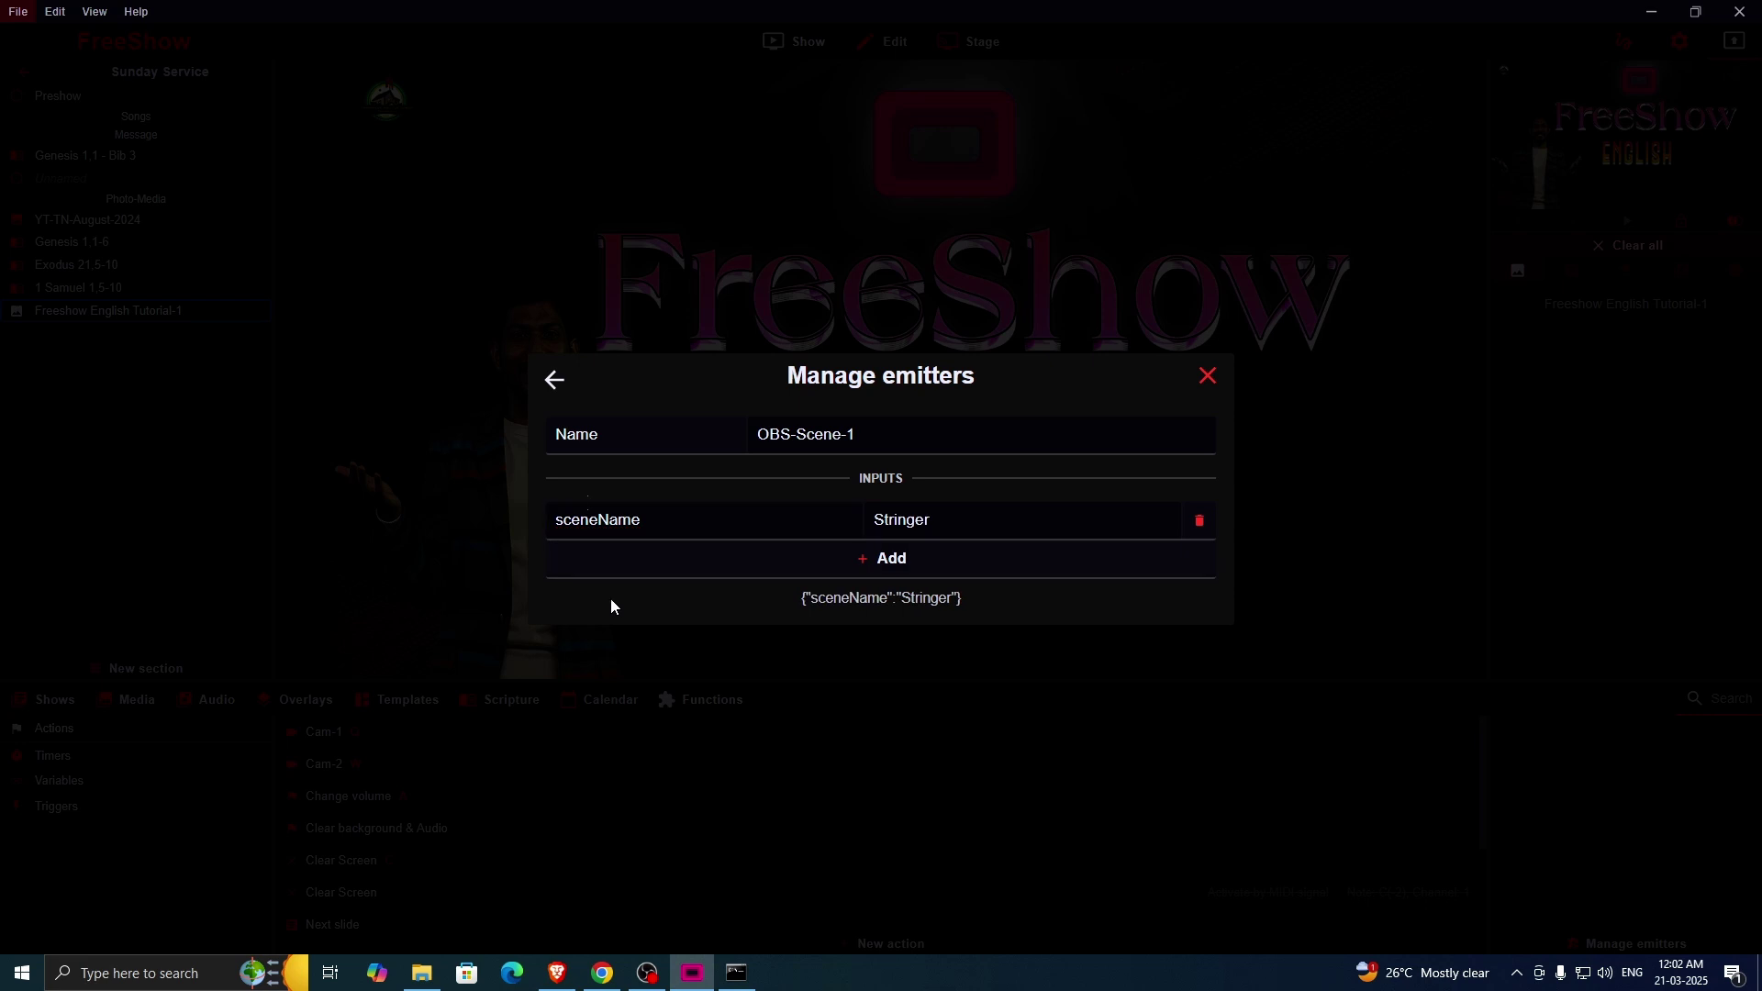
click(555, 383)
Step: Rename the emitter to OBS-Scenes-Selection
click(801, 329)
key(BackSpace)
key(BackSpace)
text(s)
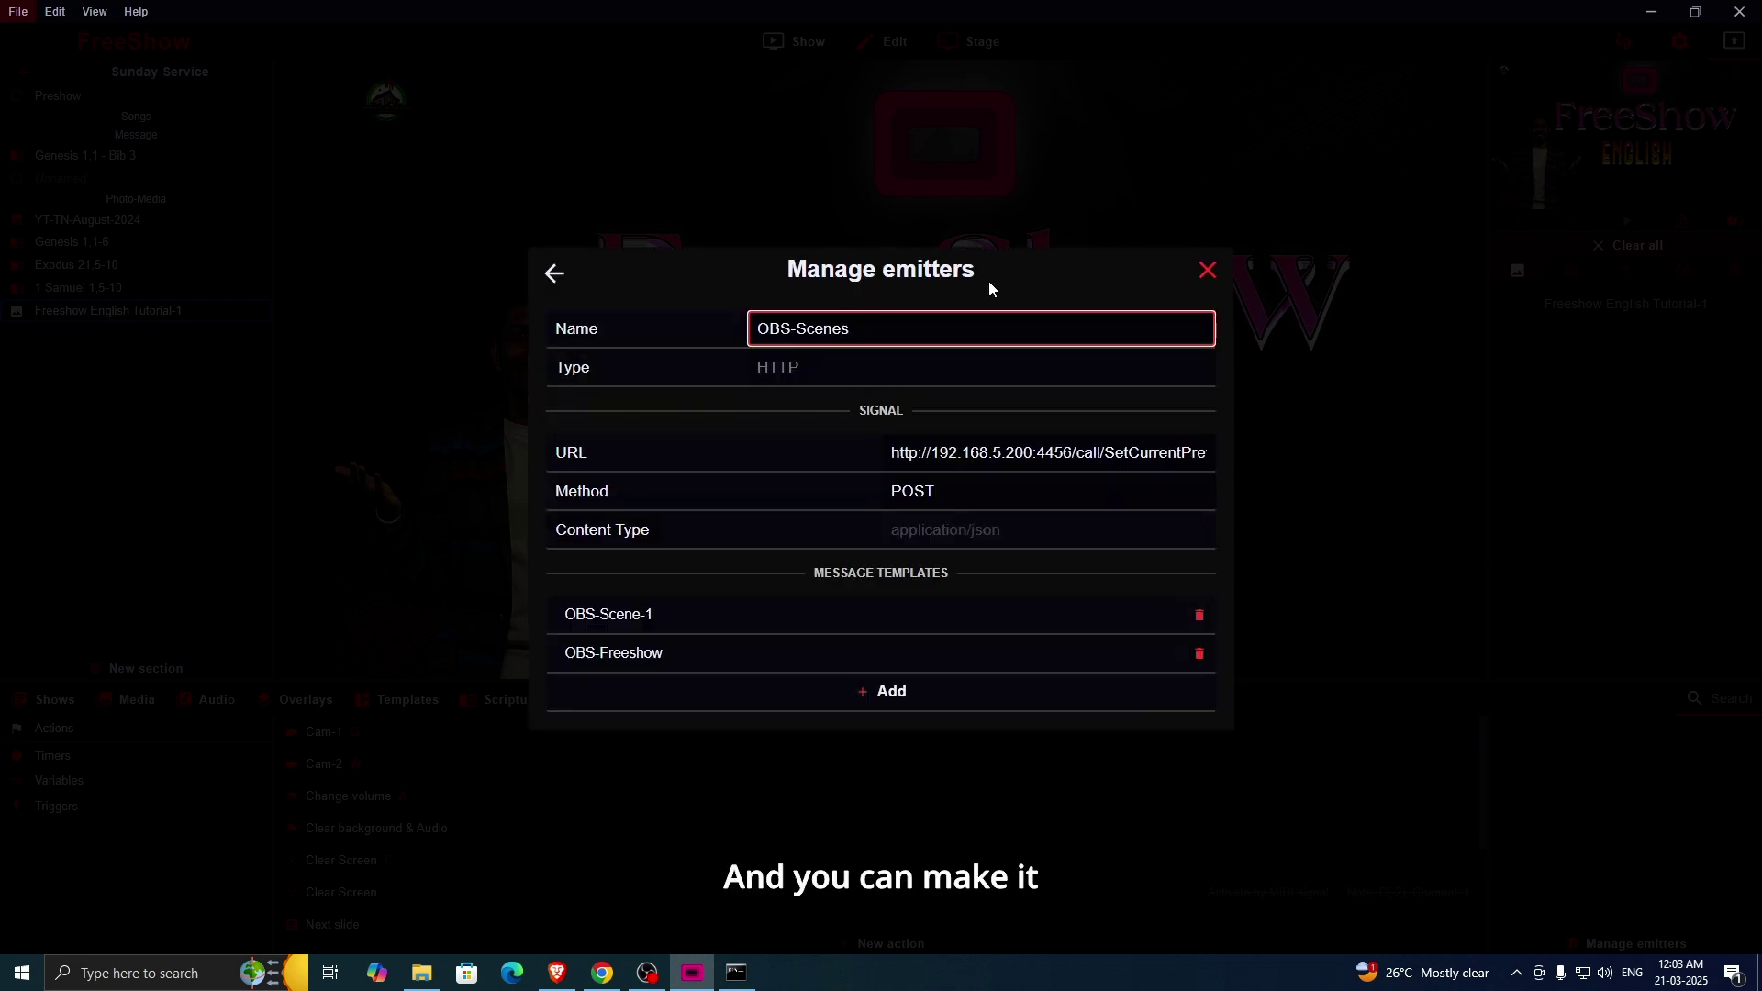
text(-sle)
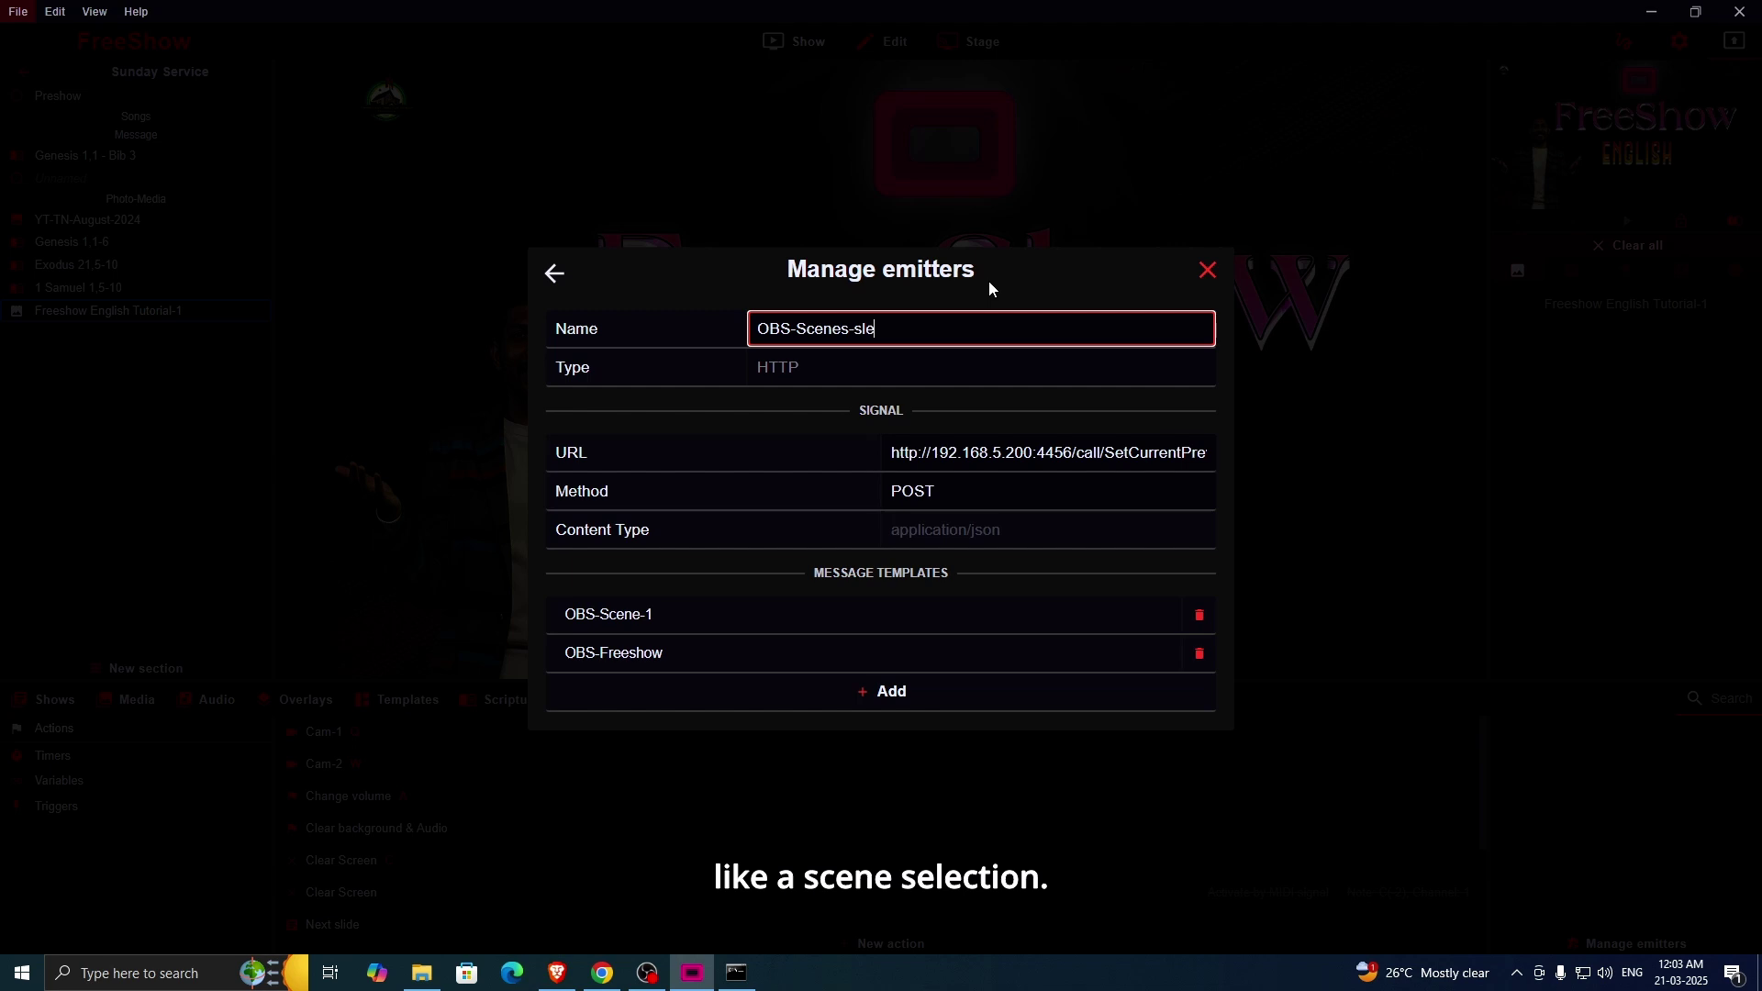
key(BackSpace)
key(BackSpace)
key(BackSpace)
text(Selection)
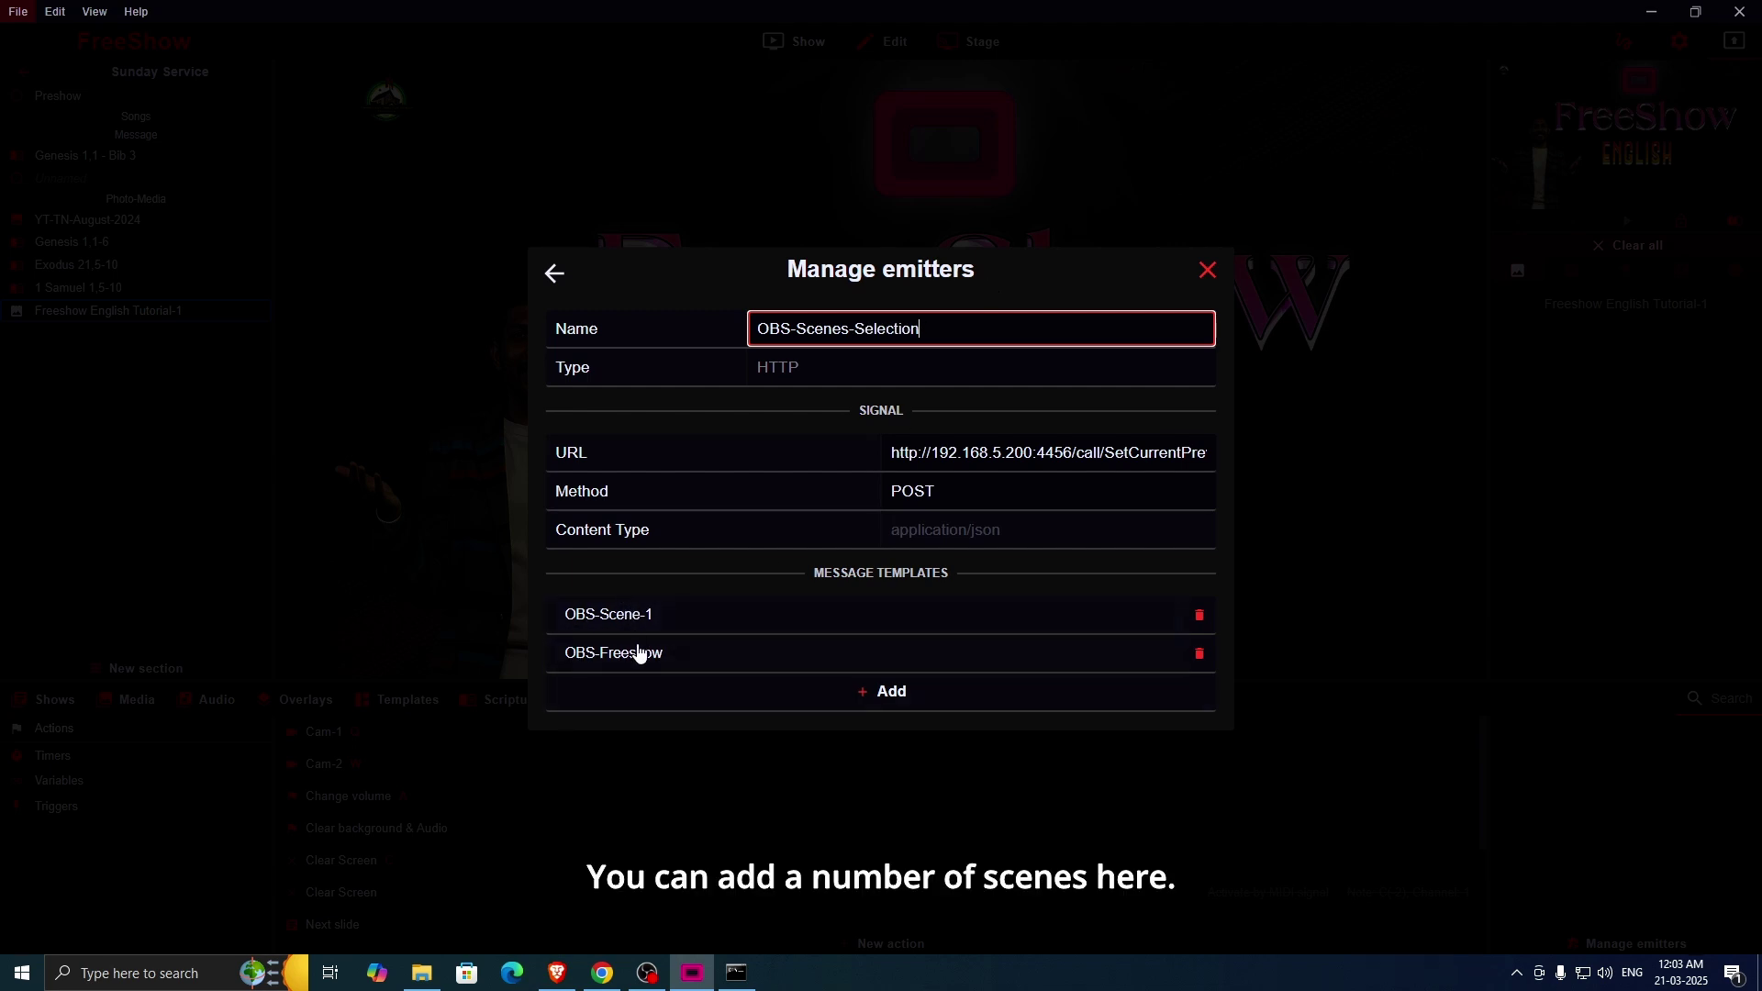
Step: Start a third message template for the emitter, and switch to OBS Studio to add a scene named Camera-1
click(873, 703)
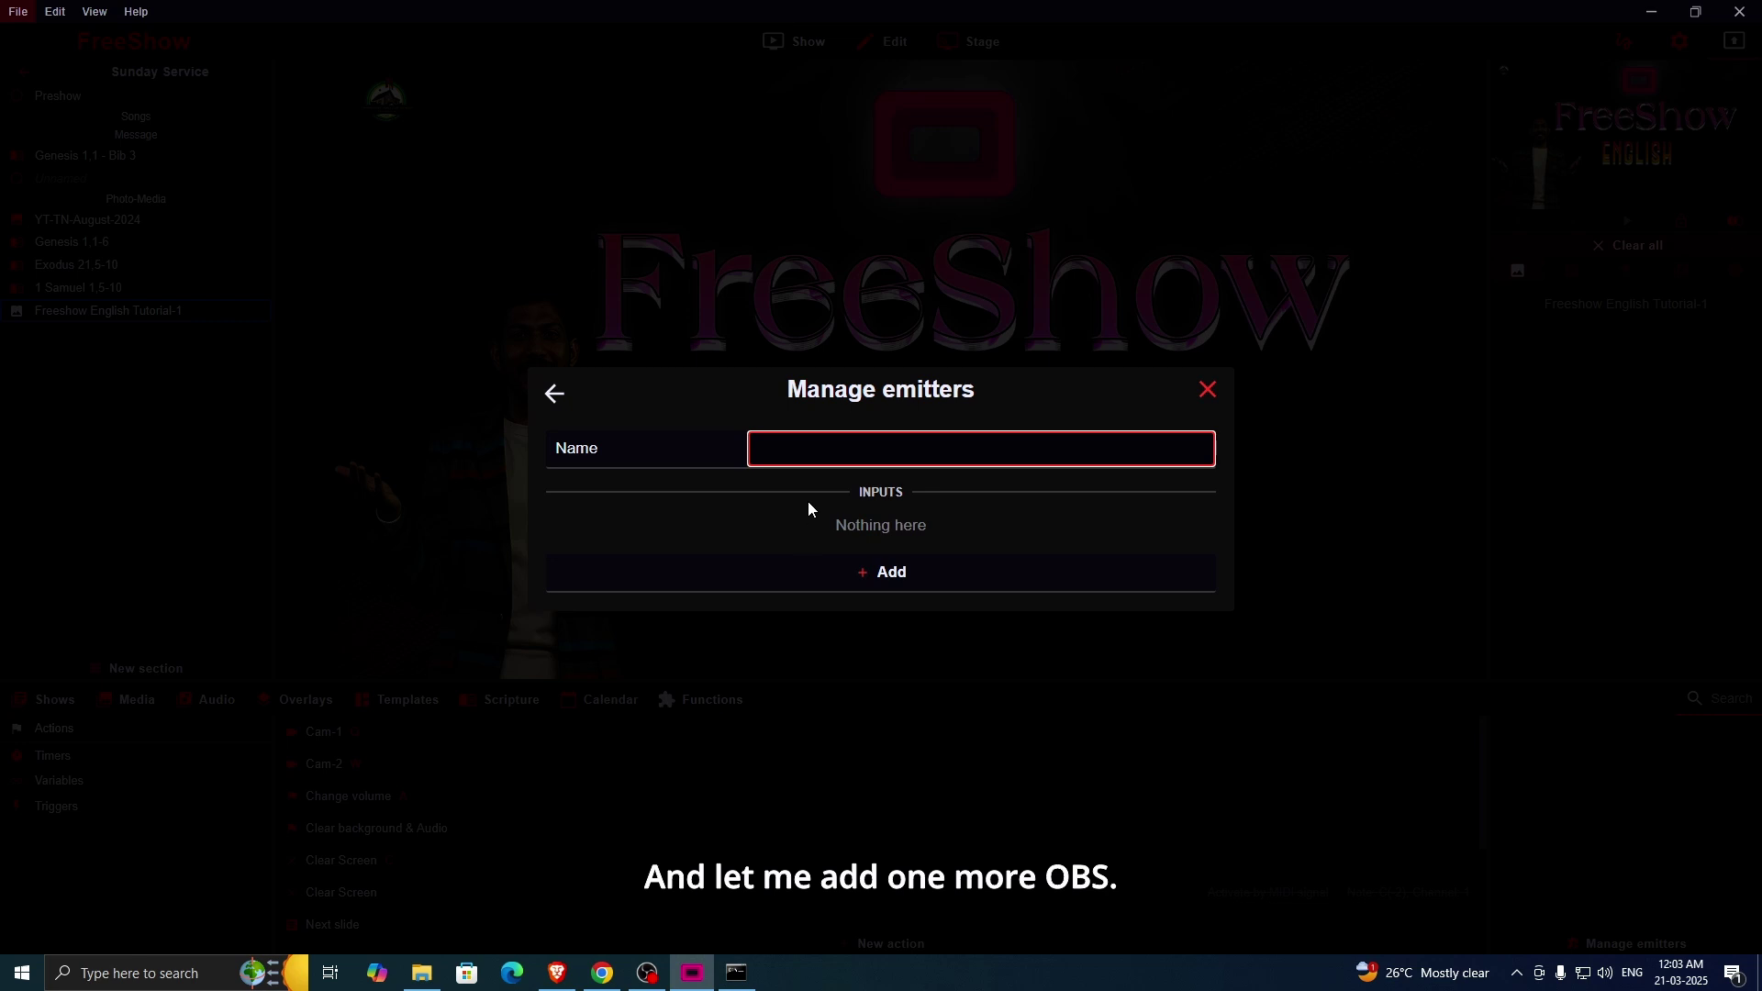
text(OBS-Scene)
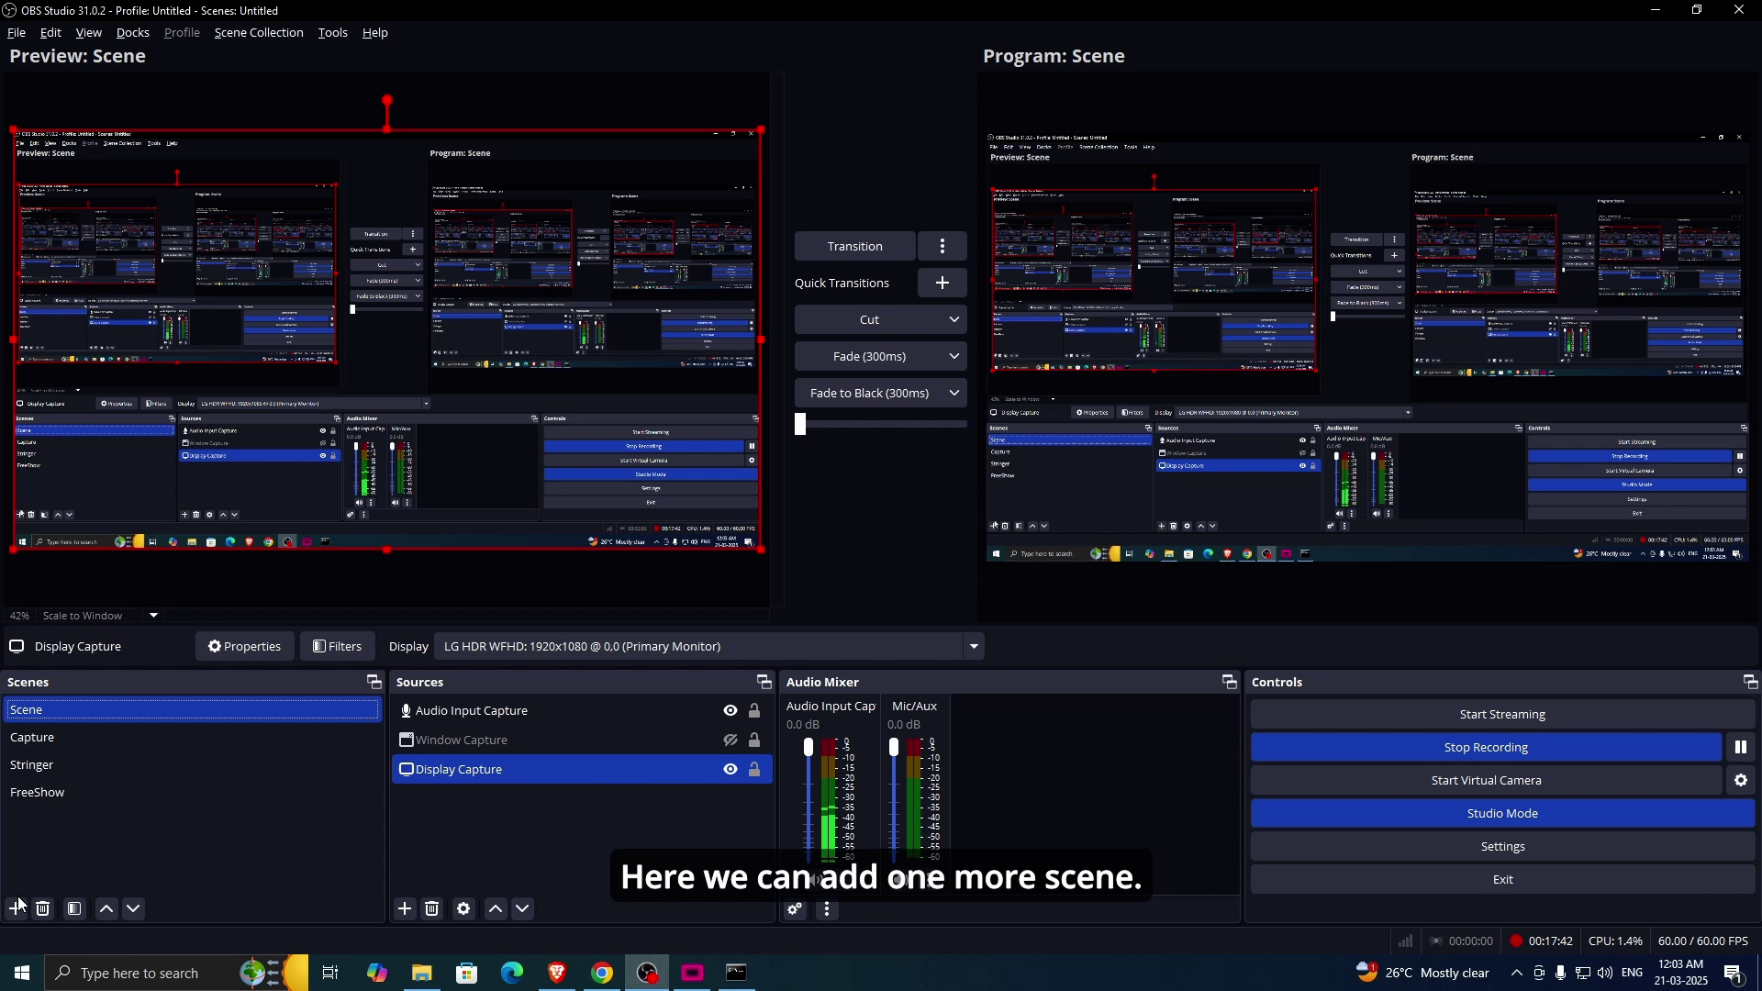
click(16, 909)
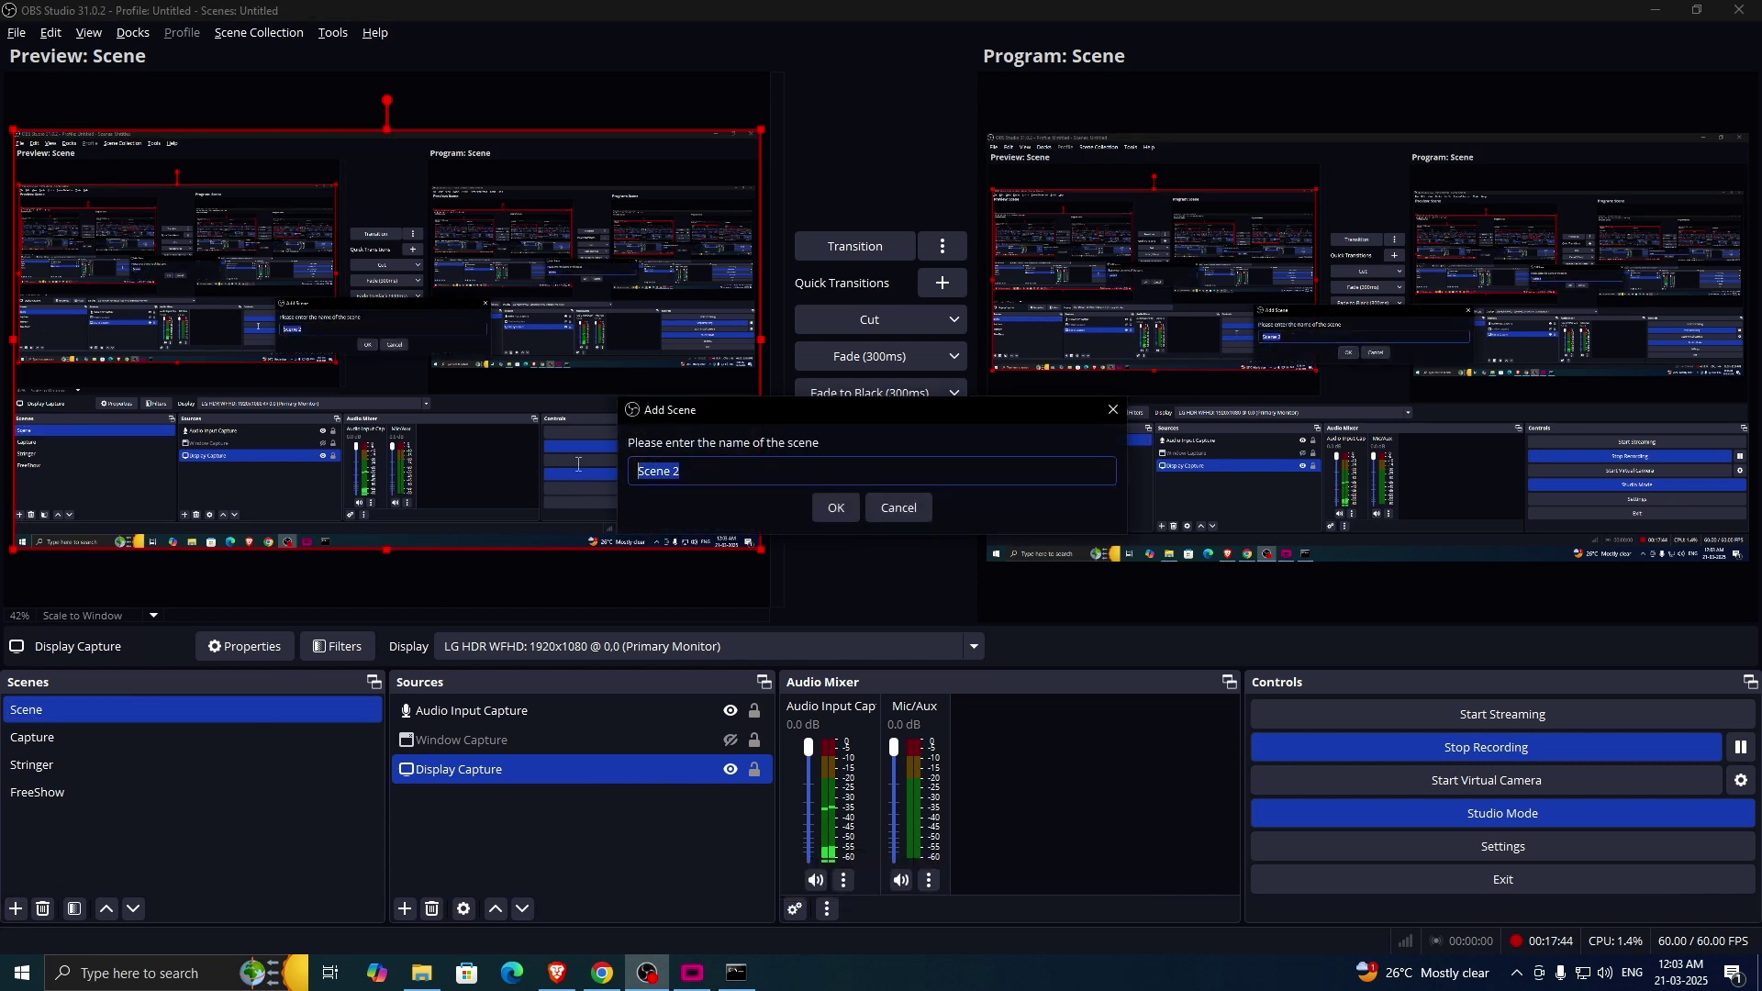
text(C)
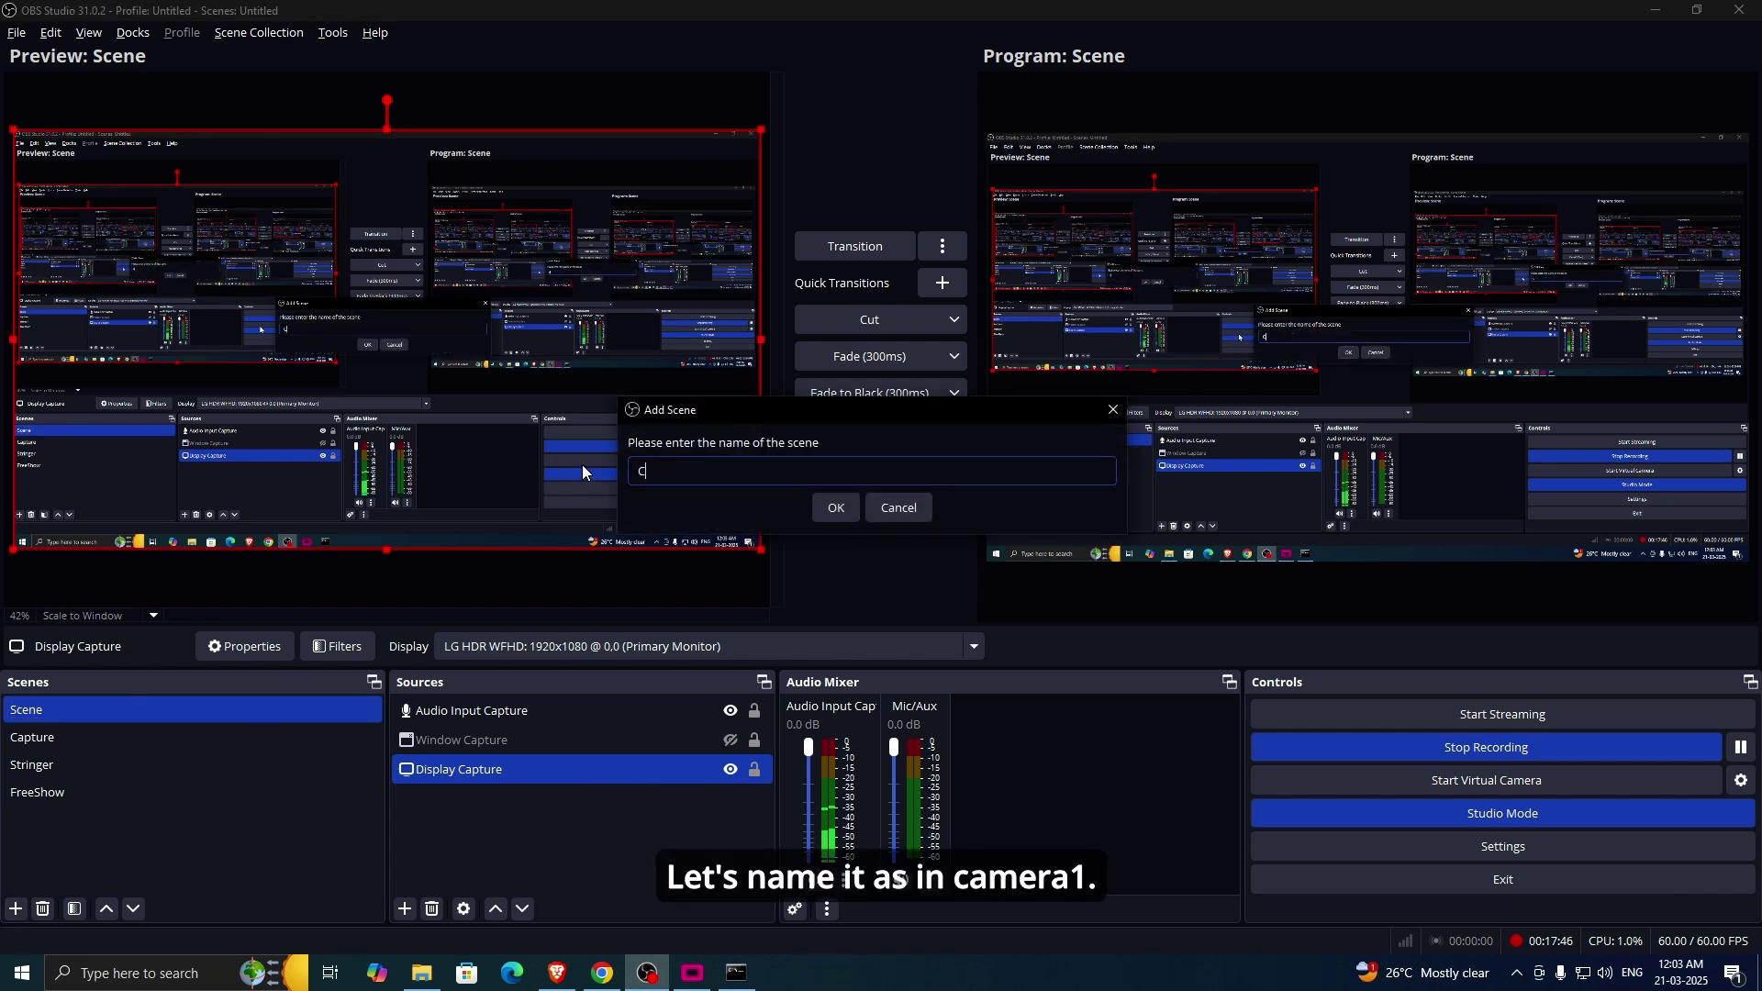
text(amera-1)
click(835, 508)
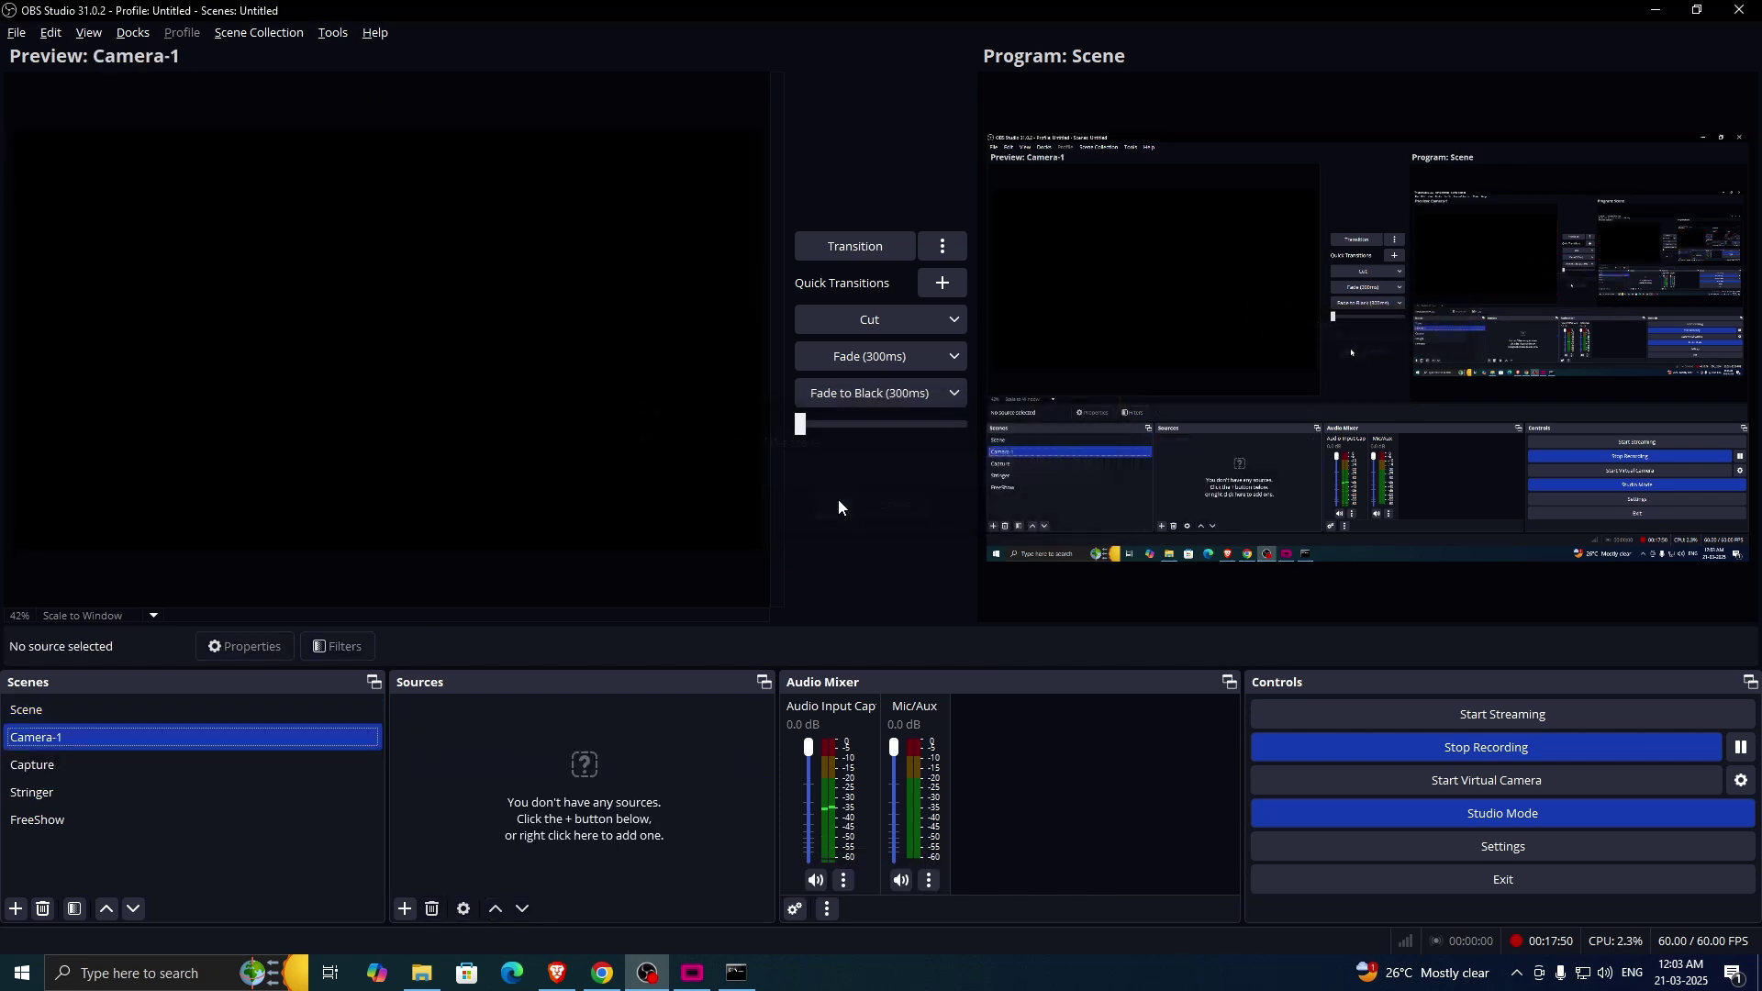
Step: Back in FreeShow, name the message template OBS-Cam-1 and give it a sceneName input with the value Camera-1
click(692, 973)
text(Cam-1)
click(849, 573)
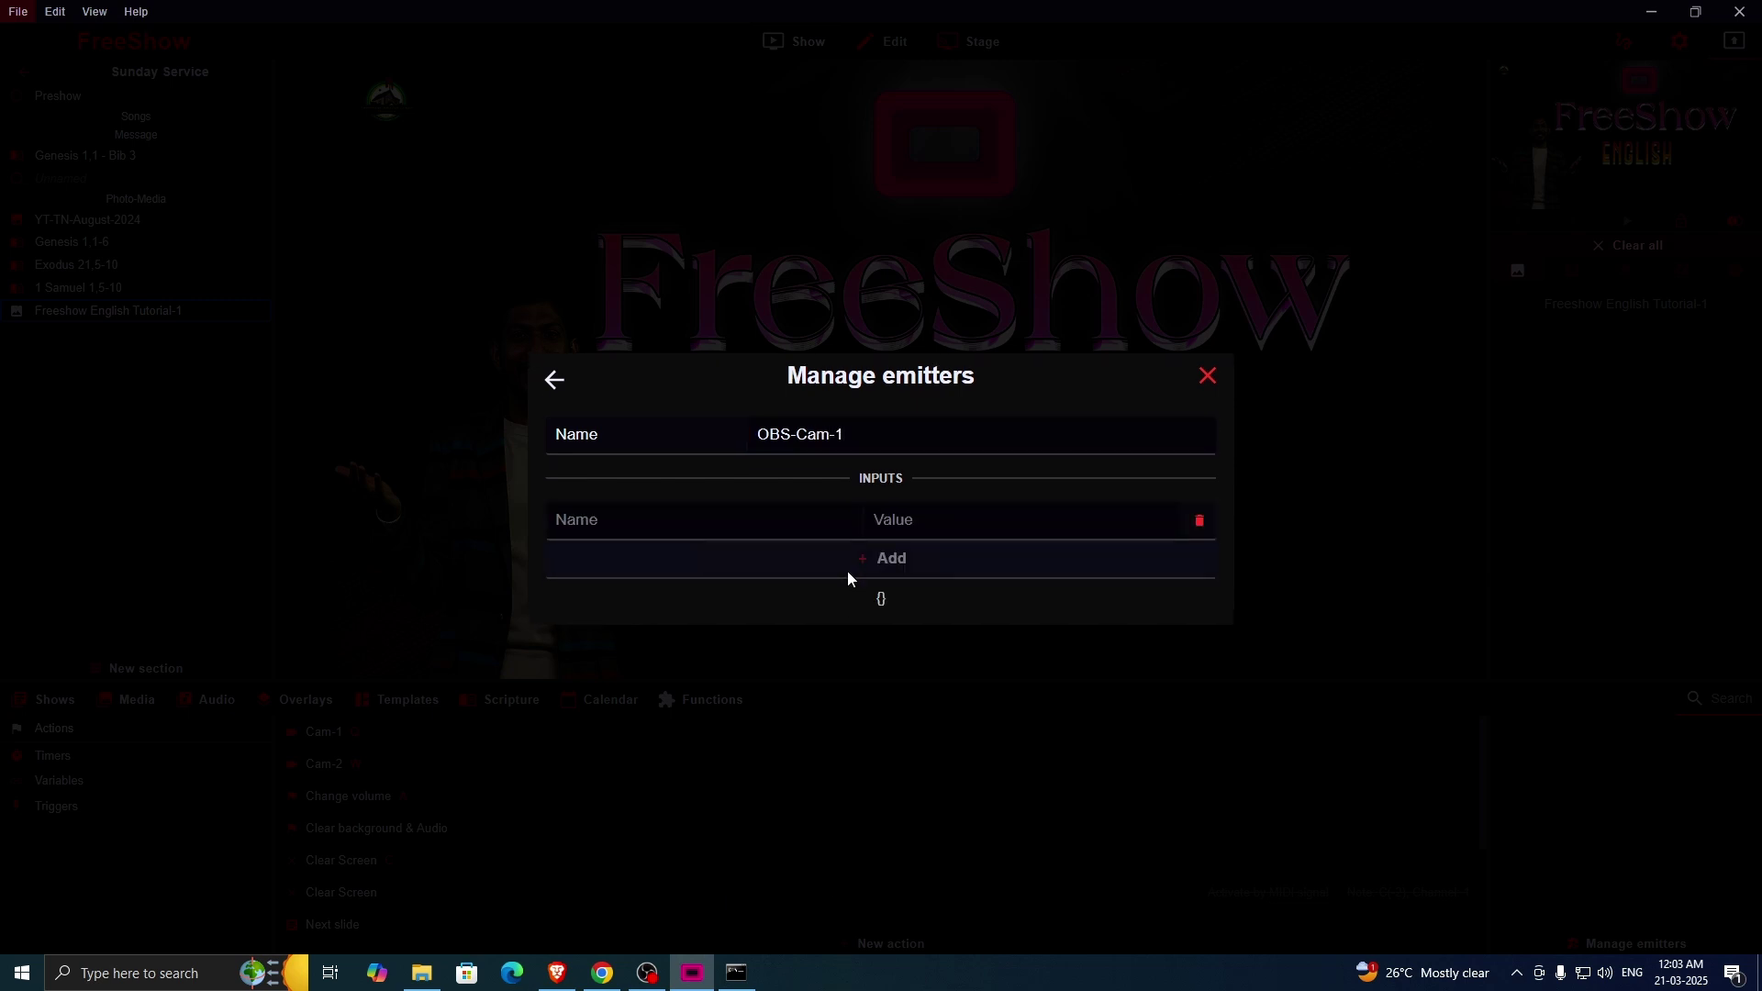
click(620, 536)
text(sceneName)
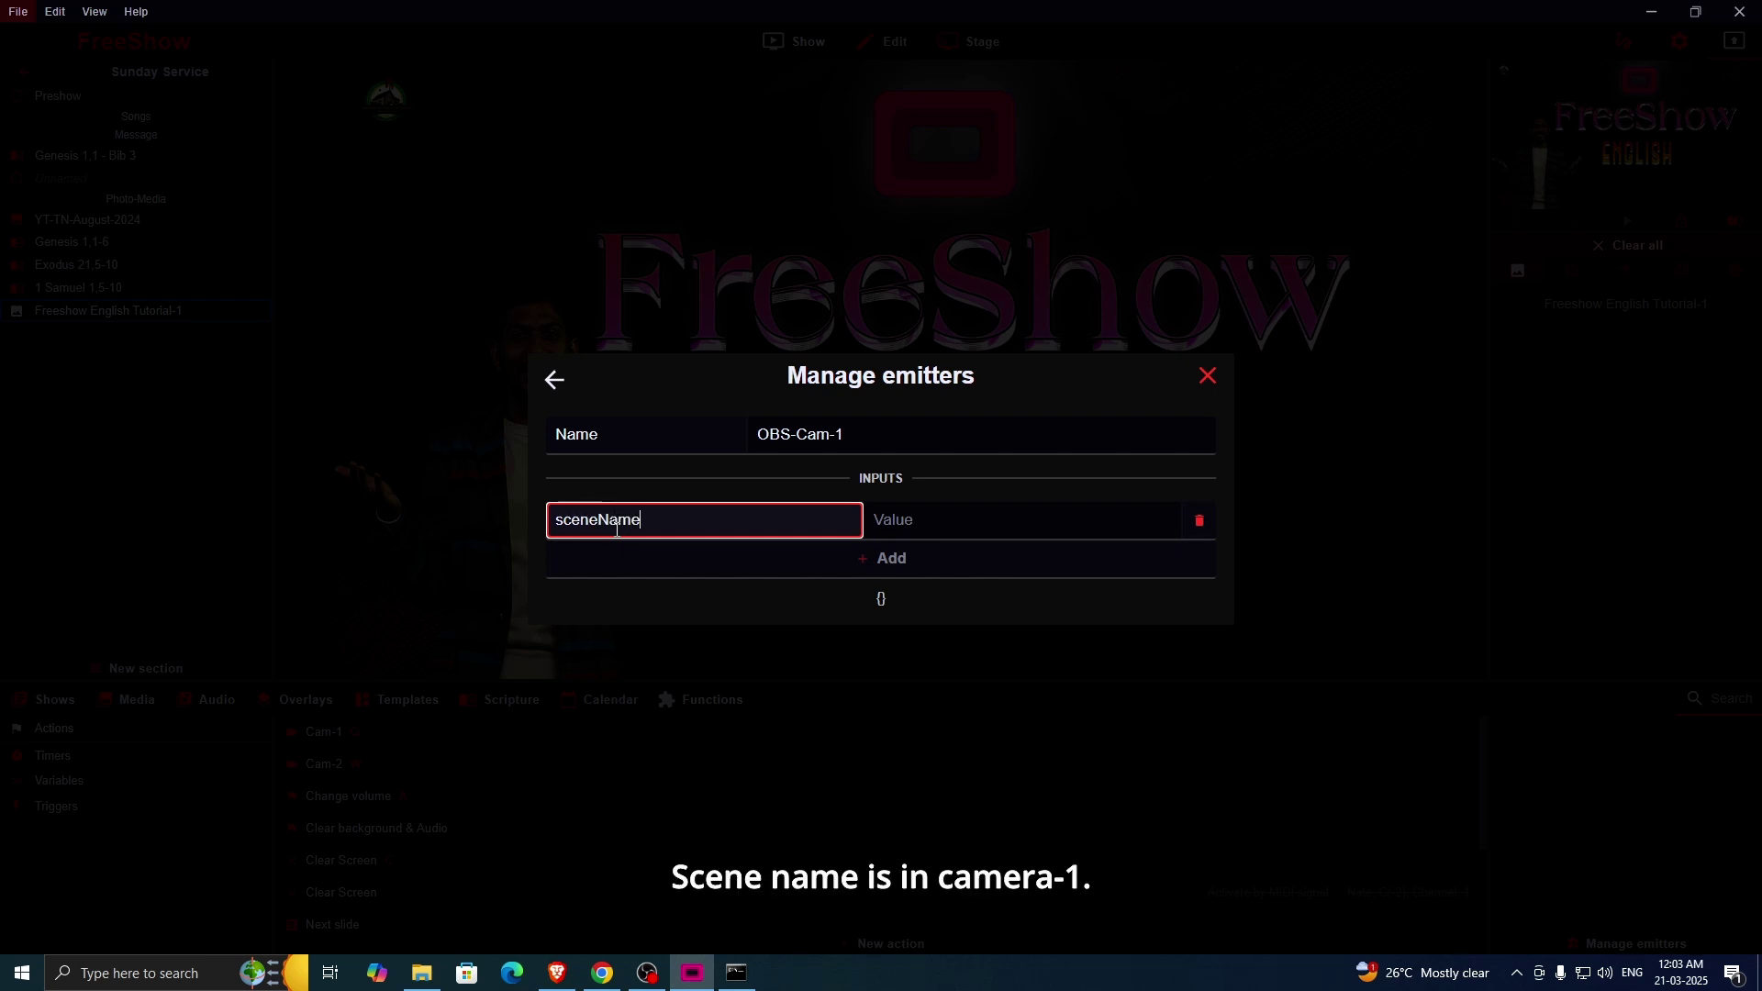
key(Tab)
text(Camera)
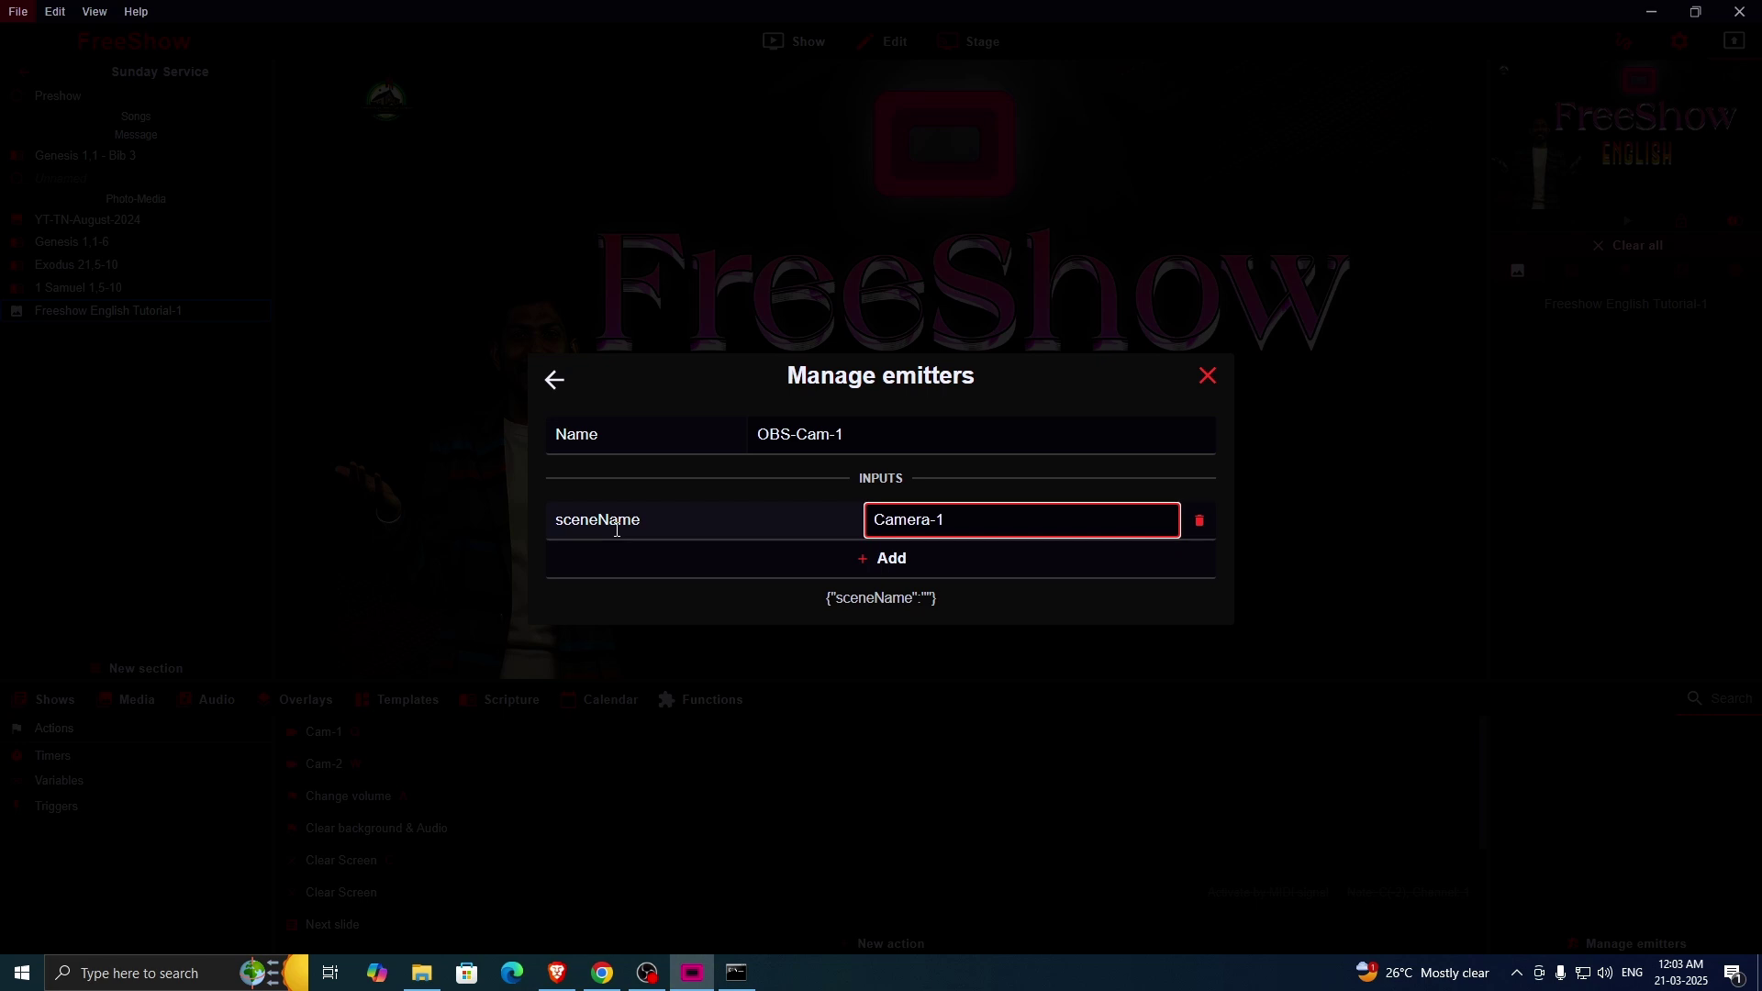
click(688, 609)
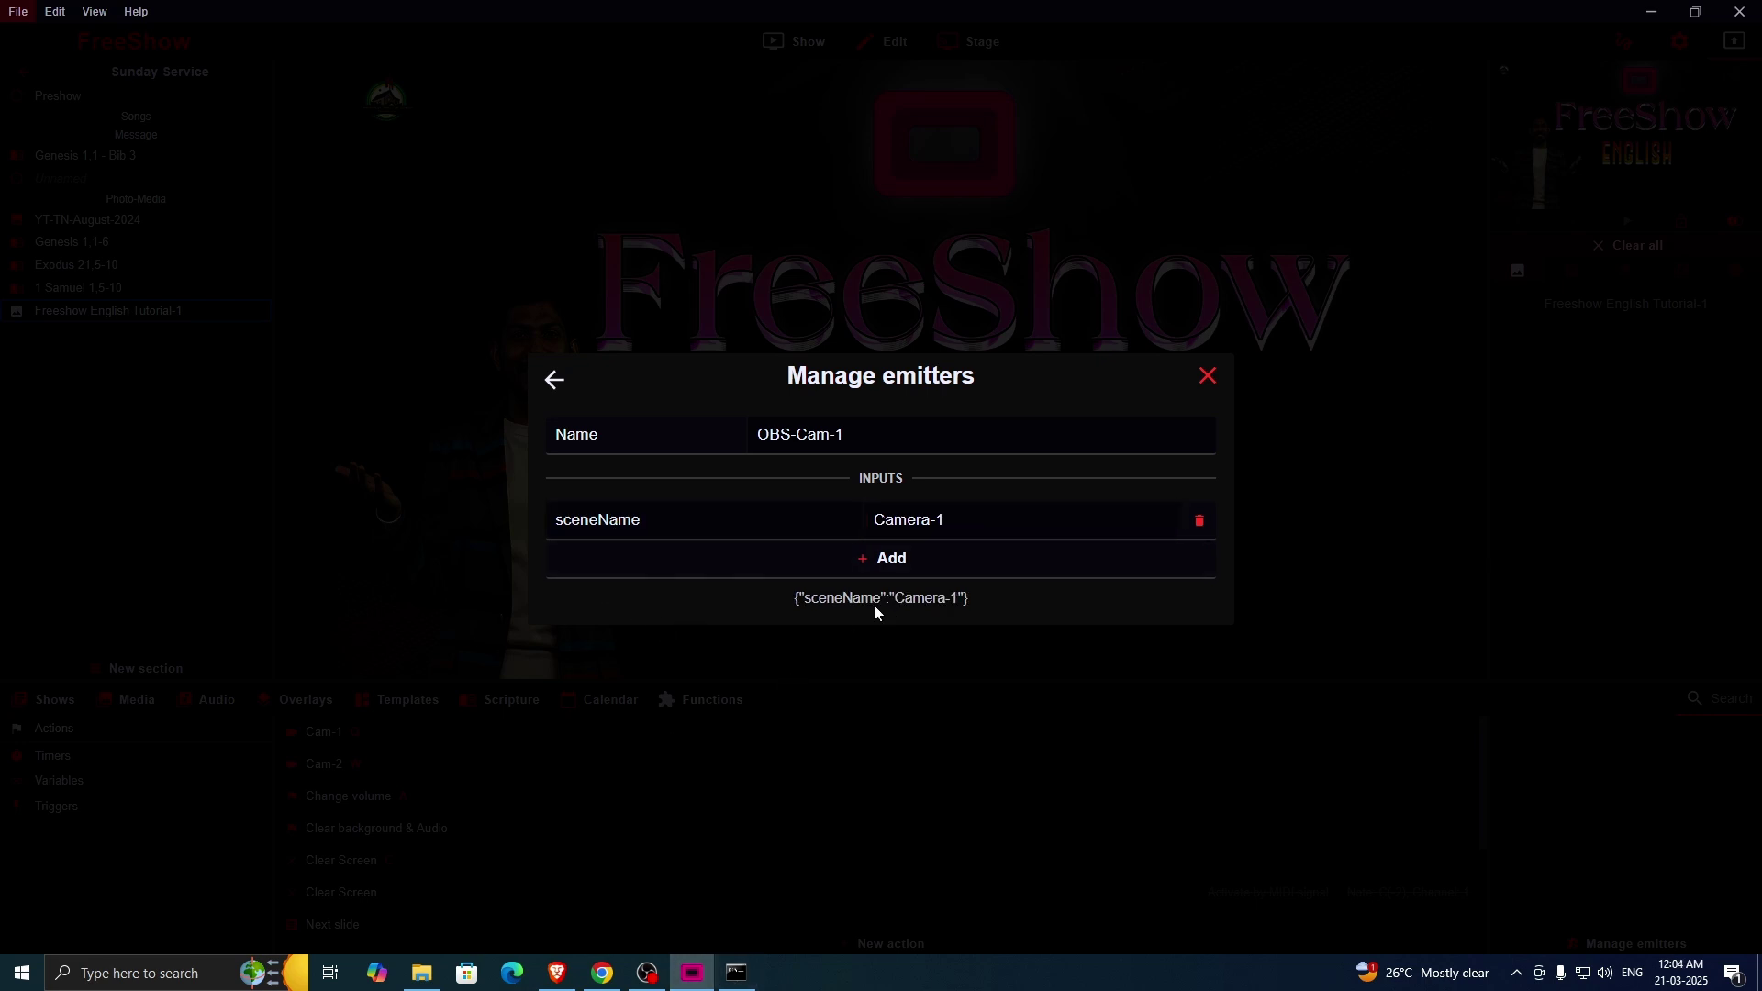
Step: Compare the template's value with the Camera-1 scene in OBS Studio, and close the emitter manager in FreeShow
click(648, 973)
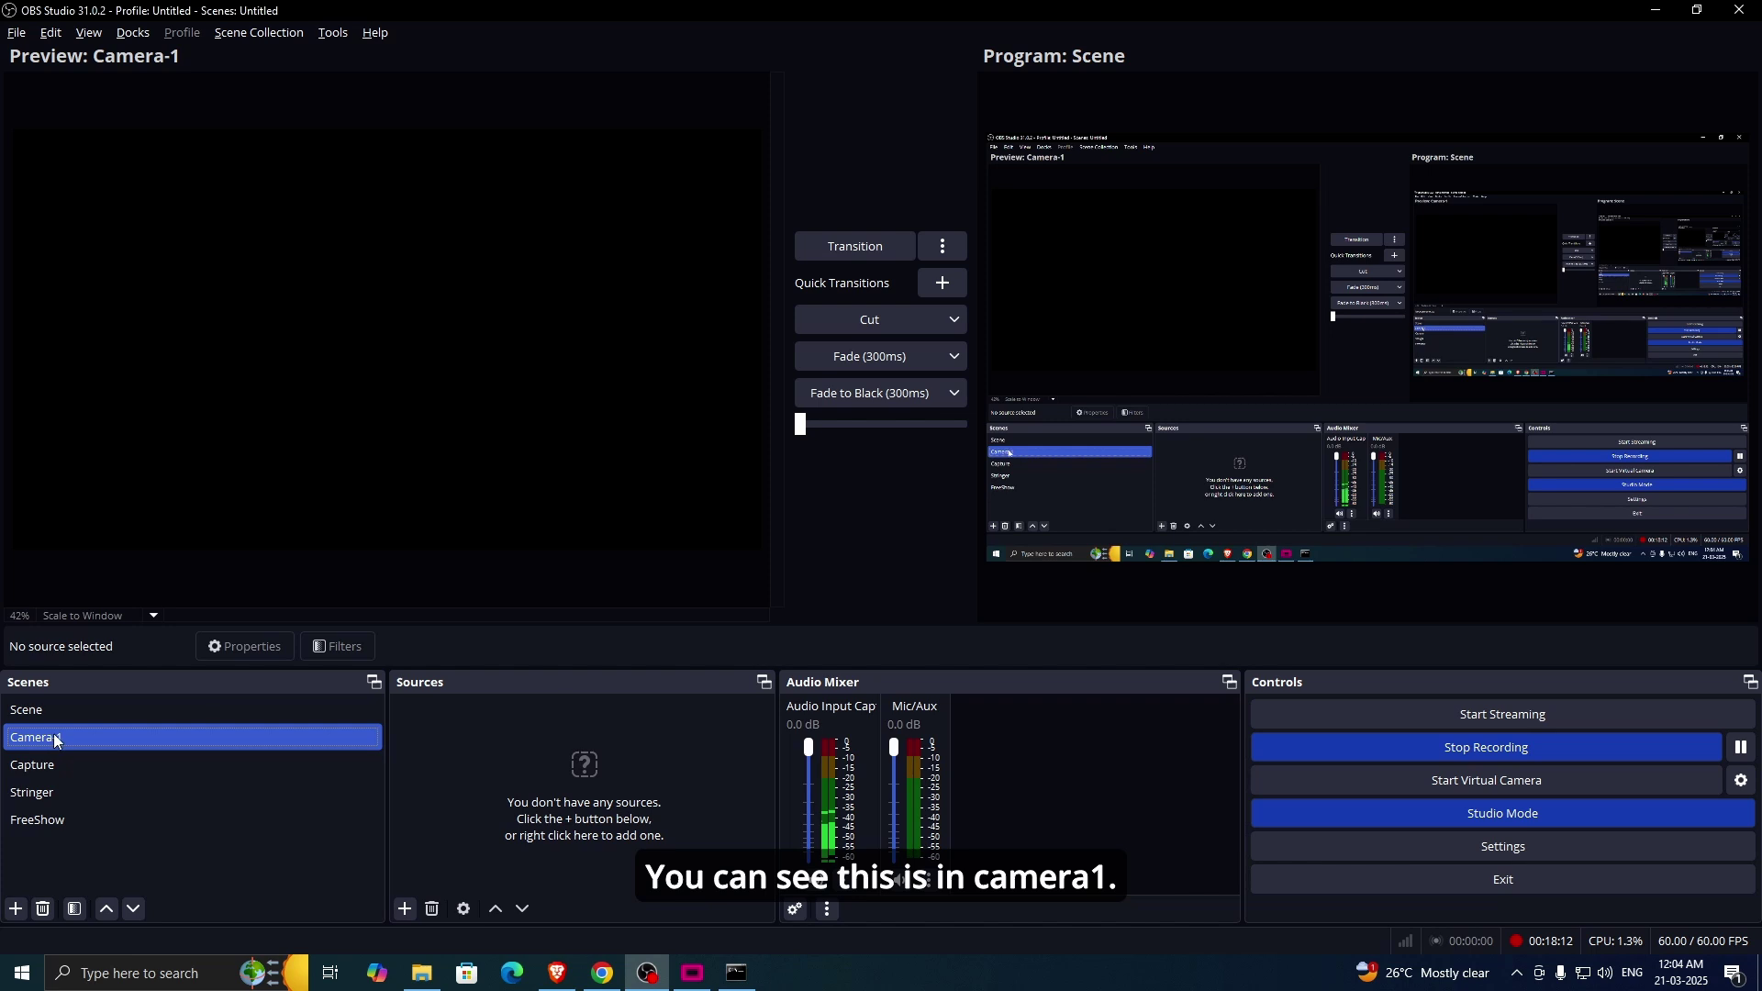
click(693, 978)
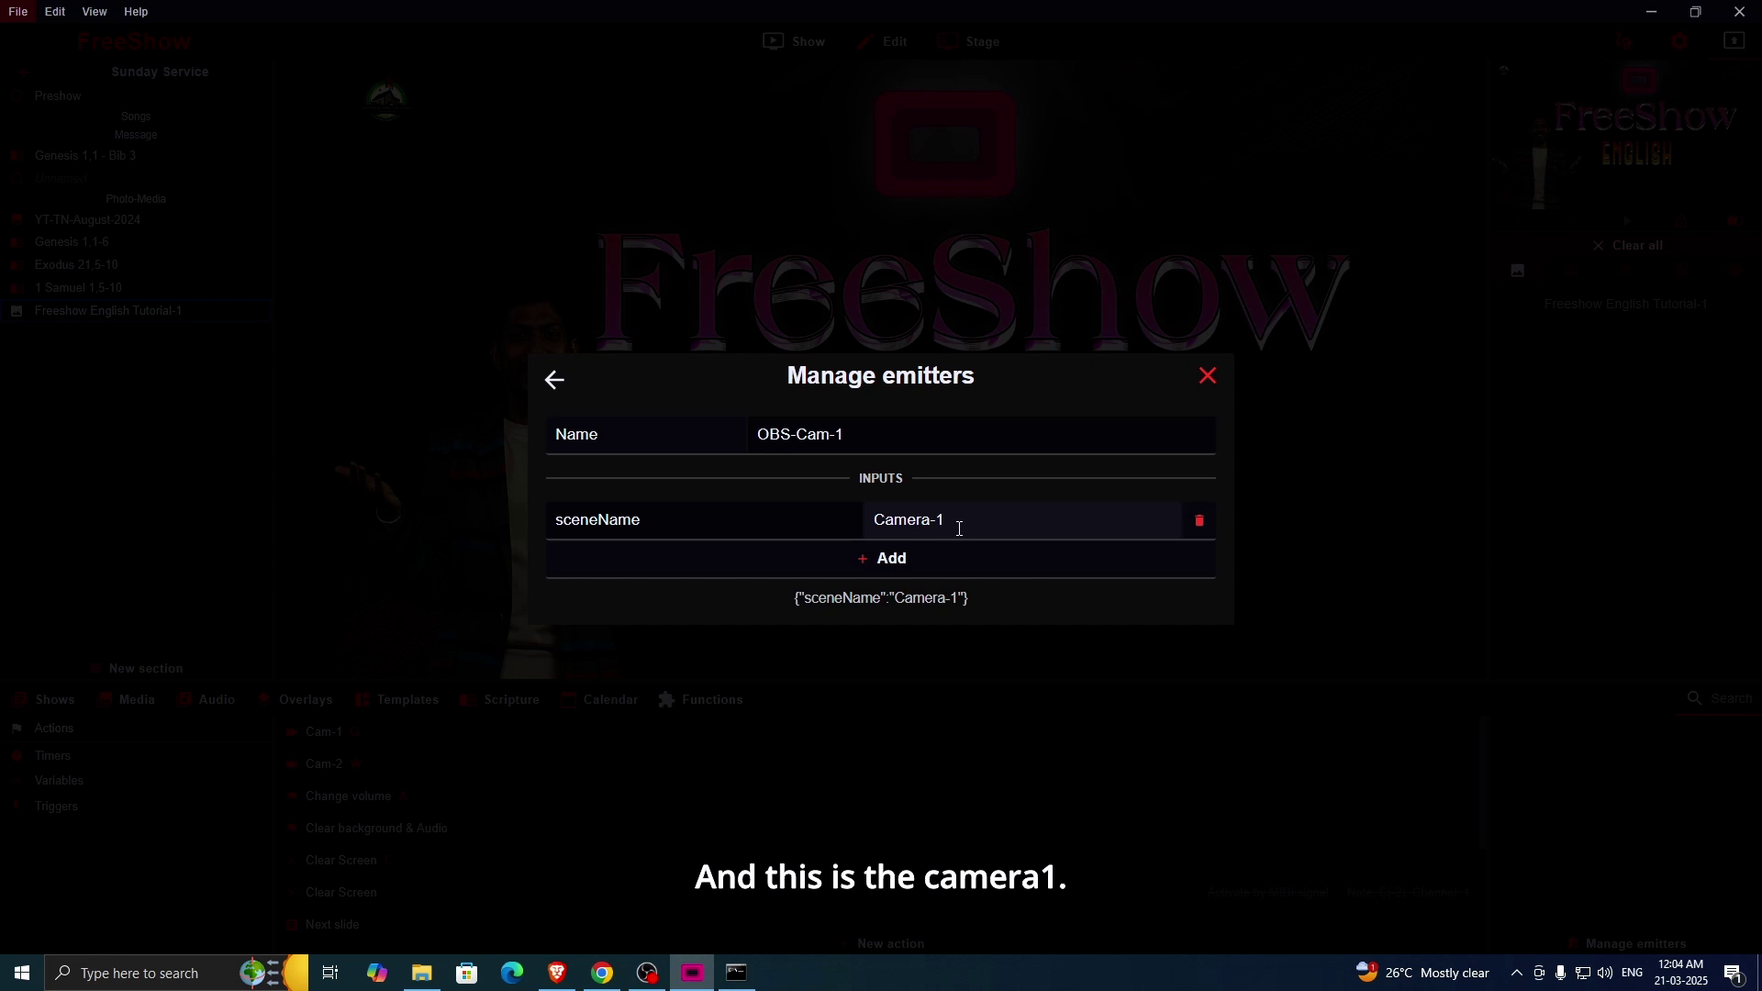
click(555, 380)
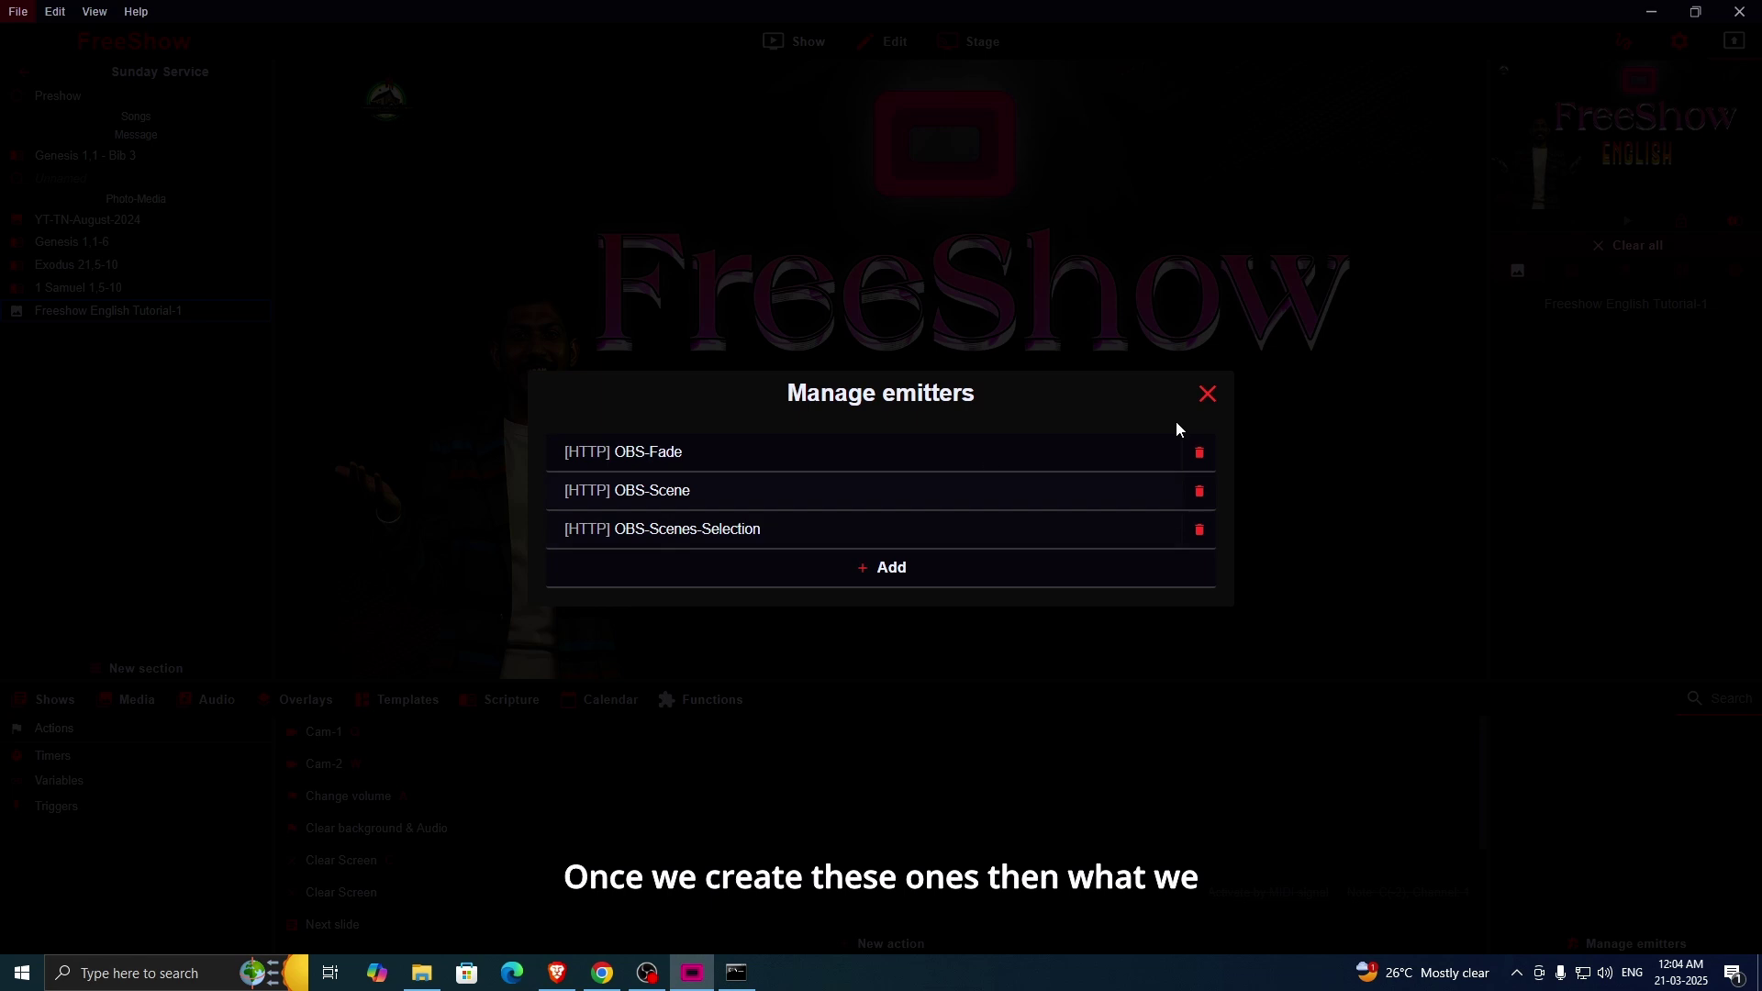
click(1208, 396)
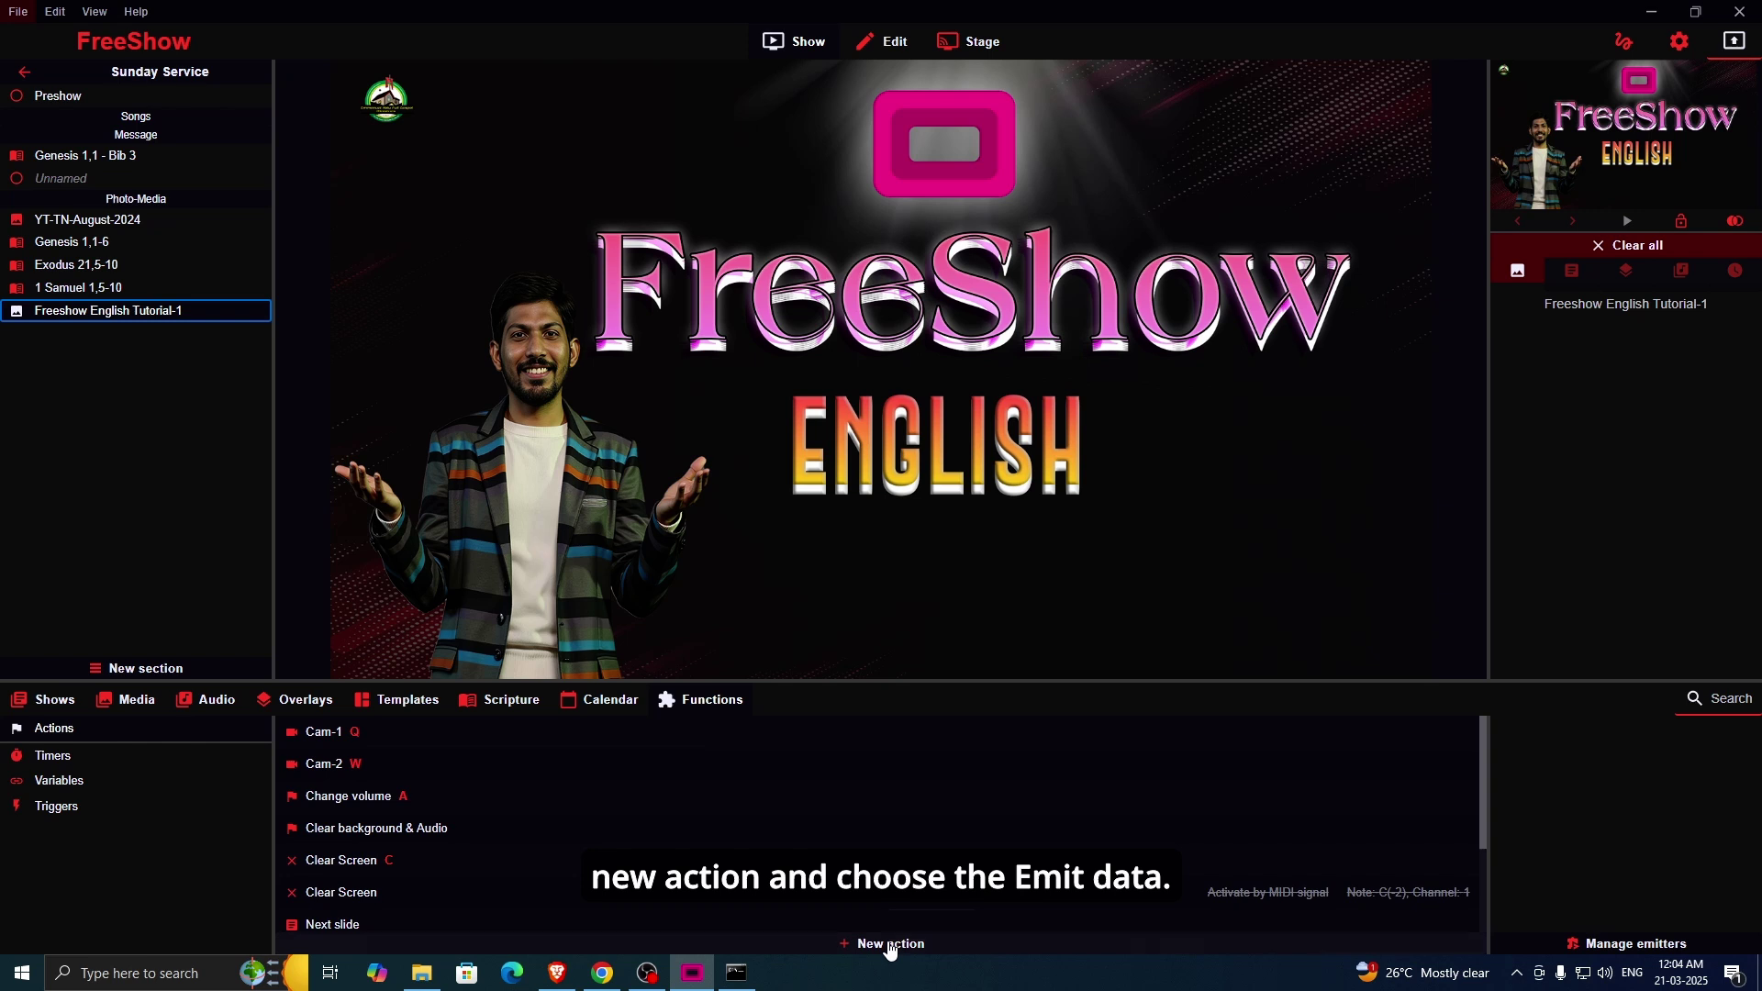
Step: Create a new action that uses Emit data
click(888, 945)
click(866, 589)
scroll(706, 633, down, 8)
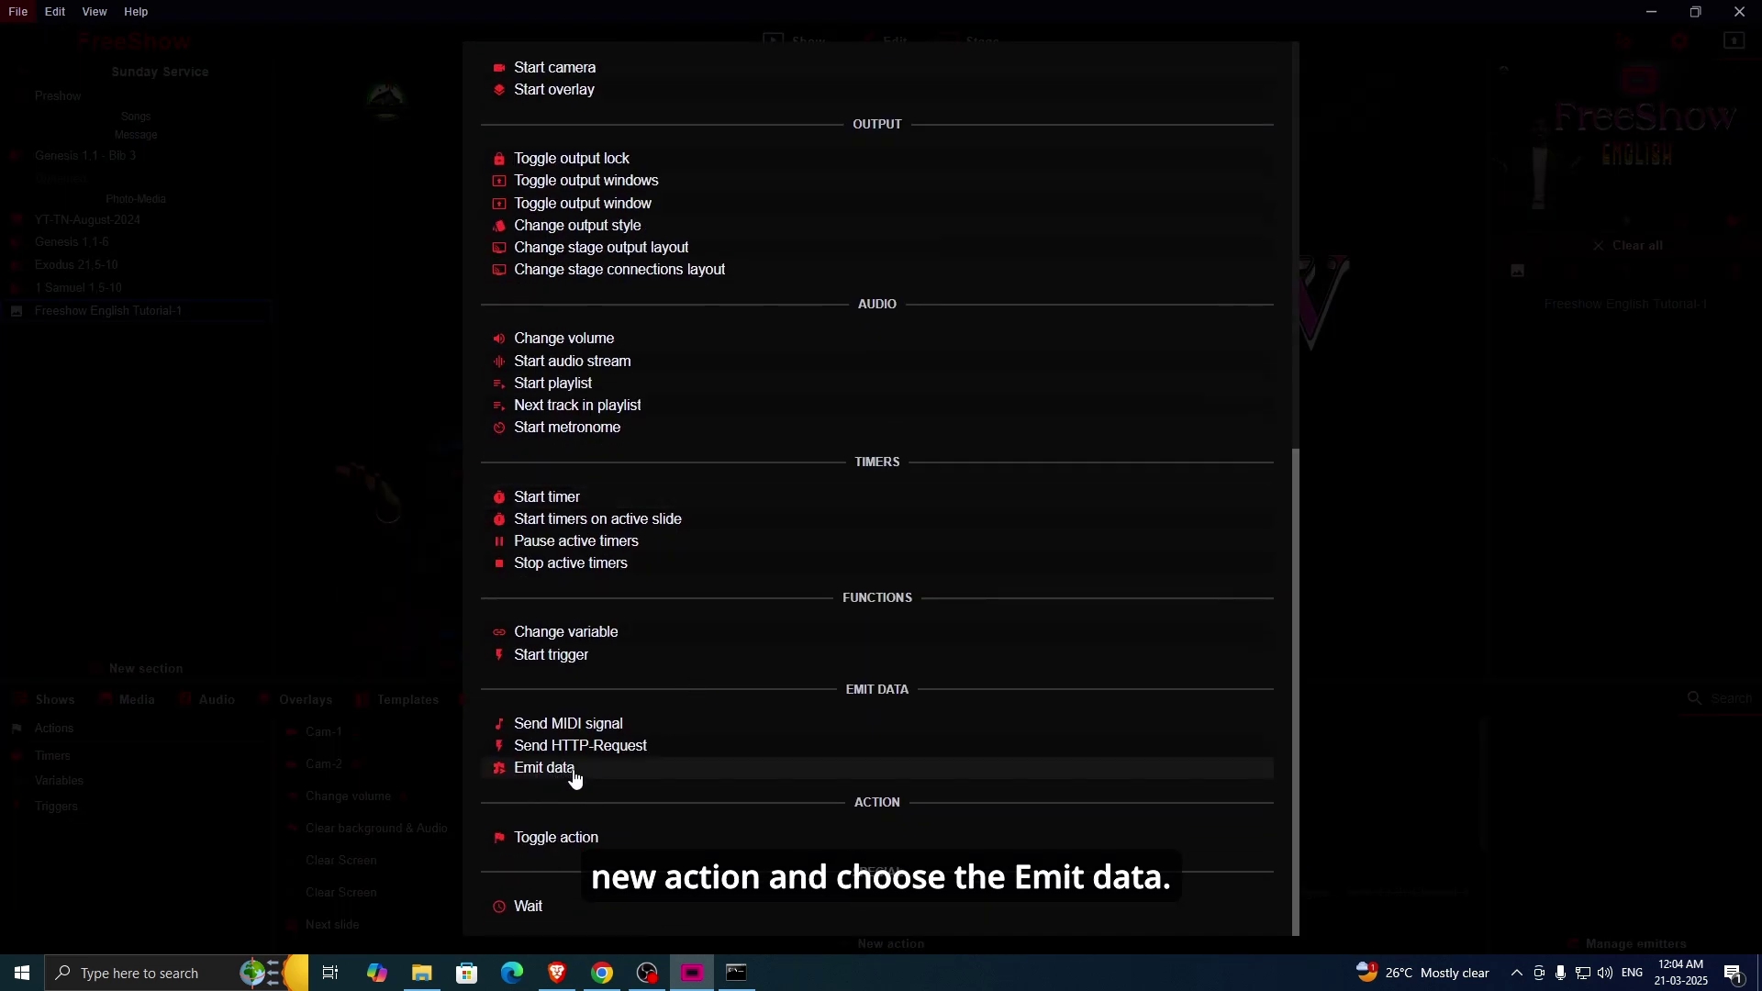
click(573, 776)
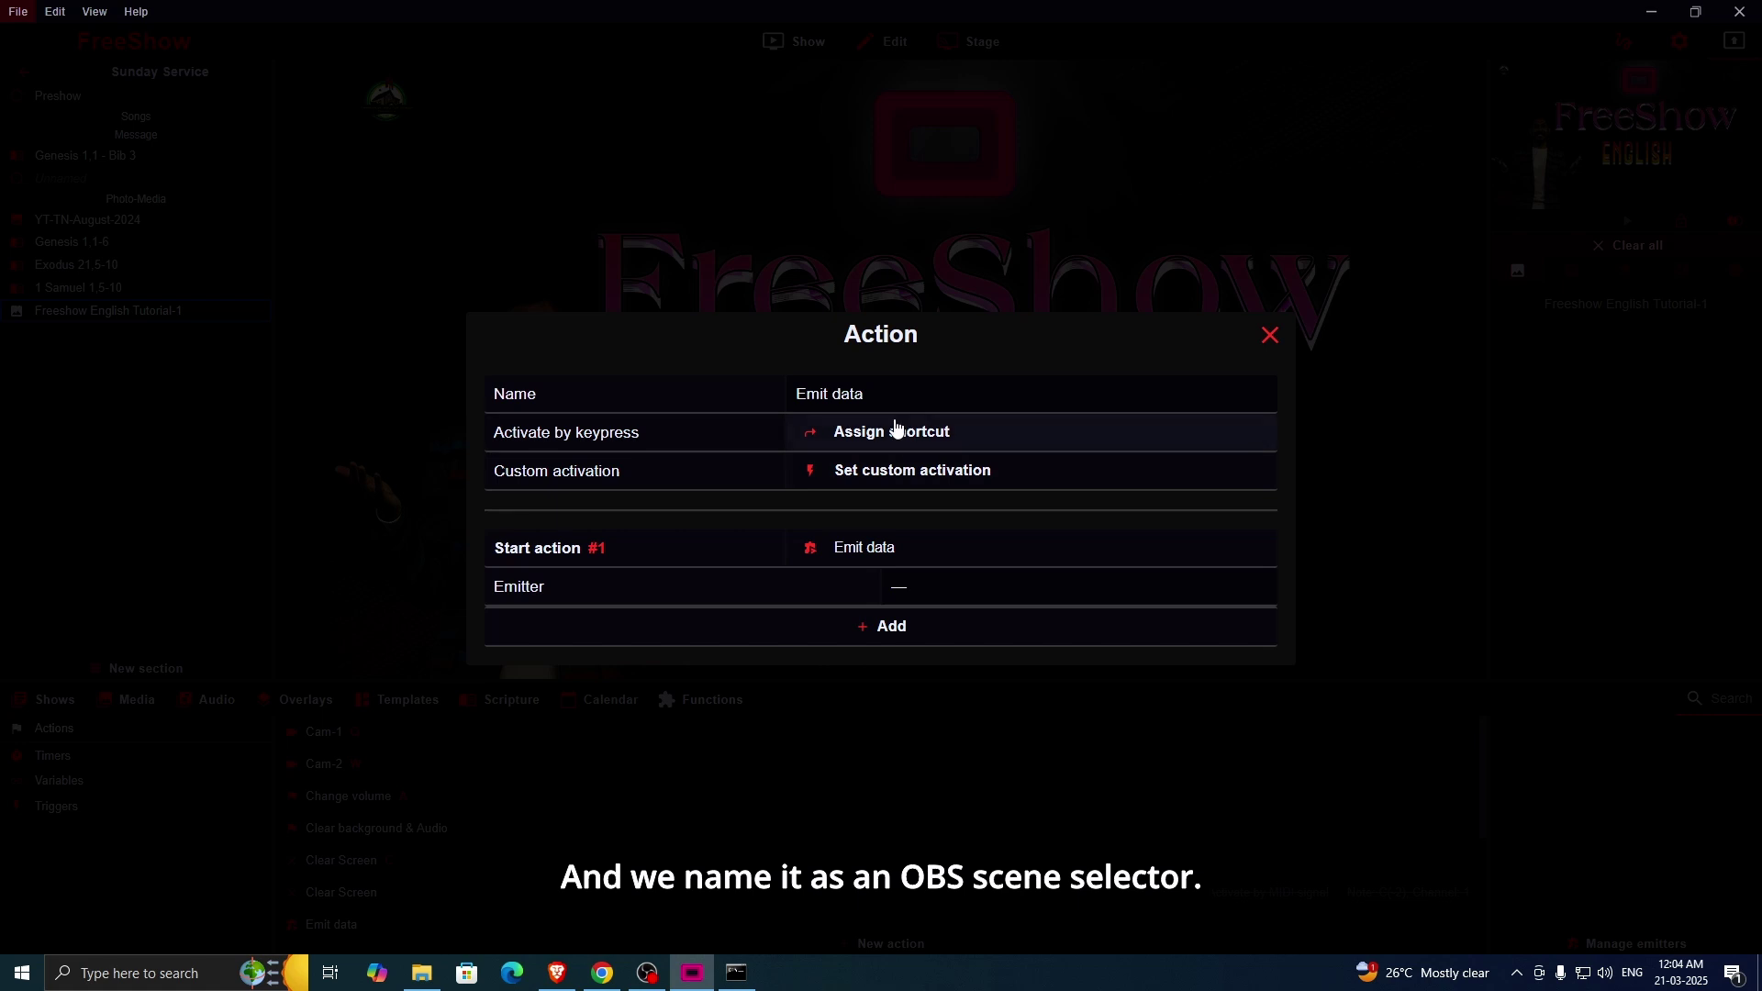
Step: Rename the new action to OBS-Scene-Selector
click(808, 394)
key(BackSpace)
text(O)
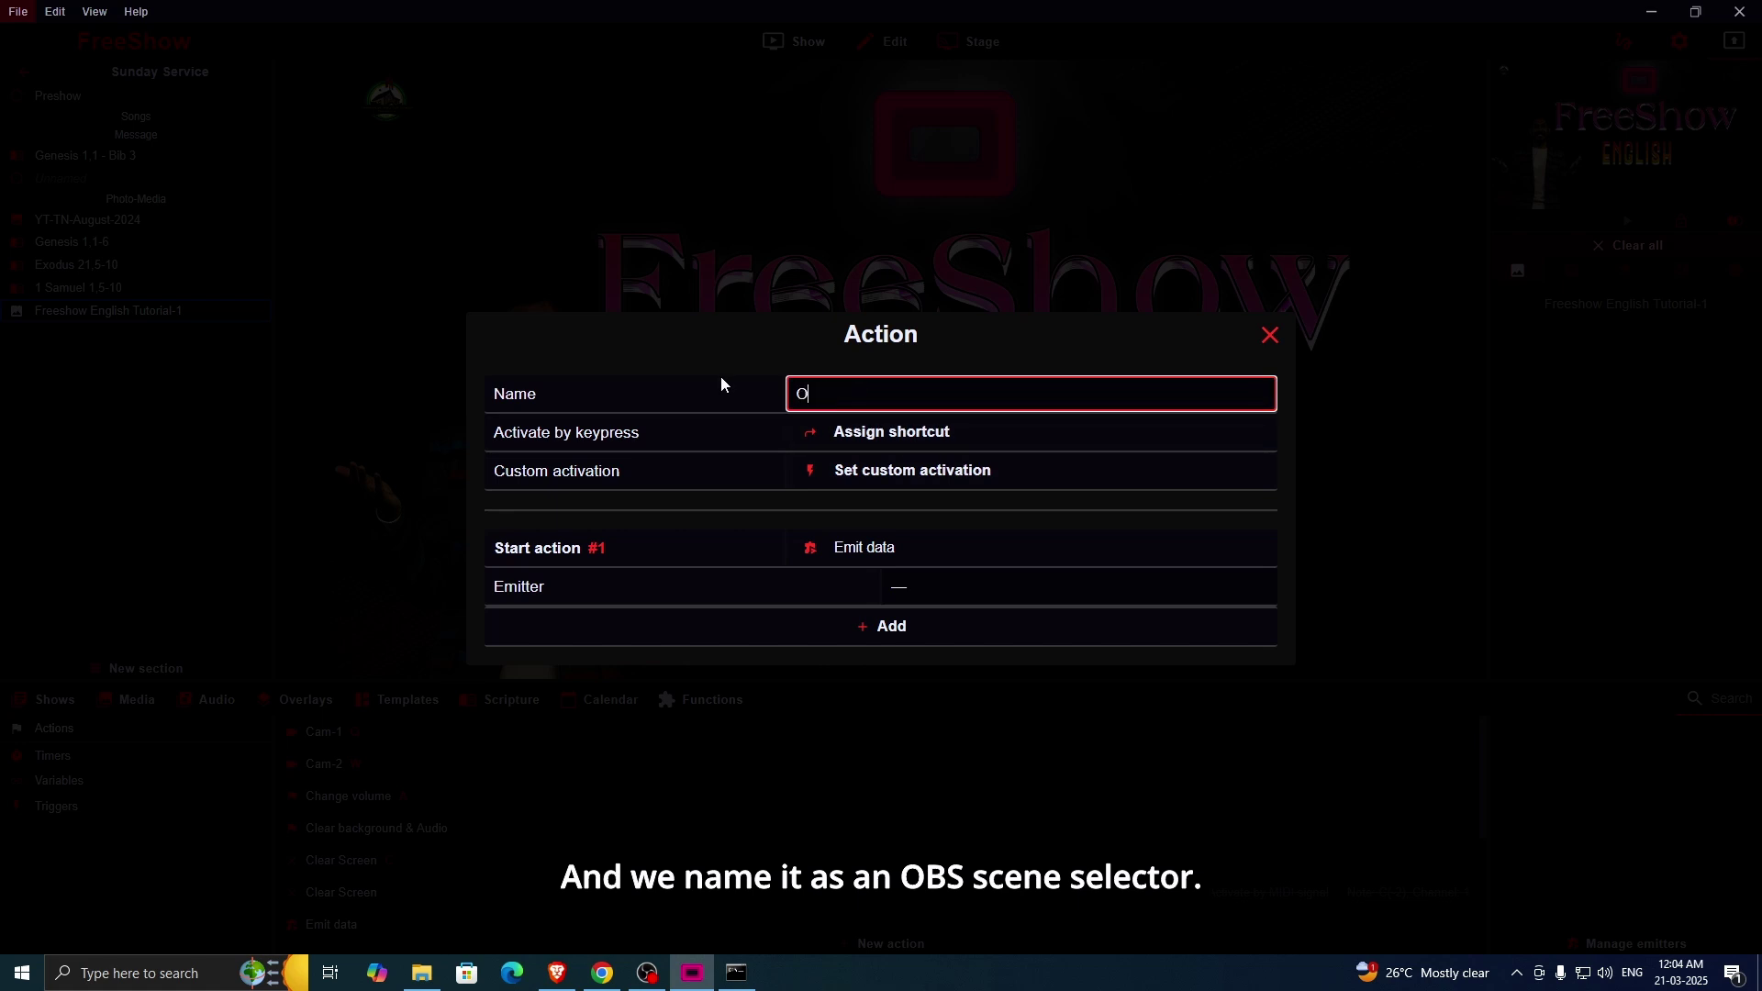
text(BS-Scene-Selector)
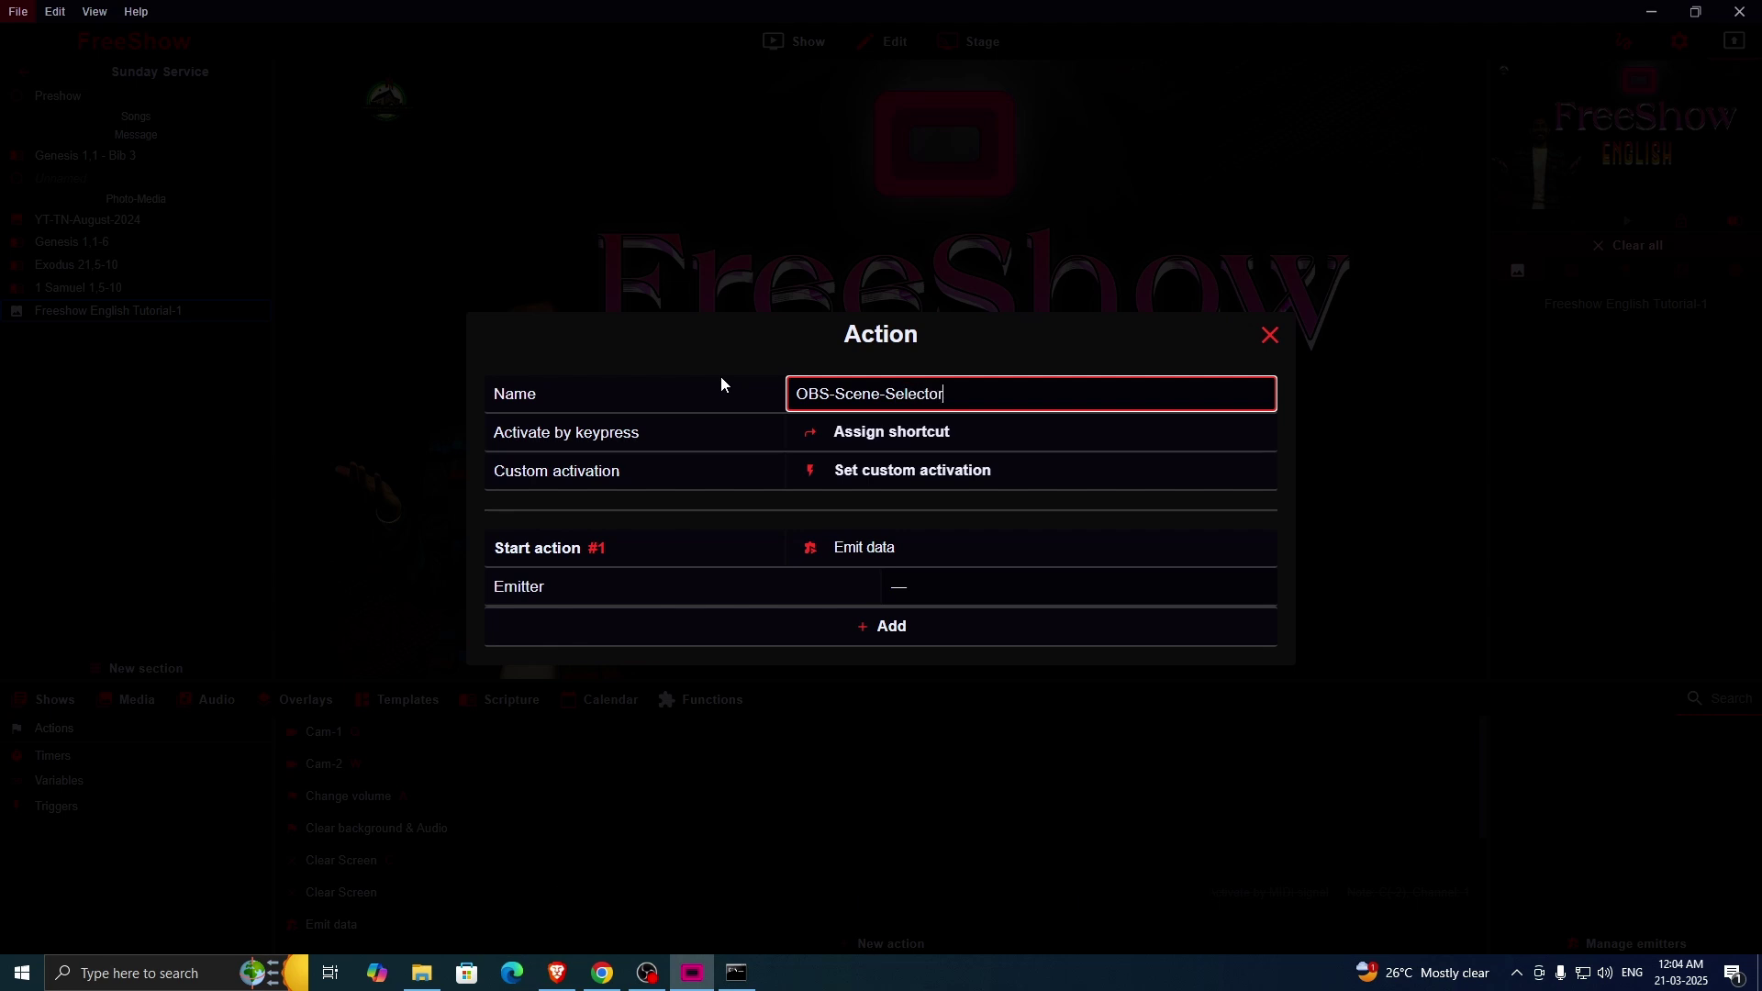
Step: Assign the OBS-Scenes-Selection emitter and the OBS-Cam-1 message template to the action's emit data, and close the action settings
click(929, 594)
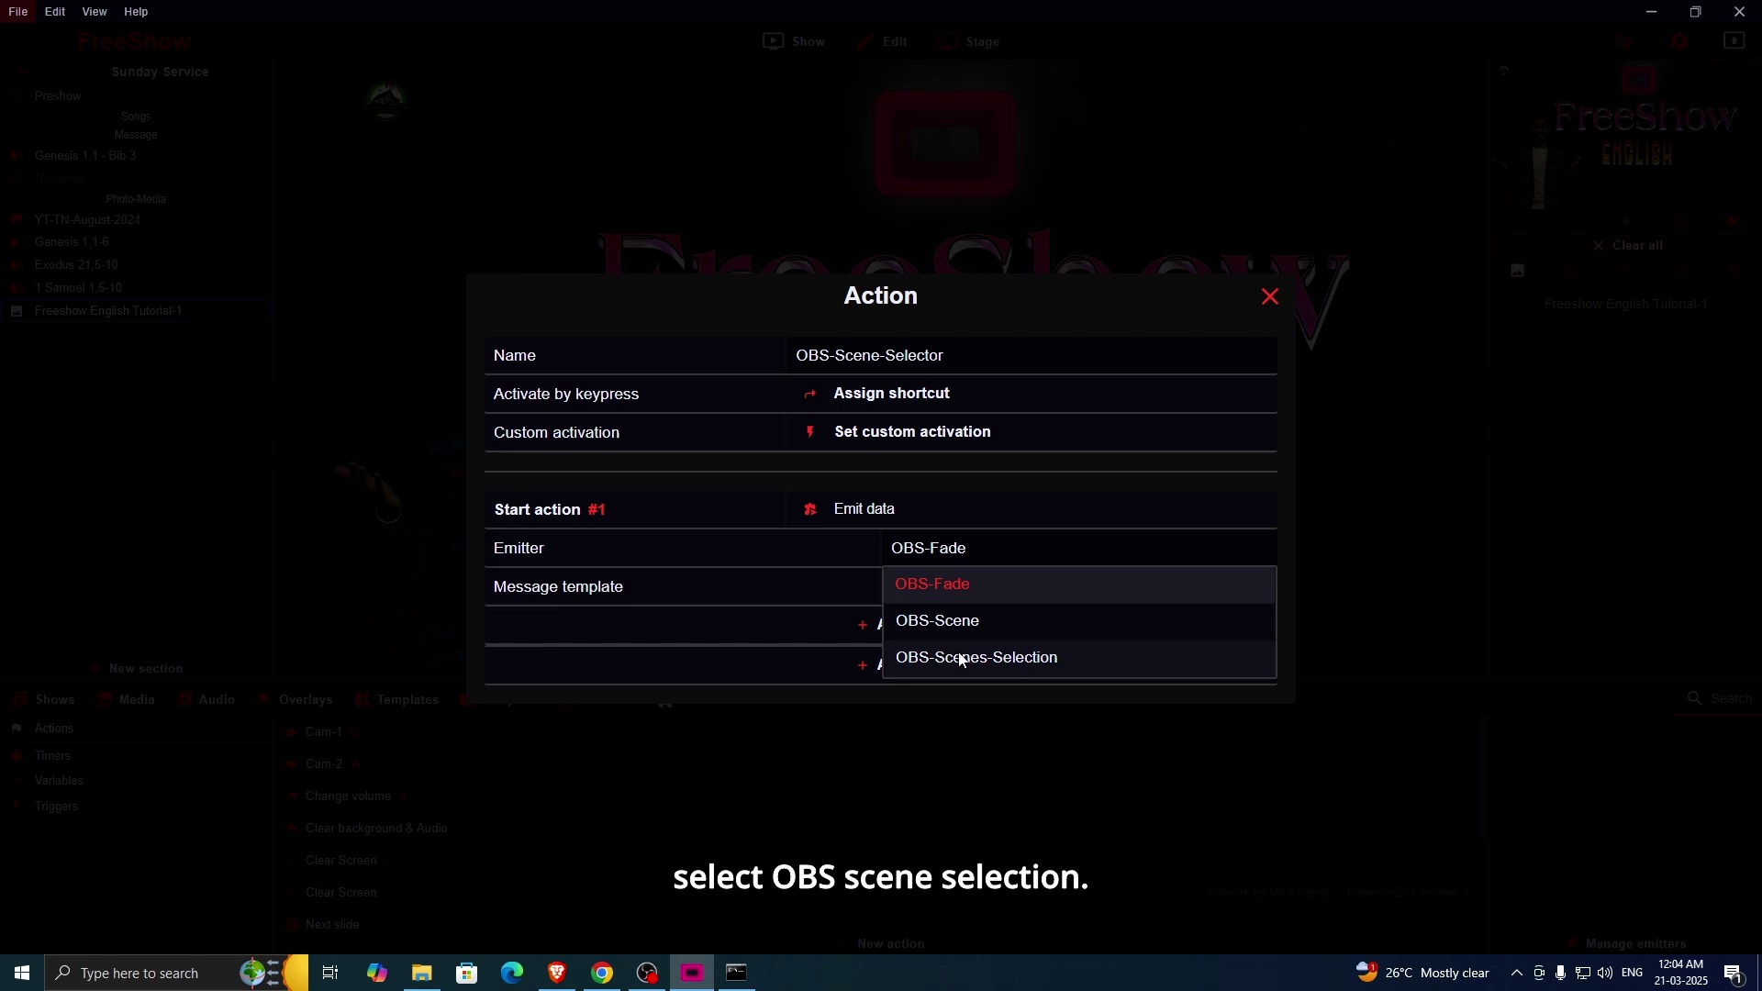
click(960, 662)
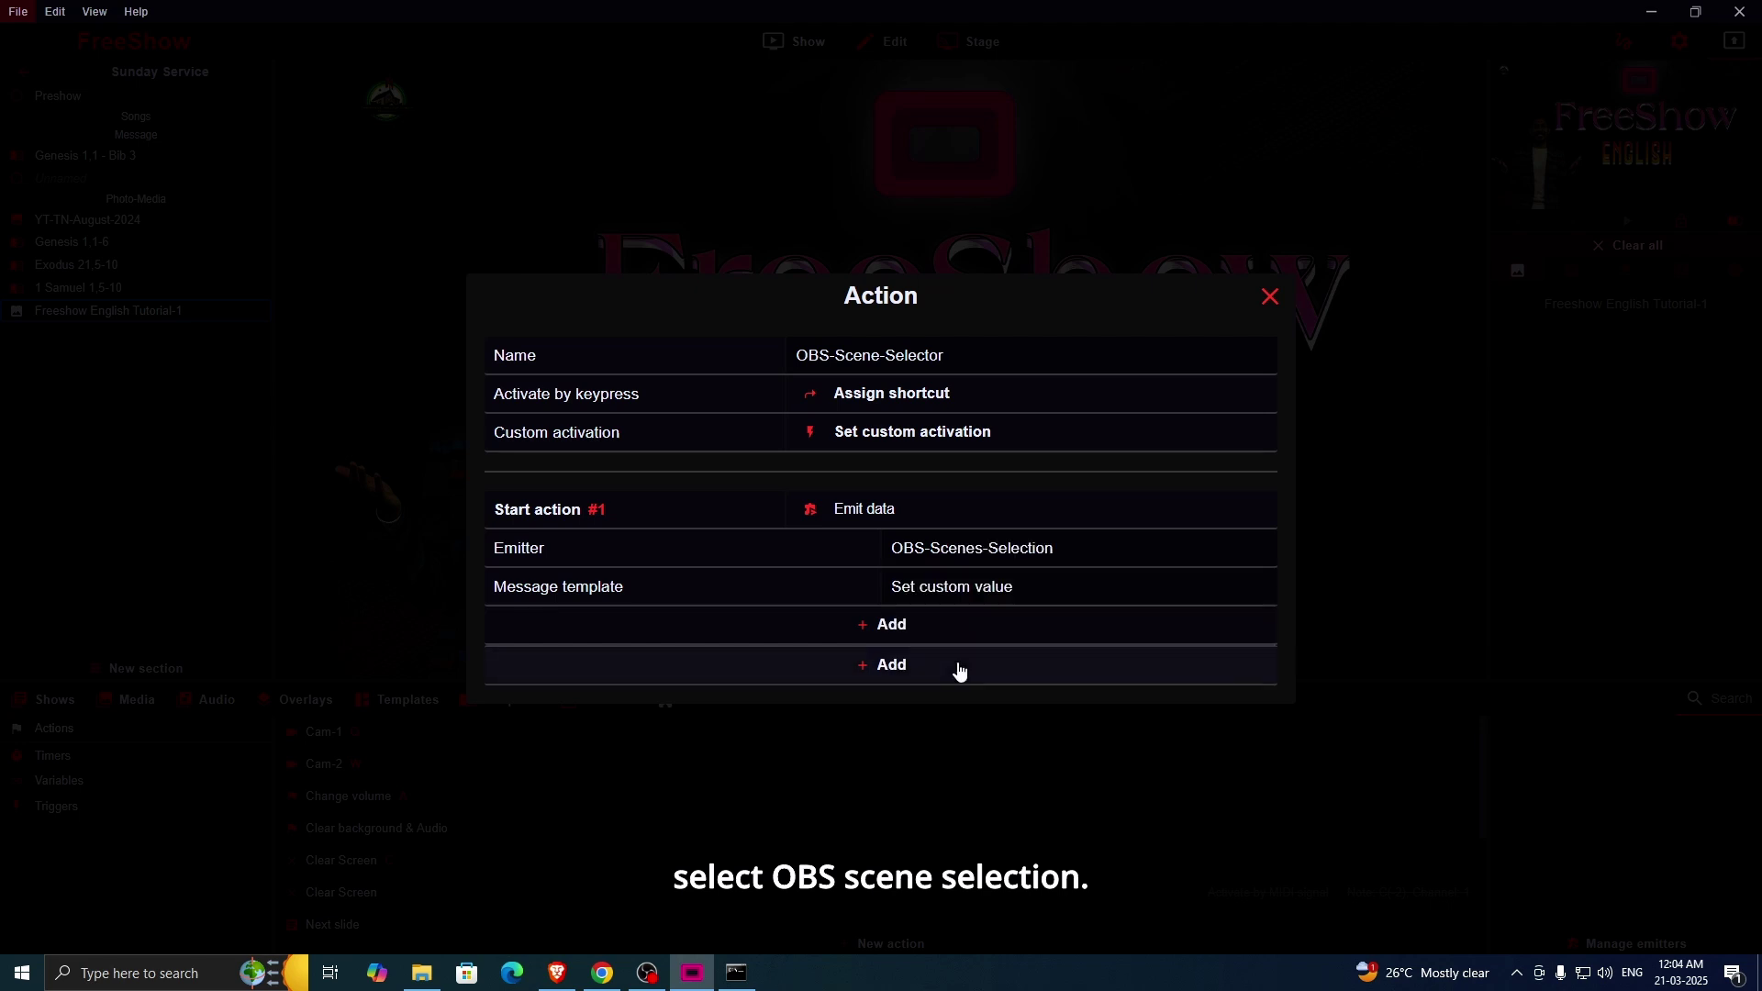
click(957, 592)
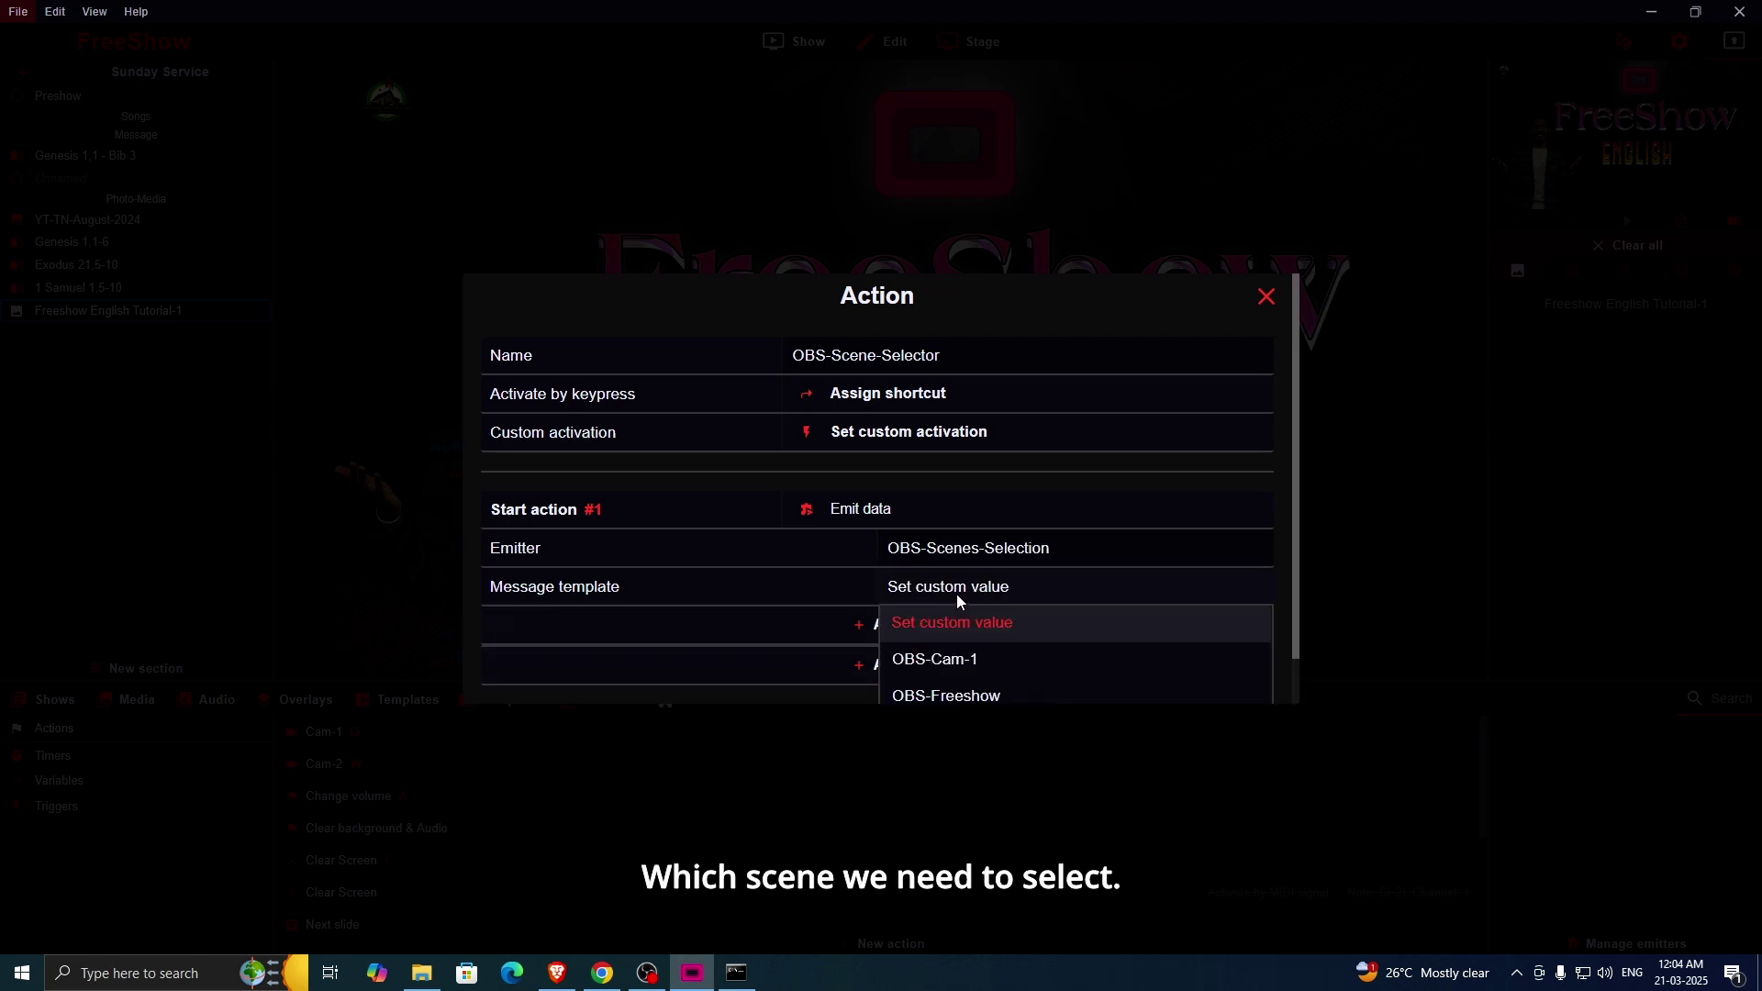
scroll(957, 596, down, 1)
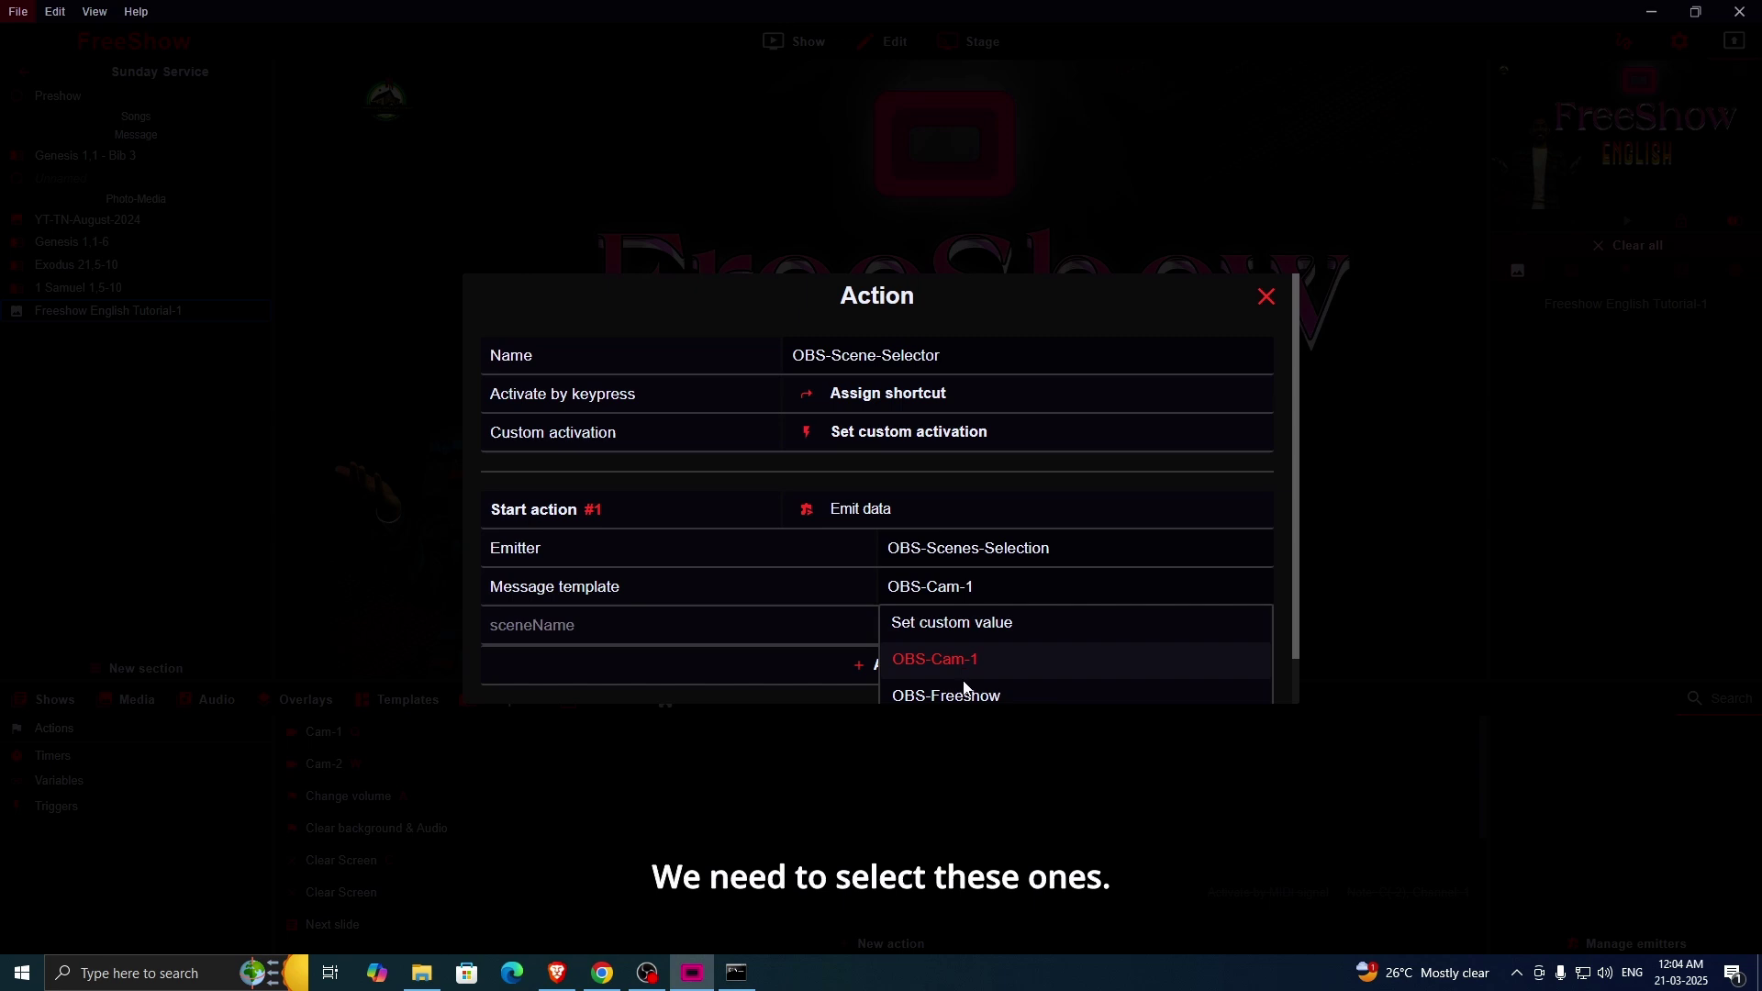
scroll(976, 690, down, 1)
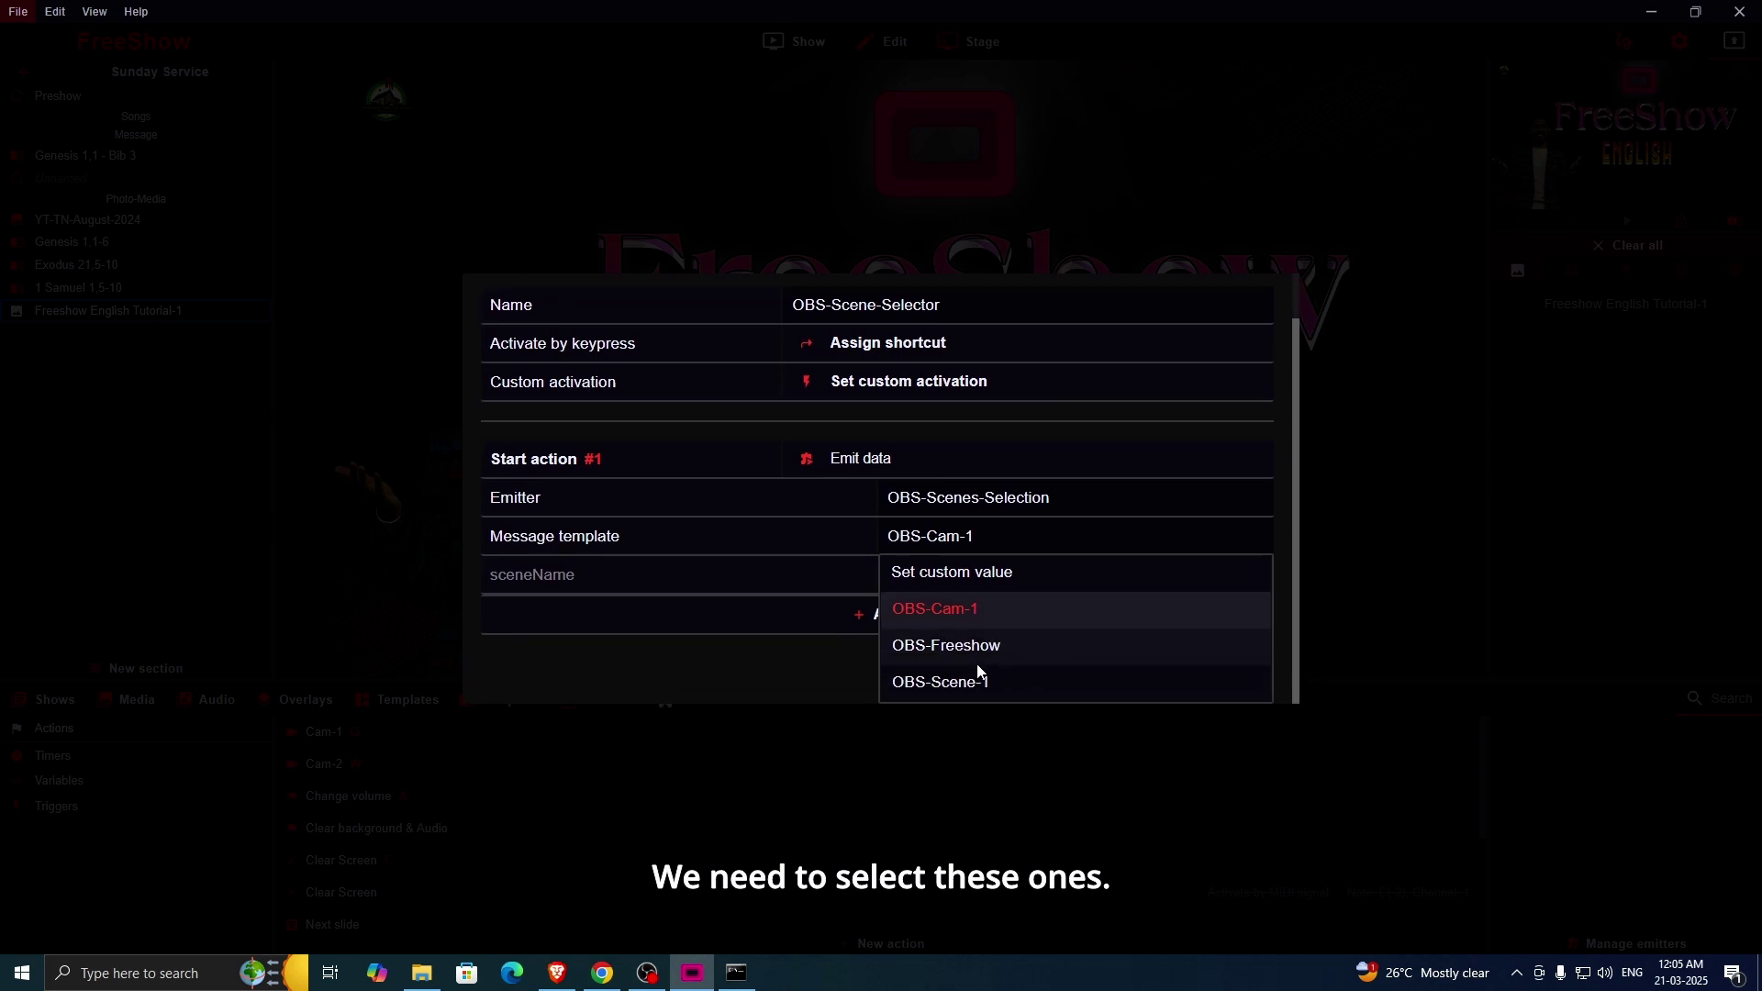
click(944, 615)
key(Escape)
Step: Shrink and reposition the FreeShow window over OBS Studio so both are visible, and run the OBS-Scene-Selector action
scroll(413, 844, down, 3)
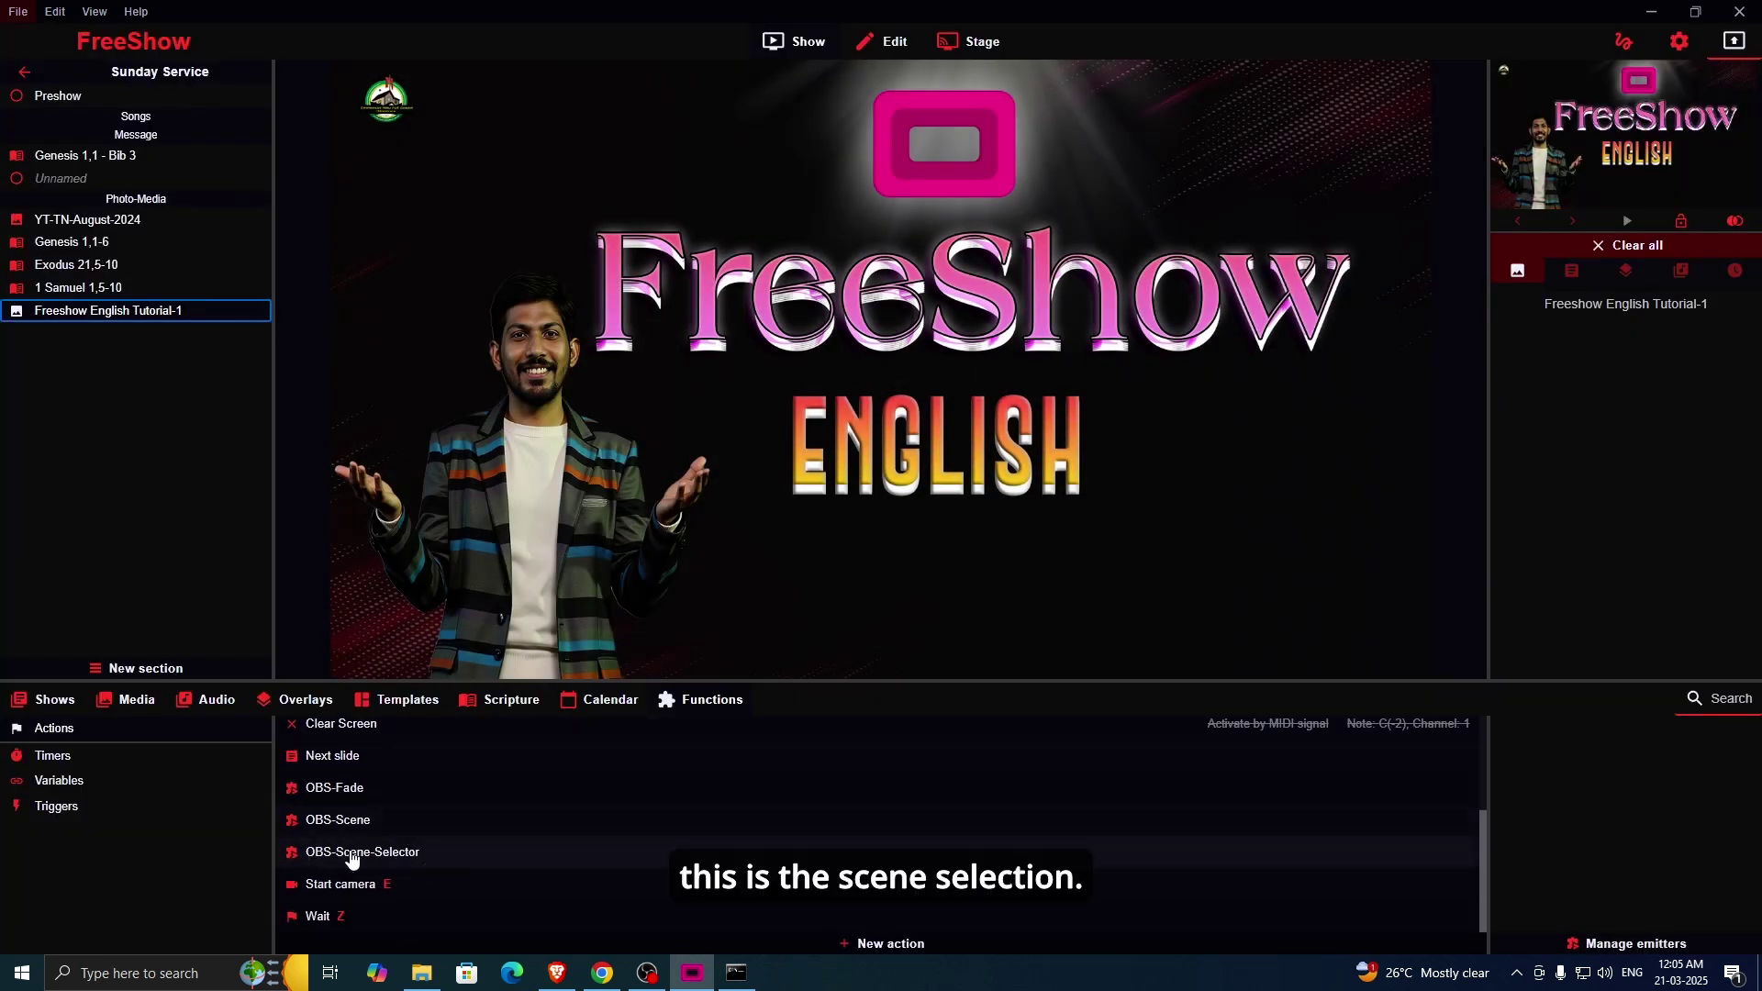
drag(628, 13, 987, 41)
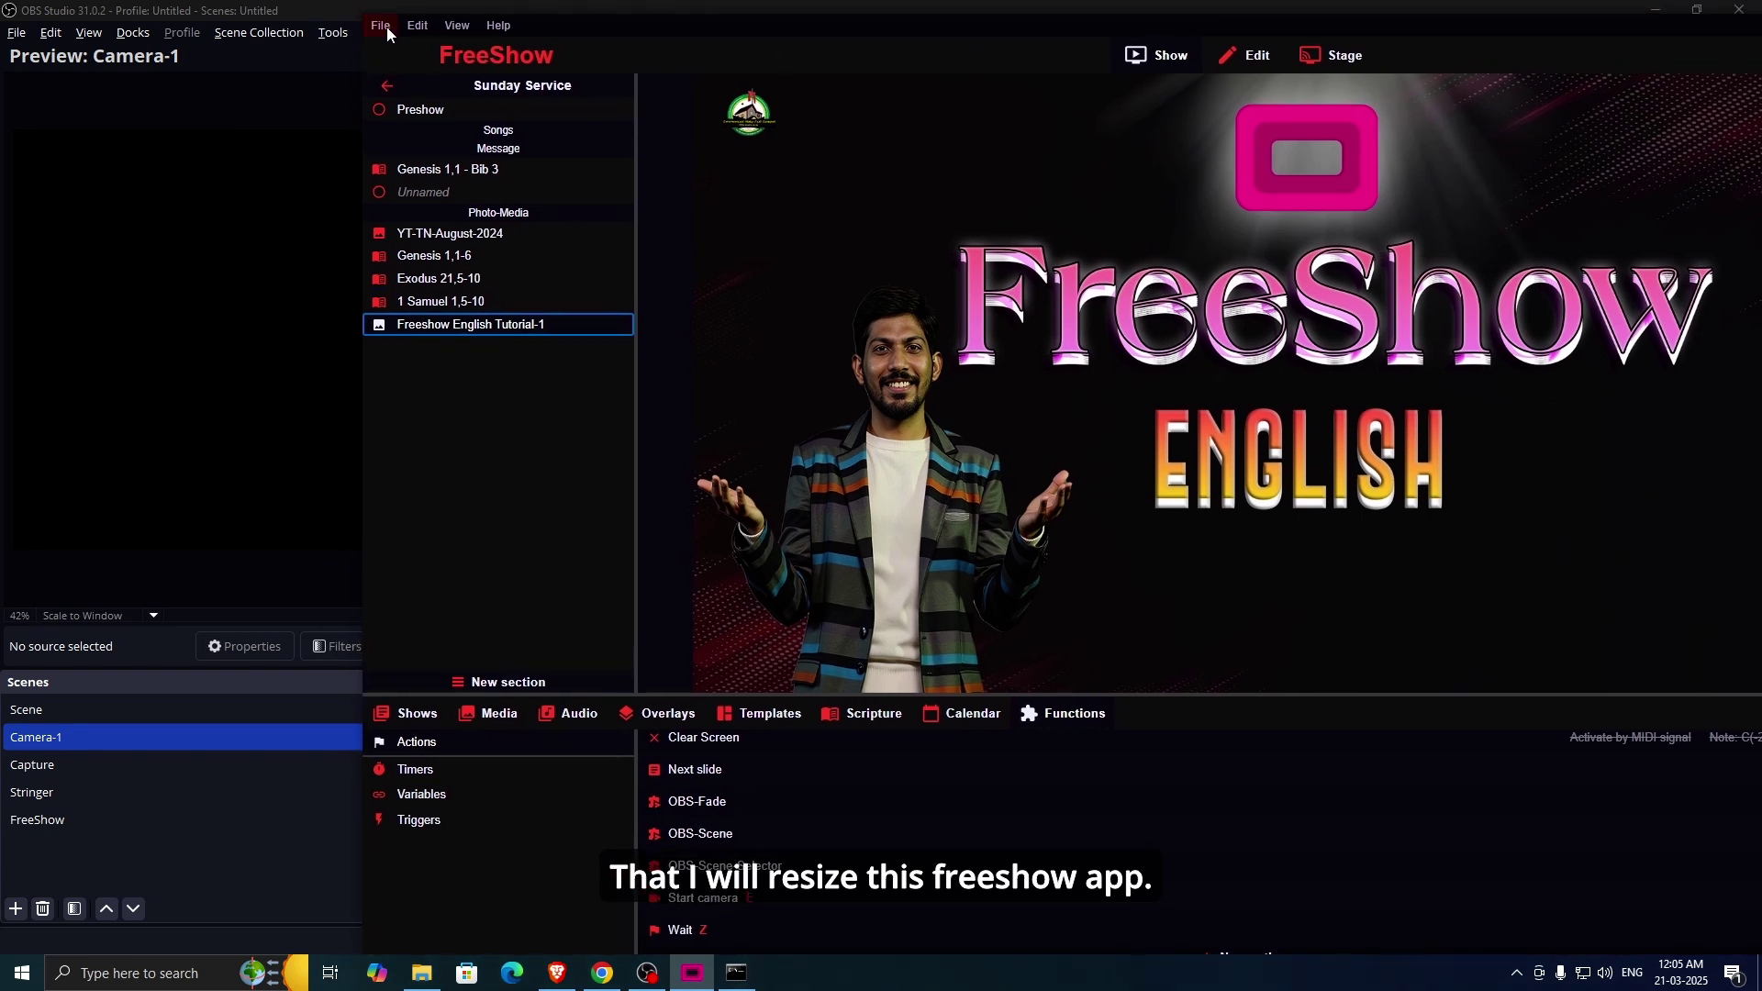
drag(361, 14, 744, 57)
drag(1030, 80, 876, 29)
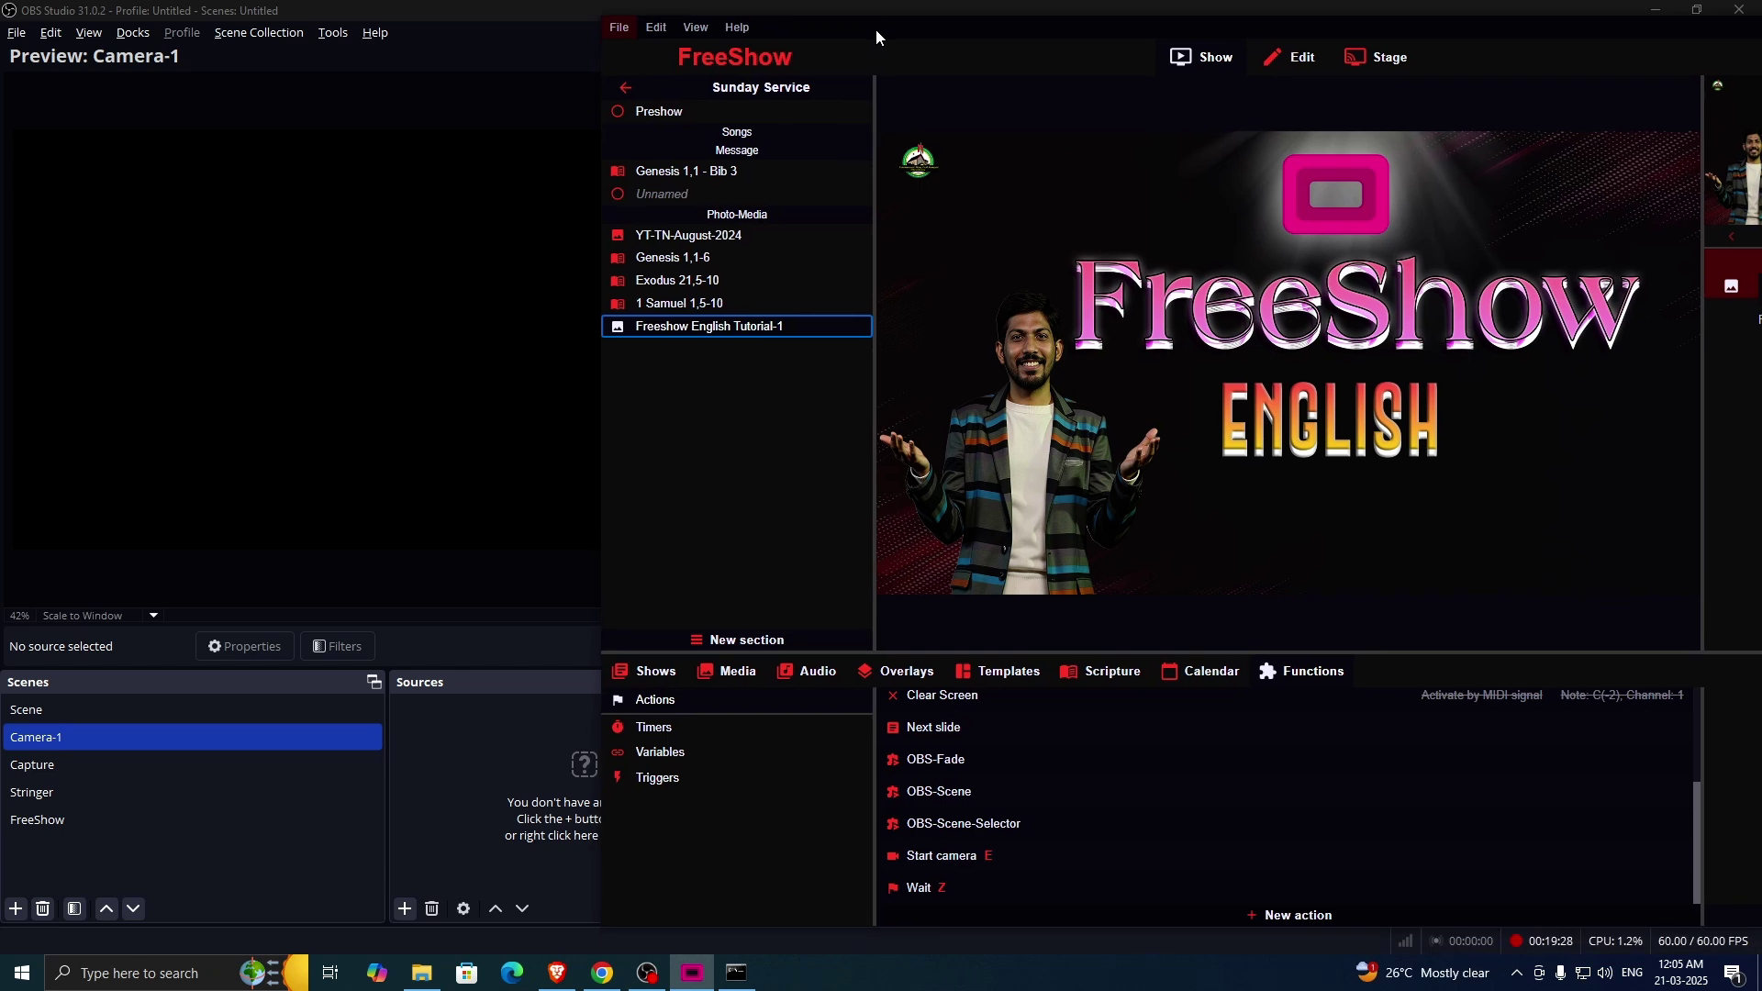
click(943, 826)
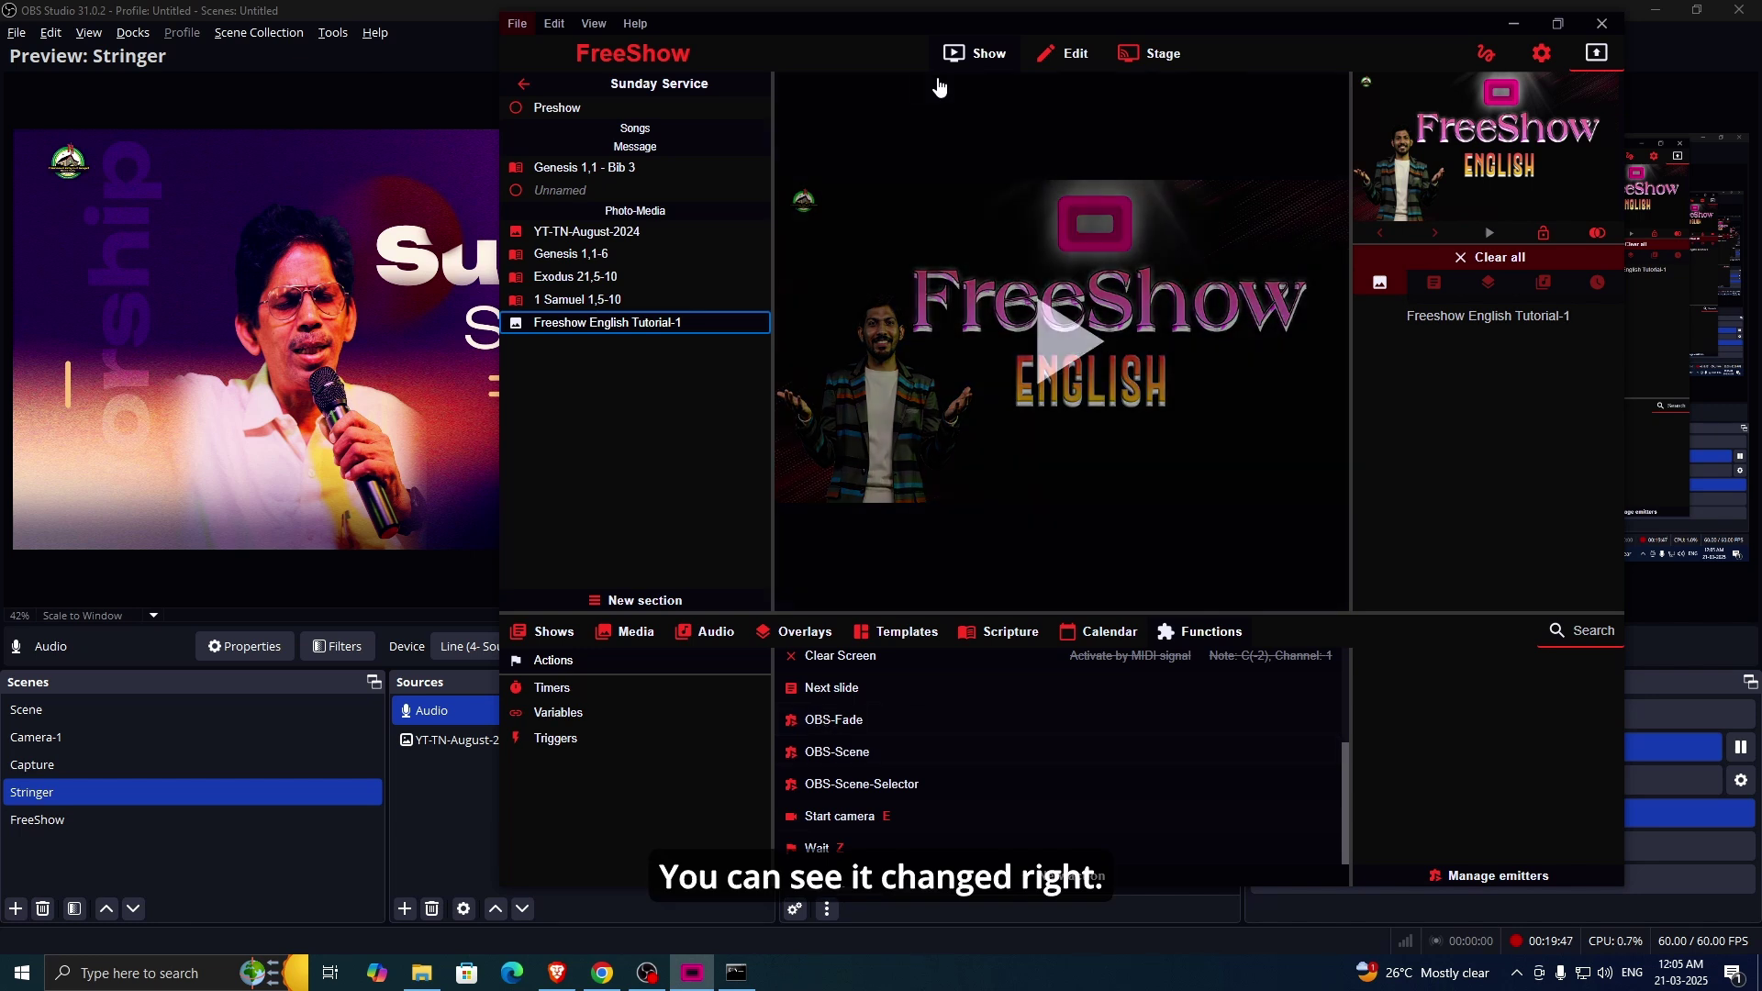
drag(857, 35, 842, 136)
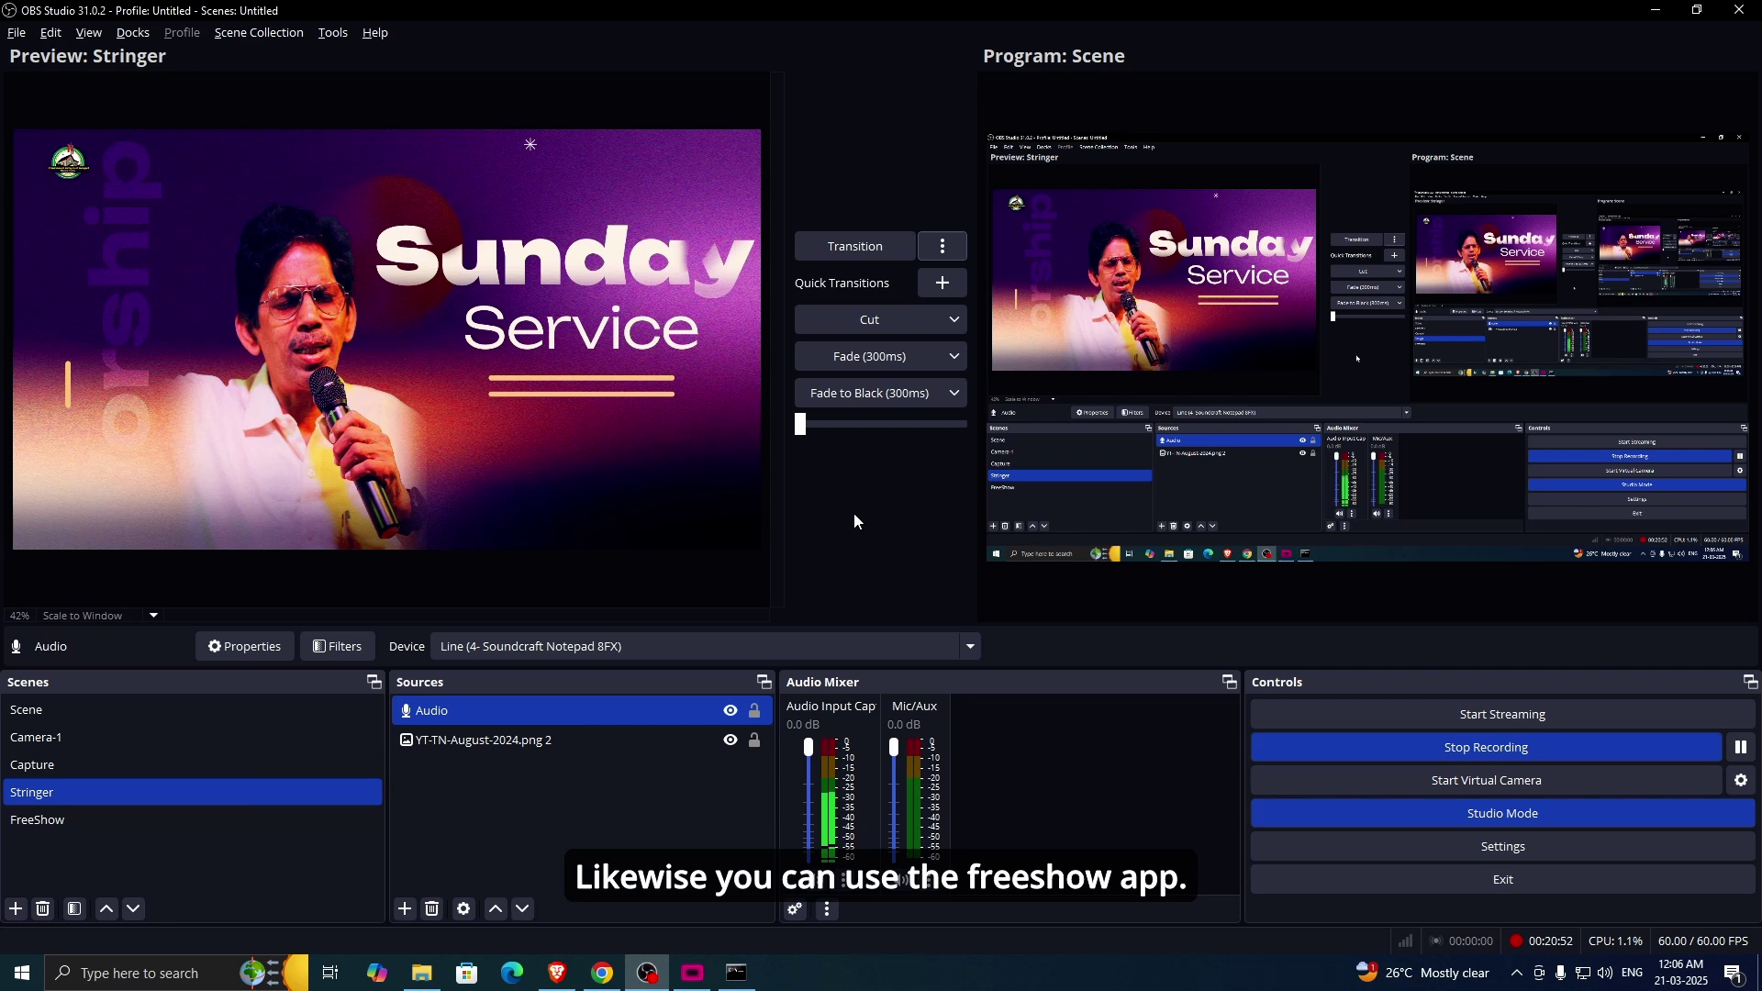
click(692, 972)
drag(610, 91, 481, 52)
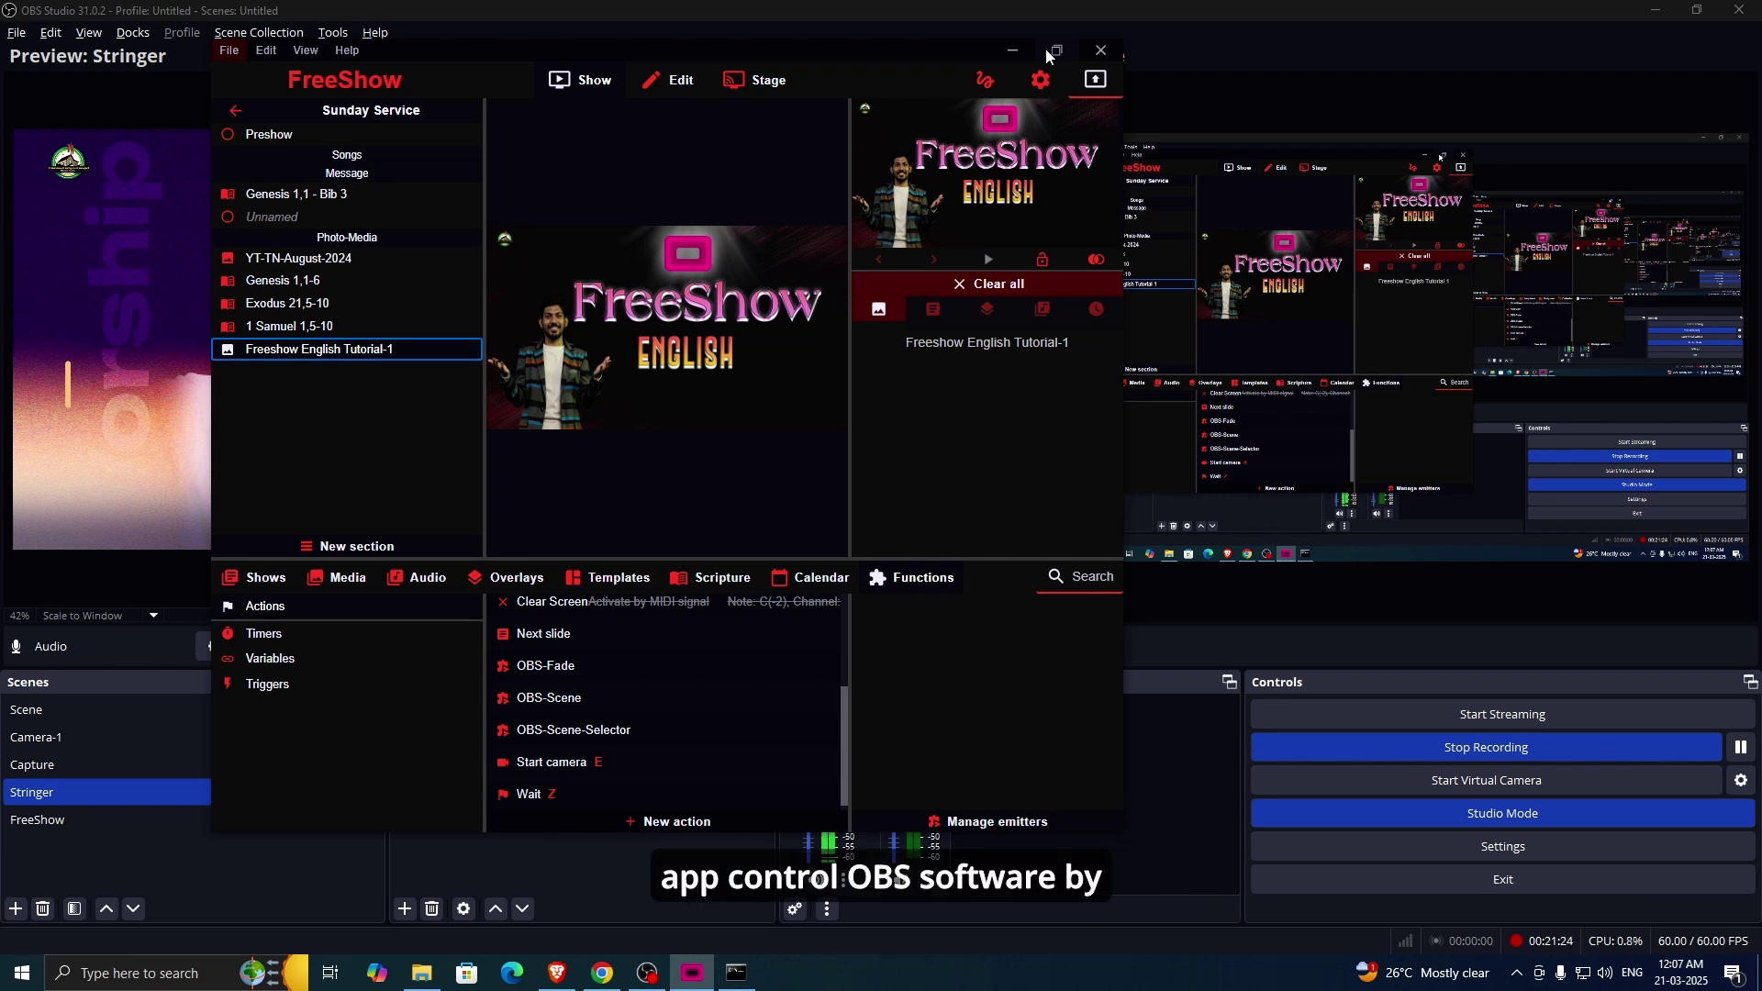
drag(900, 54, 1340, 52)
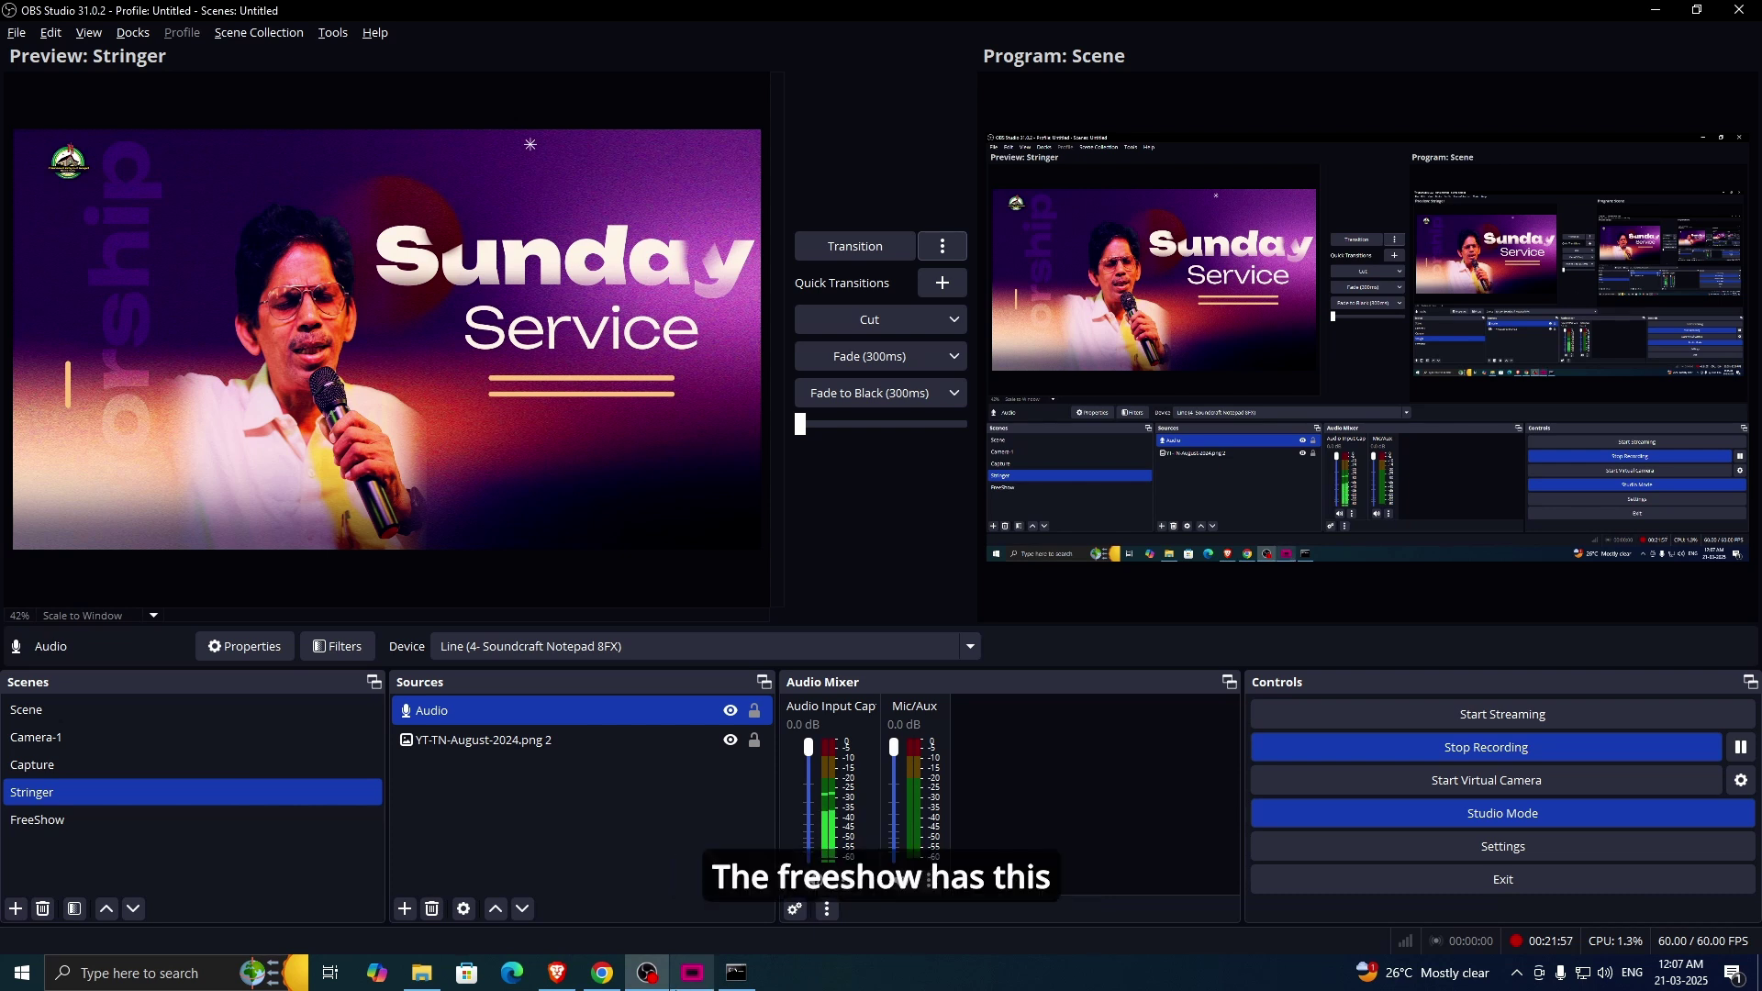
Step: Bring FreeShow back in front of OBS Studio, reposition its window and widen it
mouse_move(693, 982)
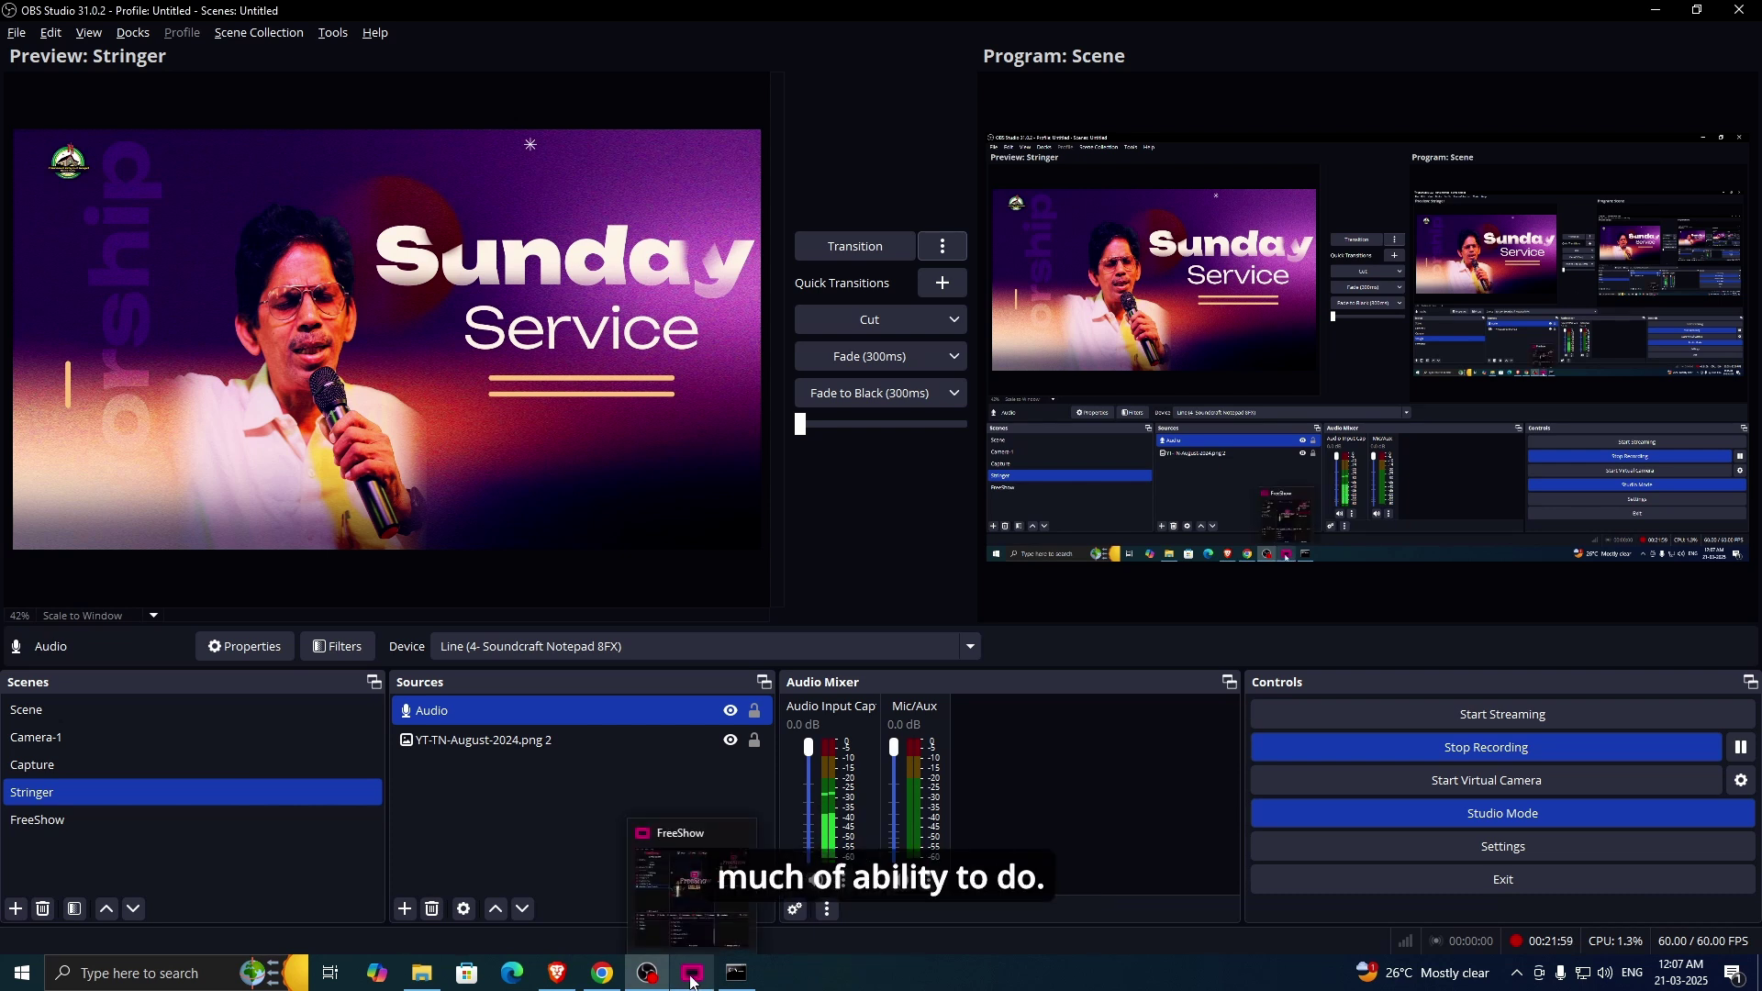
click(692, 982)
drag(1233, 56, 967, 69)
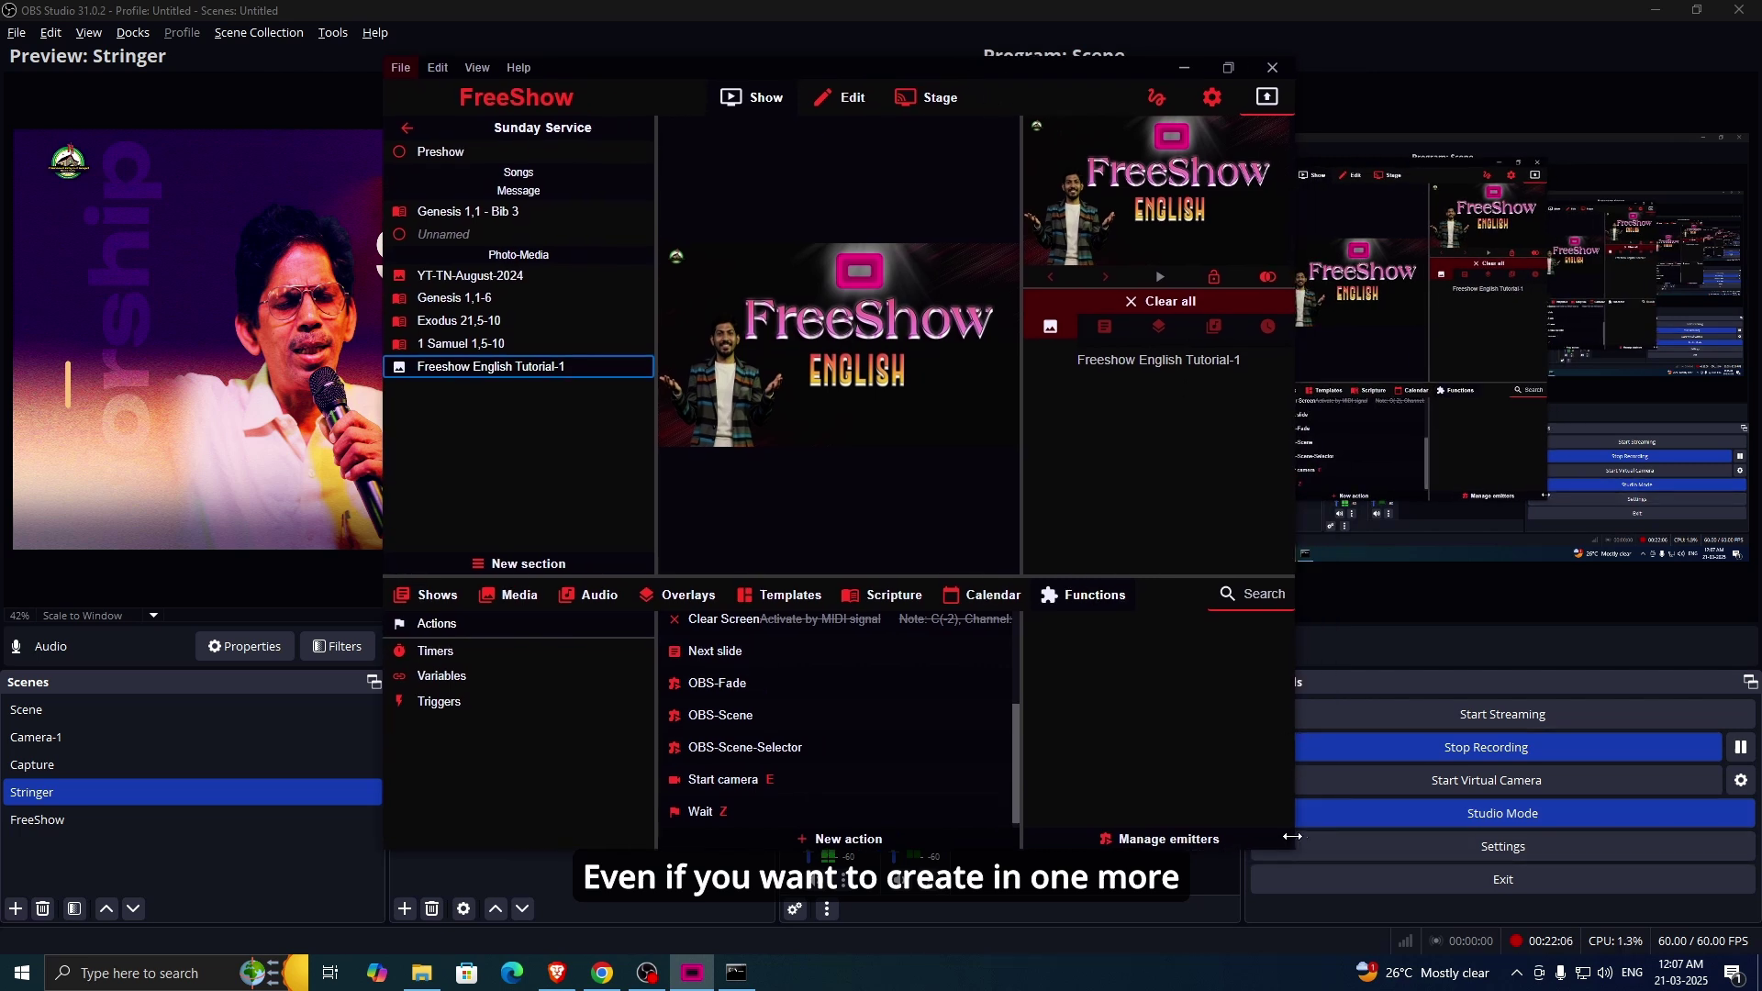
drag(1293, 837, 1529, 838)
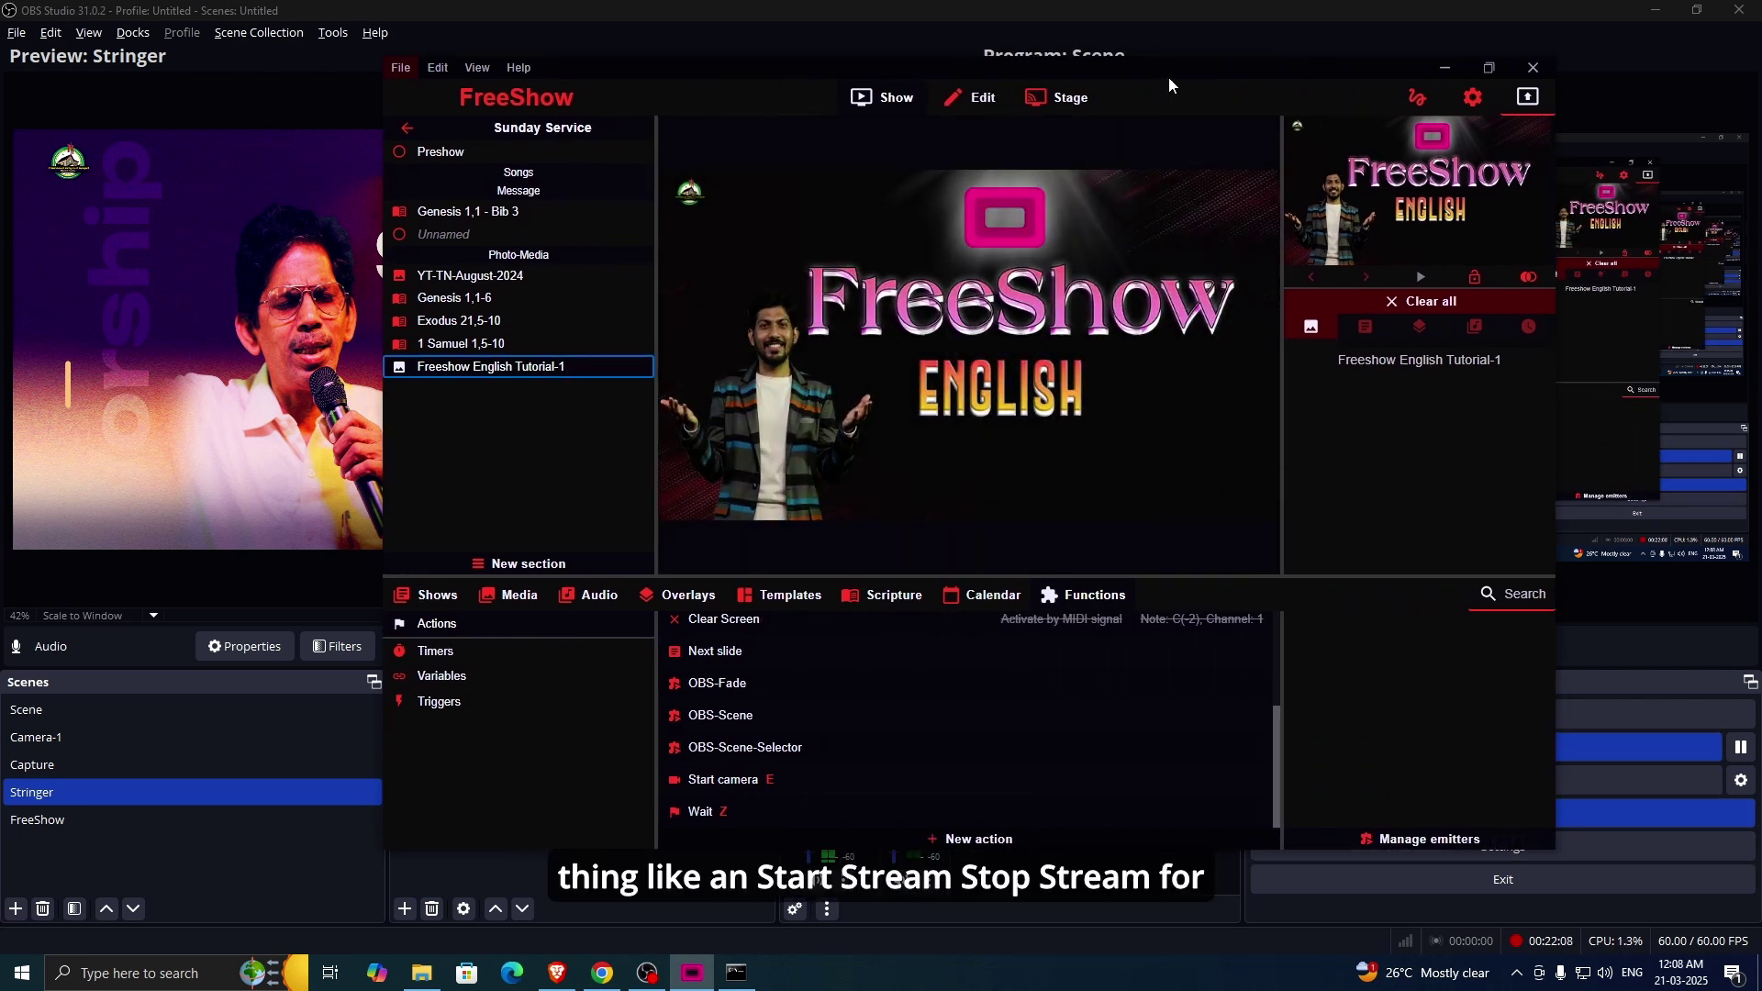
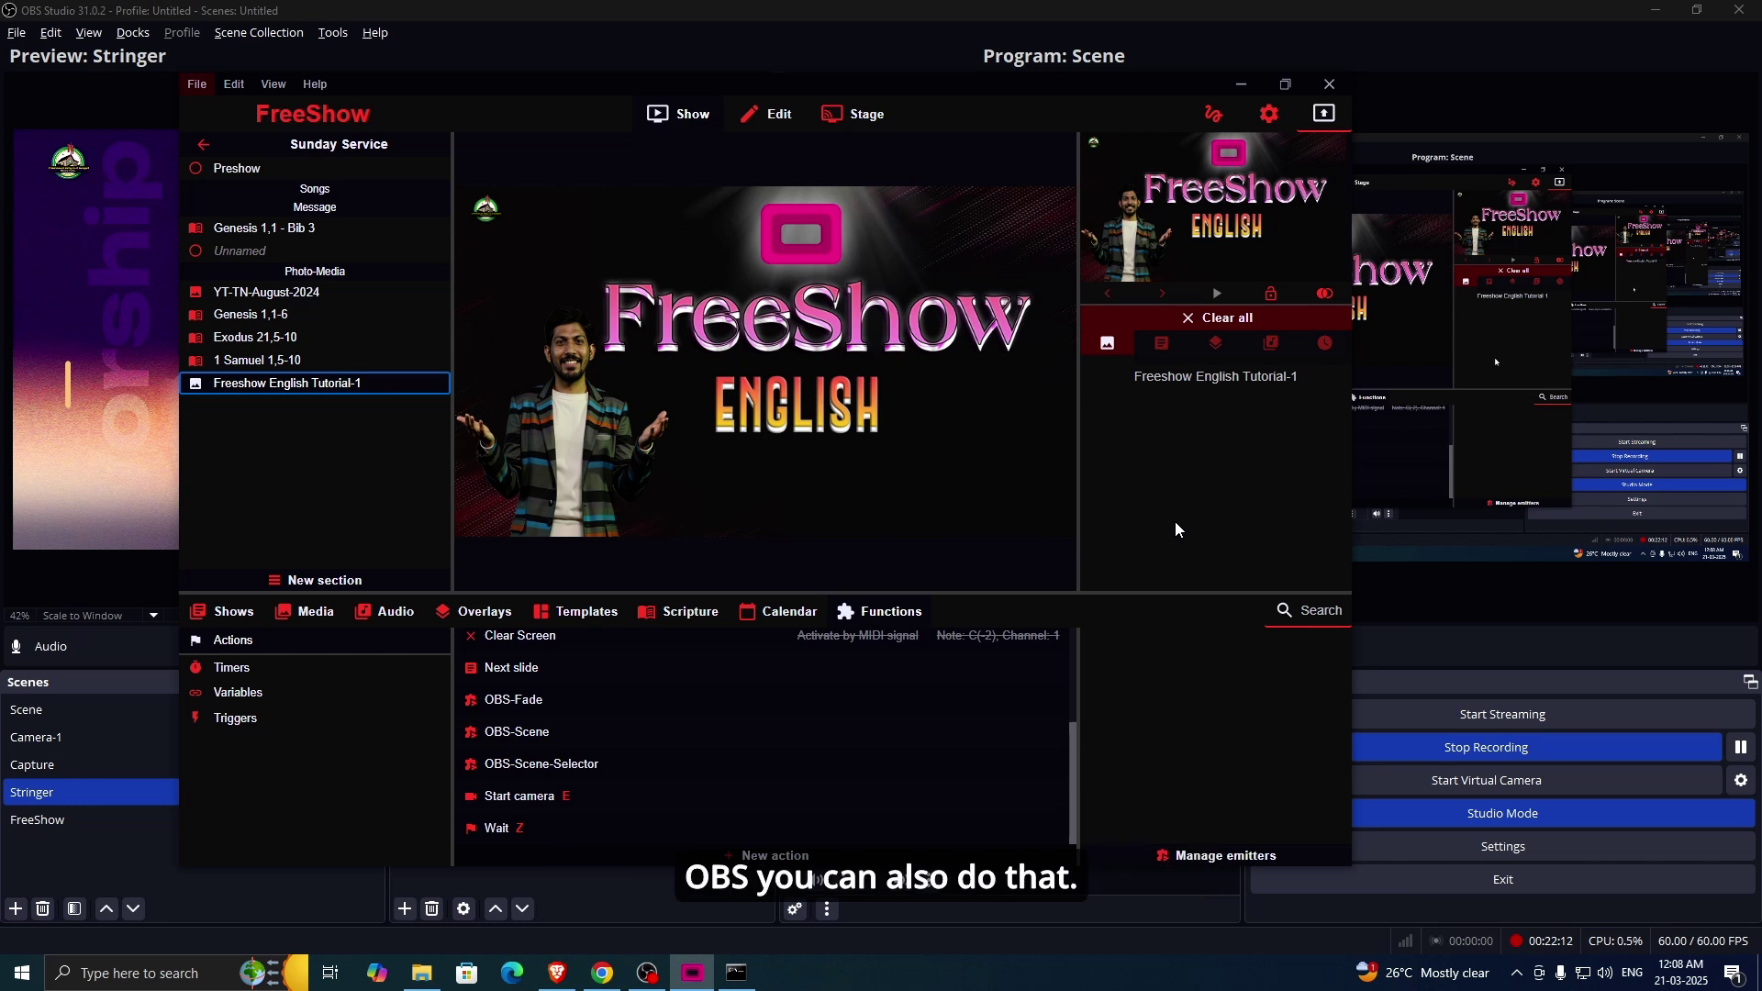
Step: Add a new HTTP emitter named OBS-Start-Streaming
click(1205, 856)
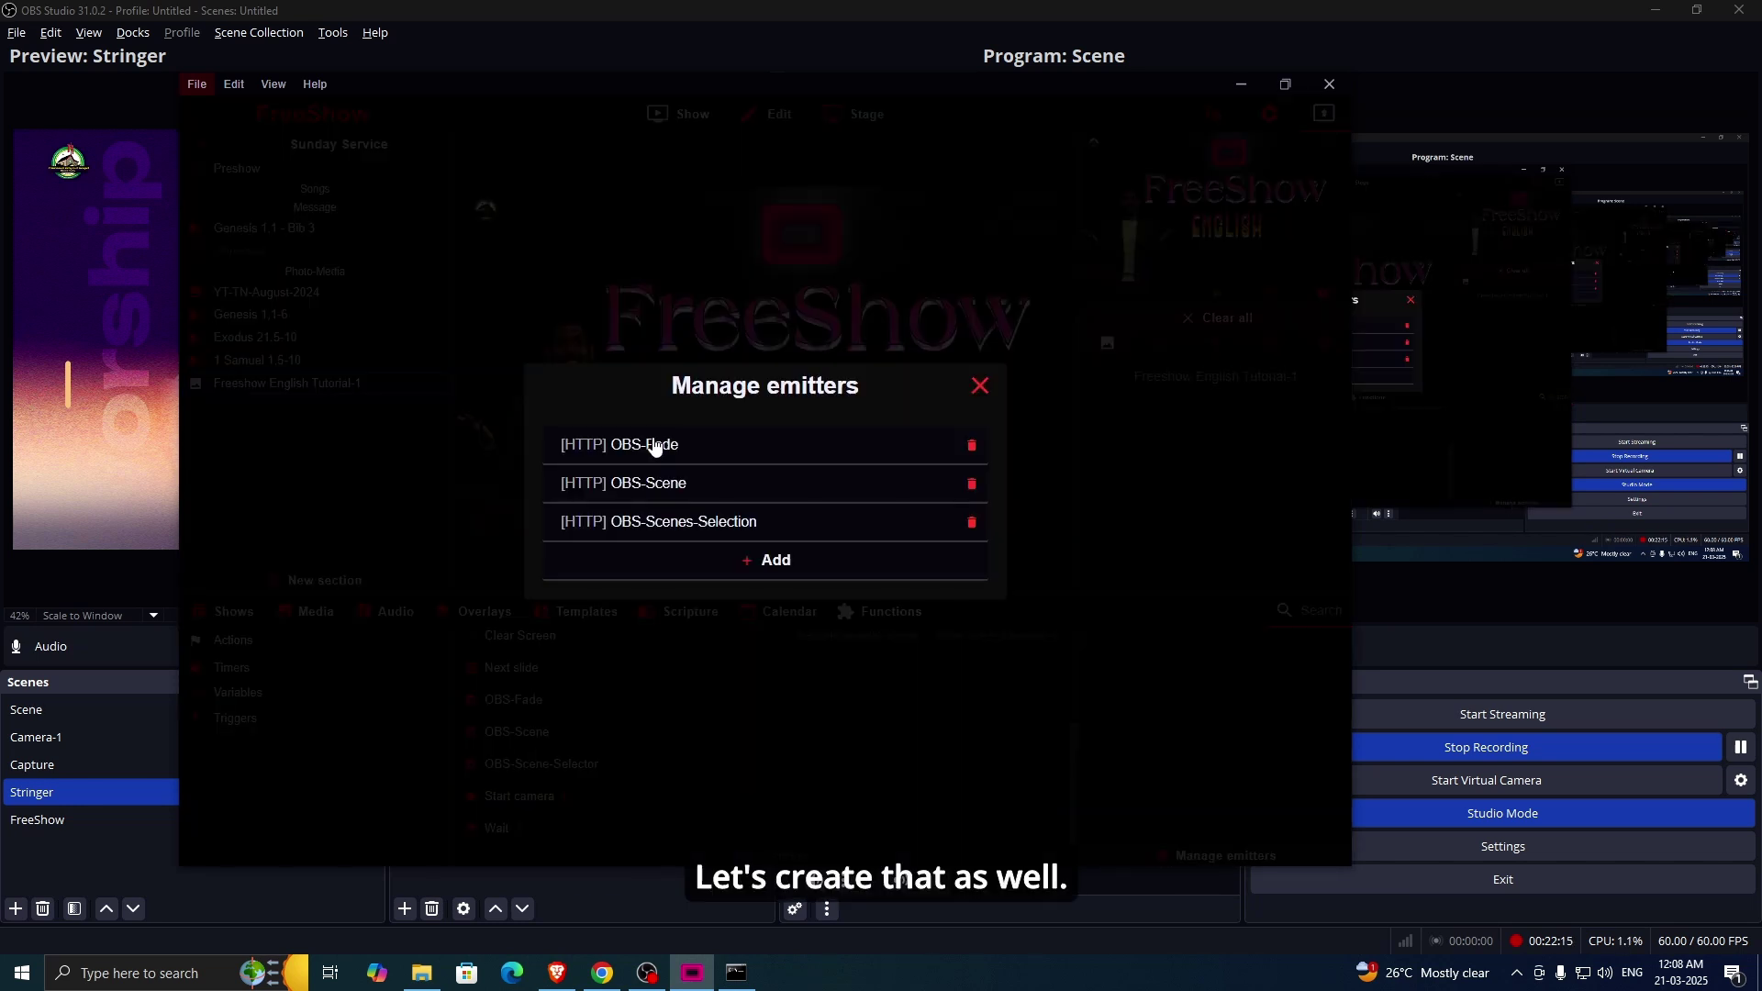
click(780, 560)
text(OBS-Start-)
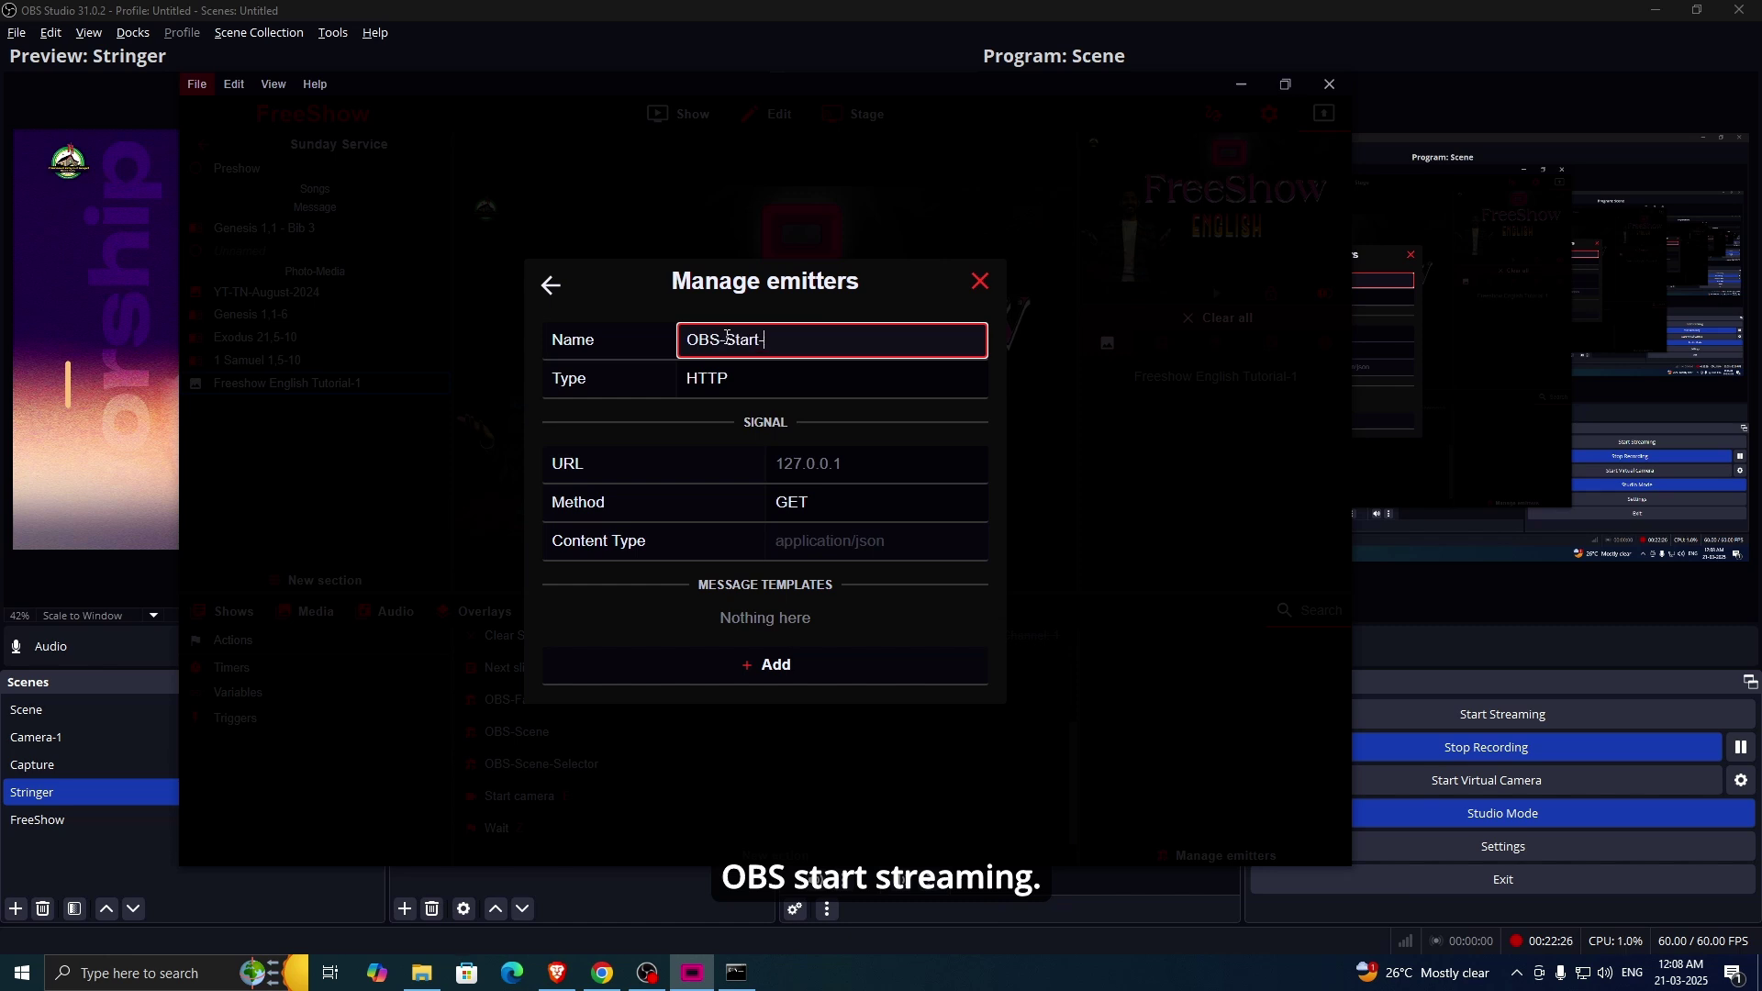
text(Stre)
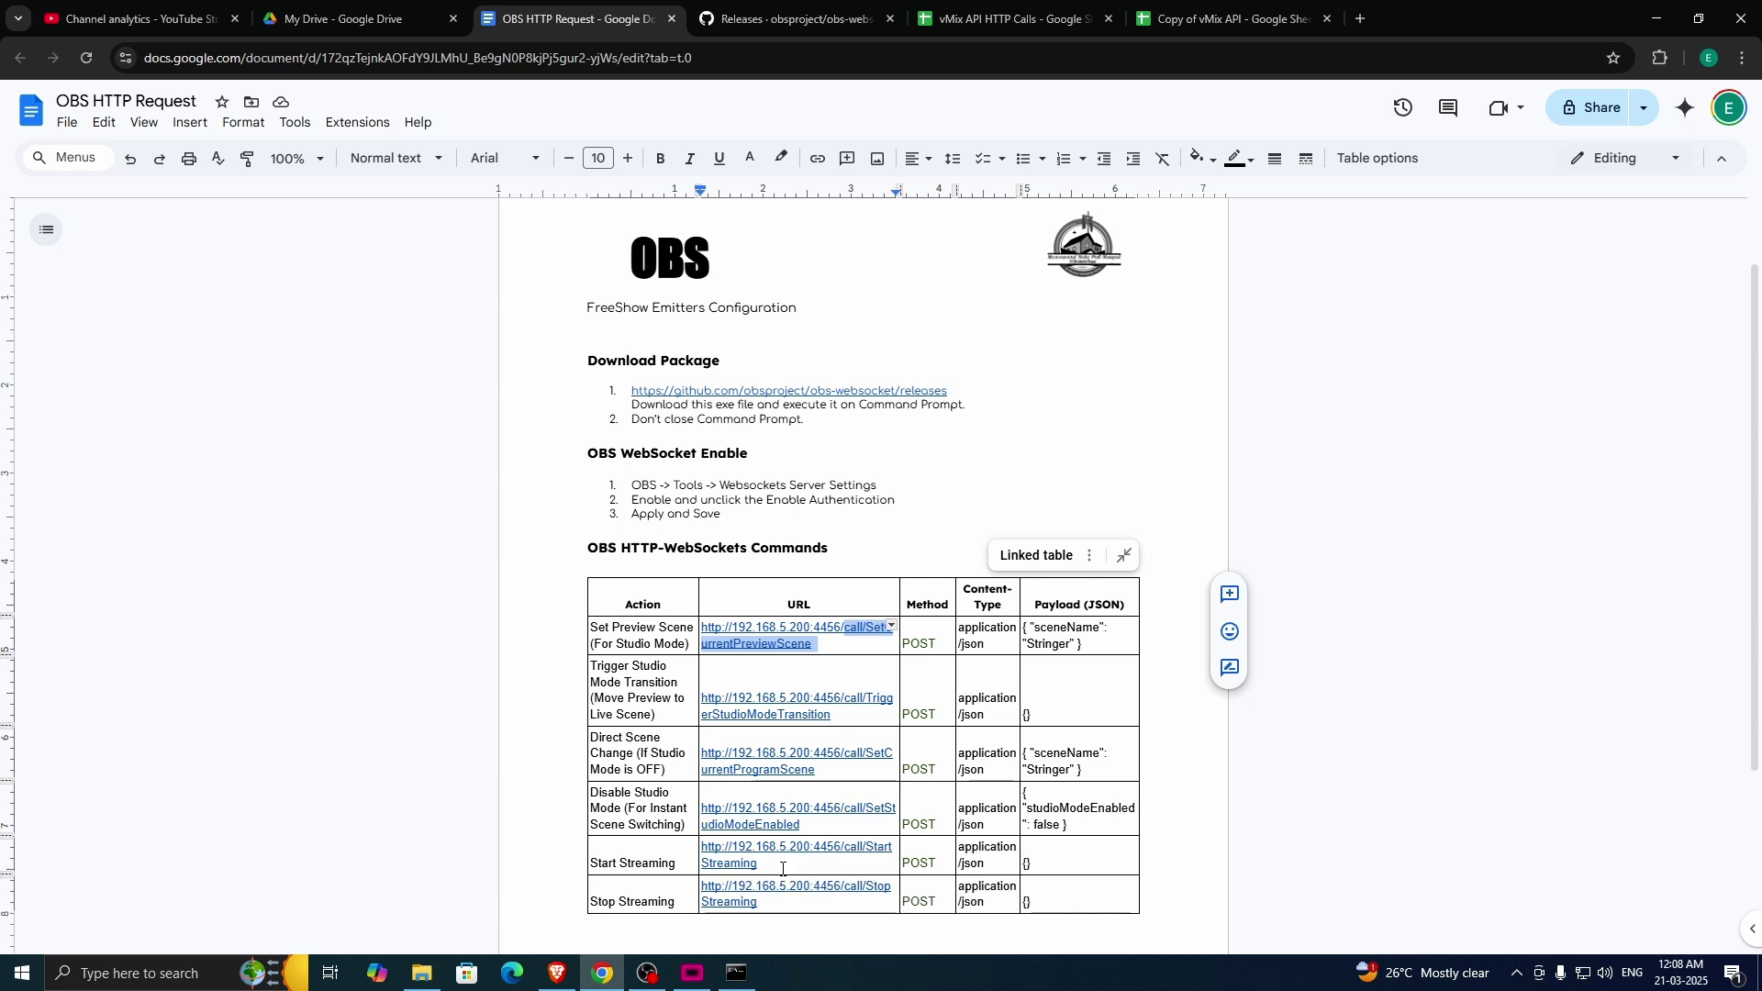
Step: Copy the Start Streaming URL from the OBS HTTP Request document into the FreeShow emitter, set its method to POST and return to the emitter list
drag(783, 863, 699, 842)
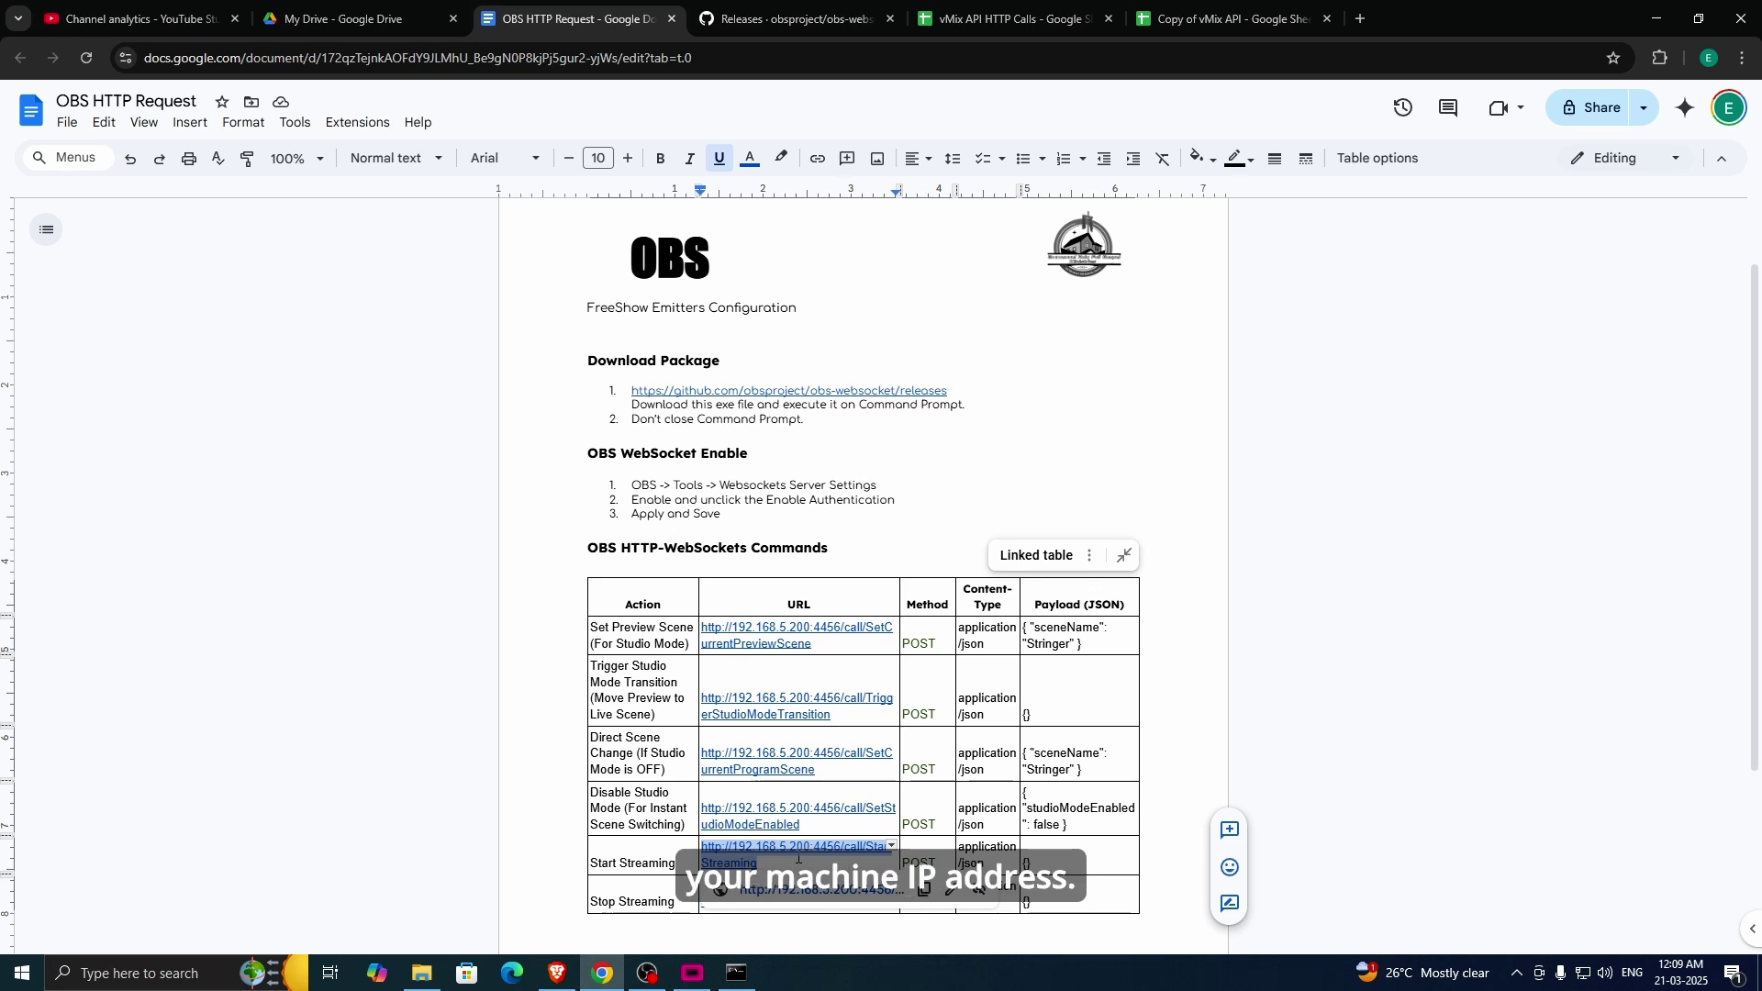
click(693, 975)
key(ctrl+v)
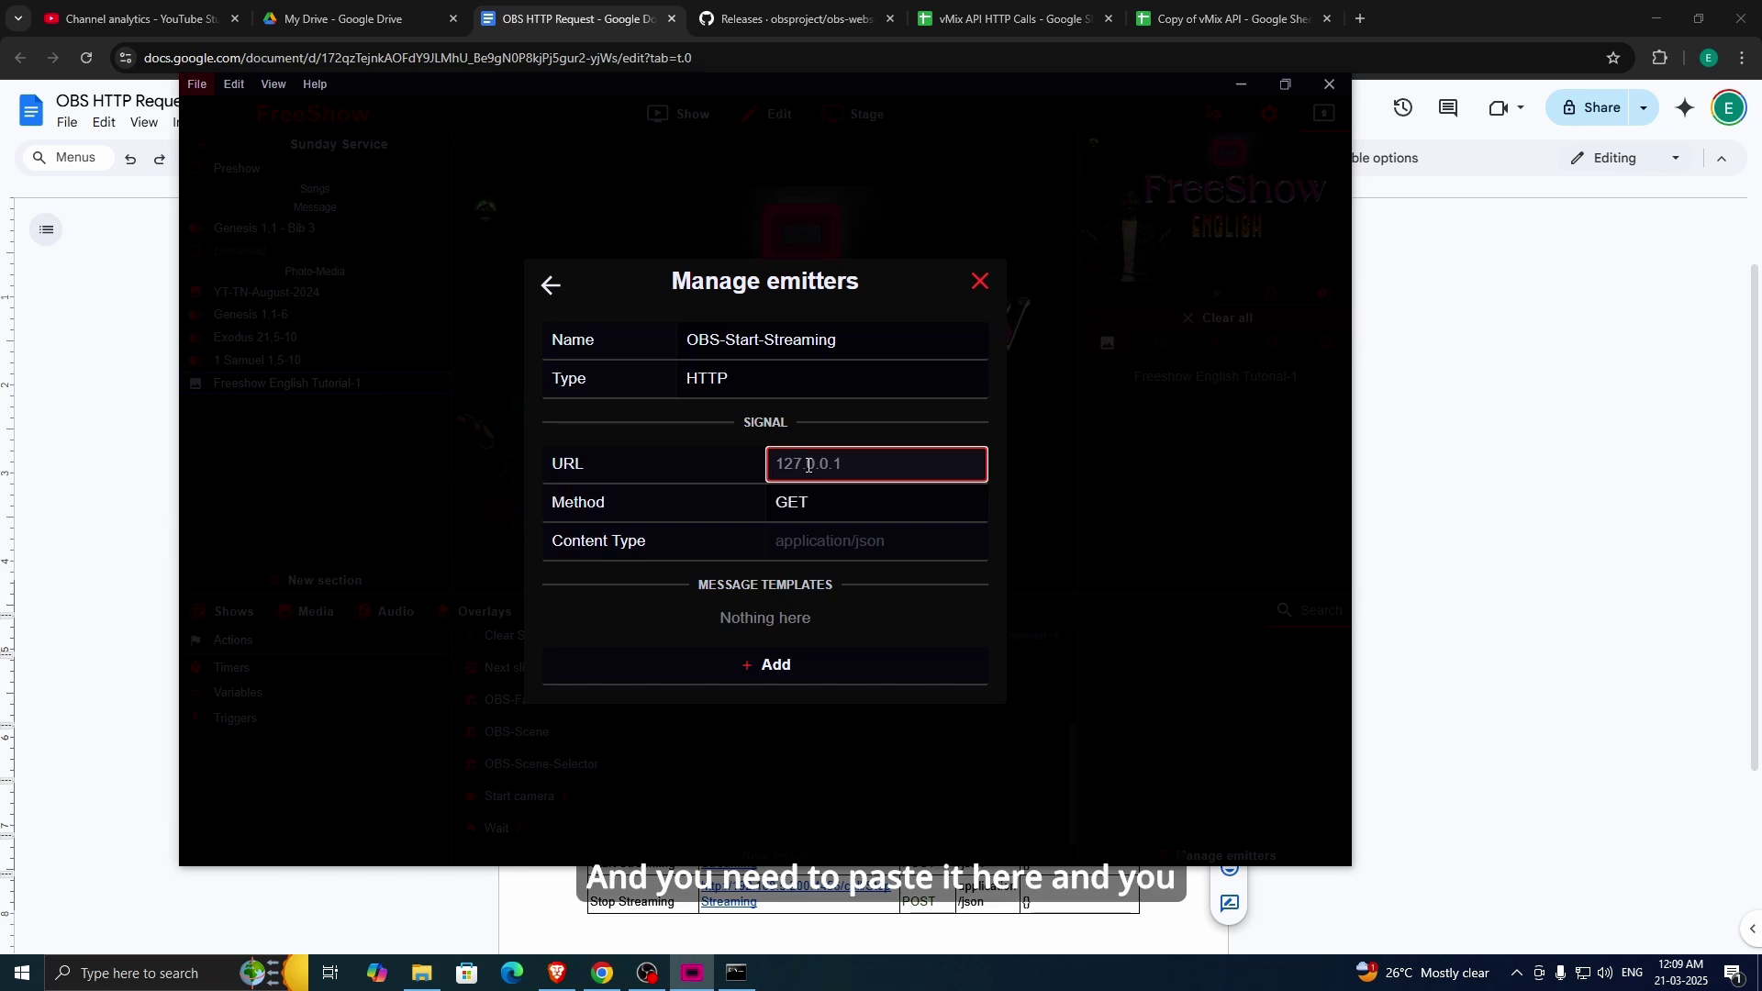
click(797, 504)
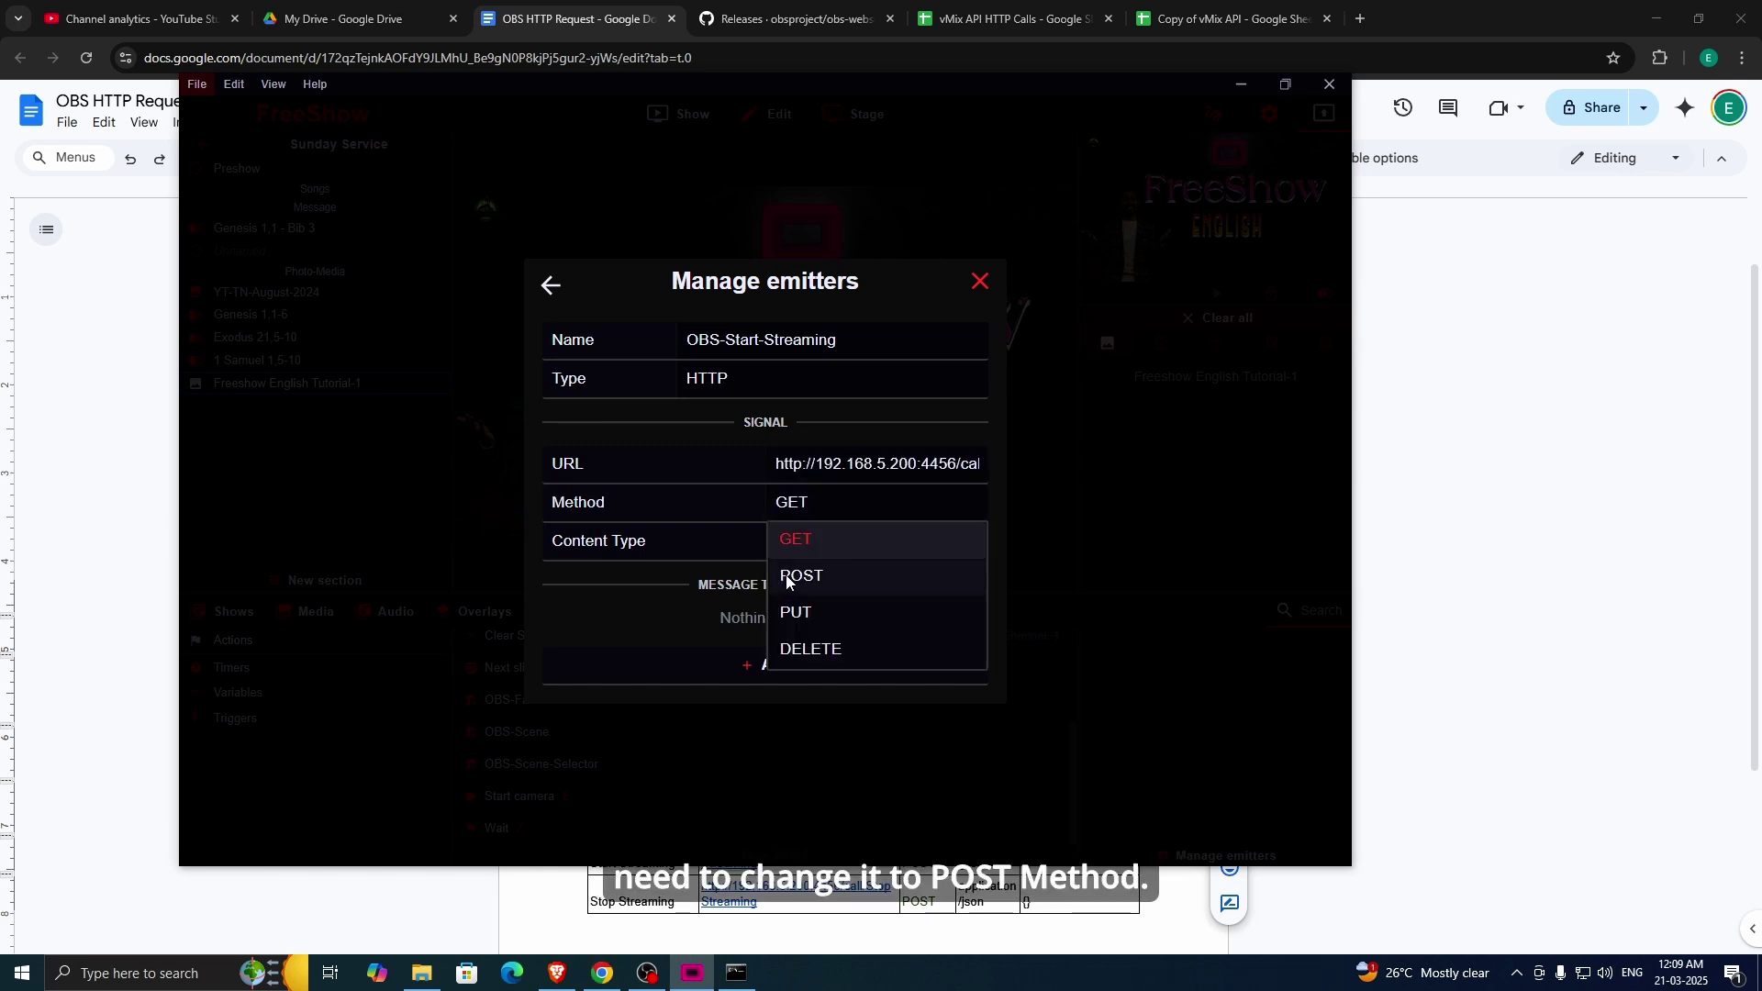
click(799, 576)
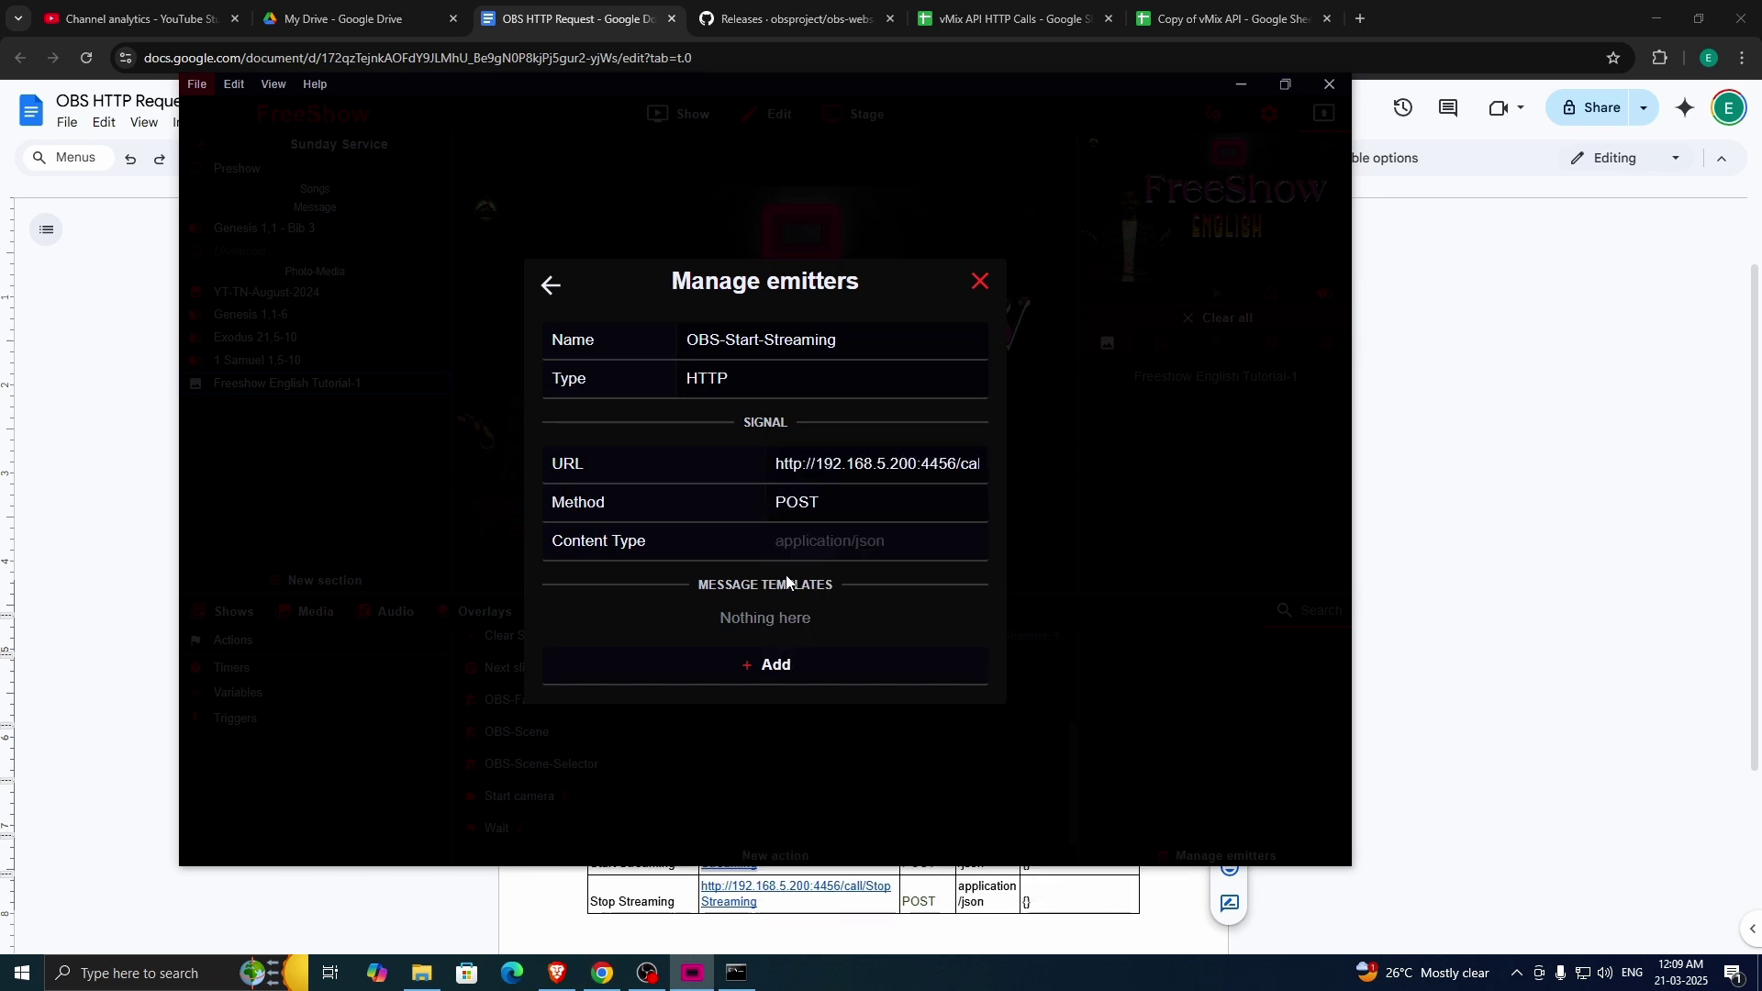
click(552, 285)
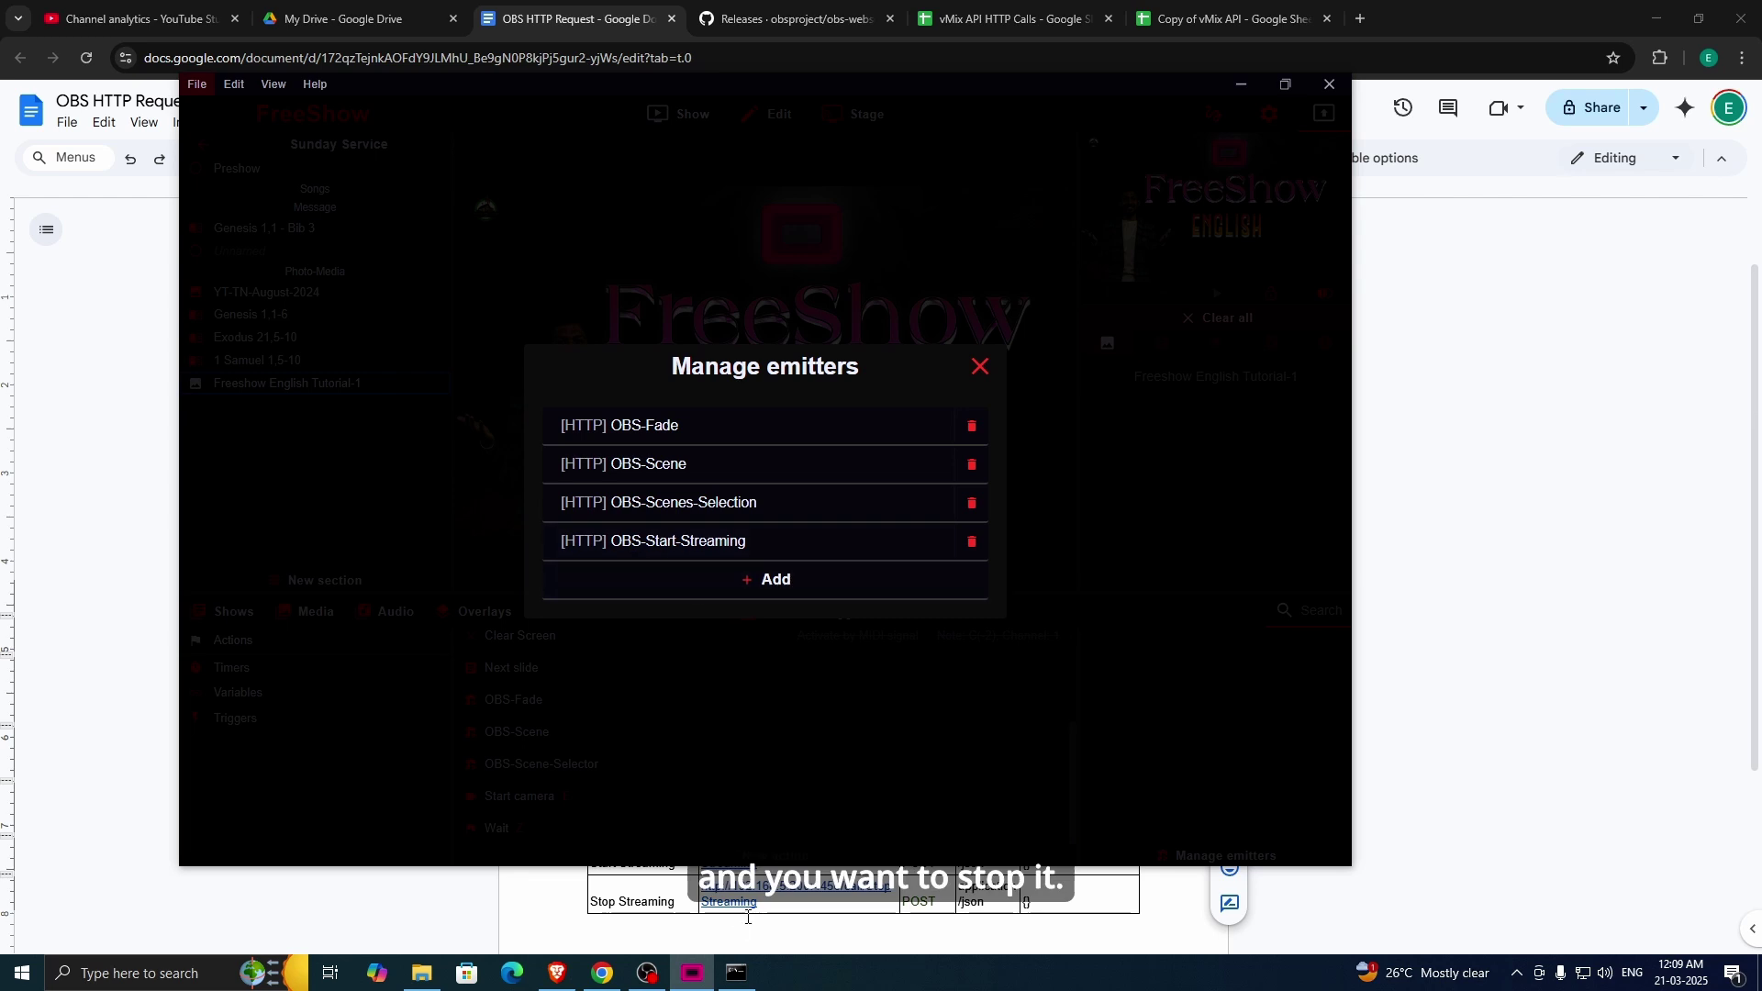
Step: Copy the Stop Streaming URL from the commands table in the OBS HTTP Request document in Google Docs
click(775, 904)
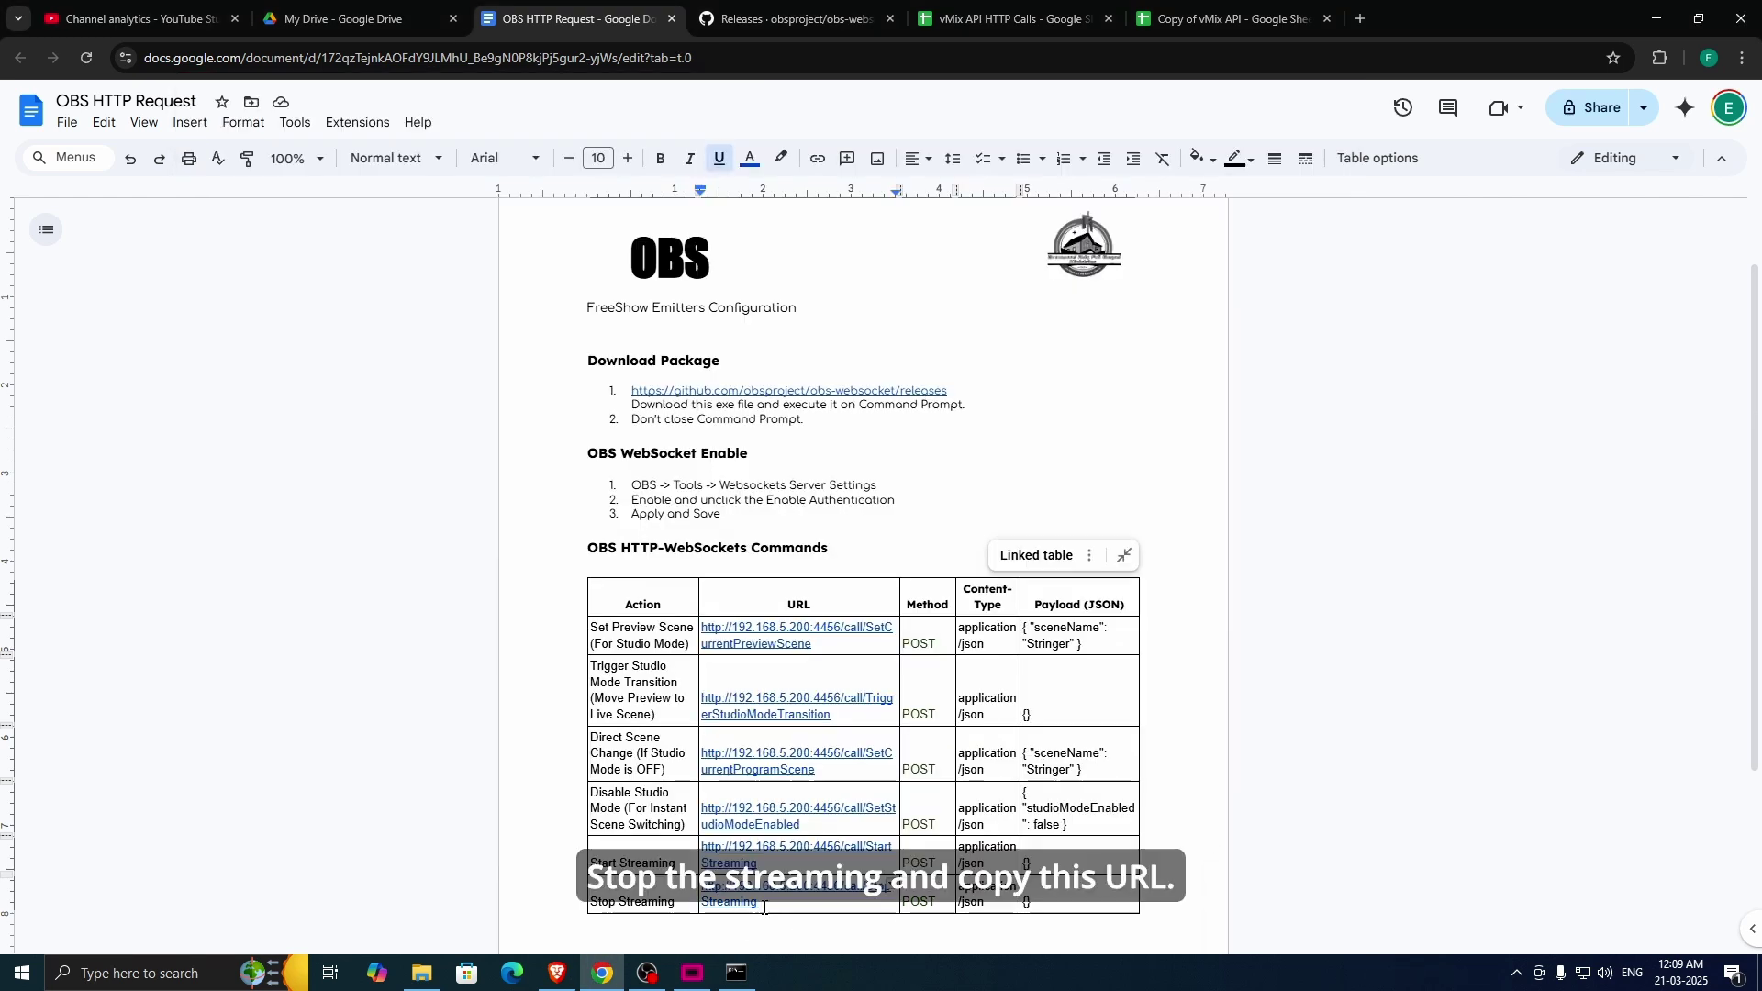
drag(701, 887, 758, 903)
key(ctrl+c)
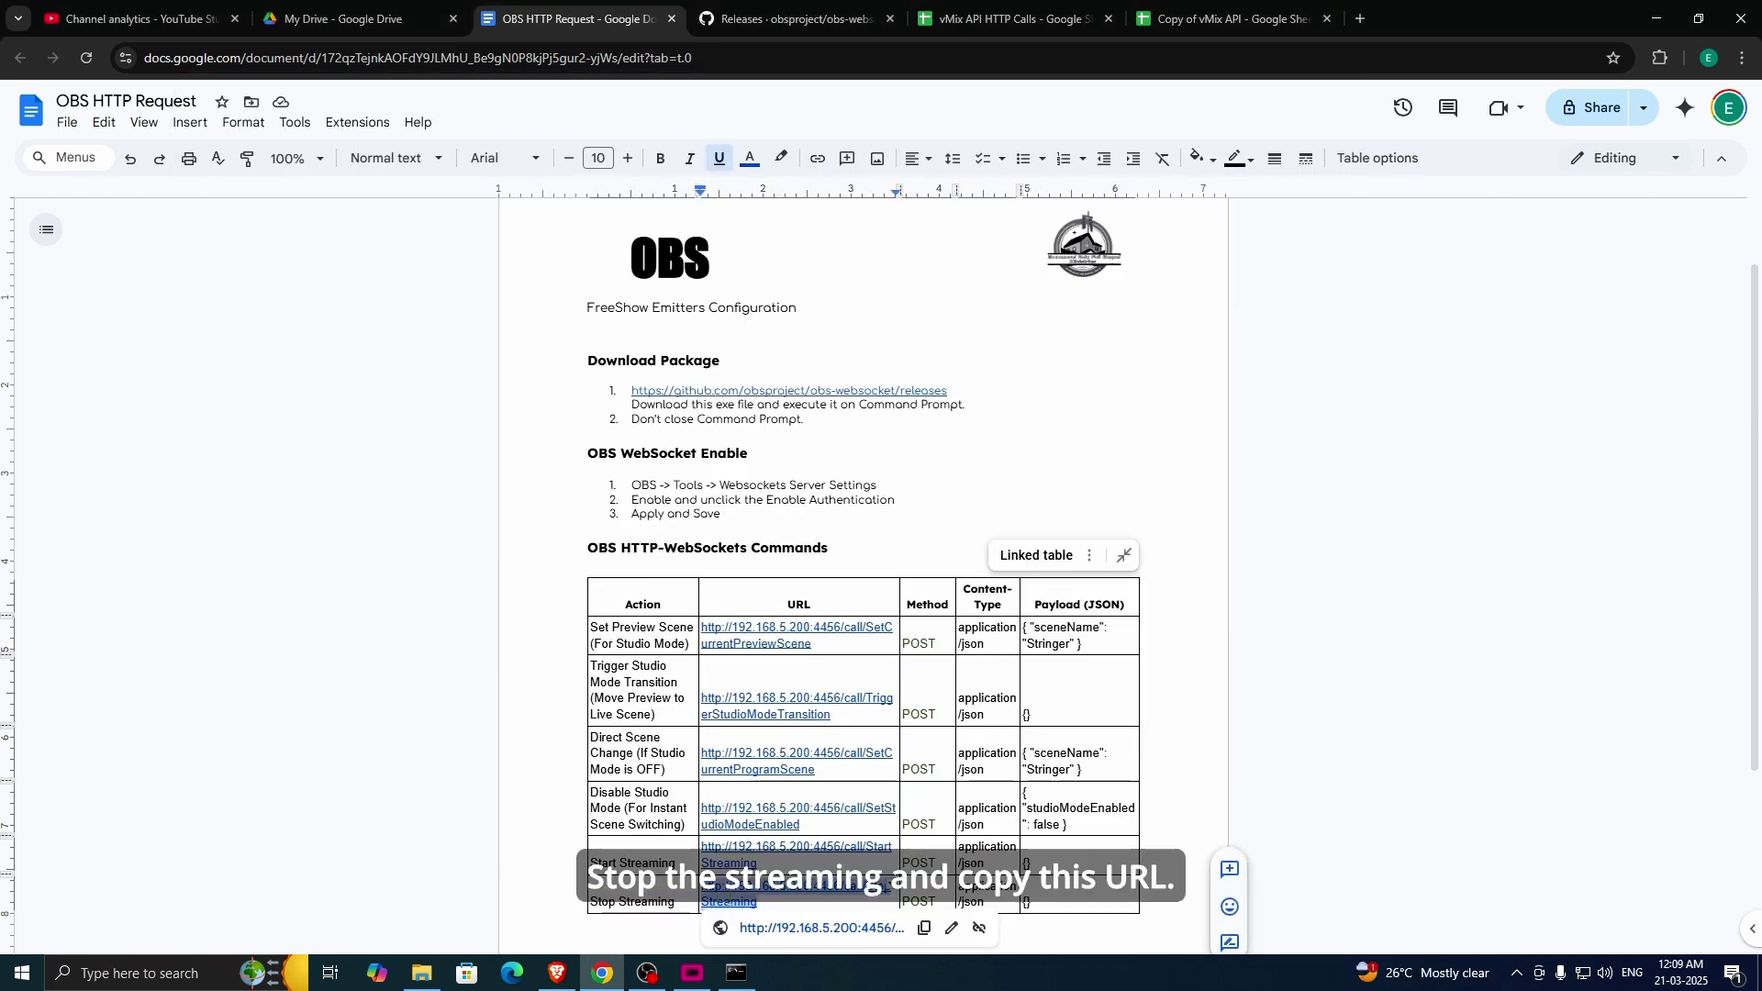
Step: Back in FreeShow, add another HTTP emitter named OBS-Stop-Streaming
click(693, 972)
click(774, 578)
click(733, 343)
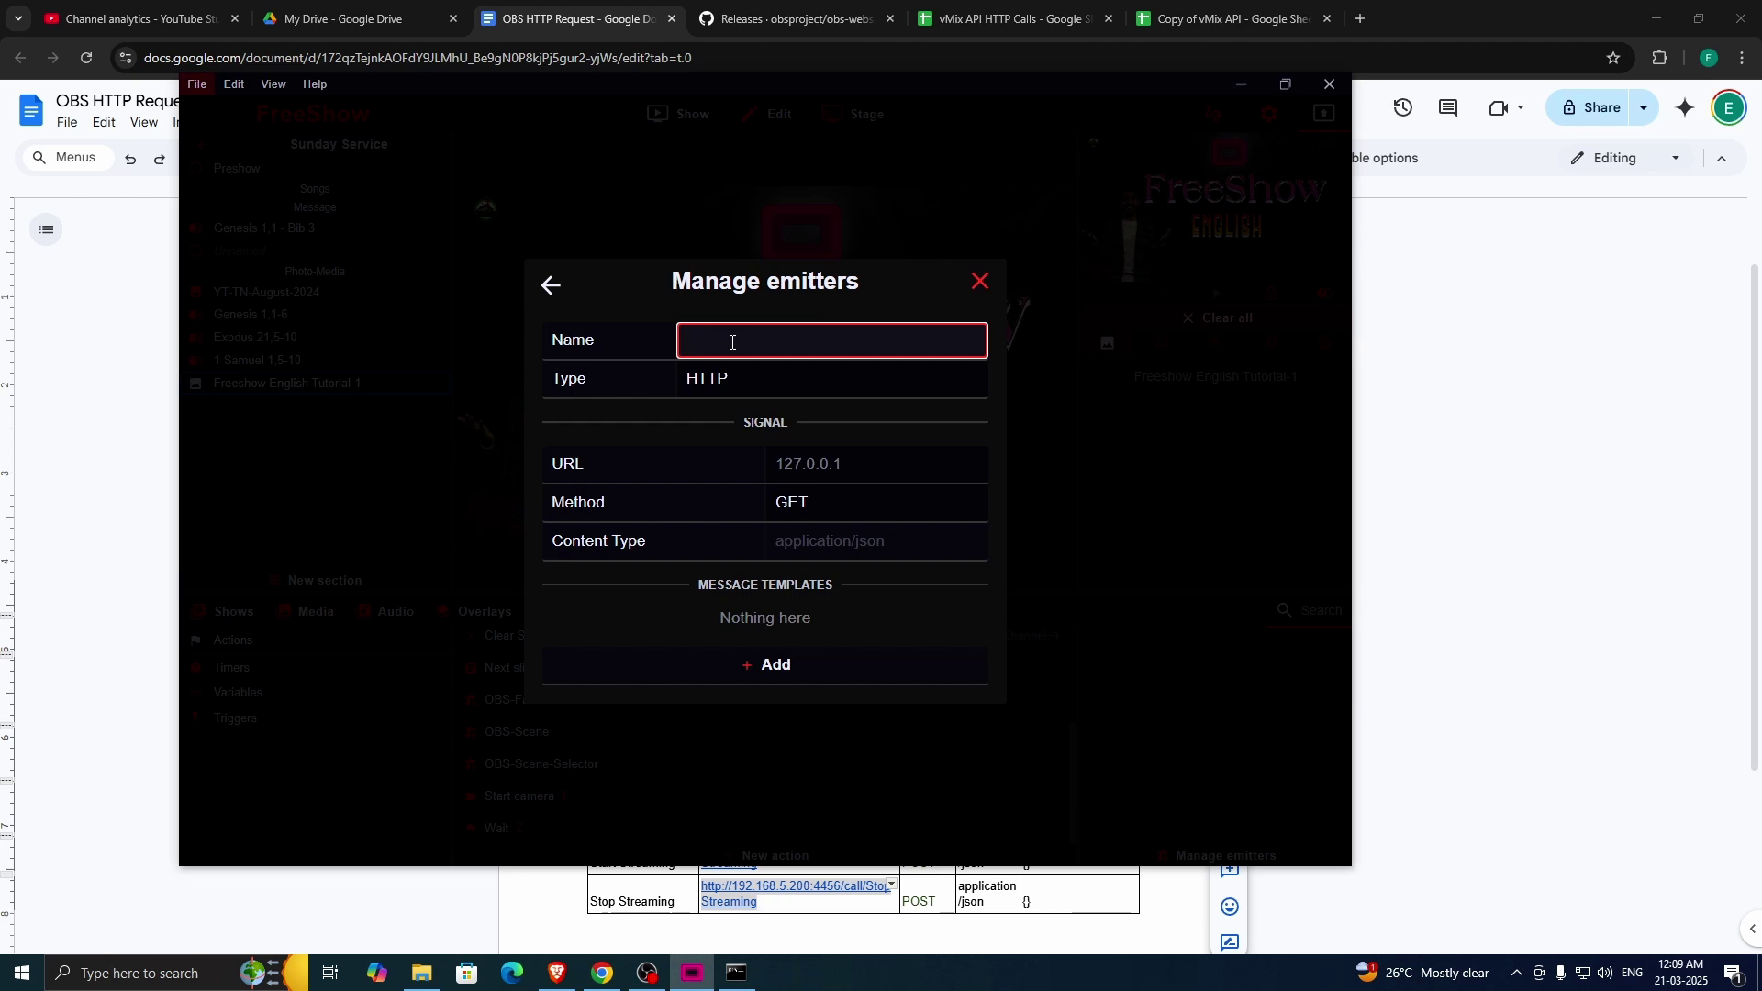
text(OBS-Stao)
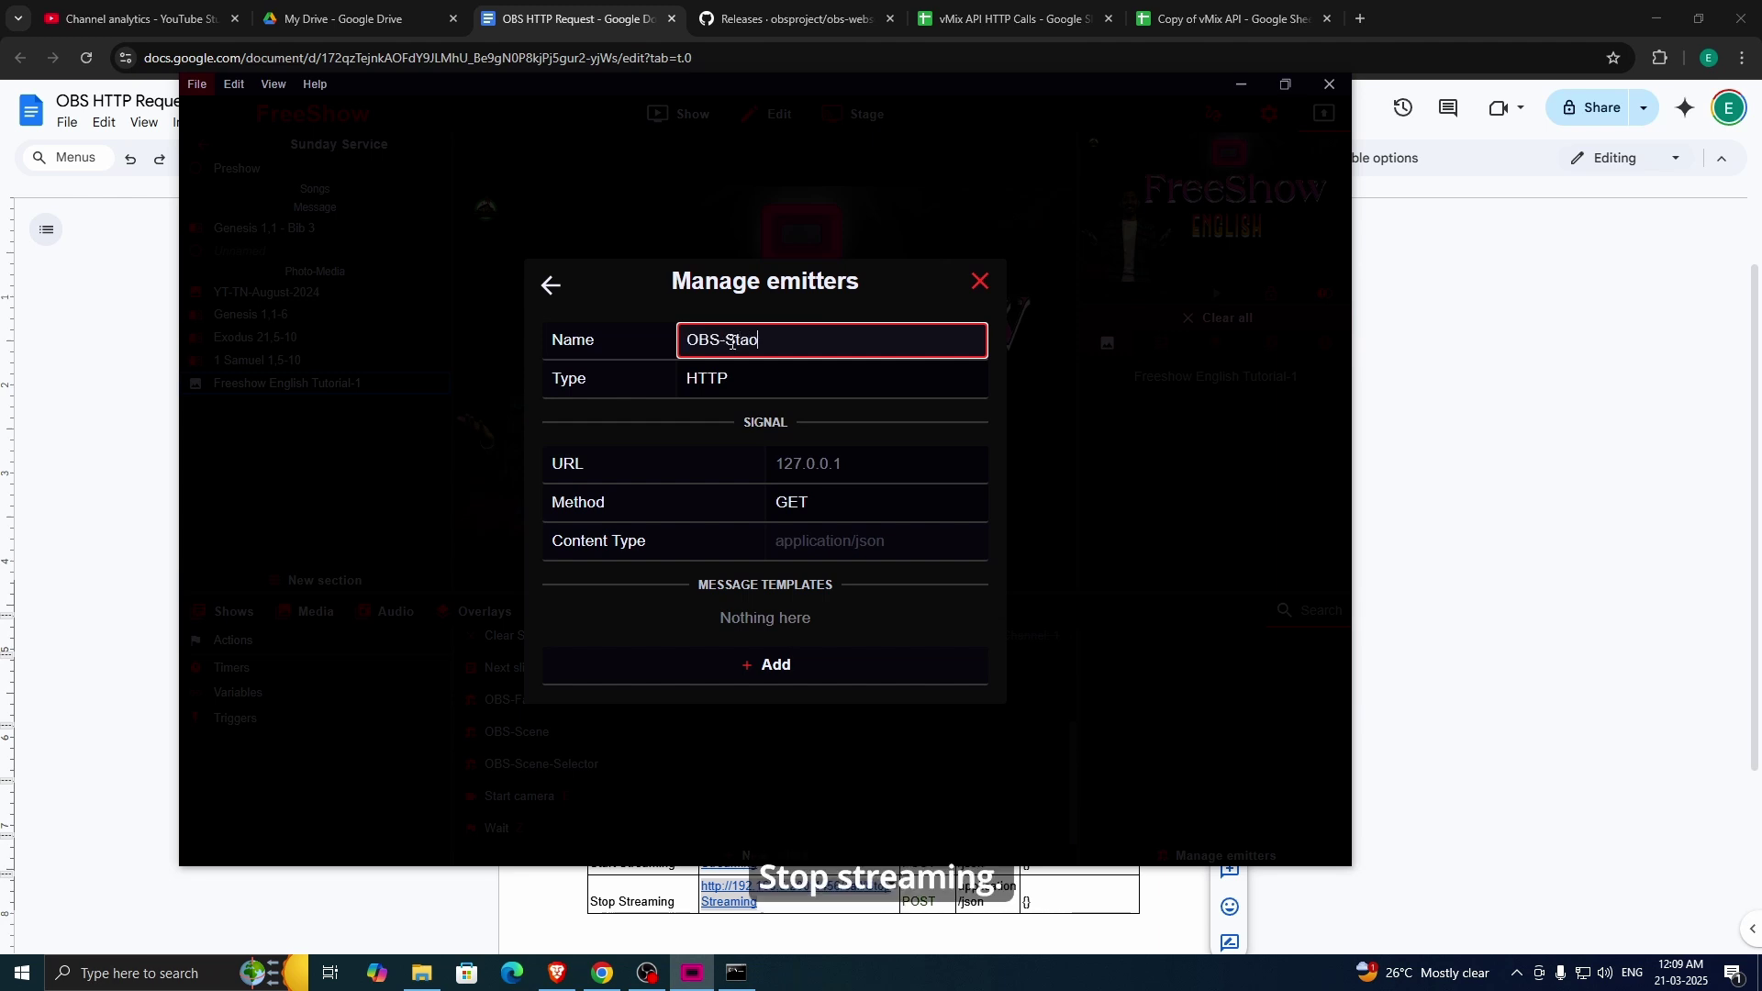
key(BackSpace)
key(BackSpace)
text(op-Streaming)
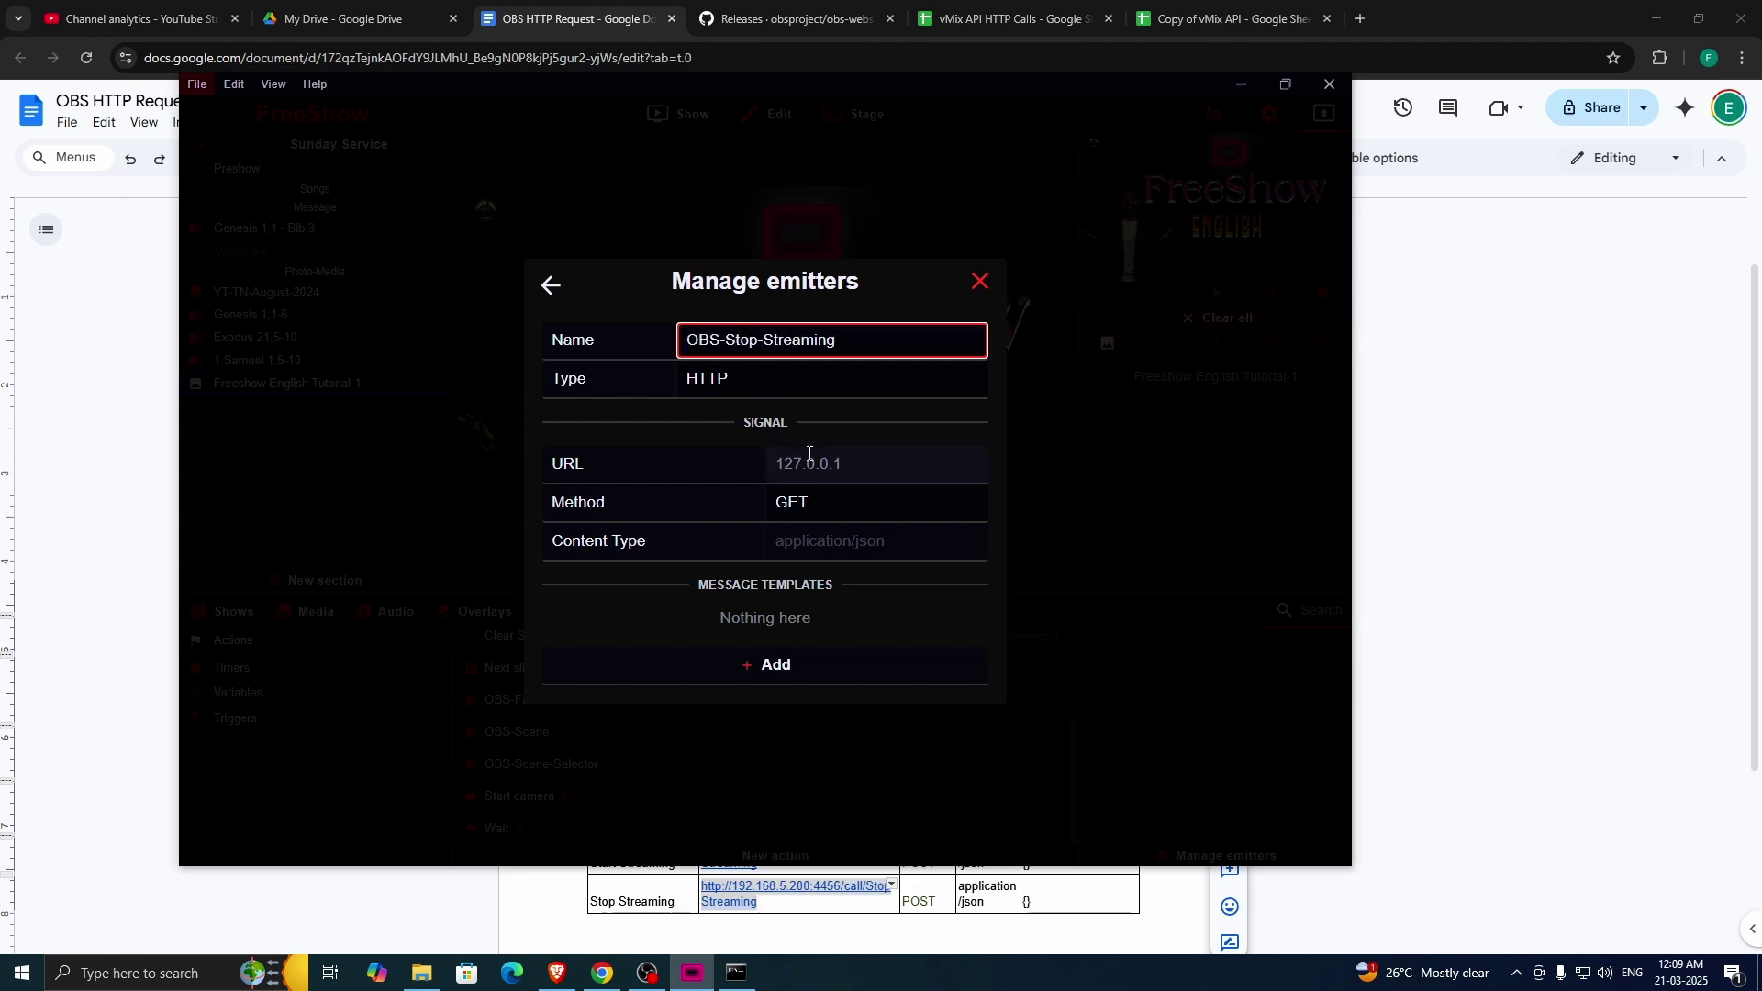
Step: Paste the copied Stop Streaming URL into the emitter, set its method to POST and close the emitter manager
click(806, 463)
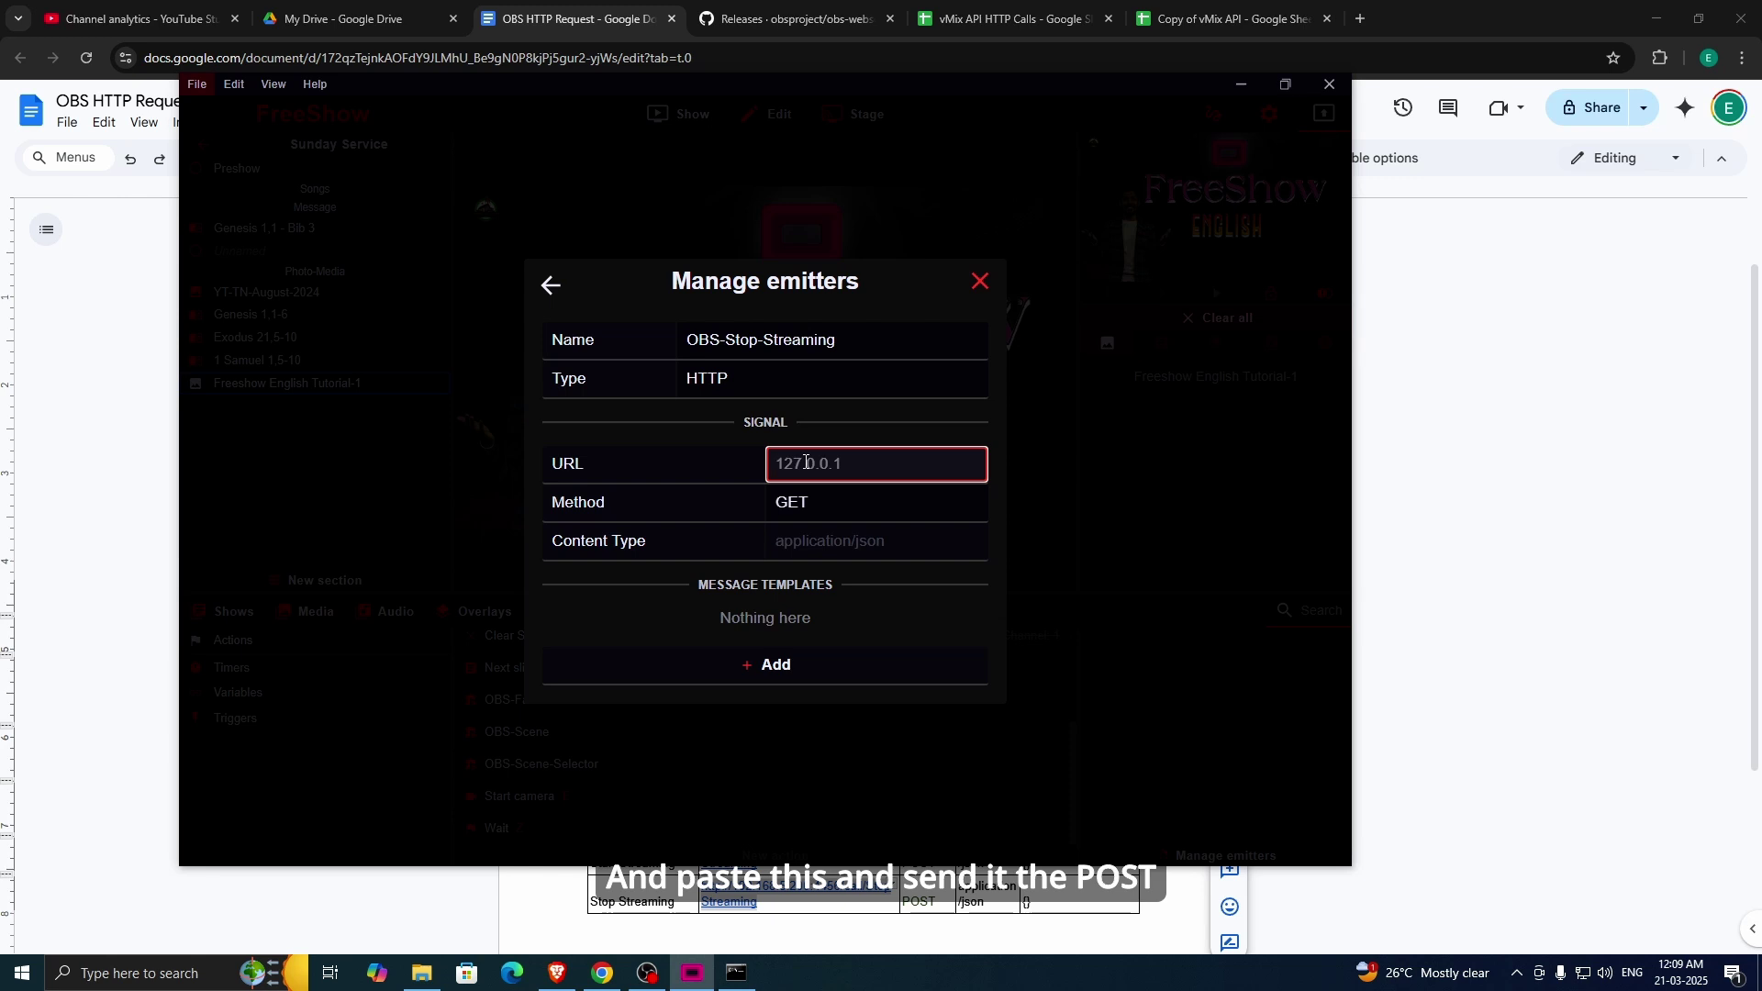
key(ctrl+v)
click(806, 503)
click(782, 574)
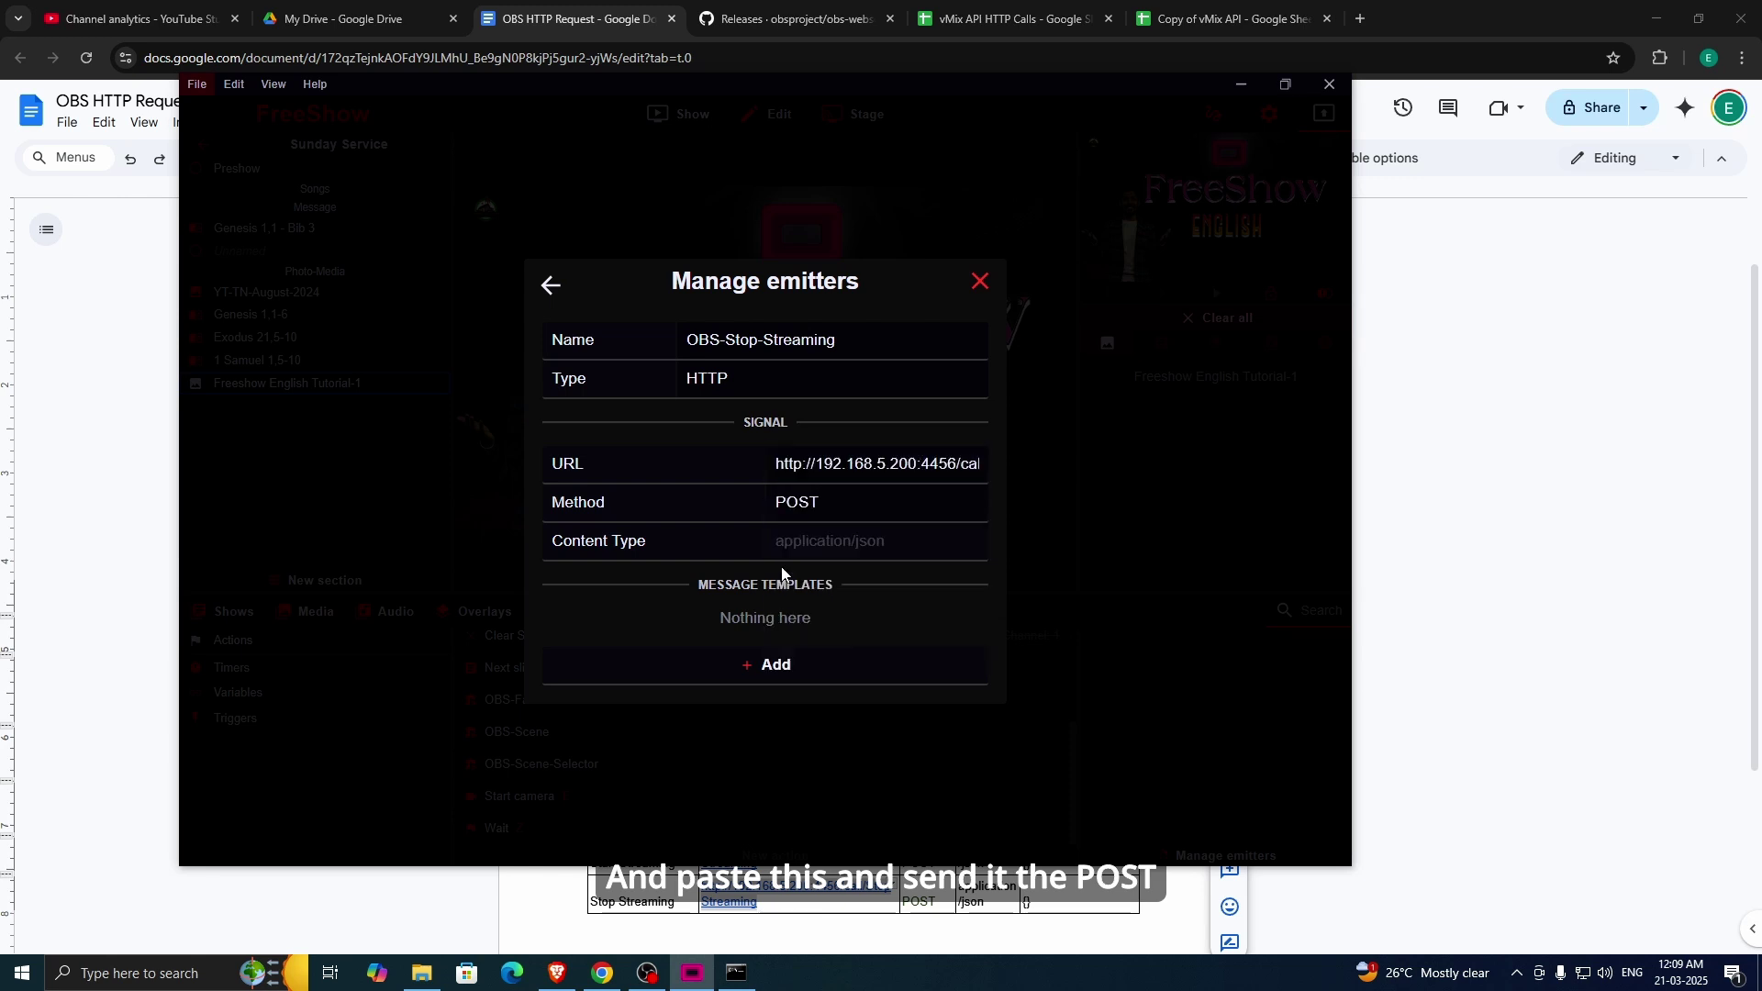
click(550, 285)
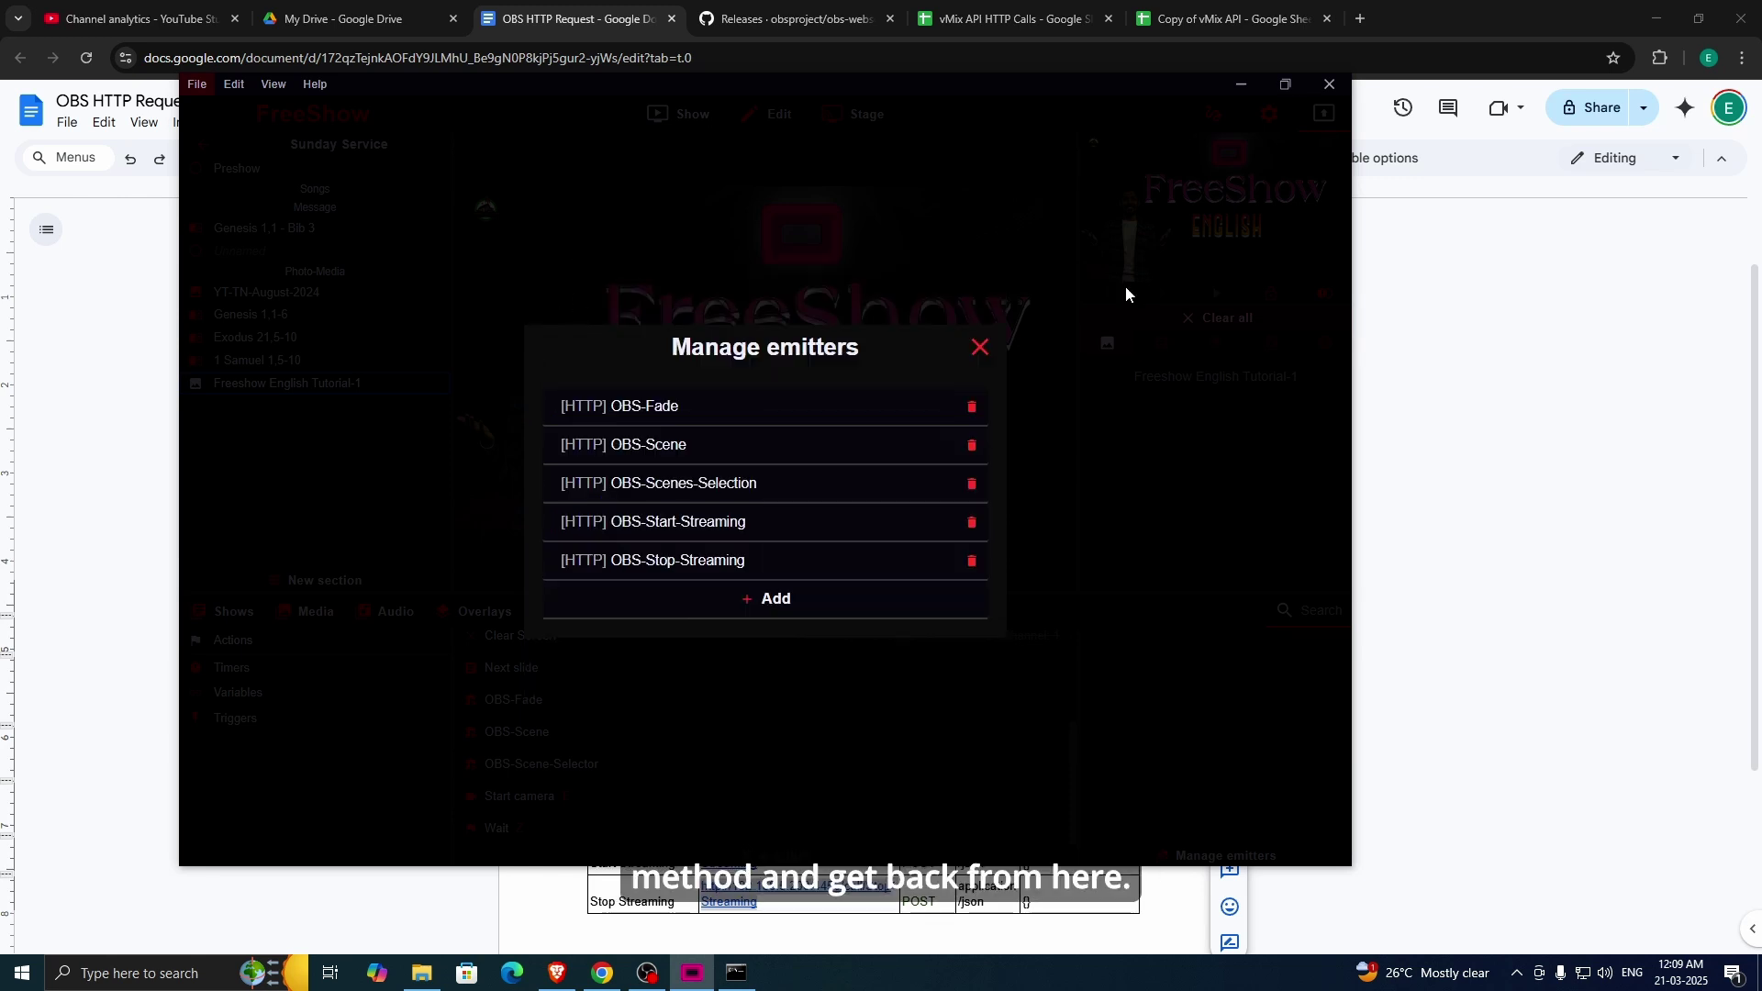
click(980, 348)
Step: Create another new action that uses Emit data, ready for a streaming emitter
click(745, 851)
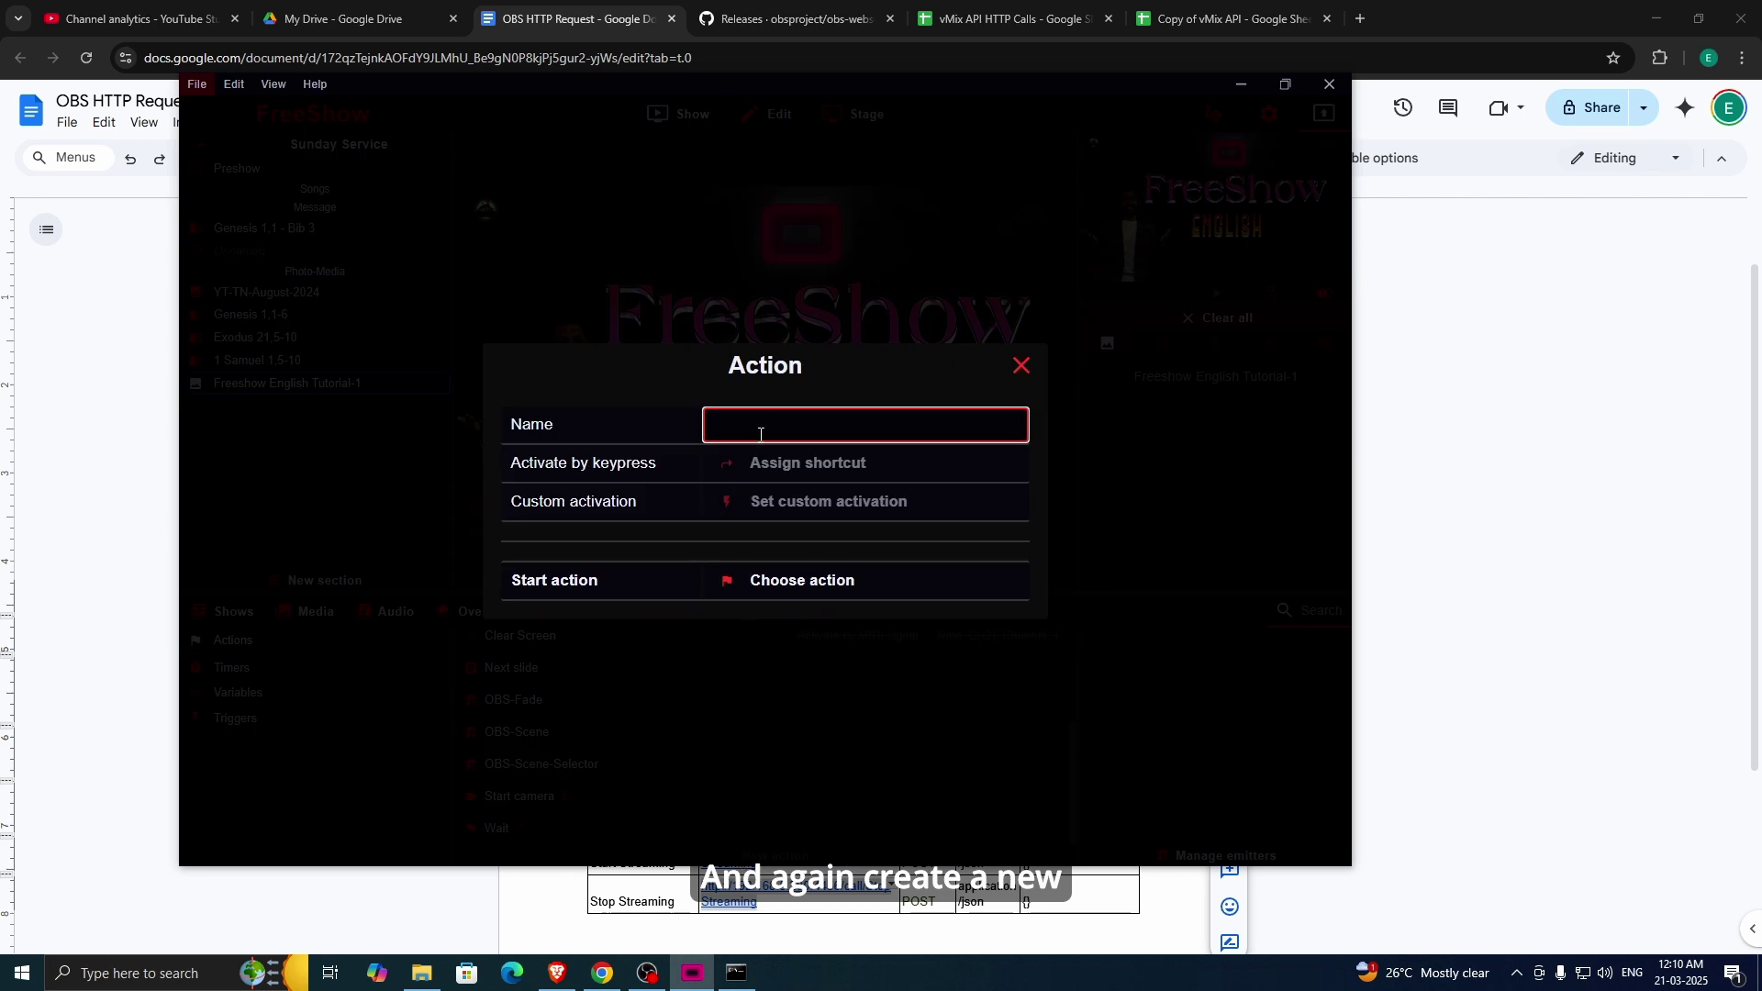
click(780, 580)
scroll(560, 690, down, 1)
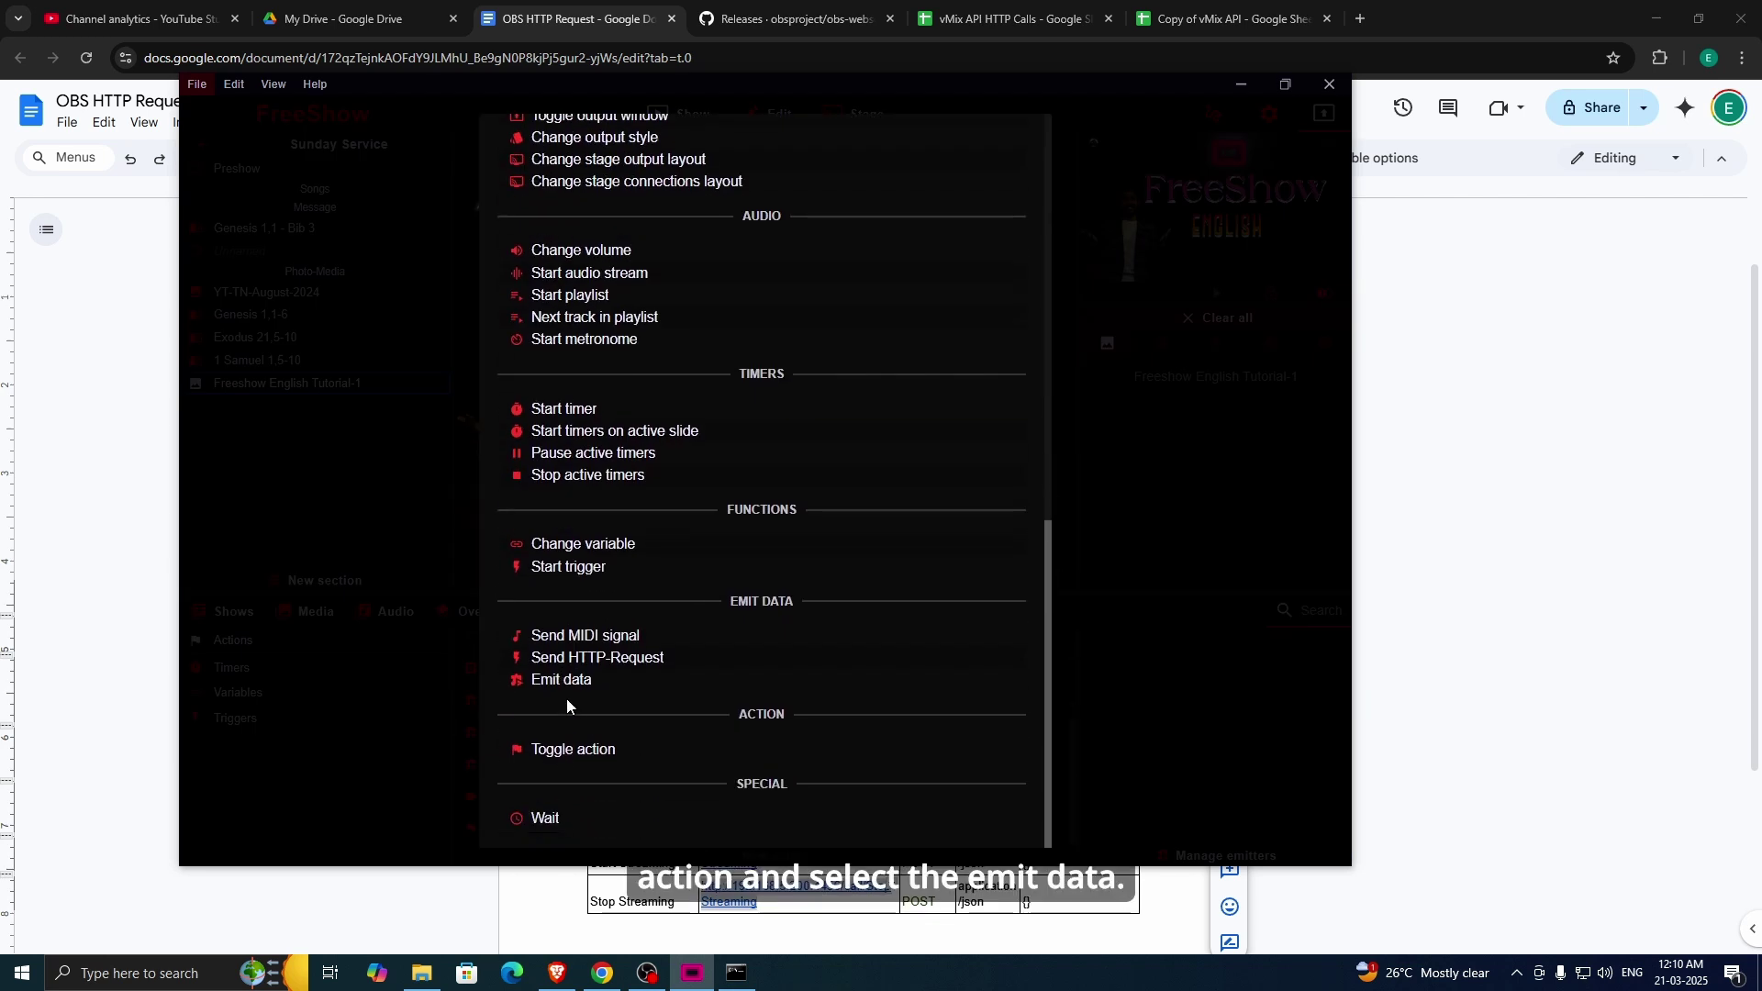
click(570, 684)
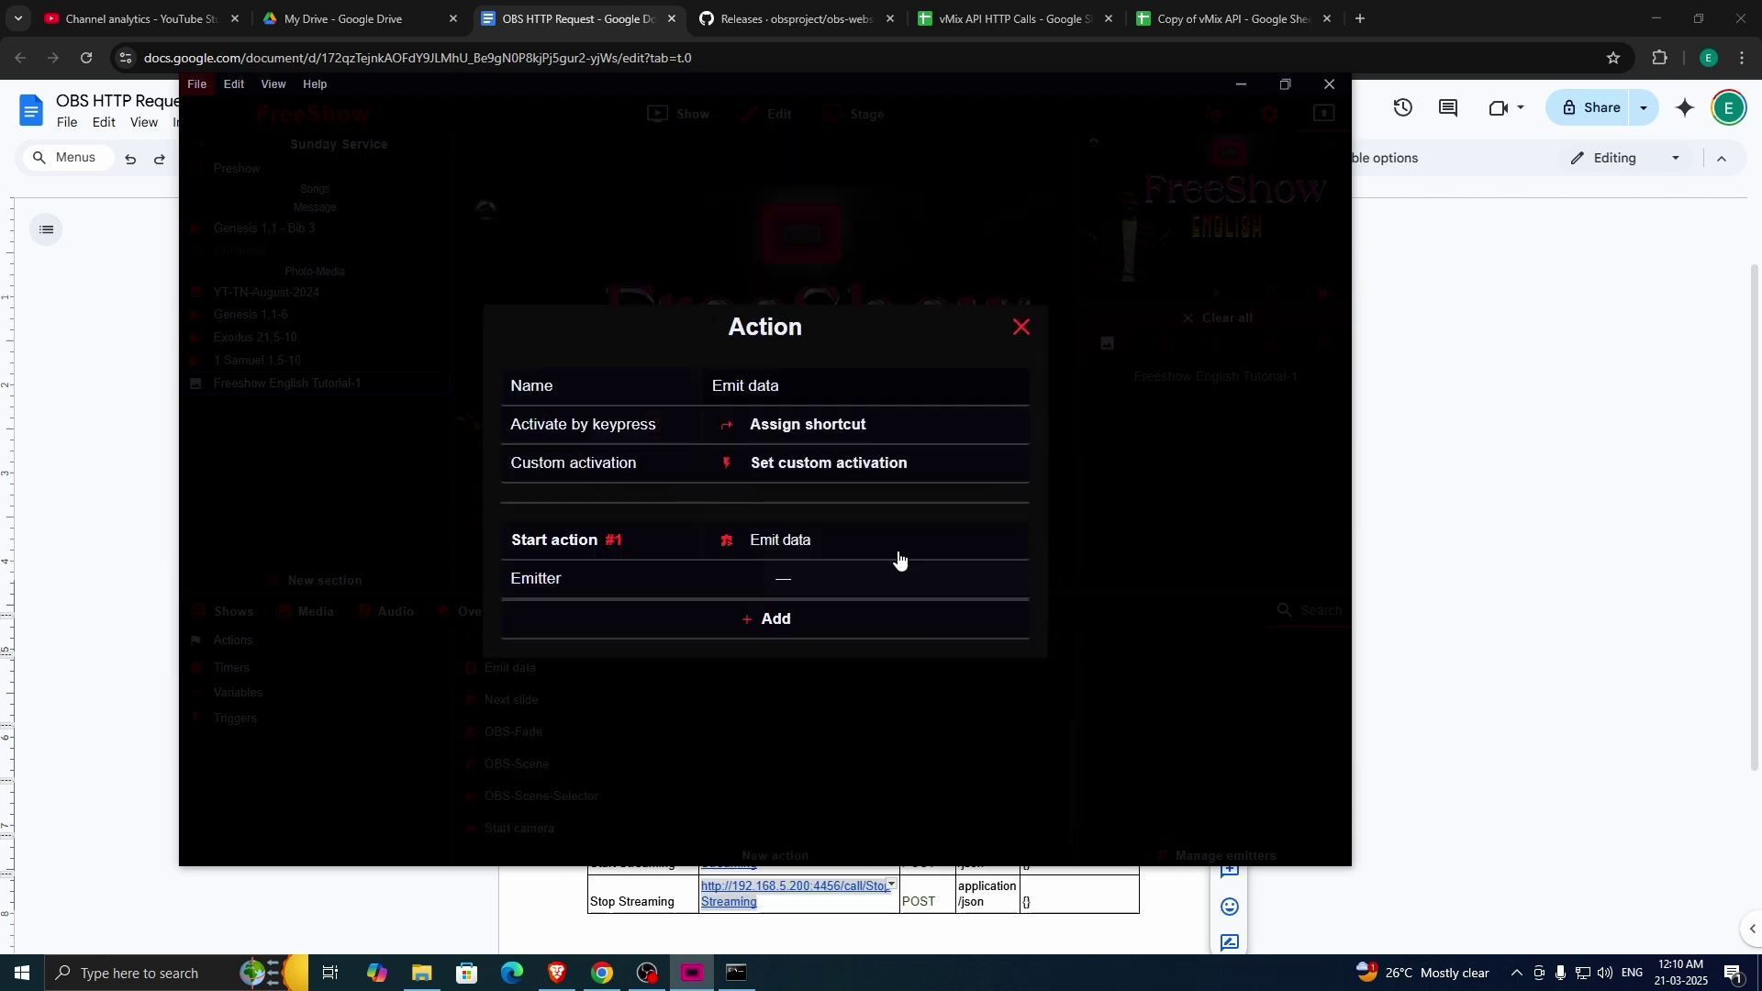
Step: Set the new action's emitter to OBS-Start-Streaming and close the action settings
click(807, 578)
scroll(868, 643, down, 1)
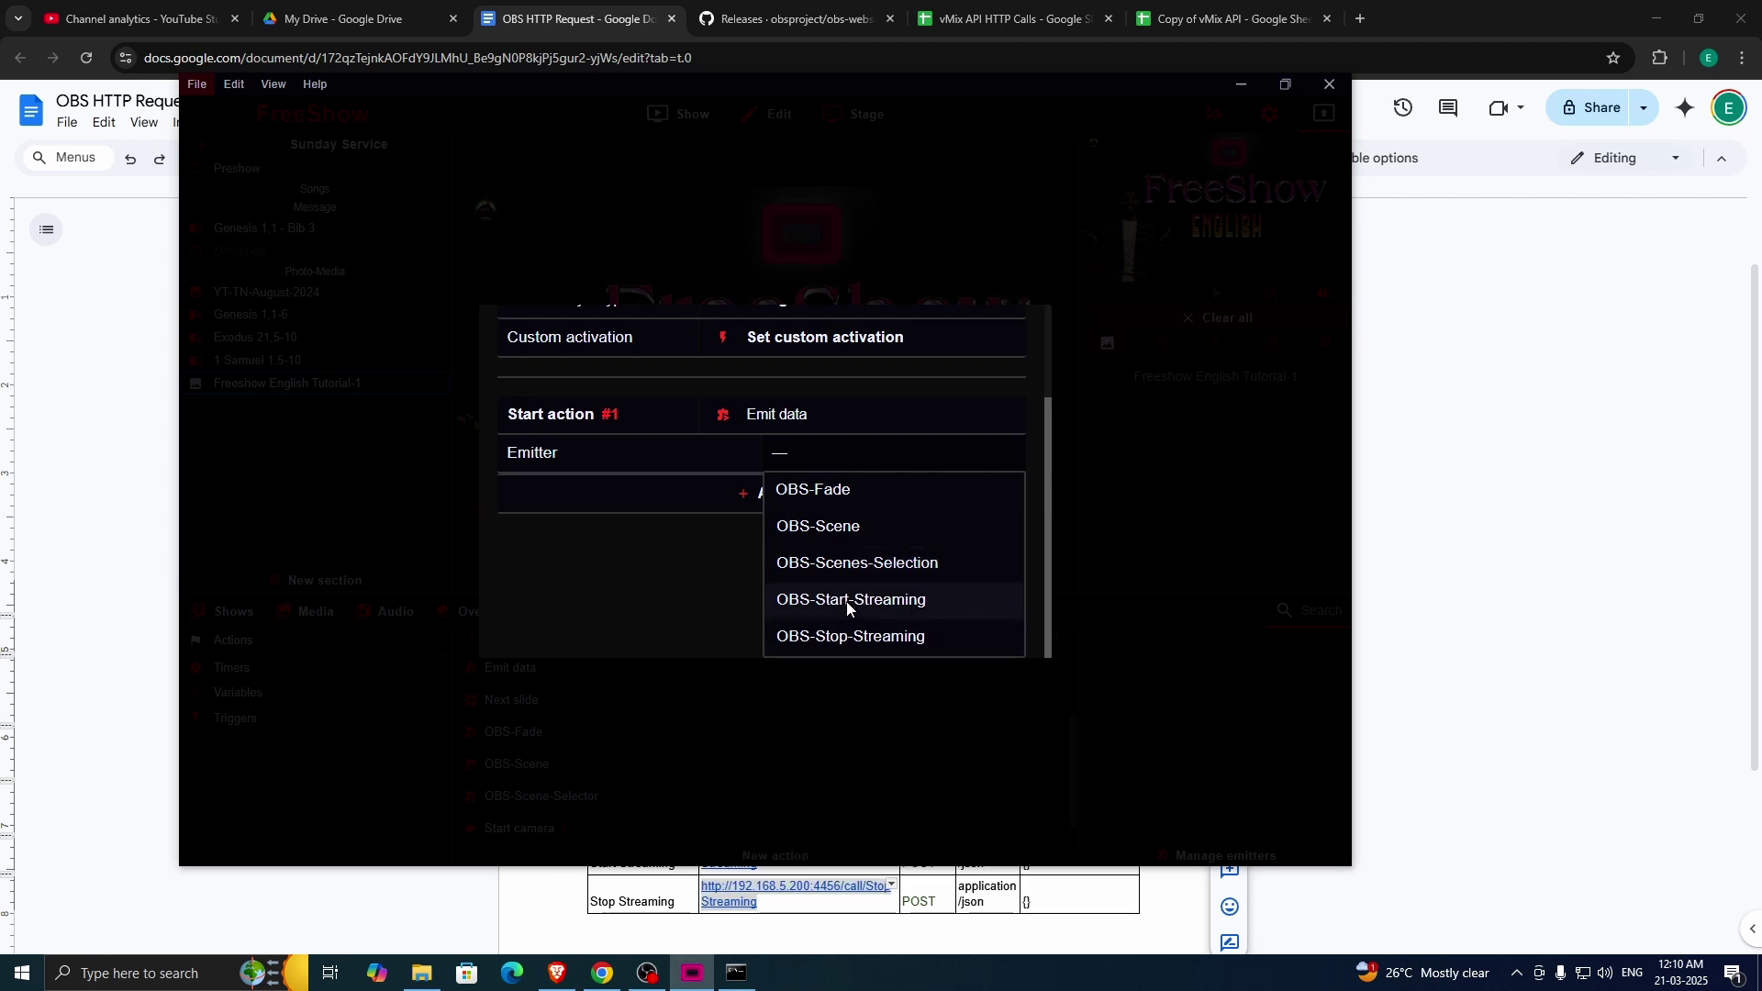
click(846, 602)
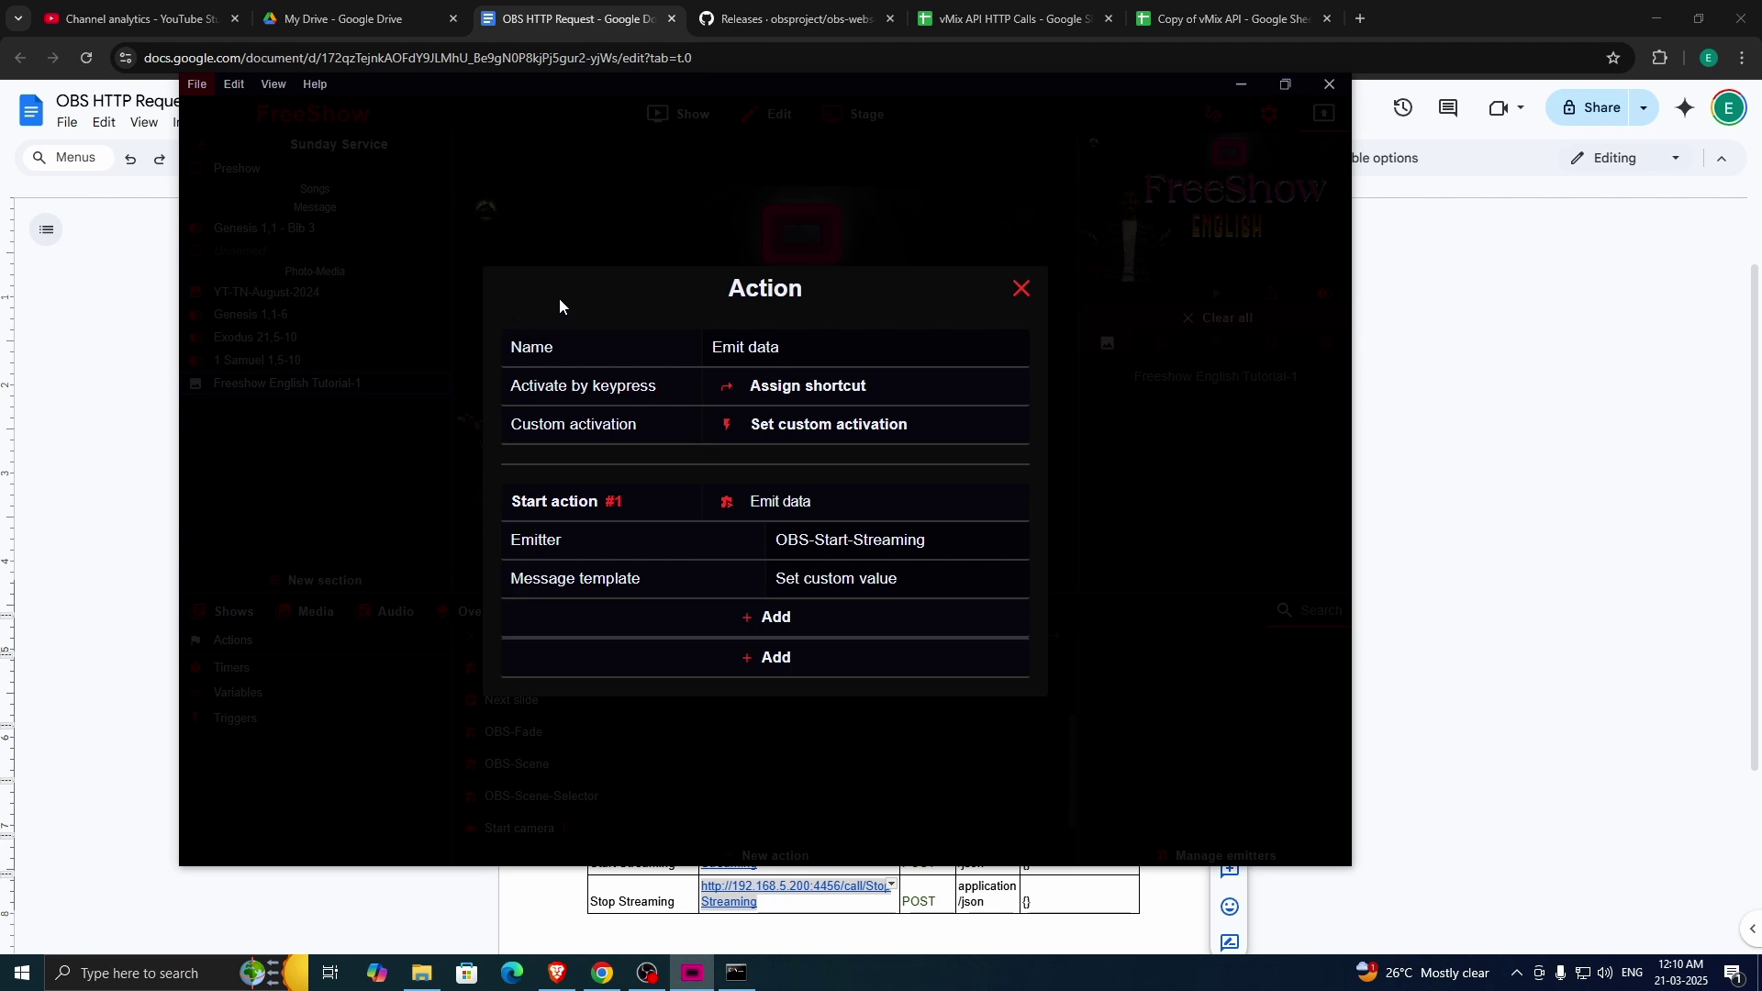
click(1021, 288)
Step: Rename the Emit data action to OBS-Start-Streaming, check its assigned emitter and close its settings
scroll(527, 760, up, 3)
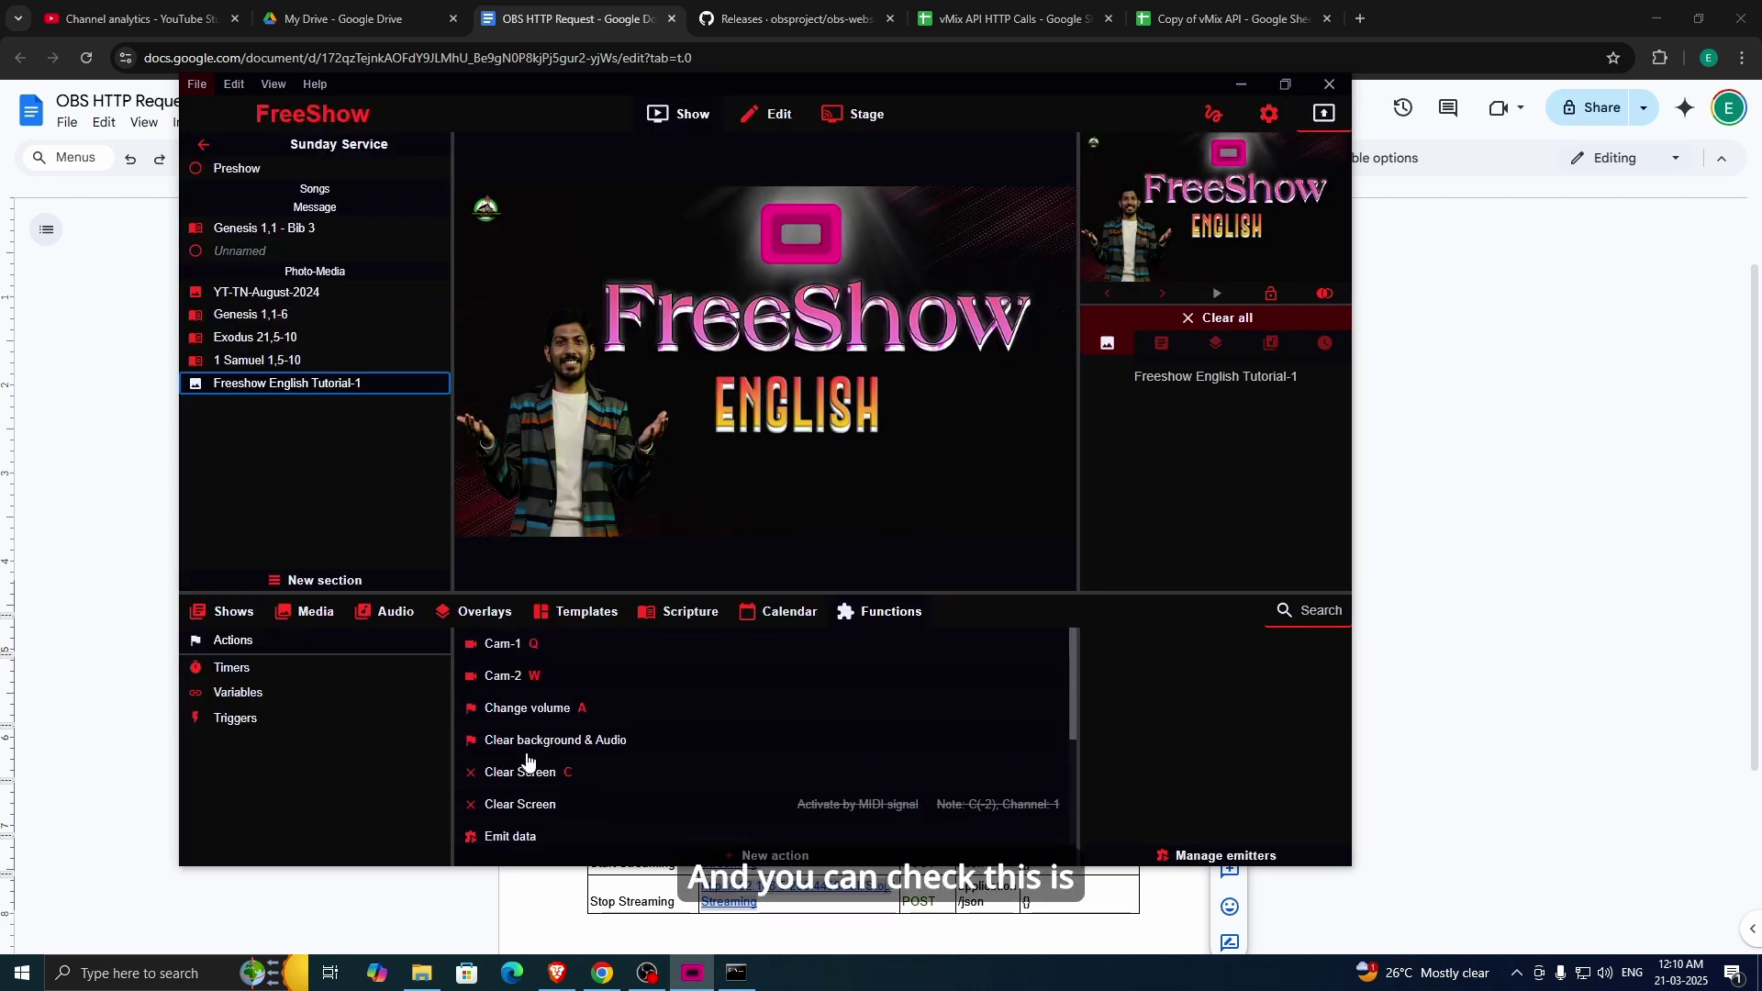
scroll(526, 760, down, 3)
right_click(519, 732)
click(573, 581)
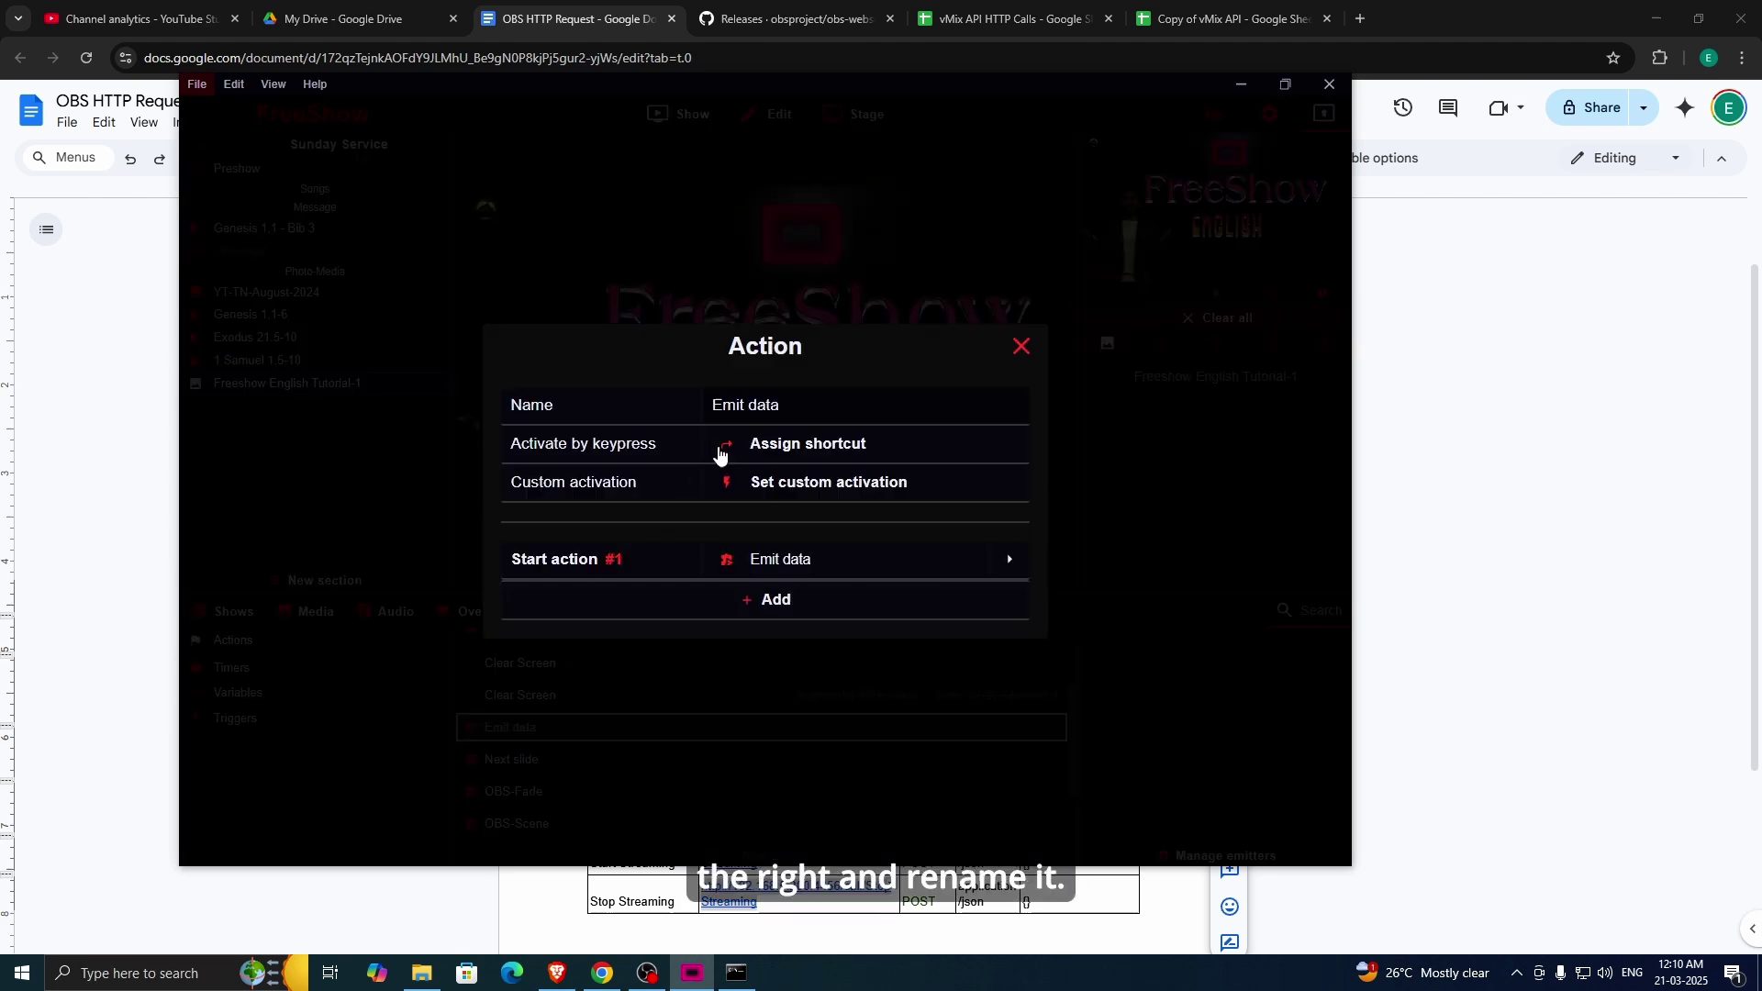
click(786, 406)
text(OBS-Start)
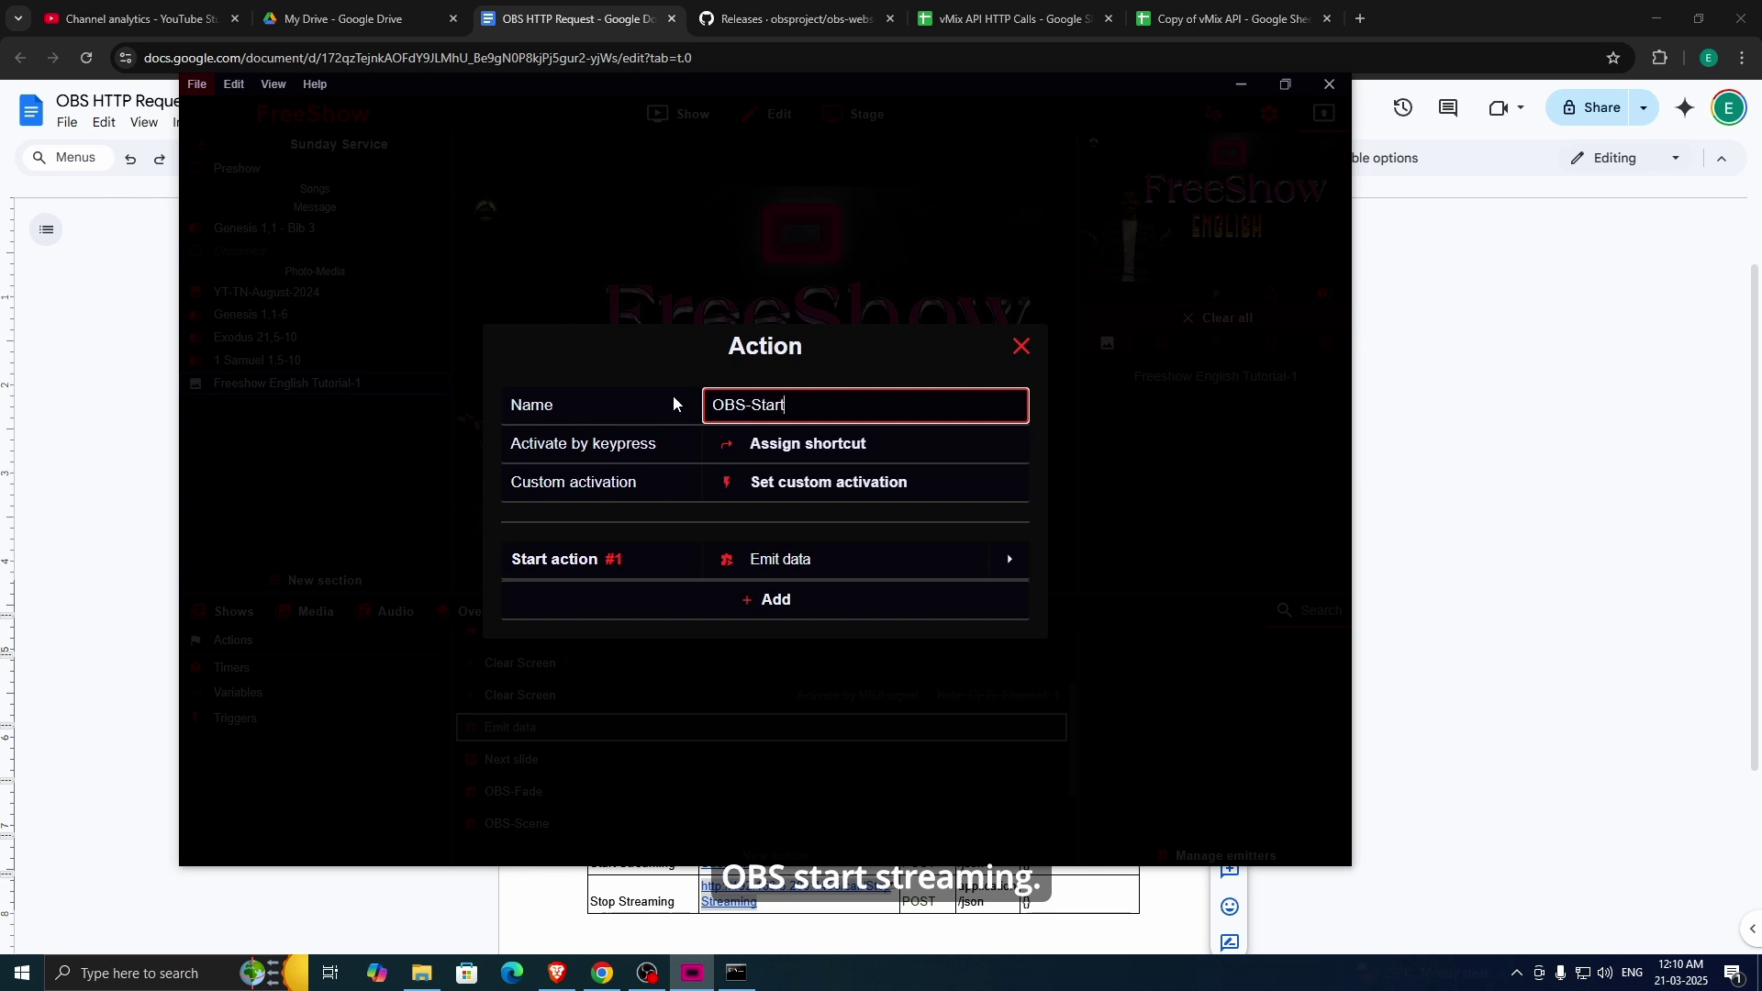
text(-Streaming)
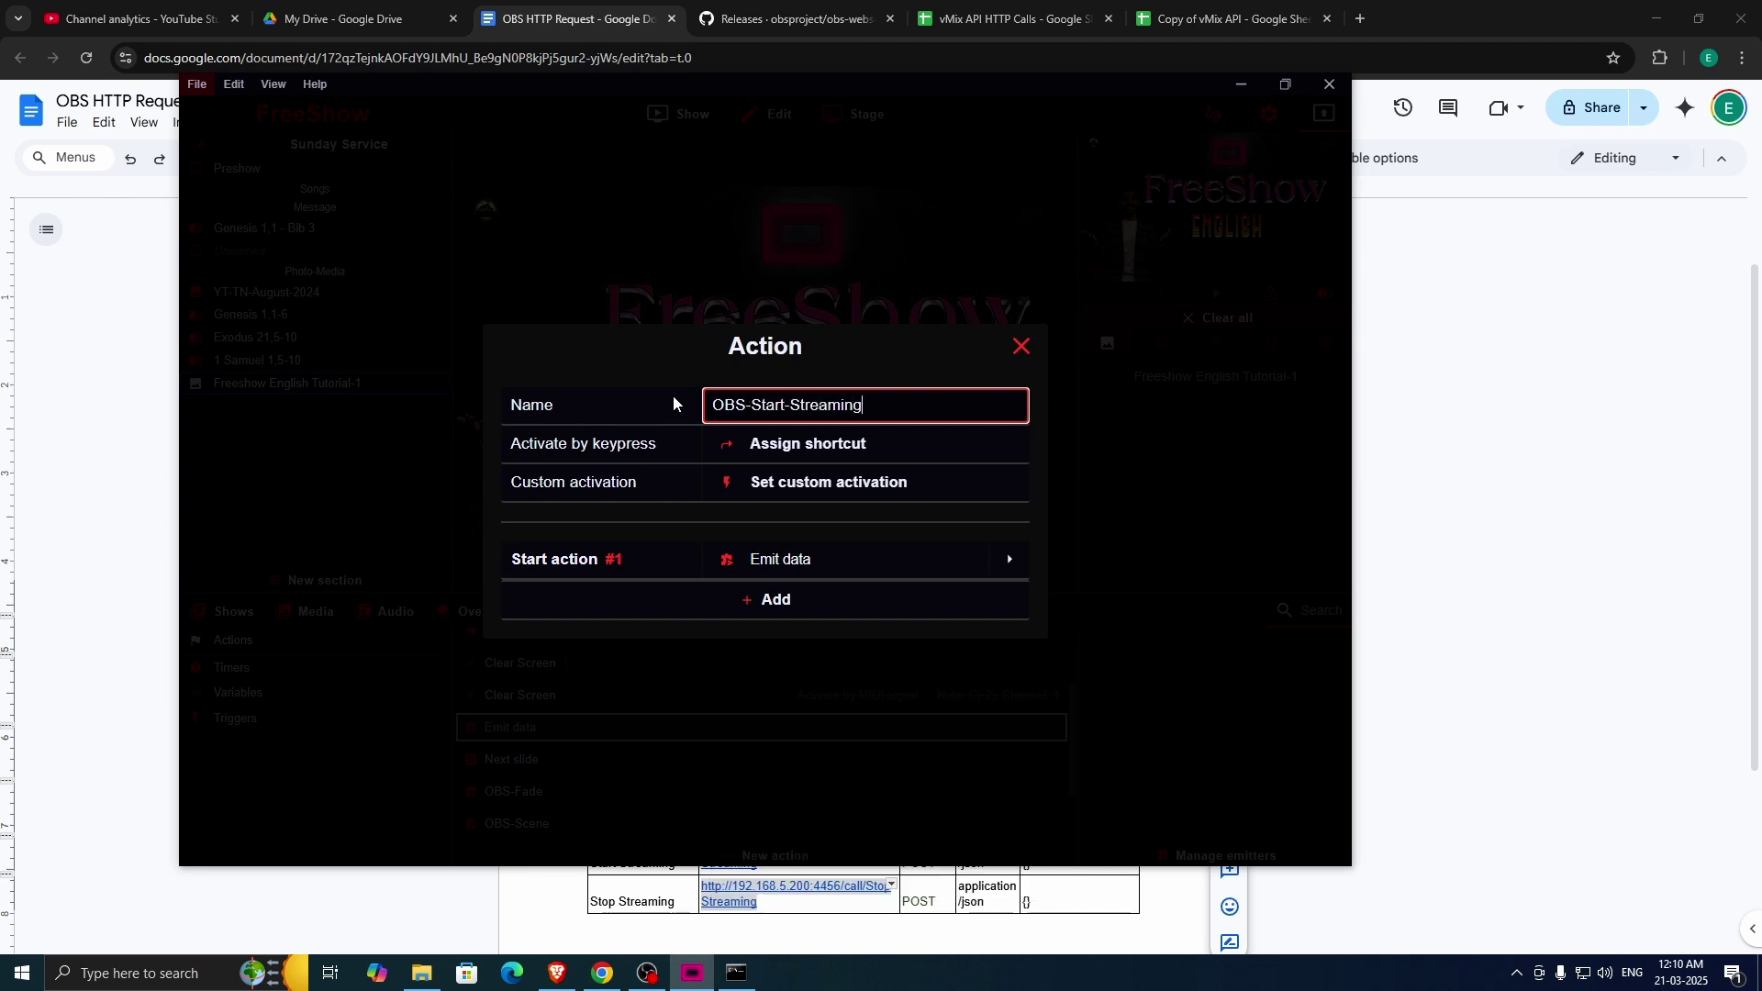
click(1010, 559)
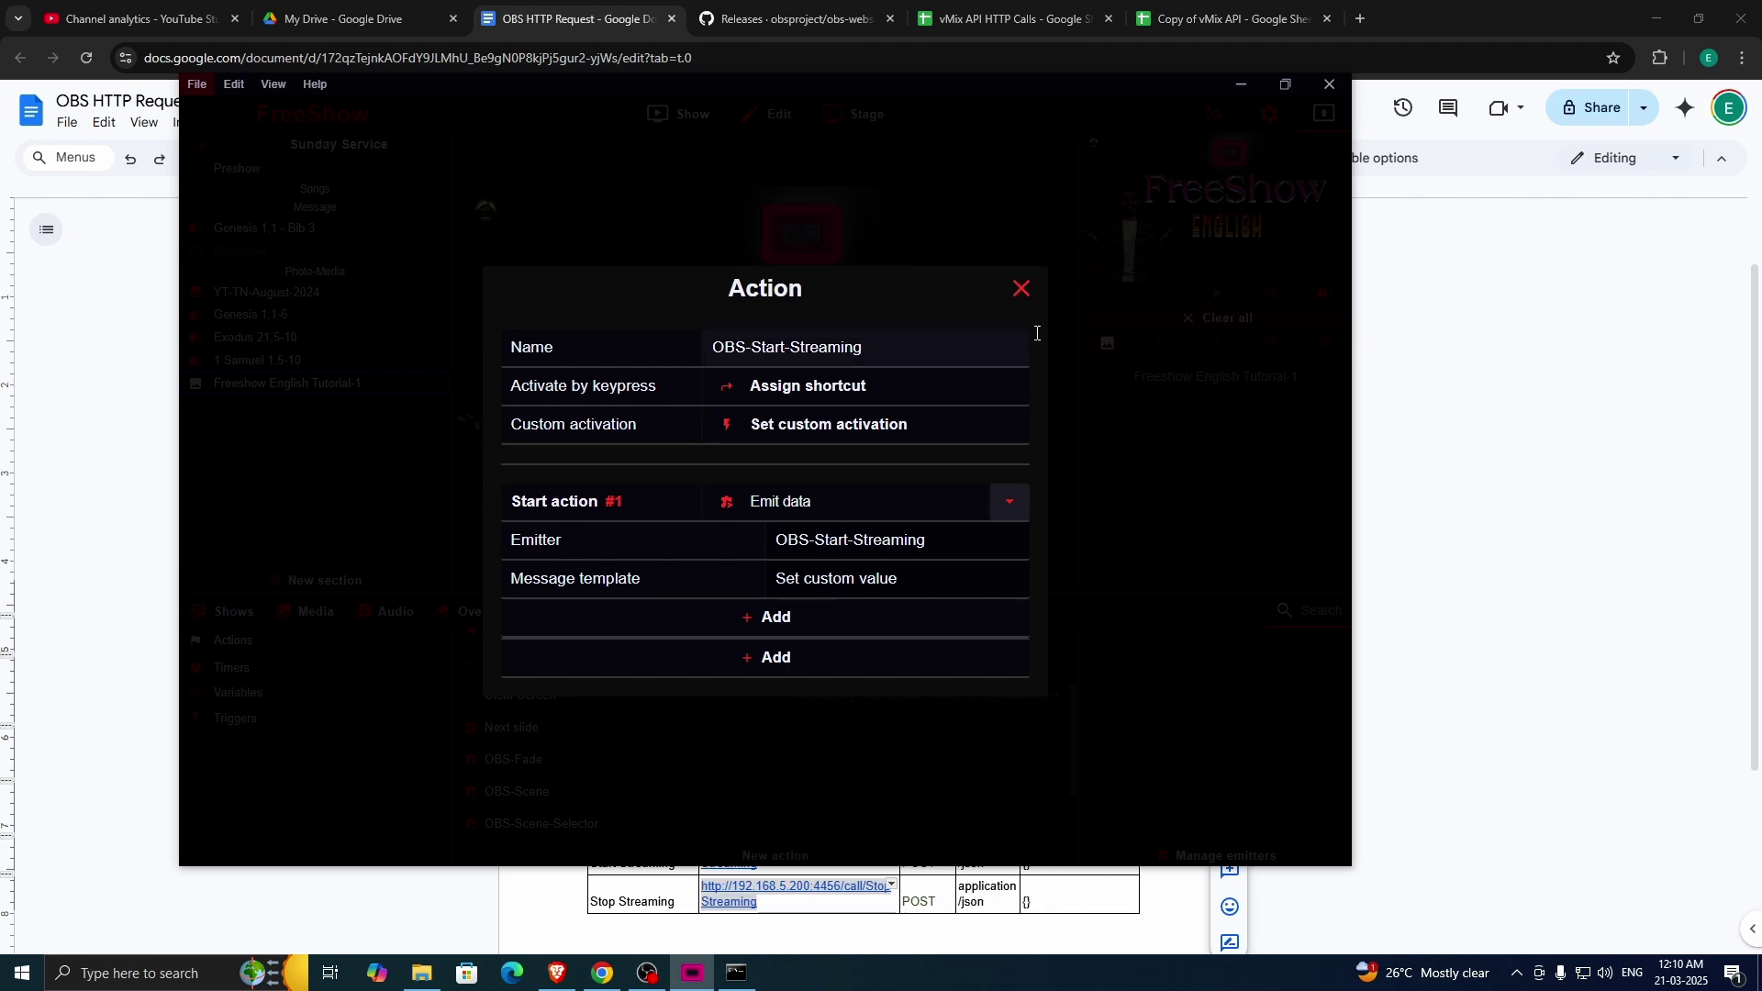
click(1022, 290)
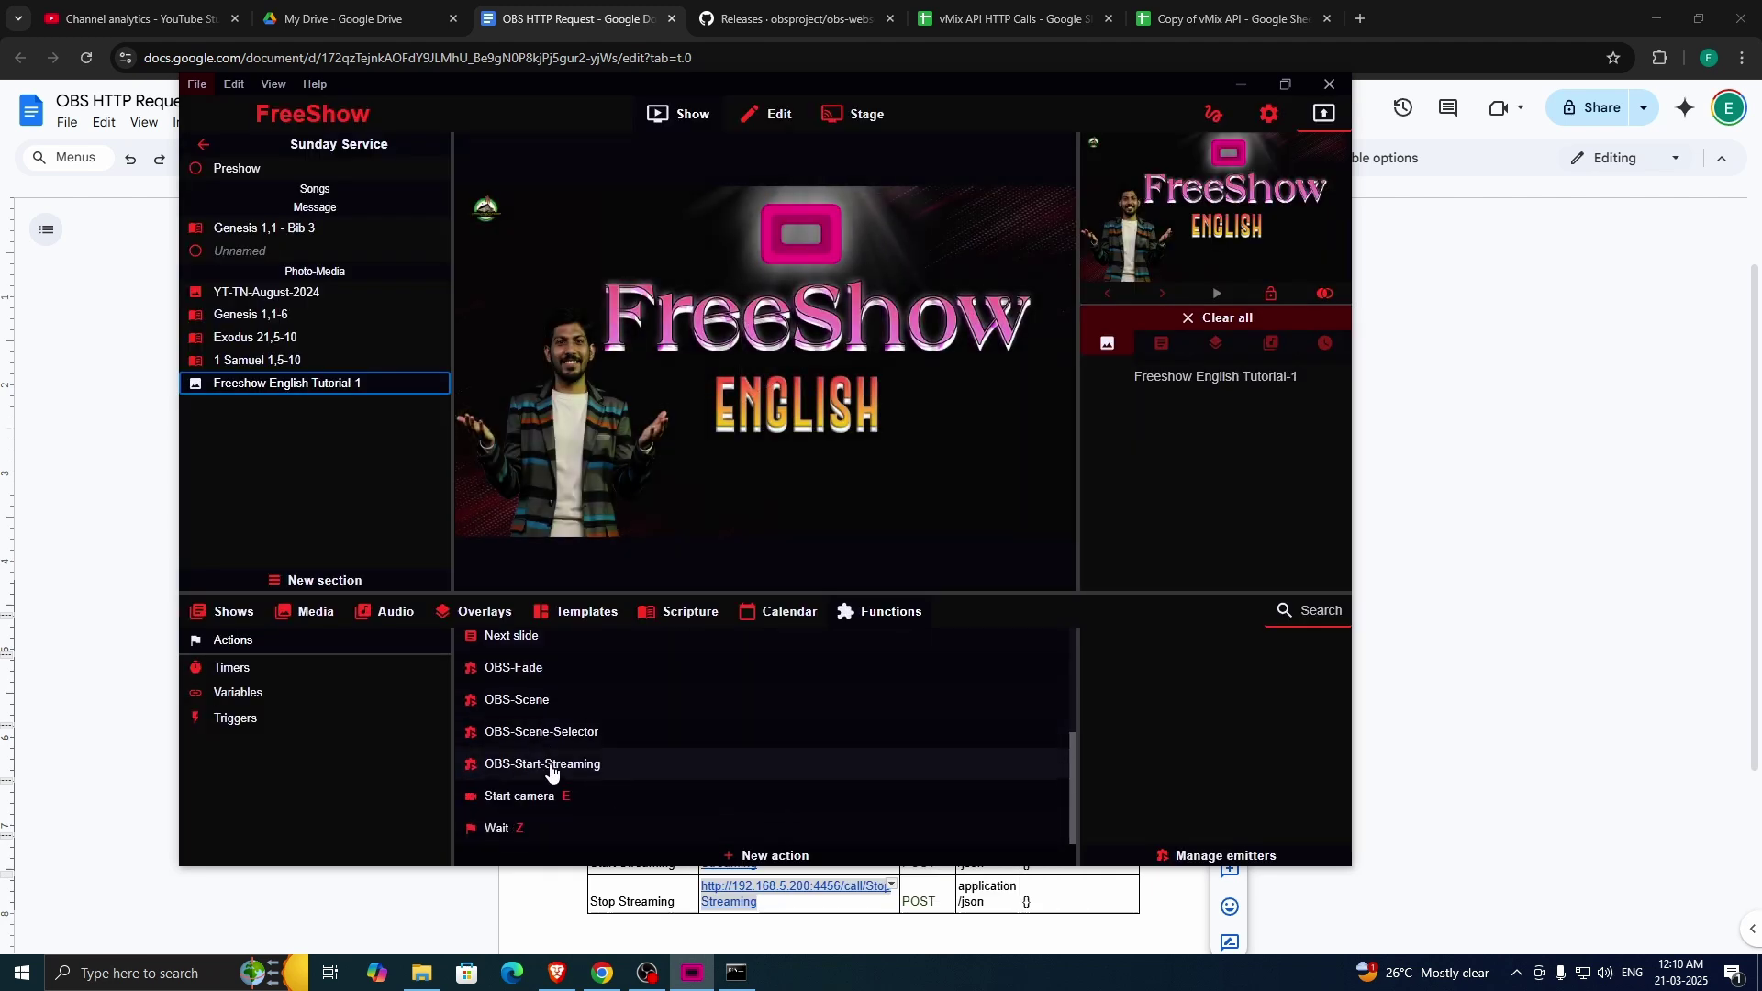
Step: With OBS Studio brought up behind the FreeShow window, create another new action named OBS-Stop-Streaming
click(647, 972)
click(692, 973)
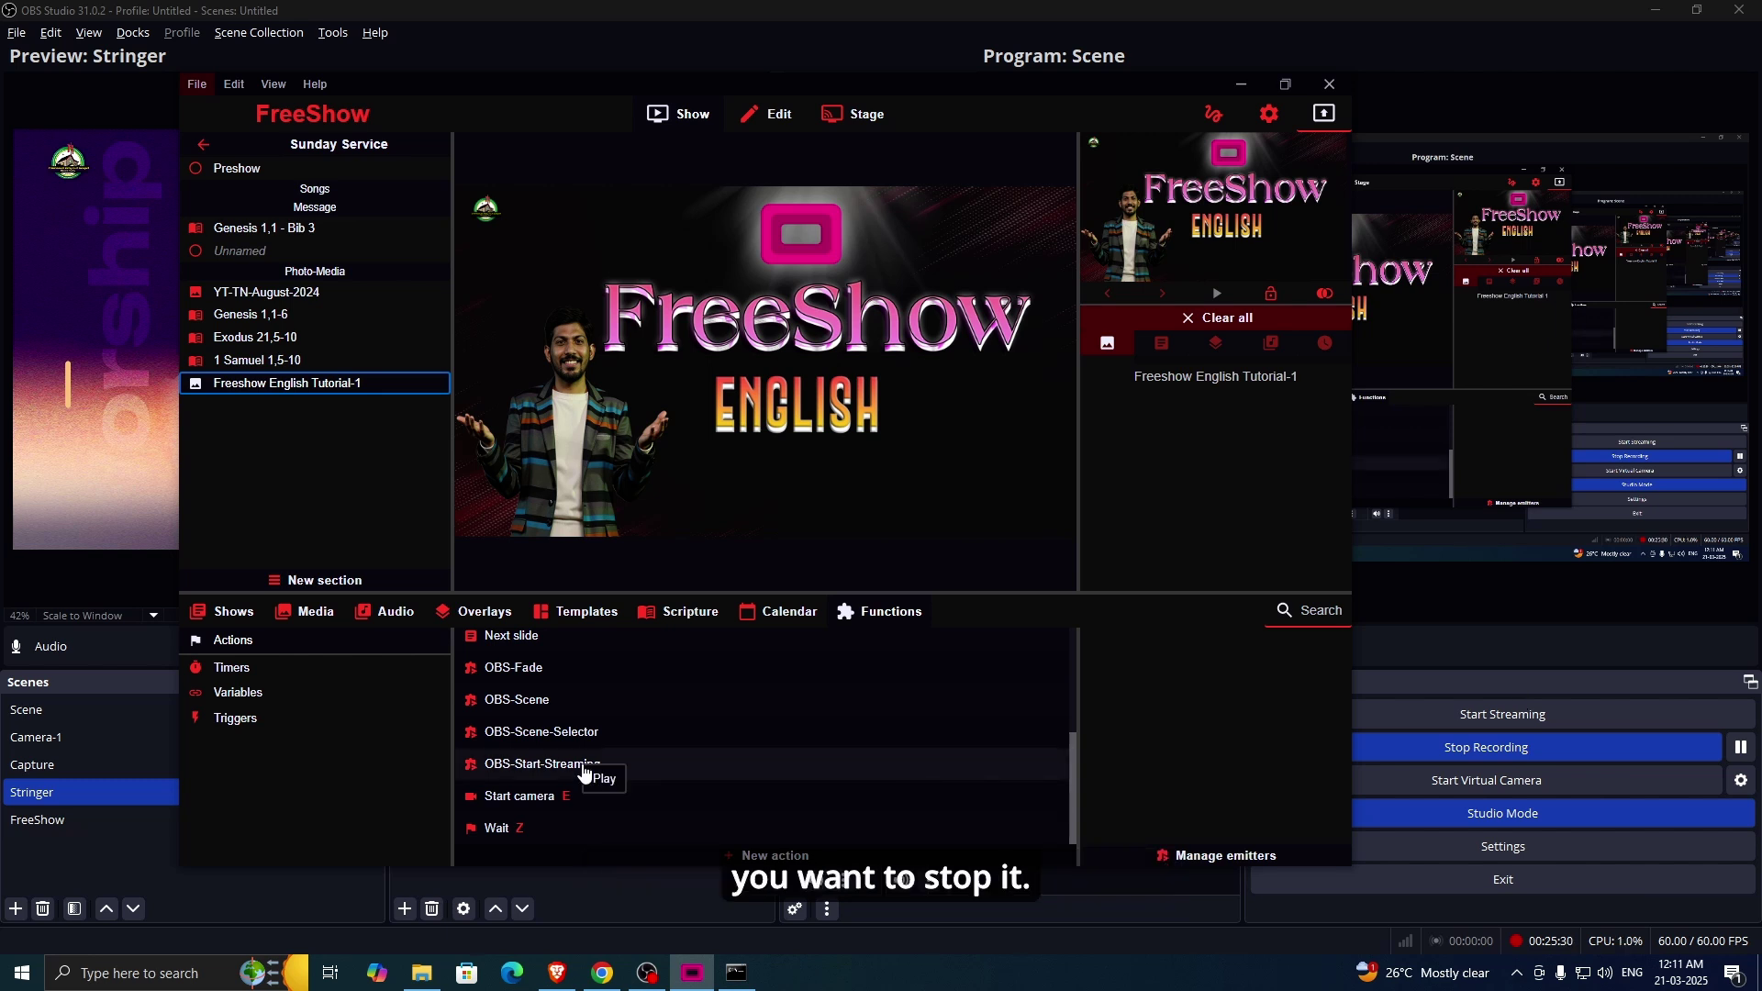
click(737, 856)
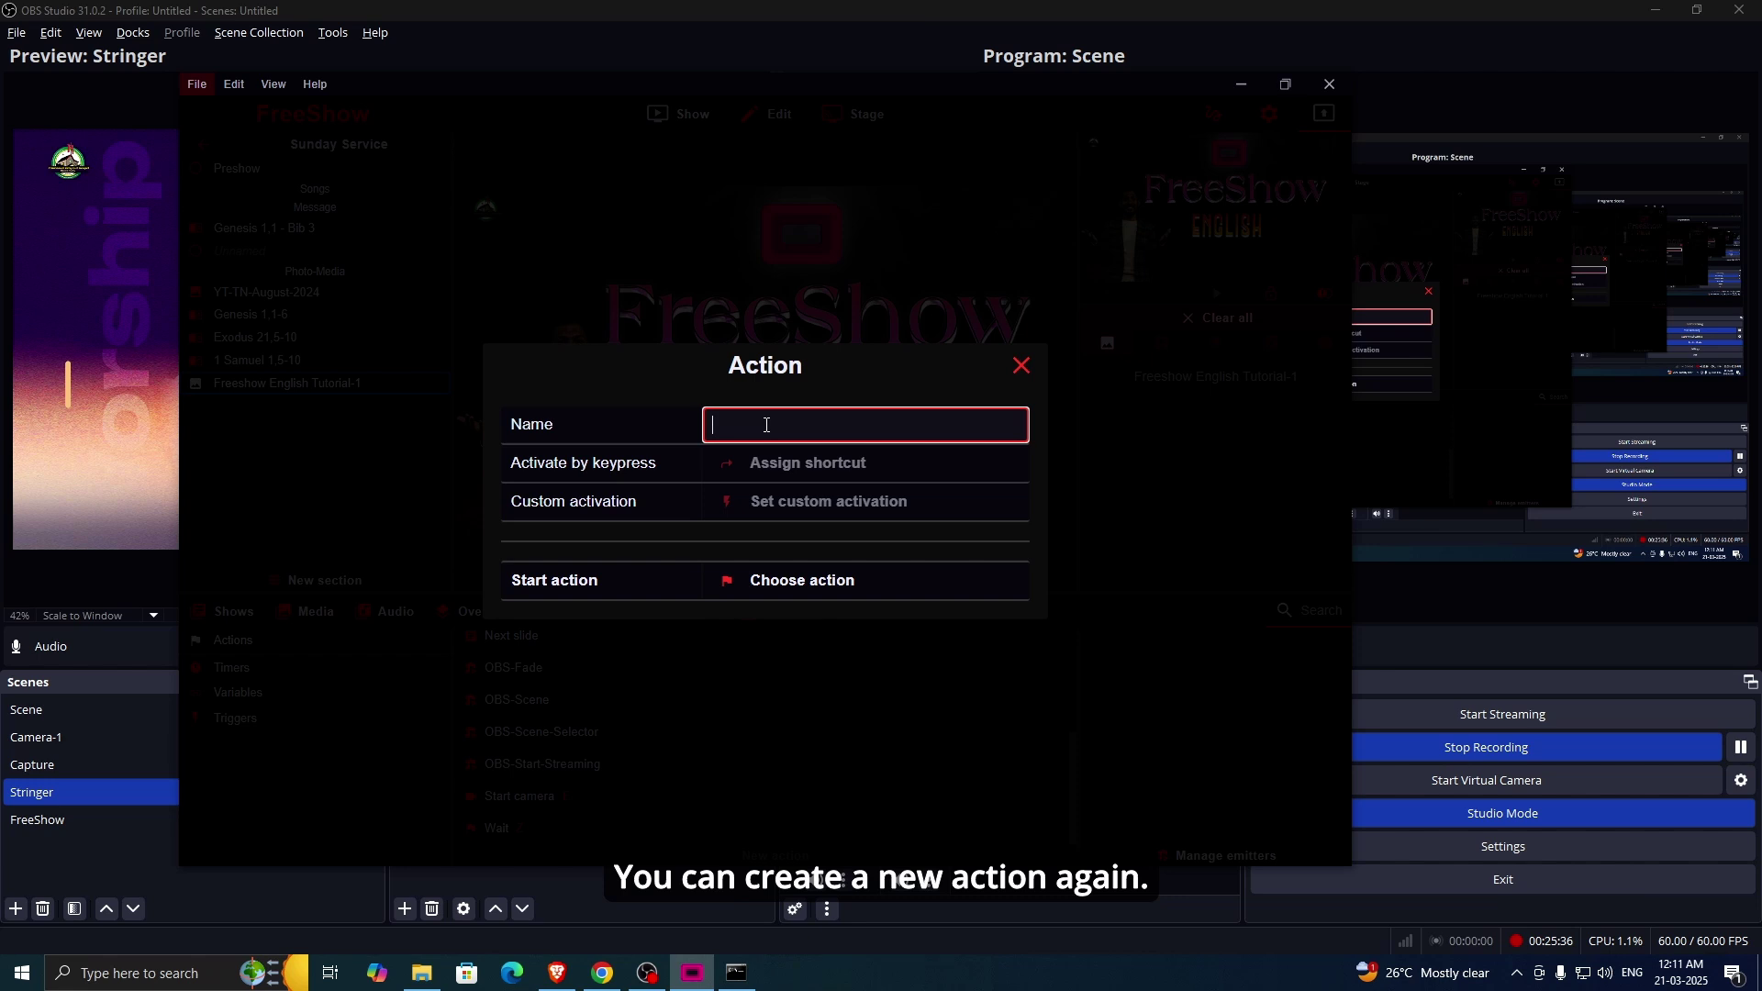
text(OBS-Stop)
key(BackSpace)
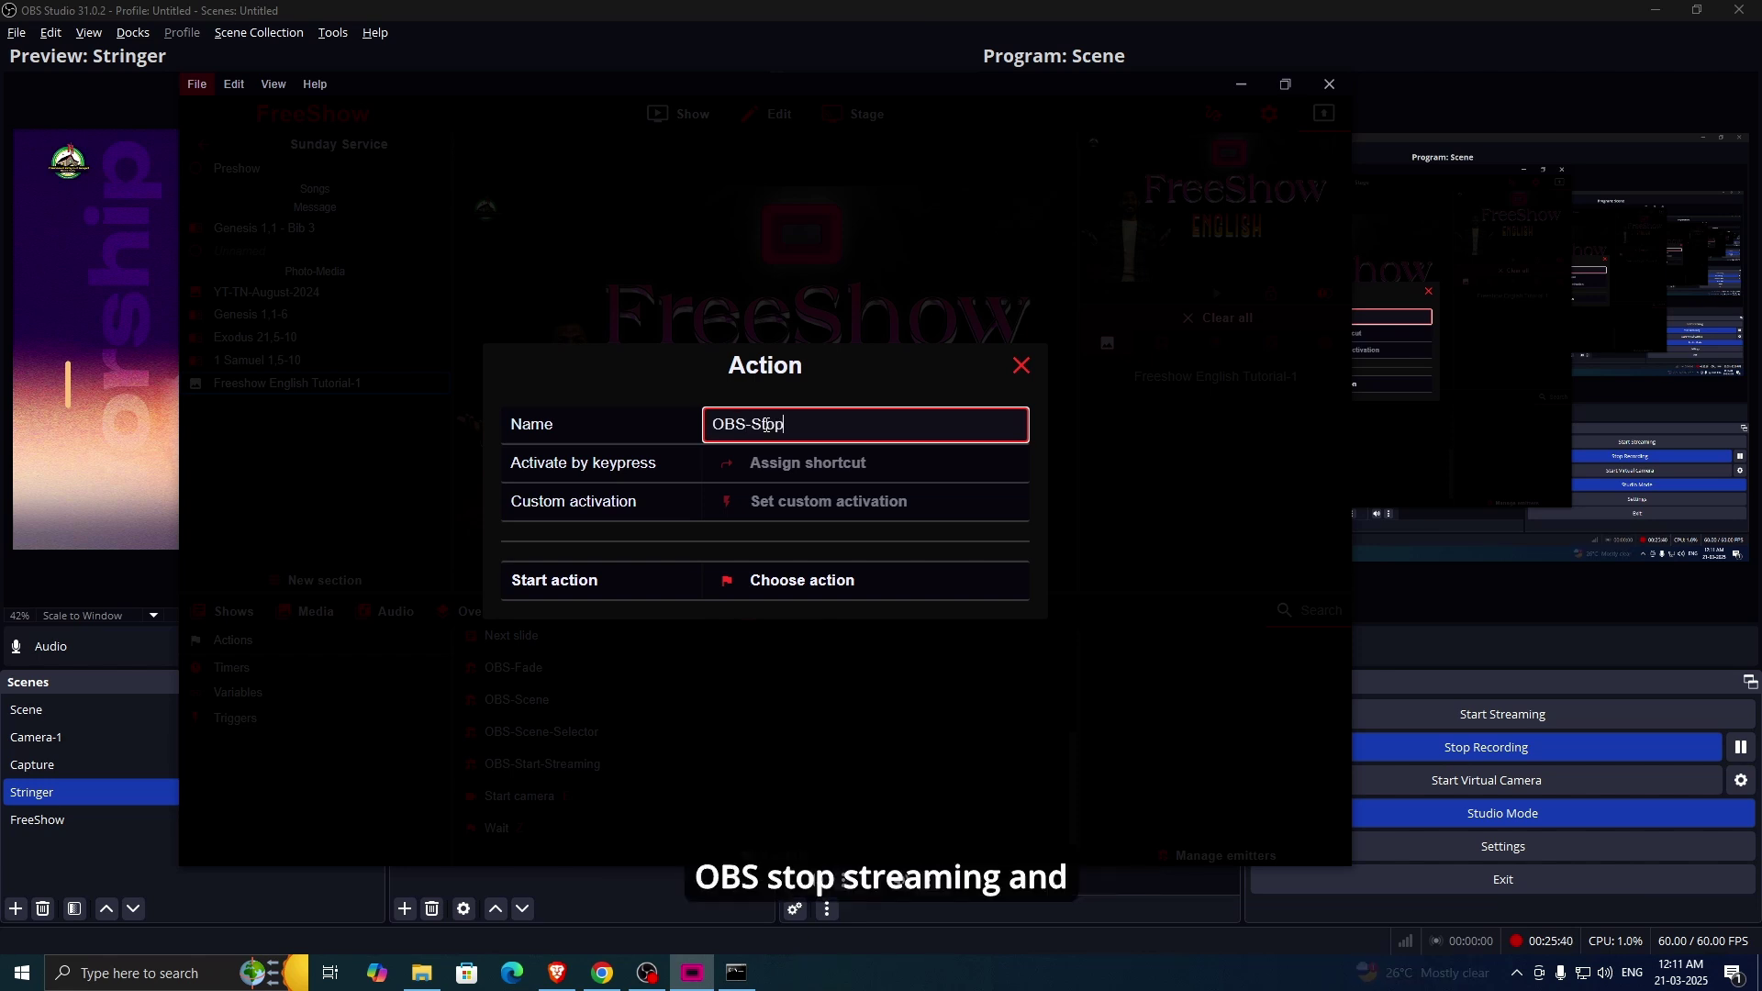
text(-Streaming)
Step: Make the OBS-Stop-Streaming action use Emit data with the OBS-Stop-Streaming emitter and close its settings
click(783, 579)
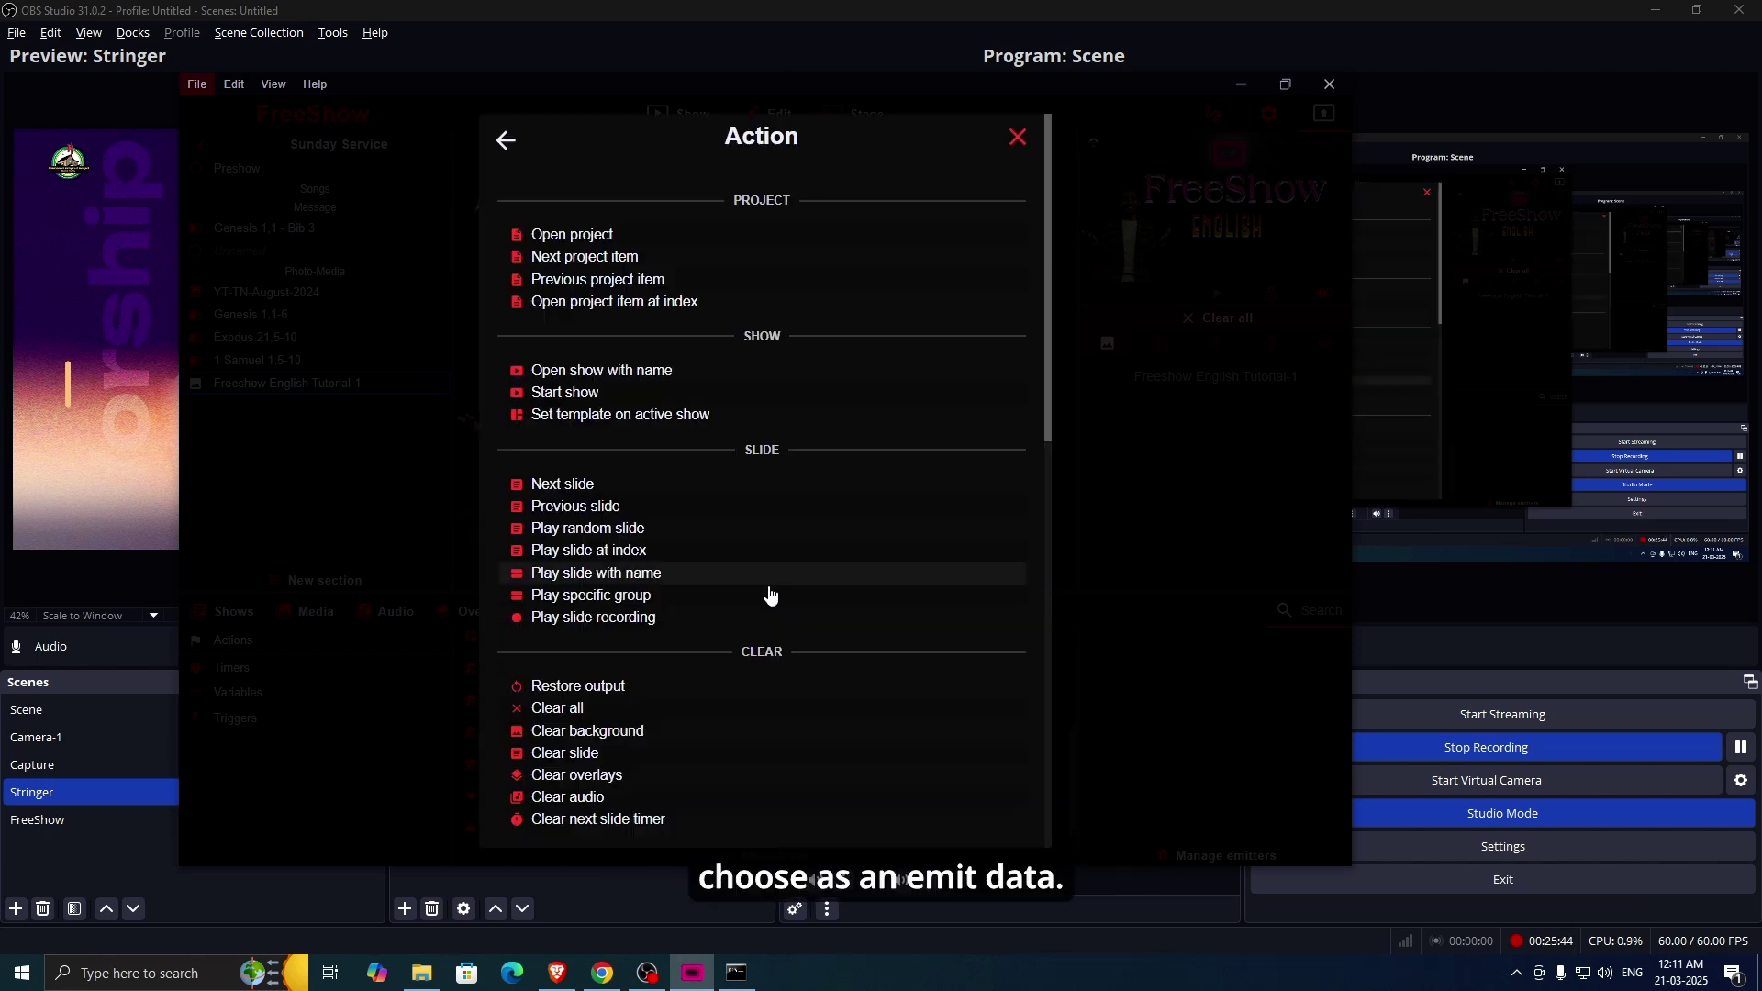
scroll(771, 594, down, 7)
scroll(591, 769, down, 3)
click(583, 681)
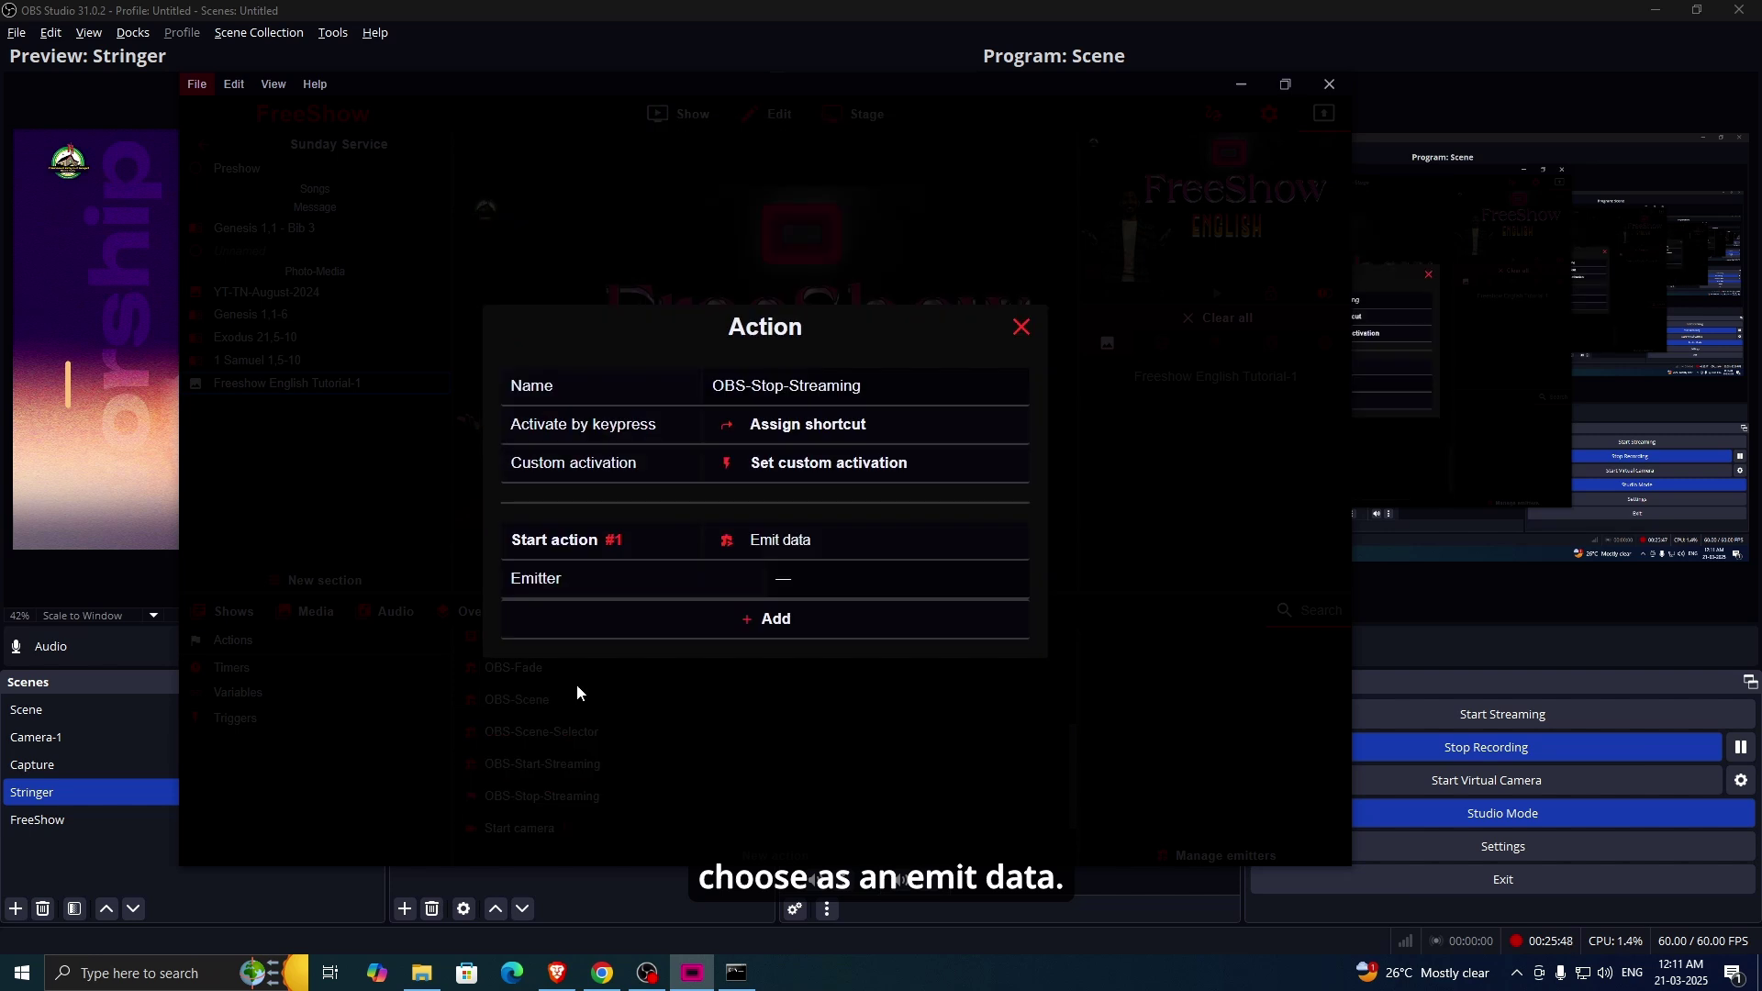
click(931, 583)
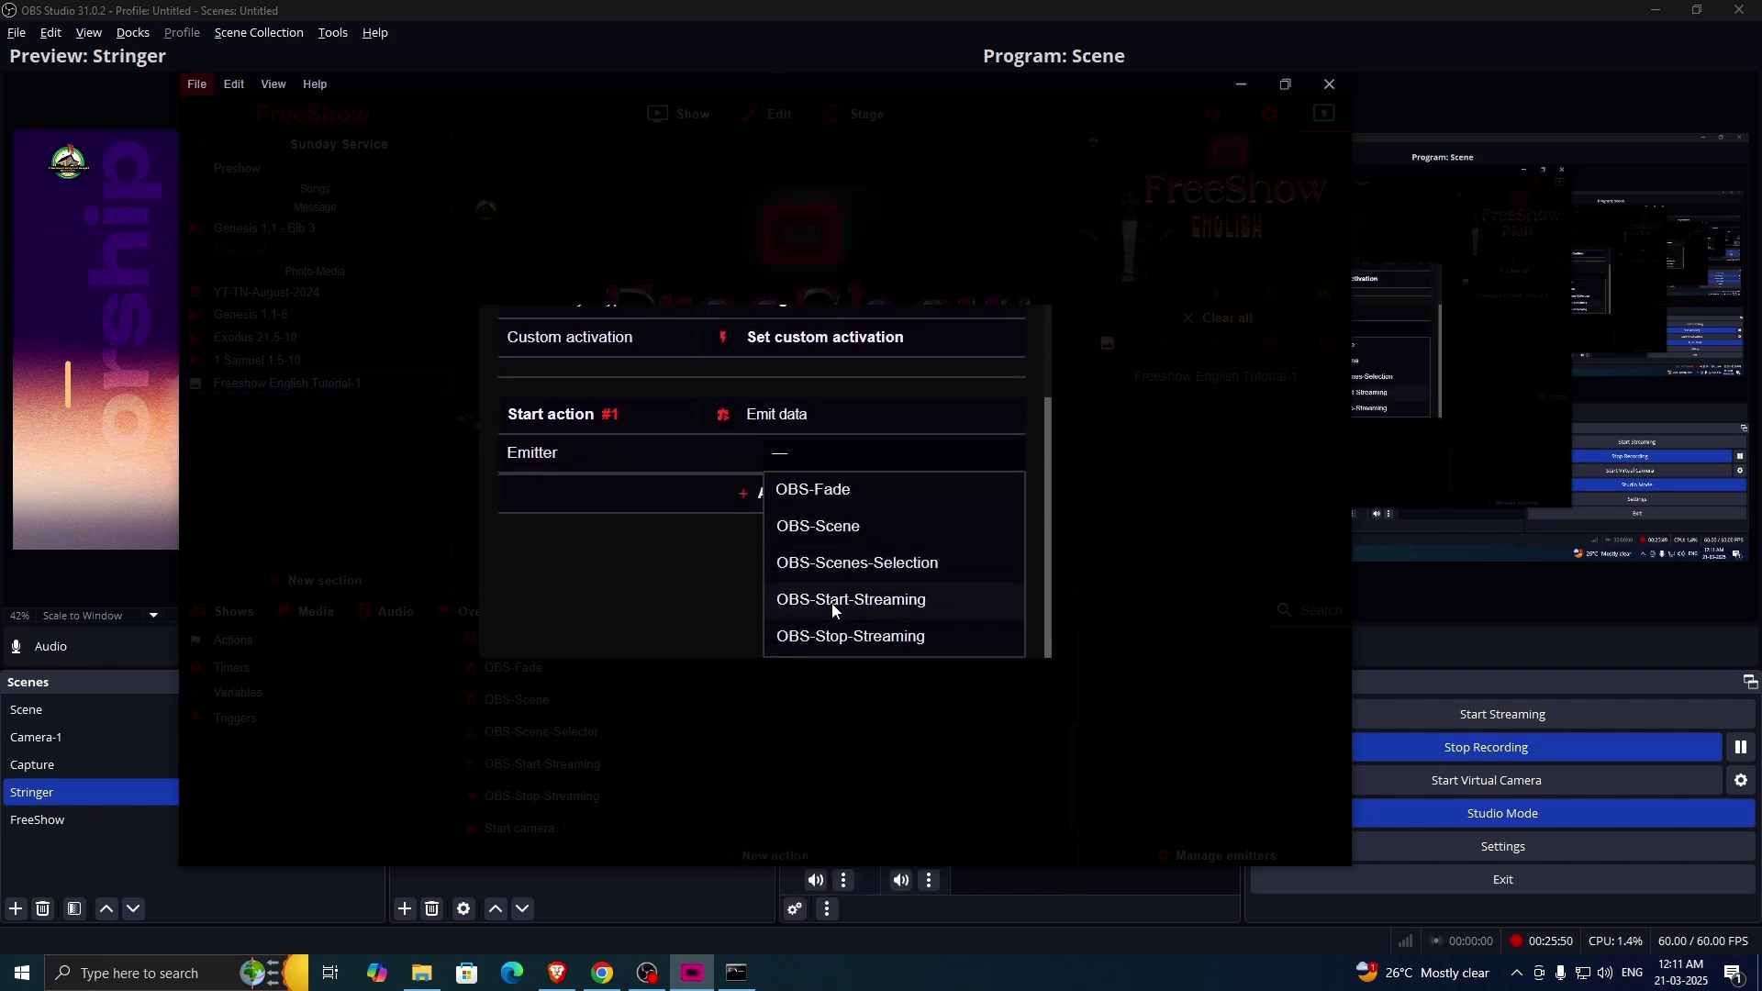
click(812, 634)
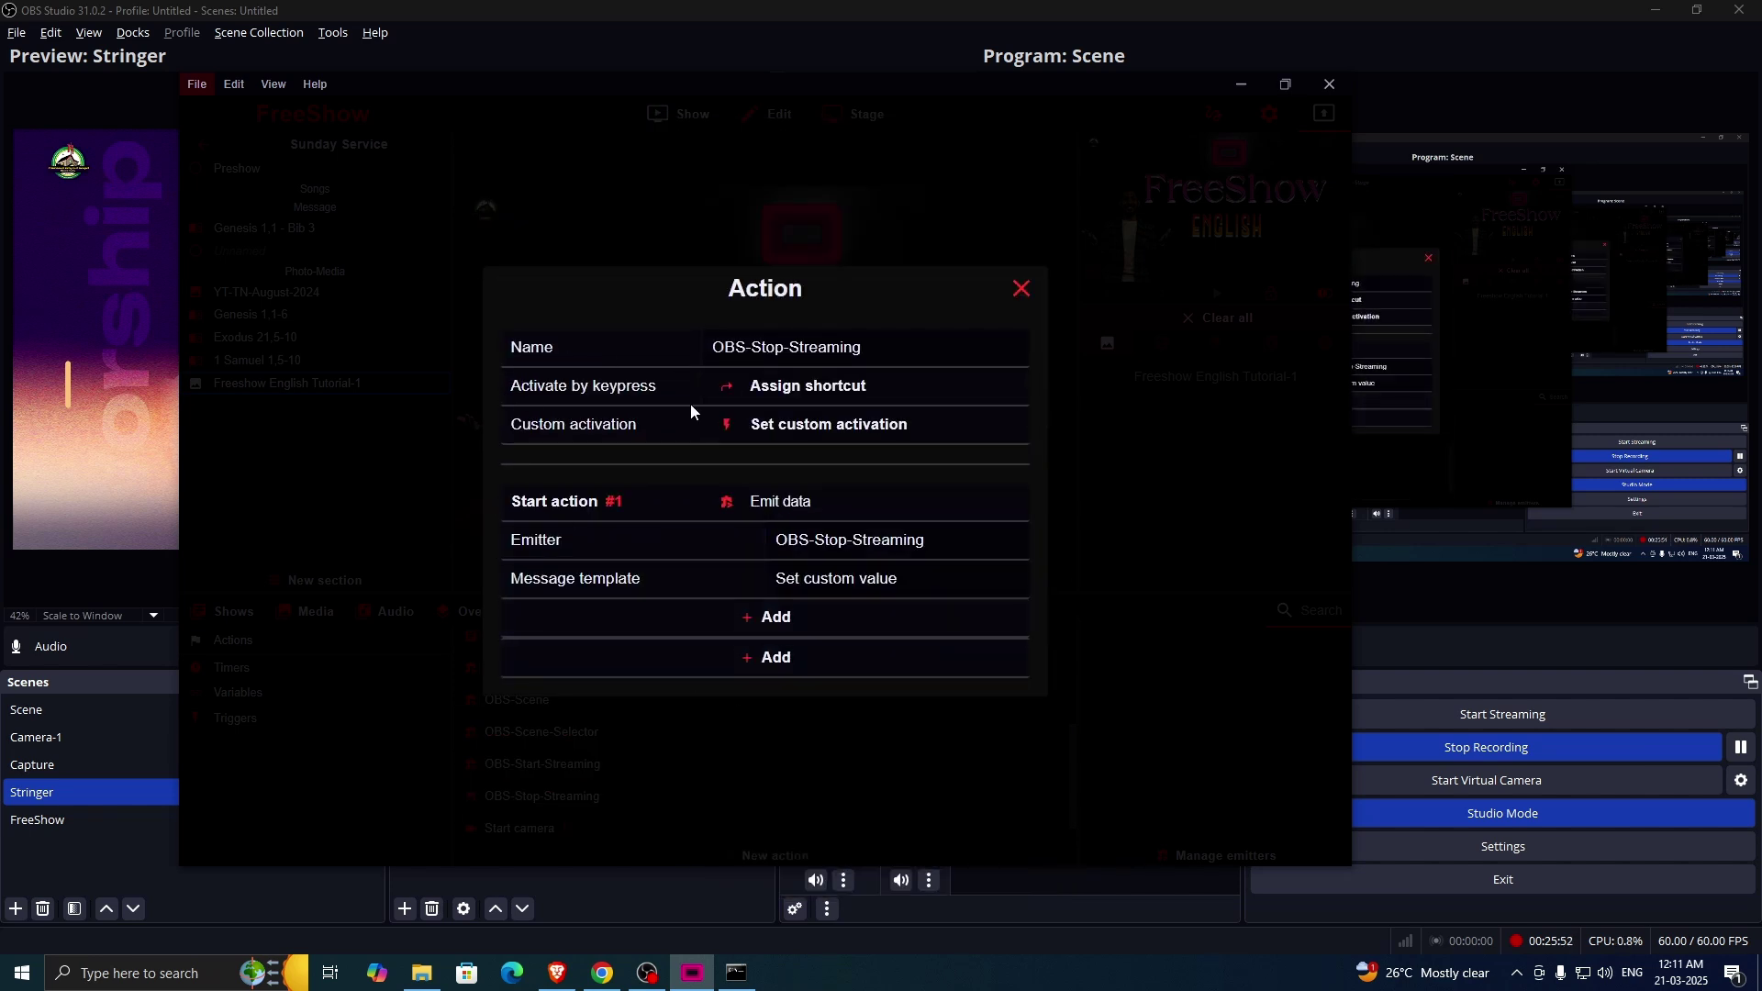
click(540, 769)
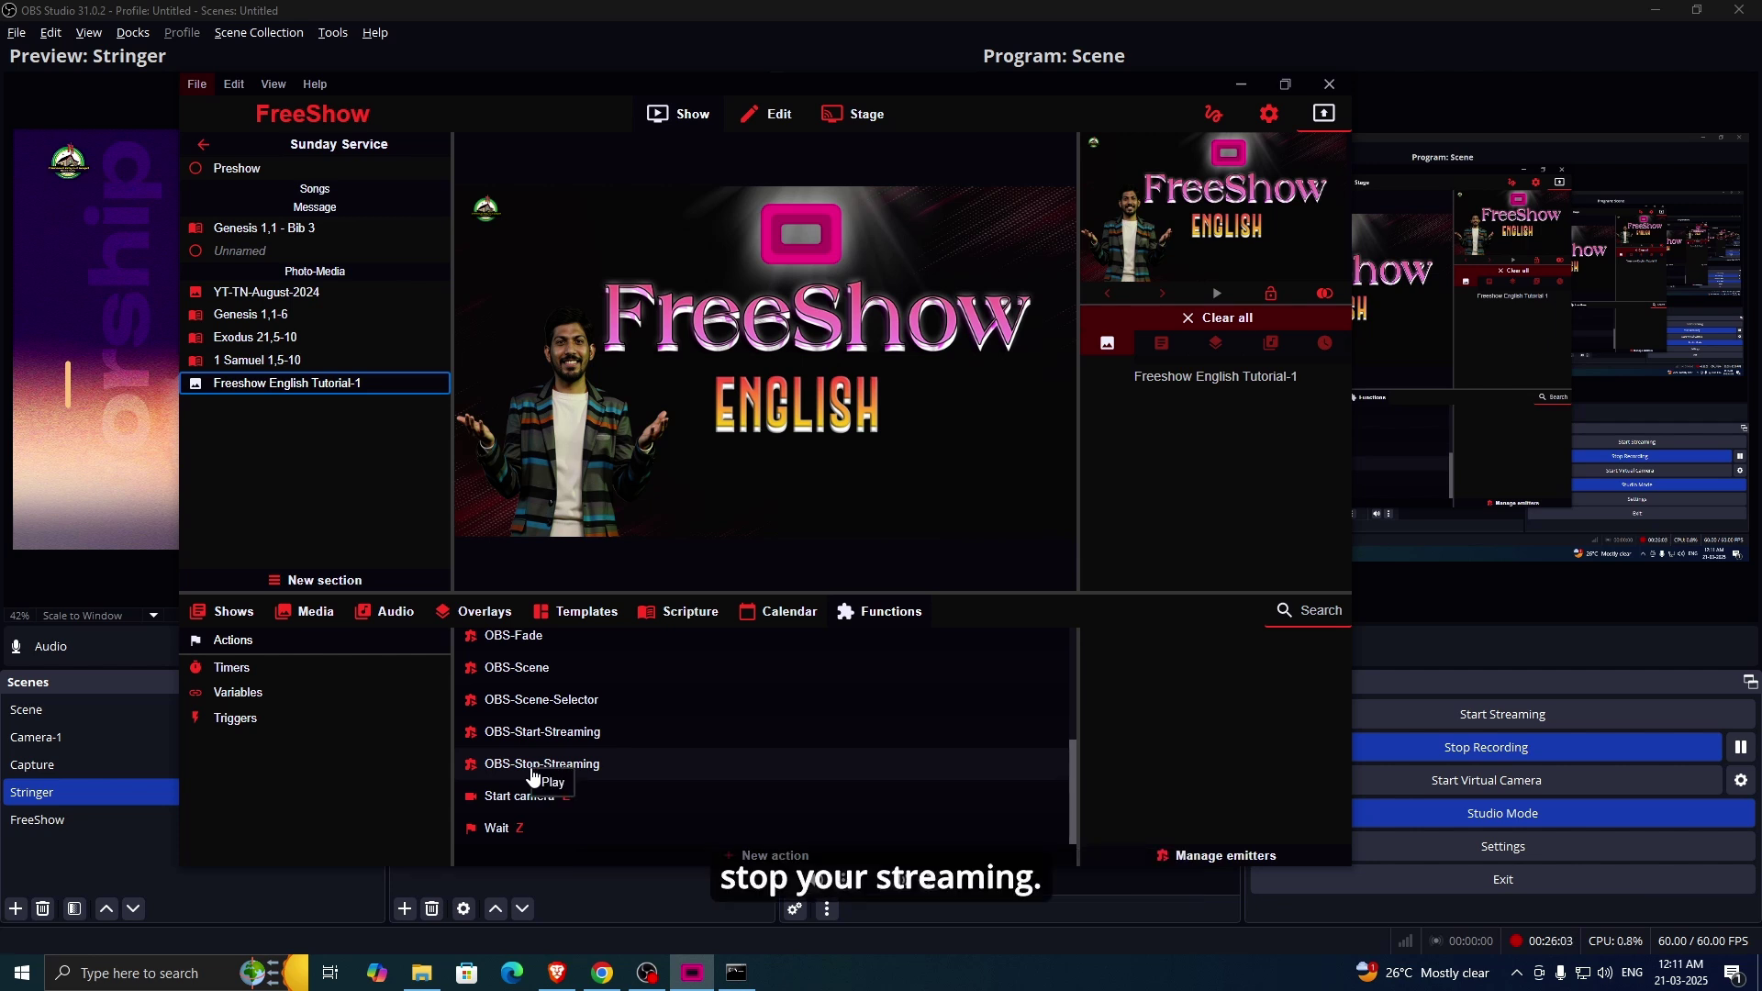
Step: Maximize the FreeShow window and display its list of triggers
scroll(503, 725, up, 2)
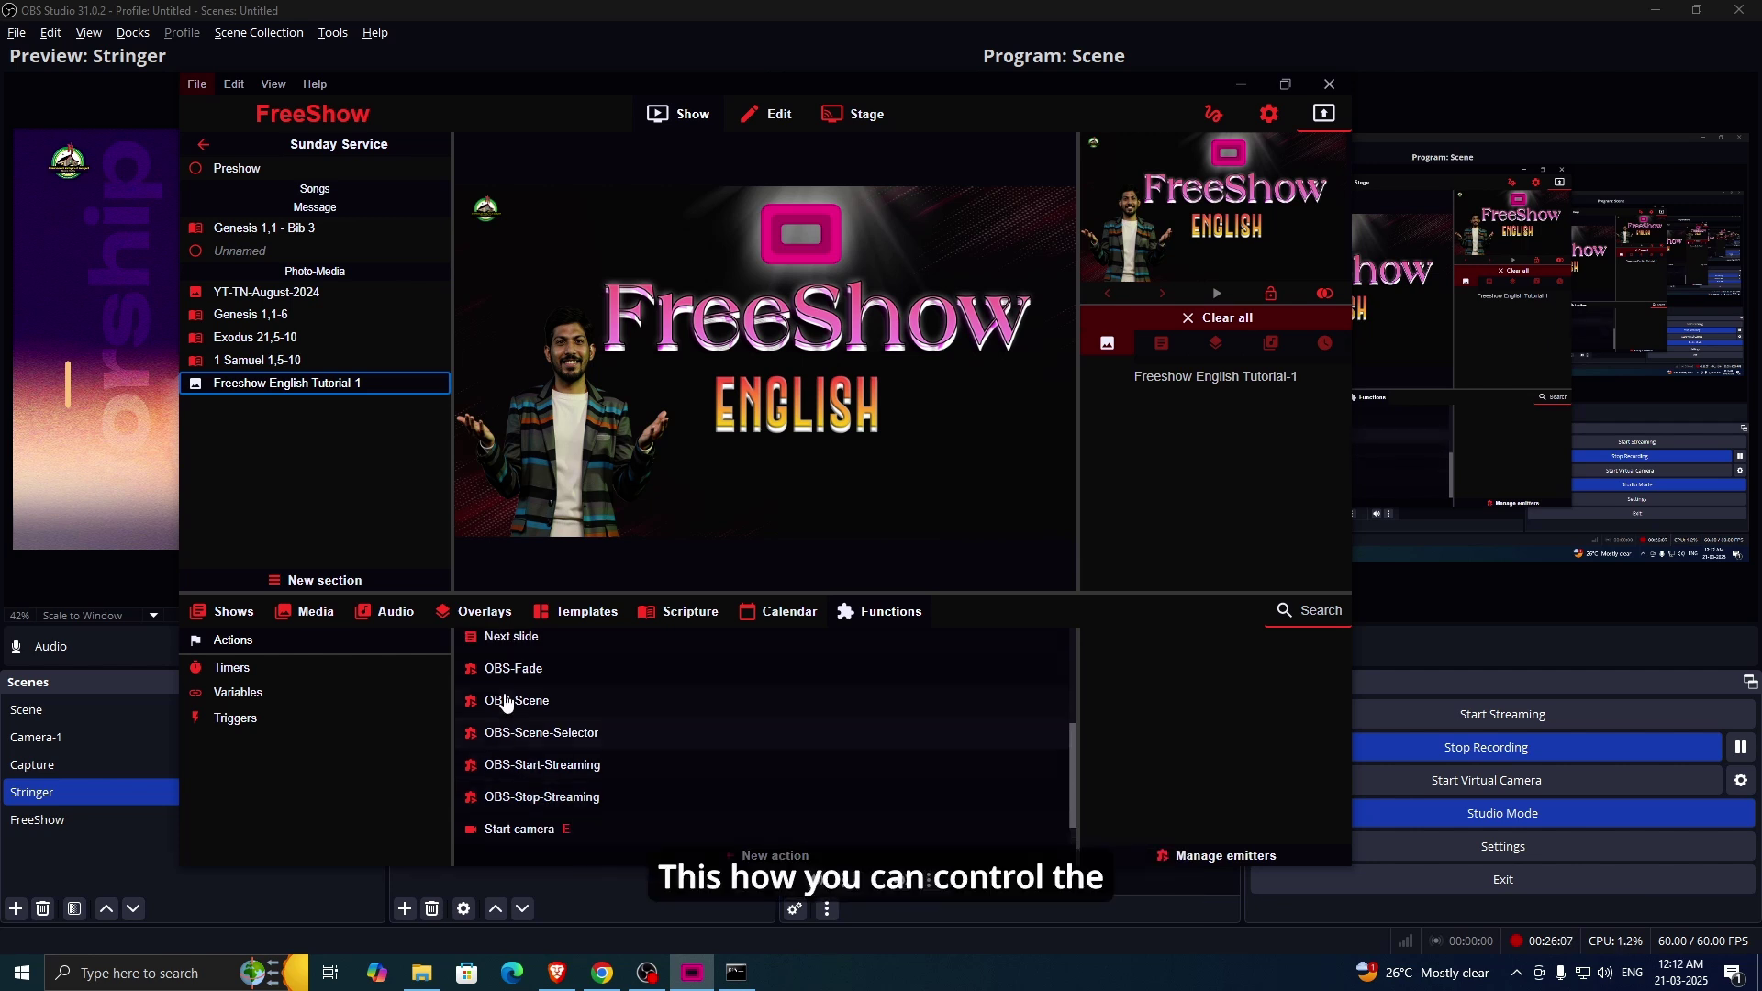
scroll(504, 707, down, 2)
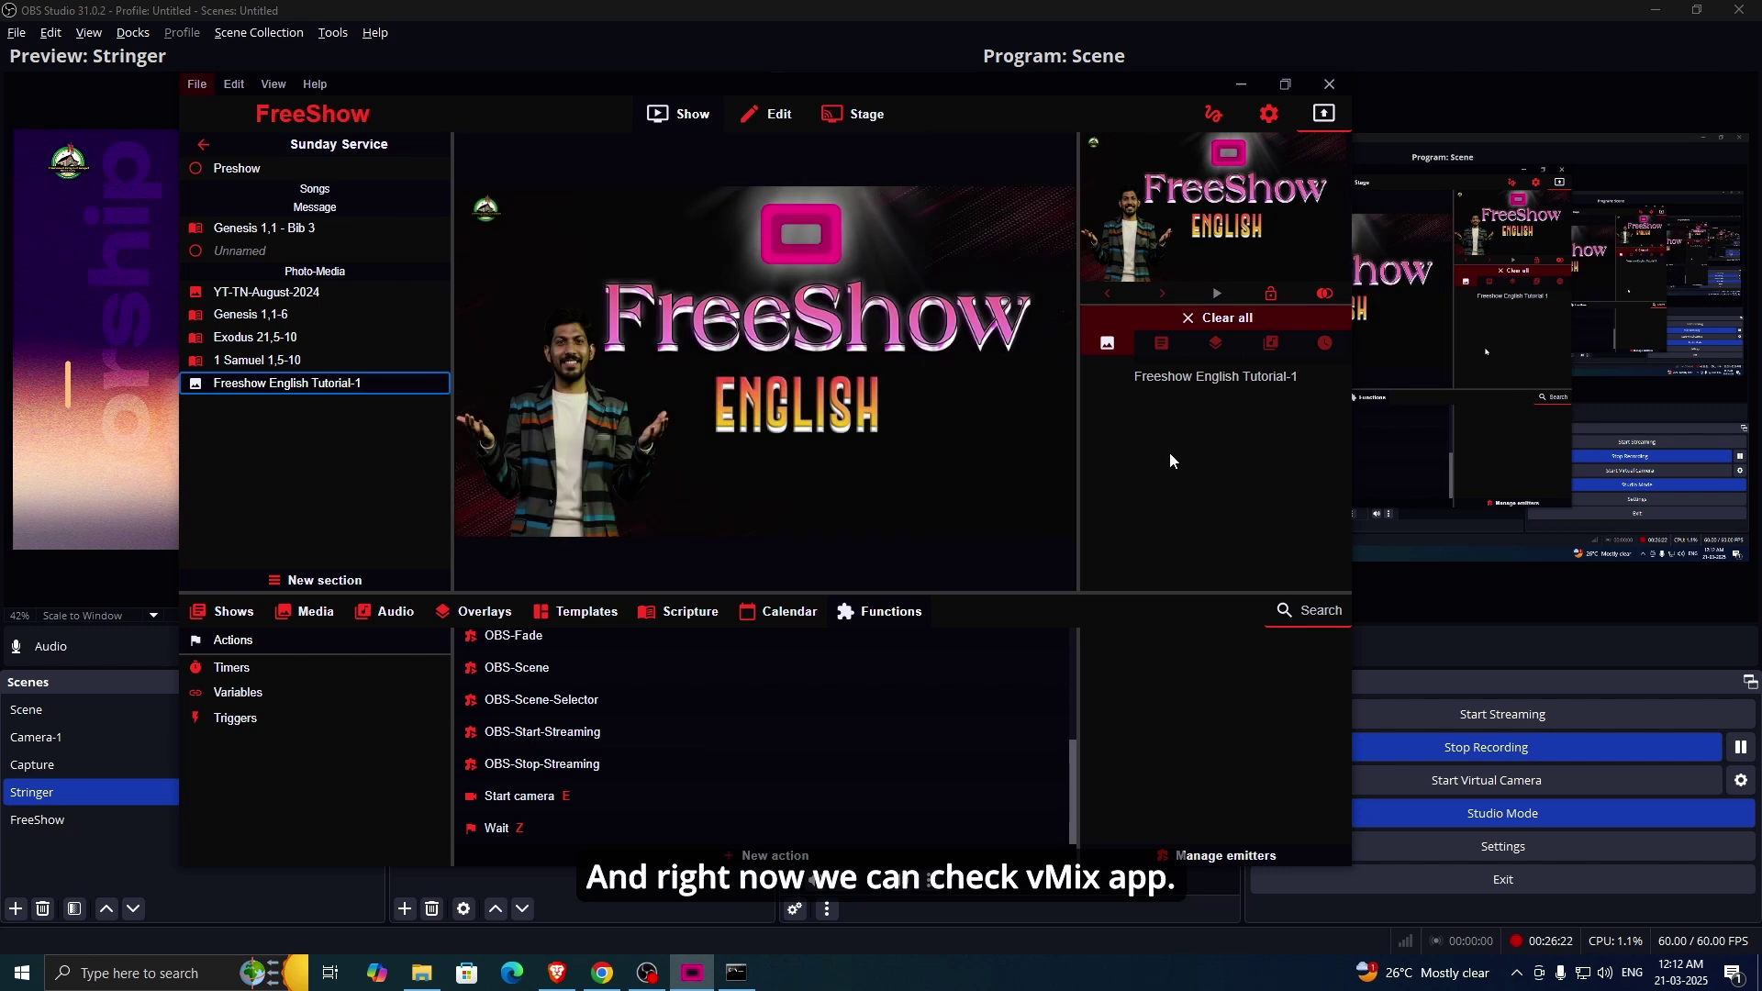
click(1285, 83)
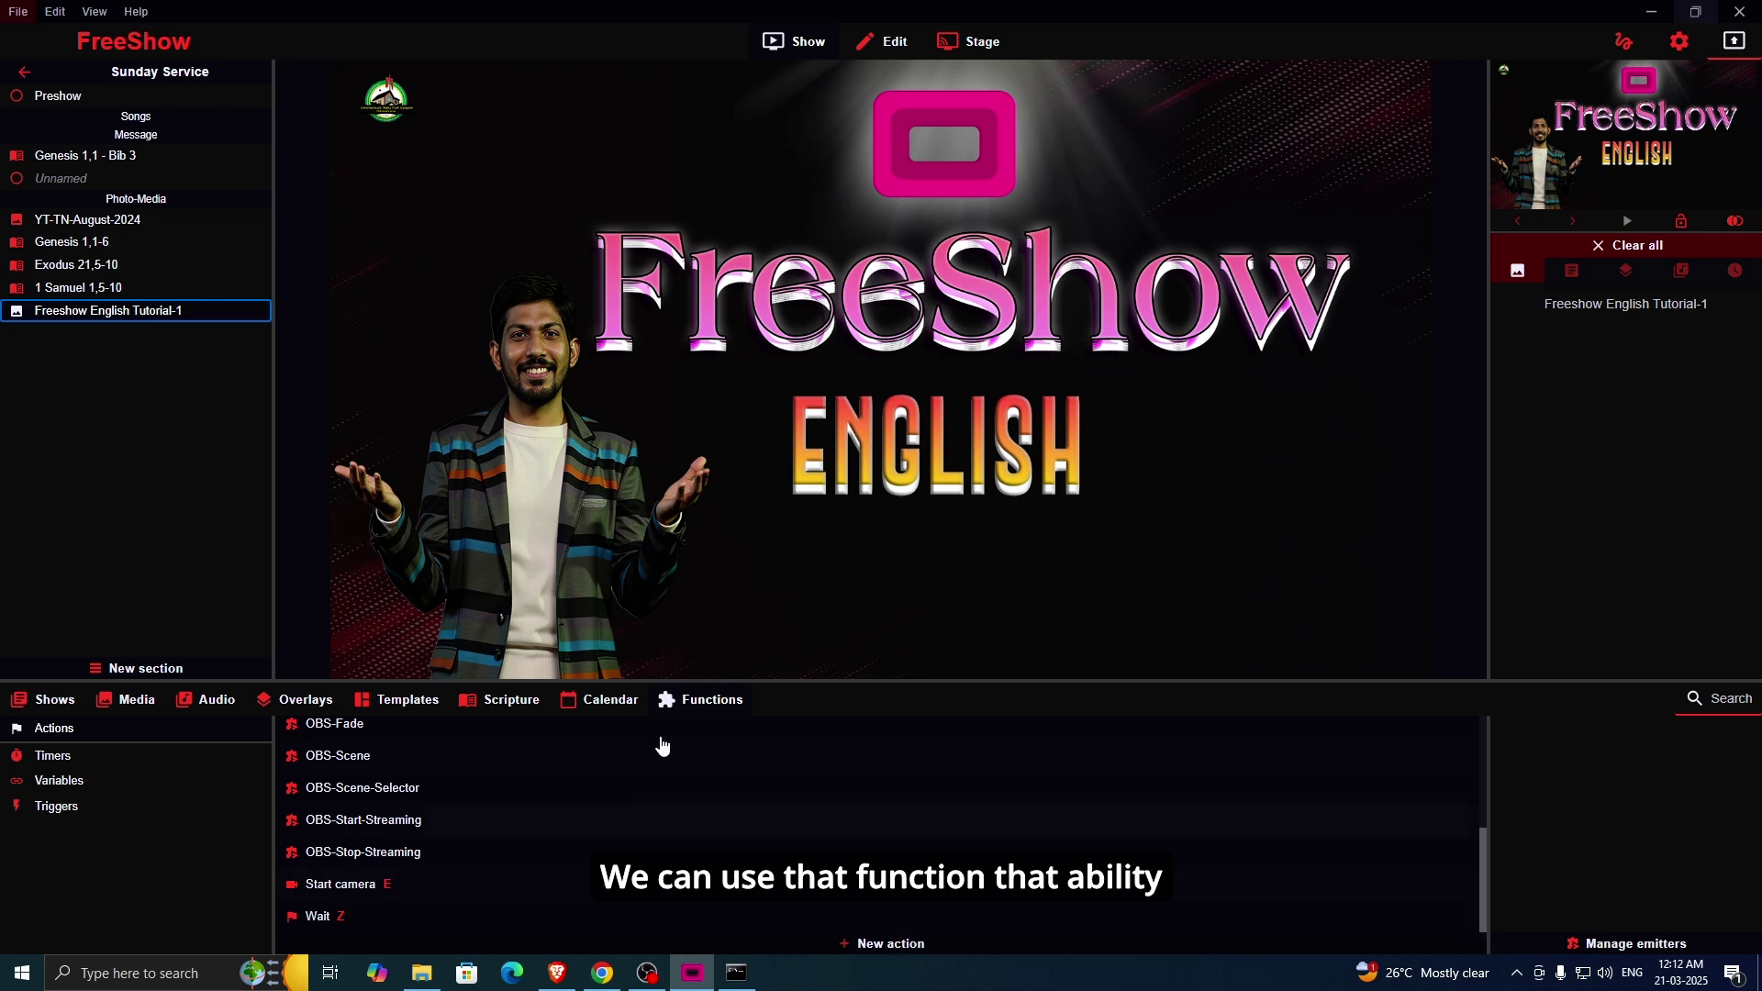
click(54, 812)
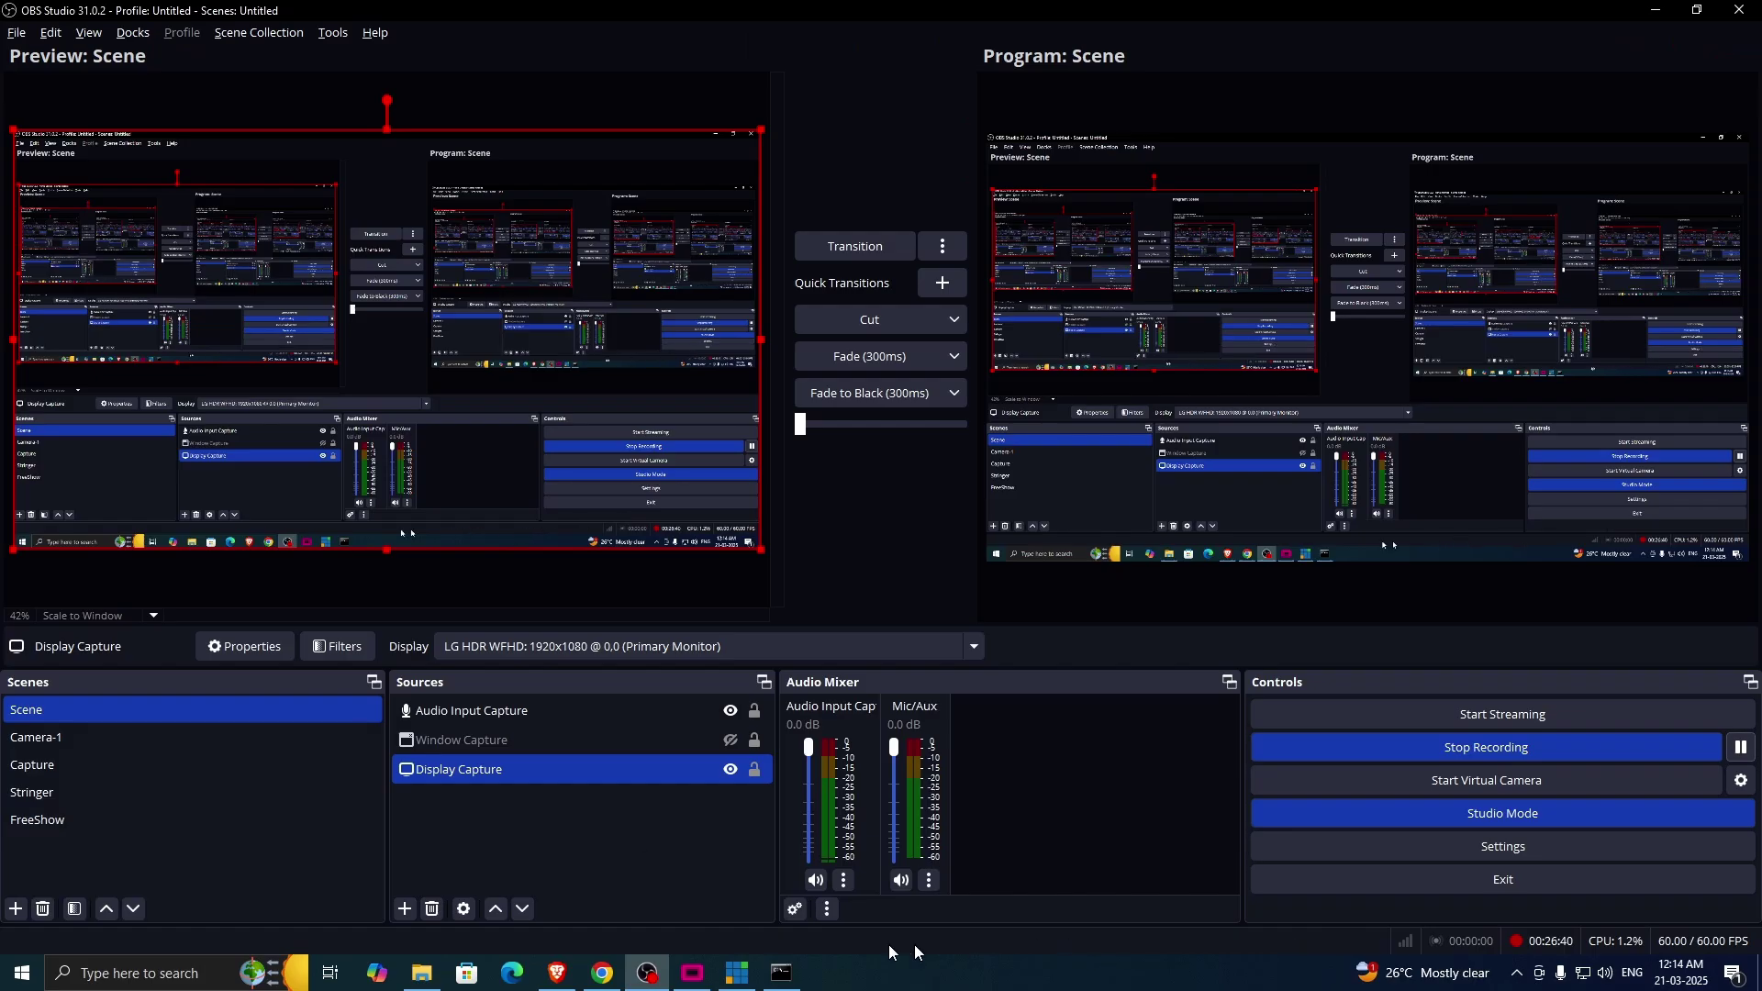
click(705, 986)
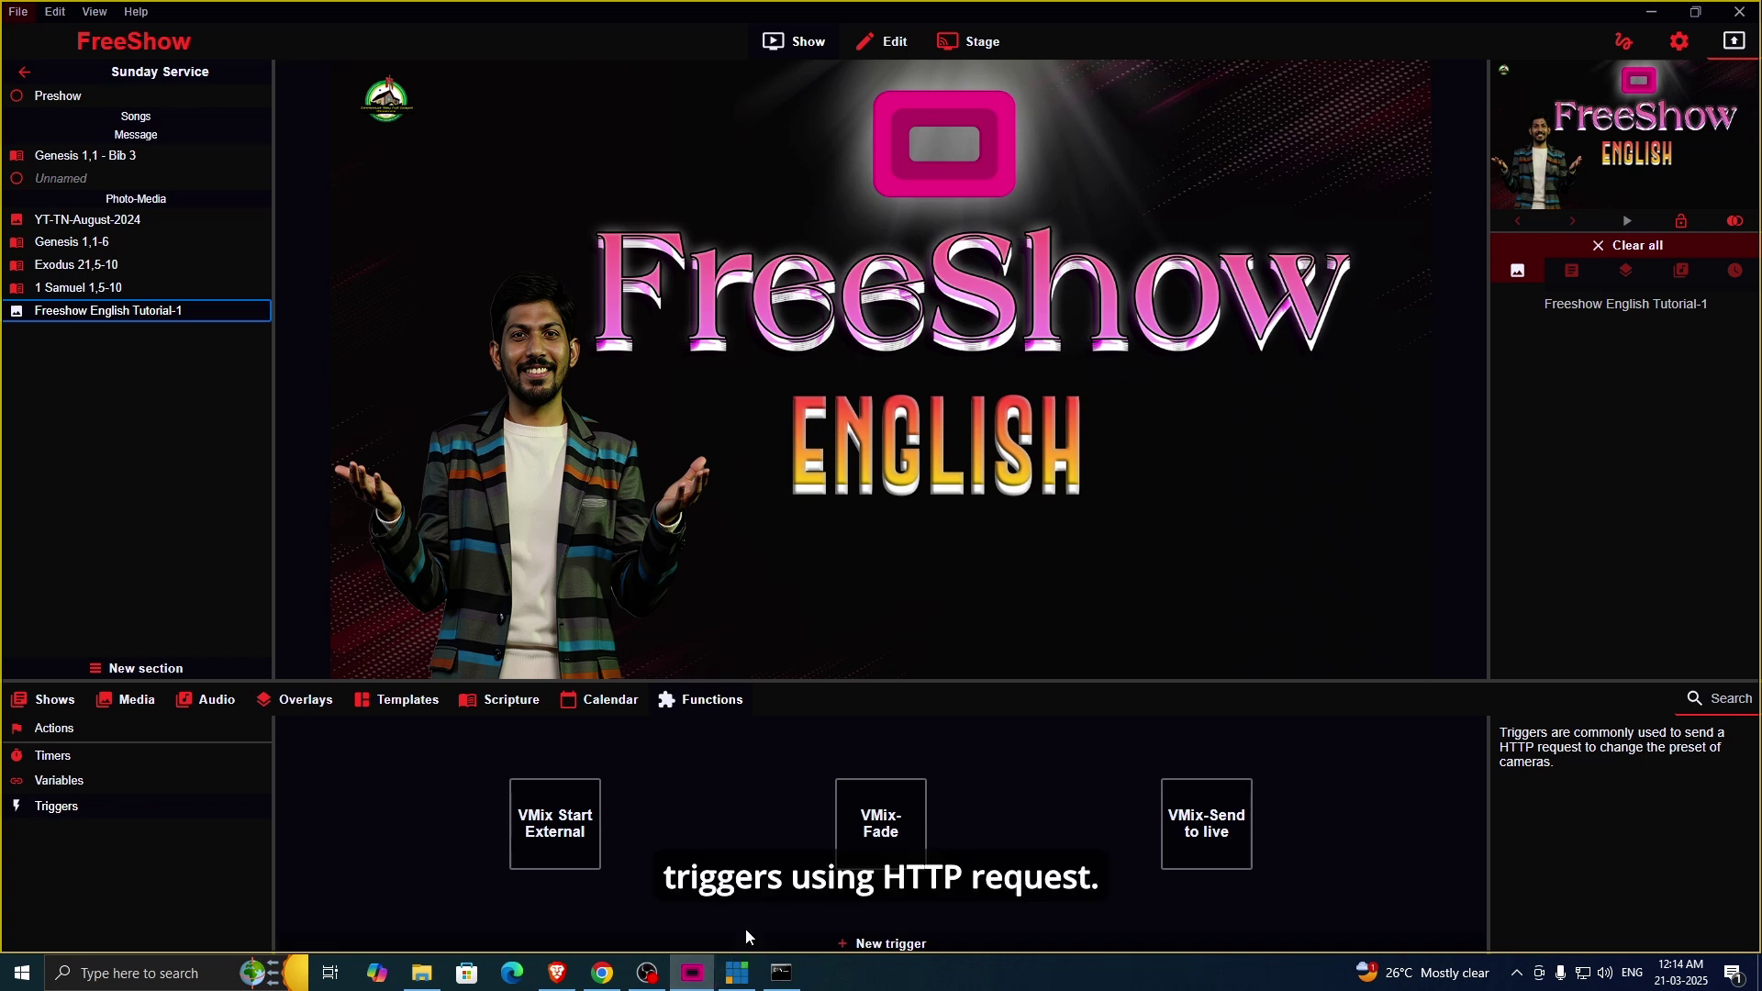
click(872, 941)
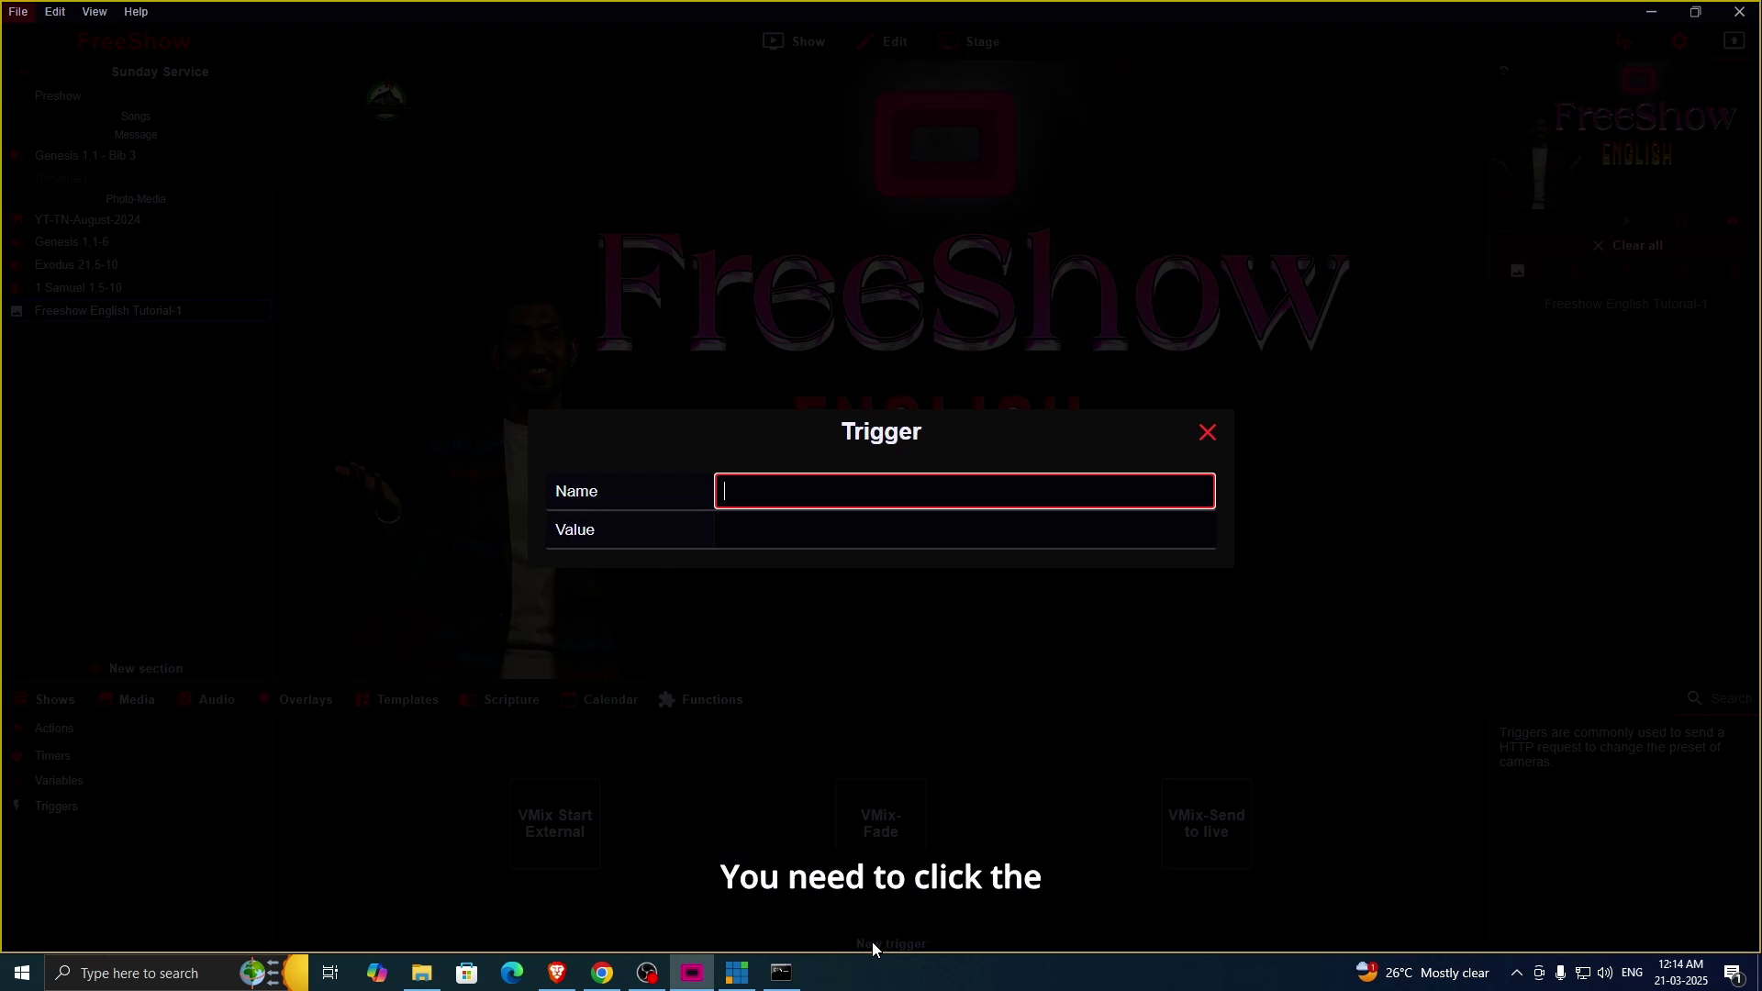
click(759, 500)
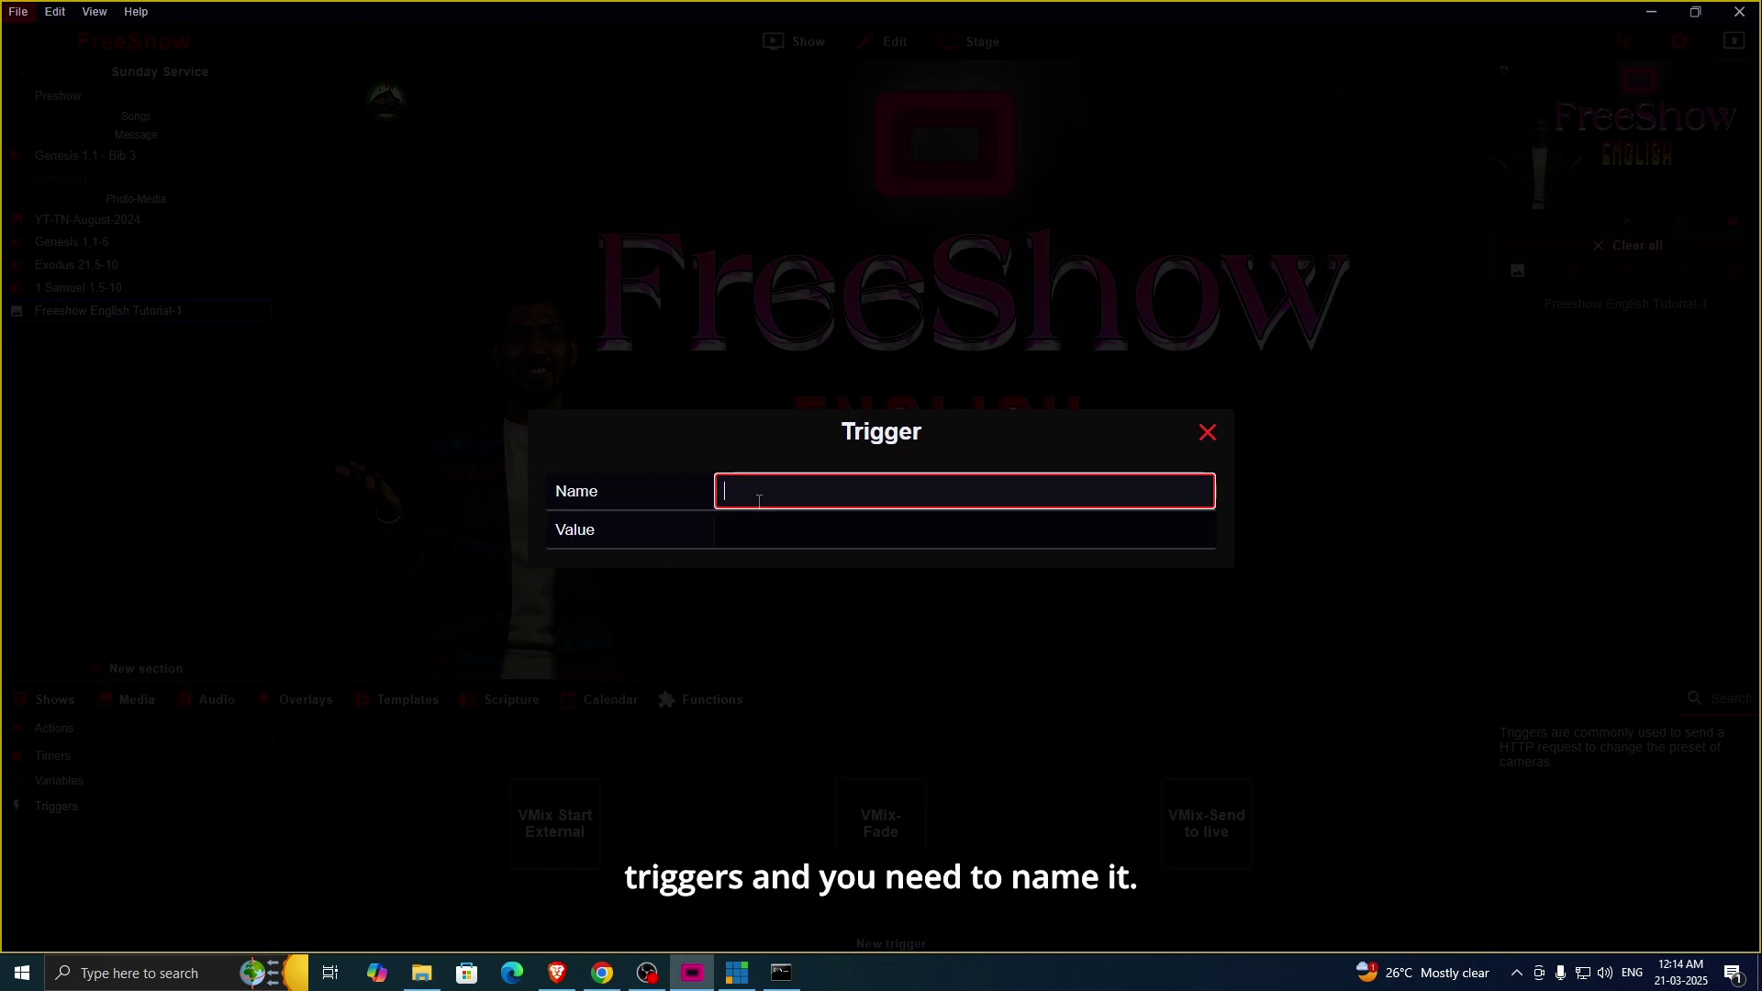
text(Vmix)
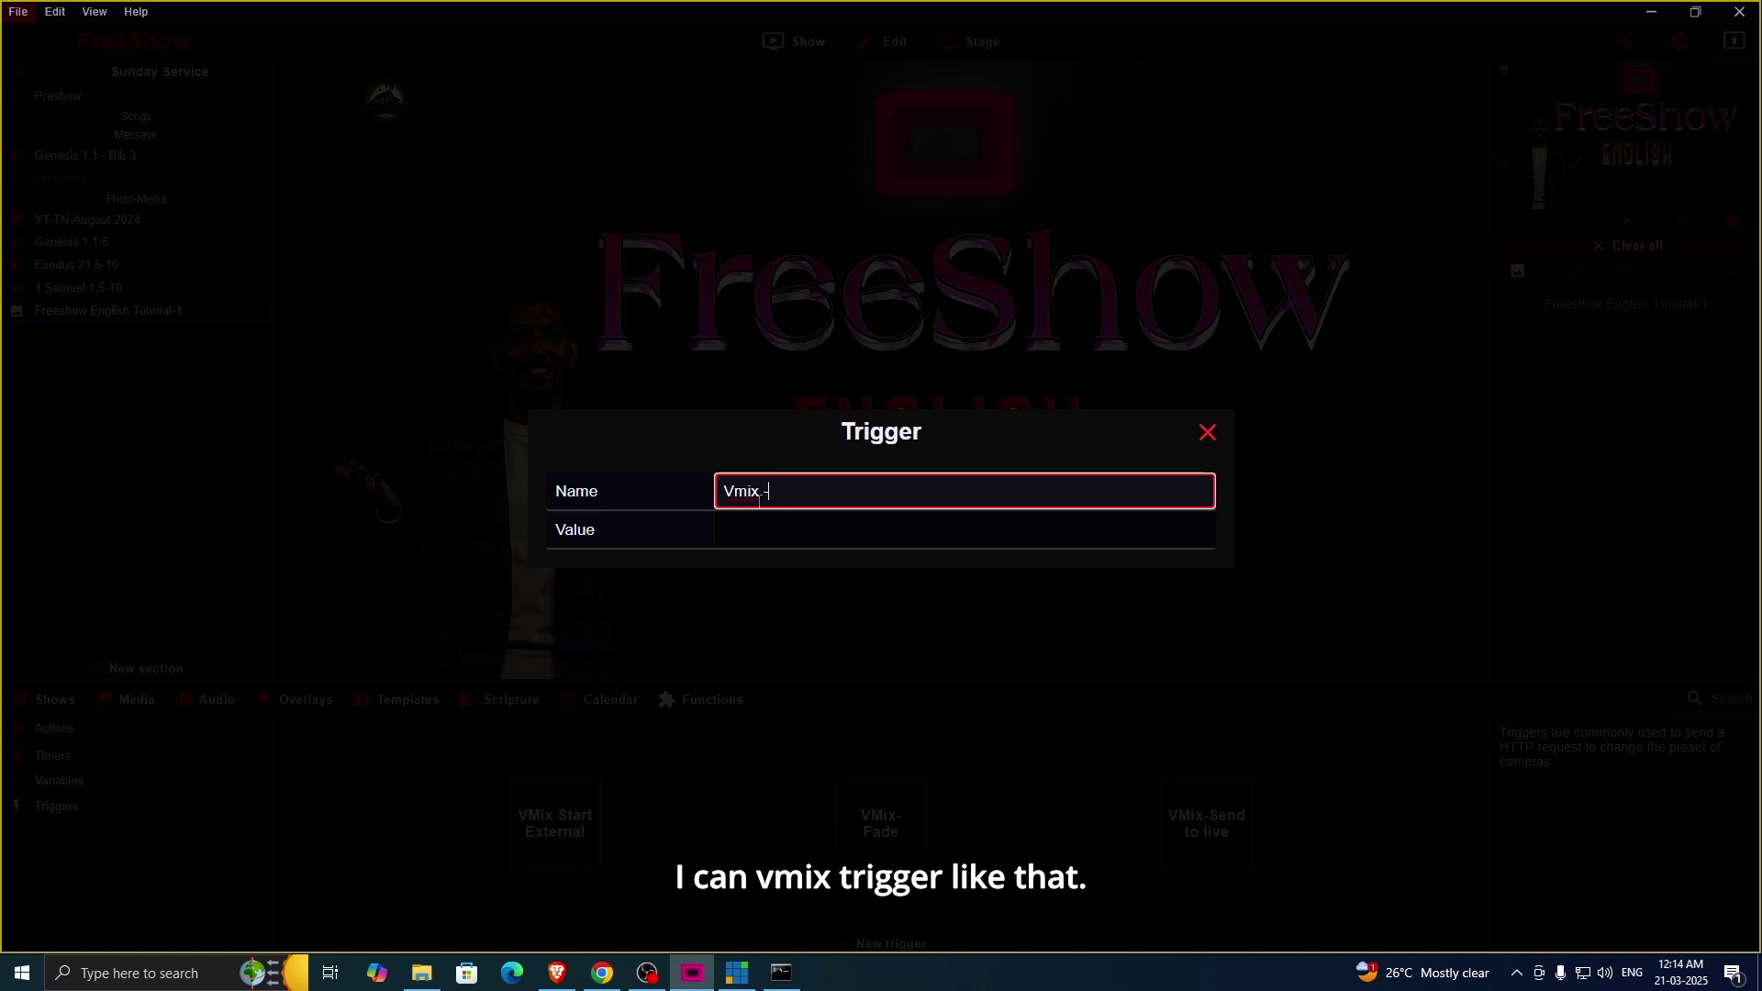
text( -Trigger)
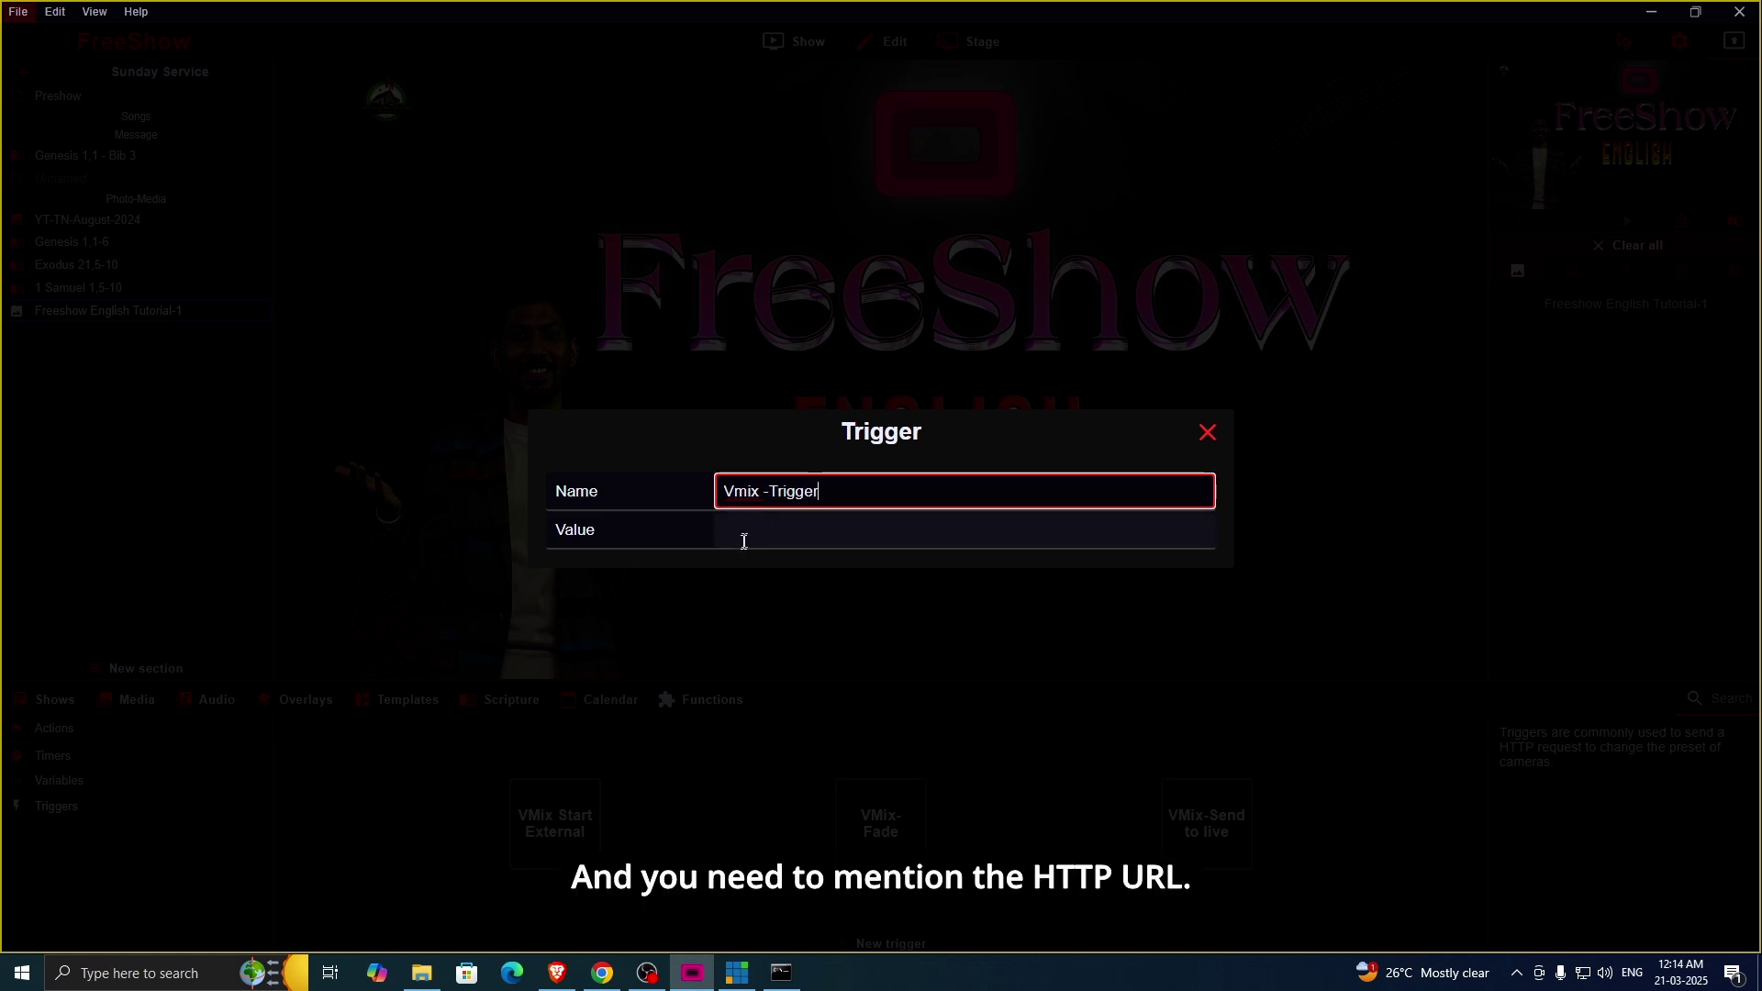
click(743, 539)
text(http://192.168.5.200:4456/call/StopStreaming)
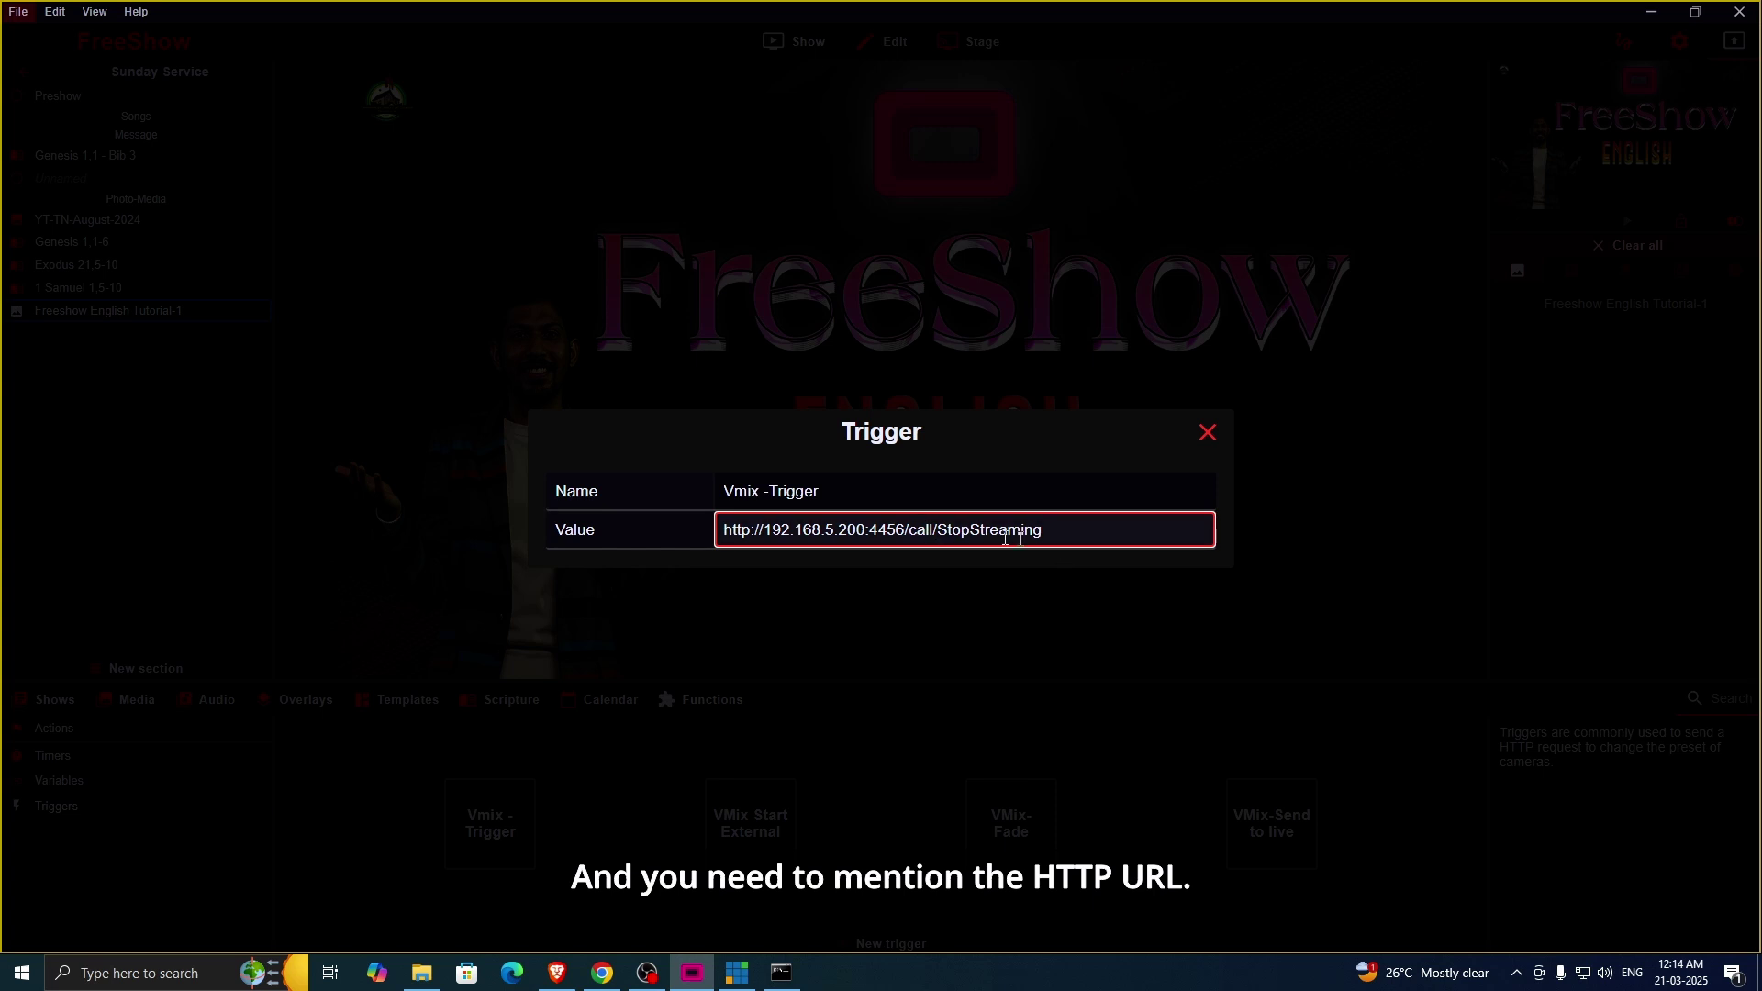
drag(1067, 535, 709, 532)
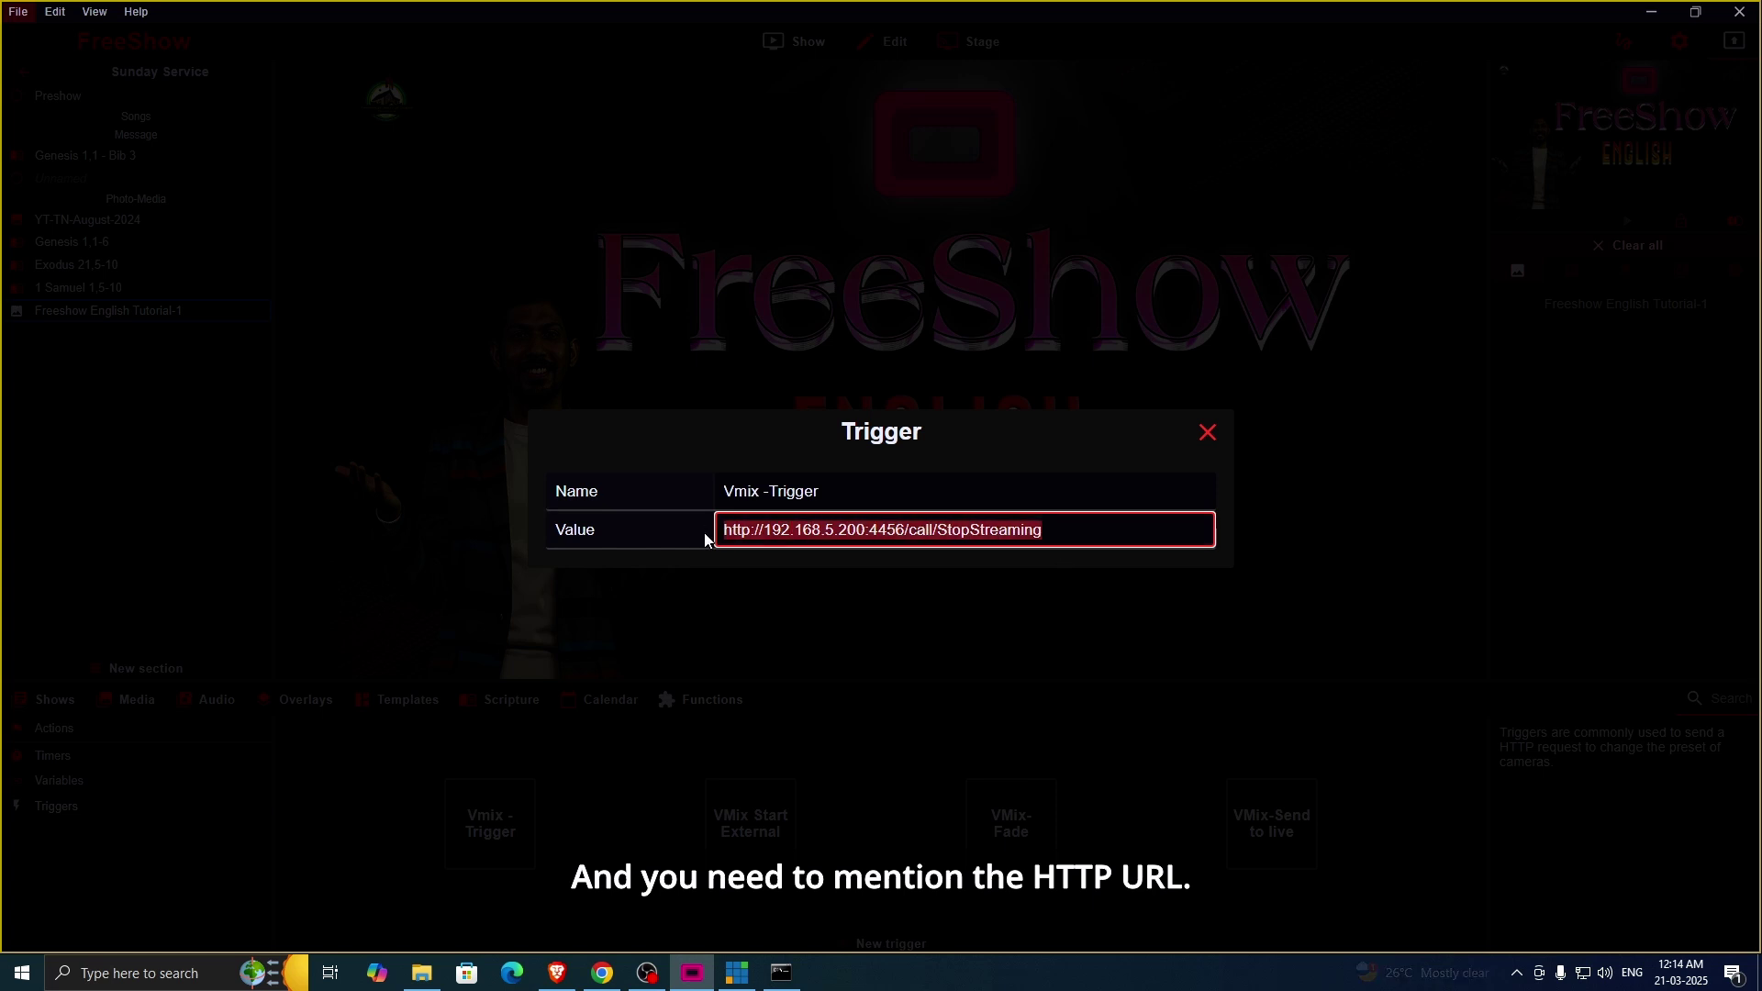
click(1209, 435)
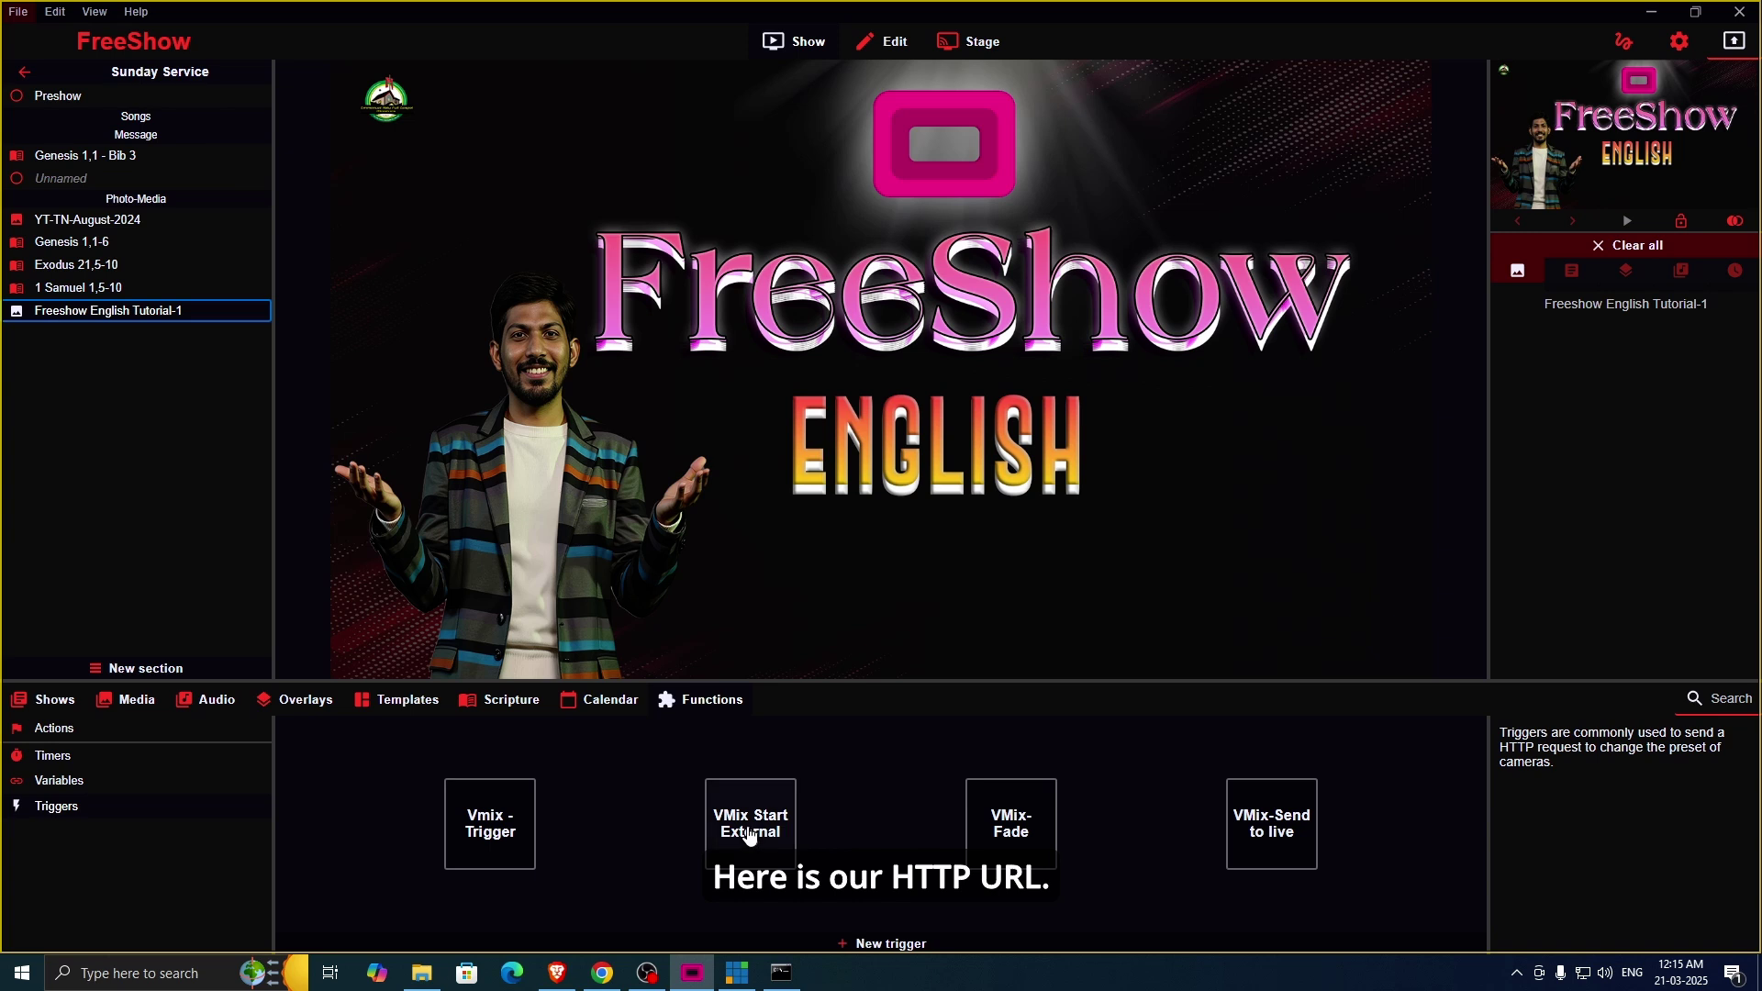
Step: Inspect the HTTP URL stored in the VMix-Fade trigger and close it without editing
right_click(1018, 836)
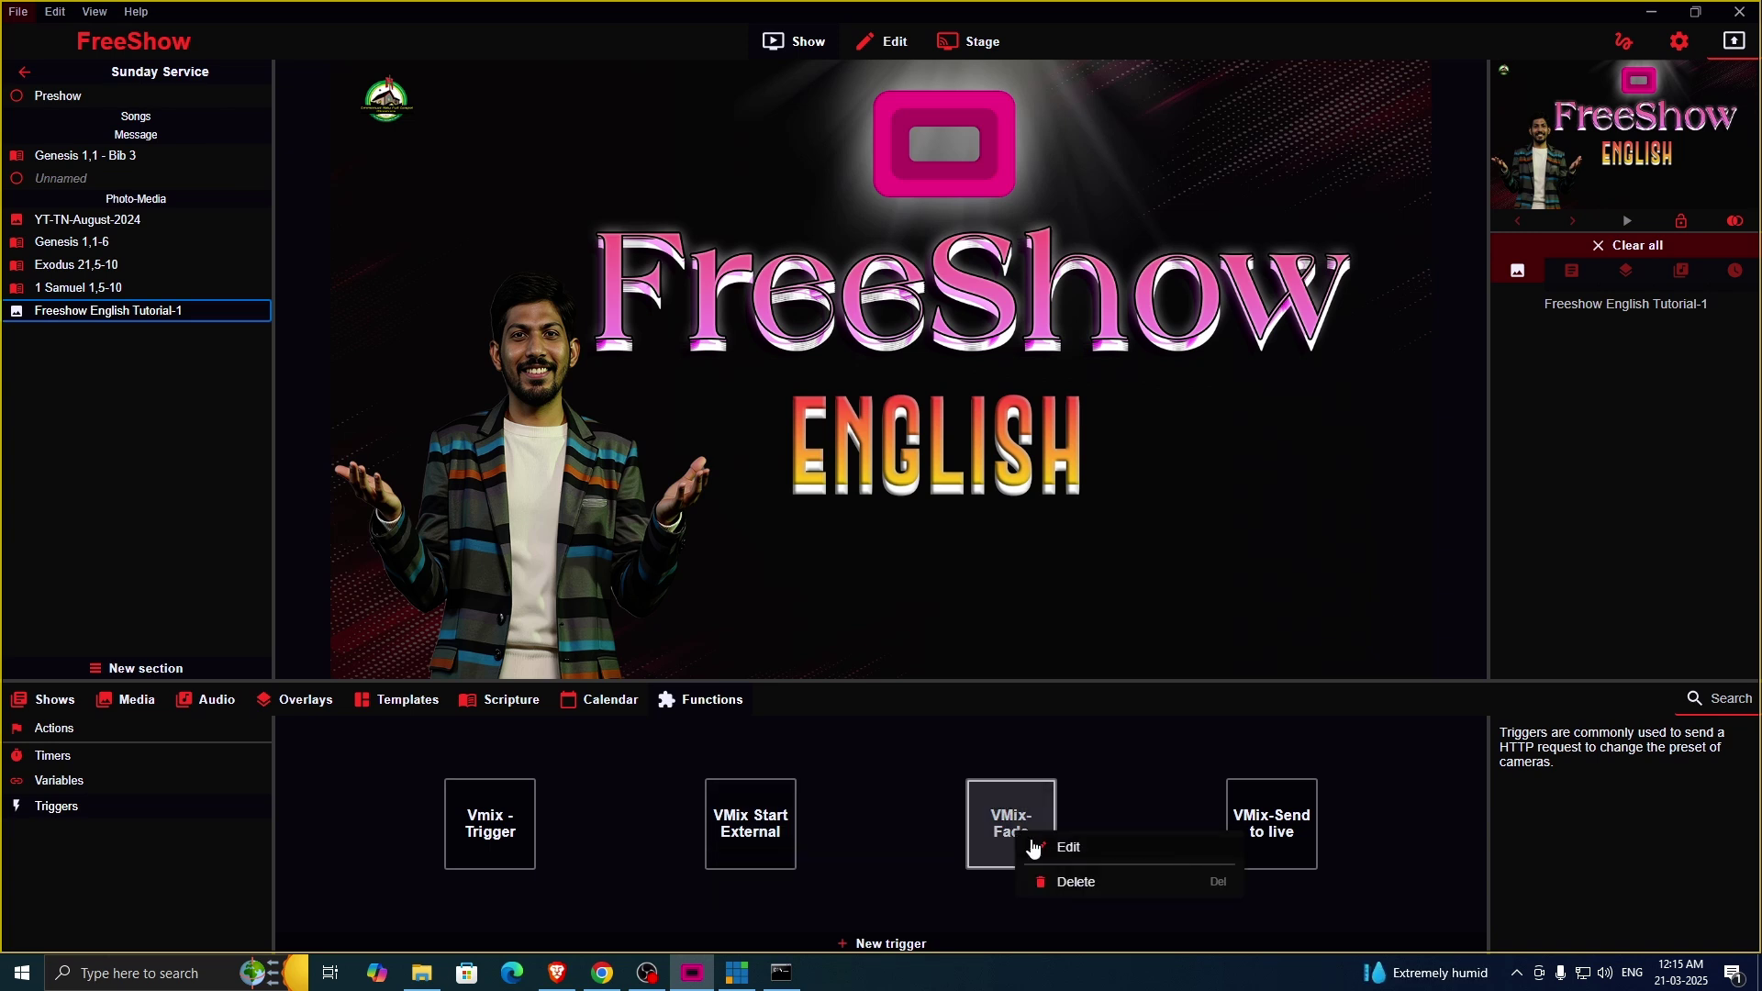
click(1037, 847)
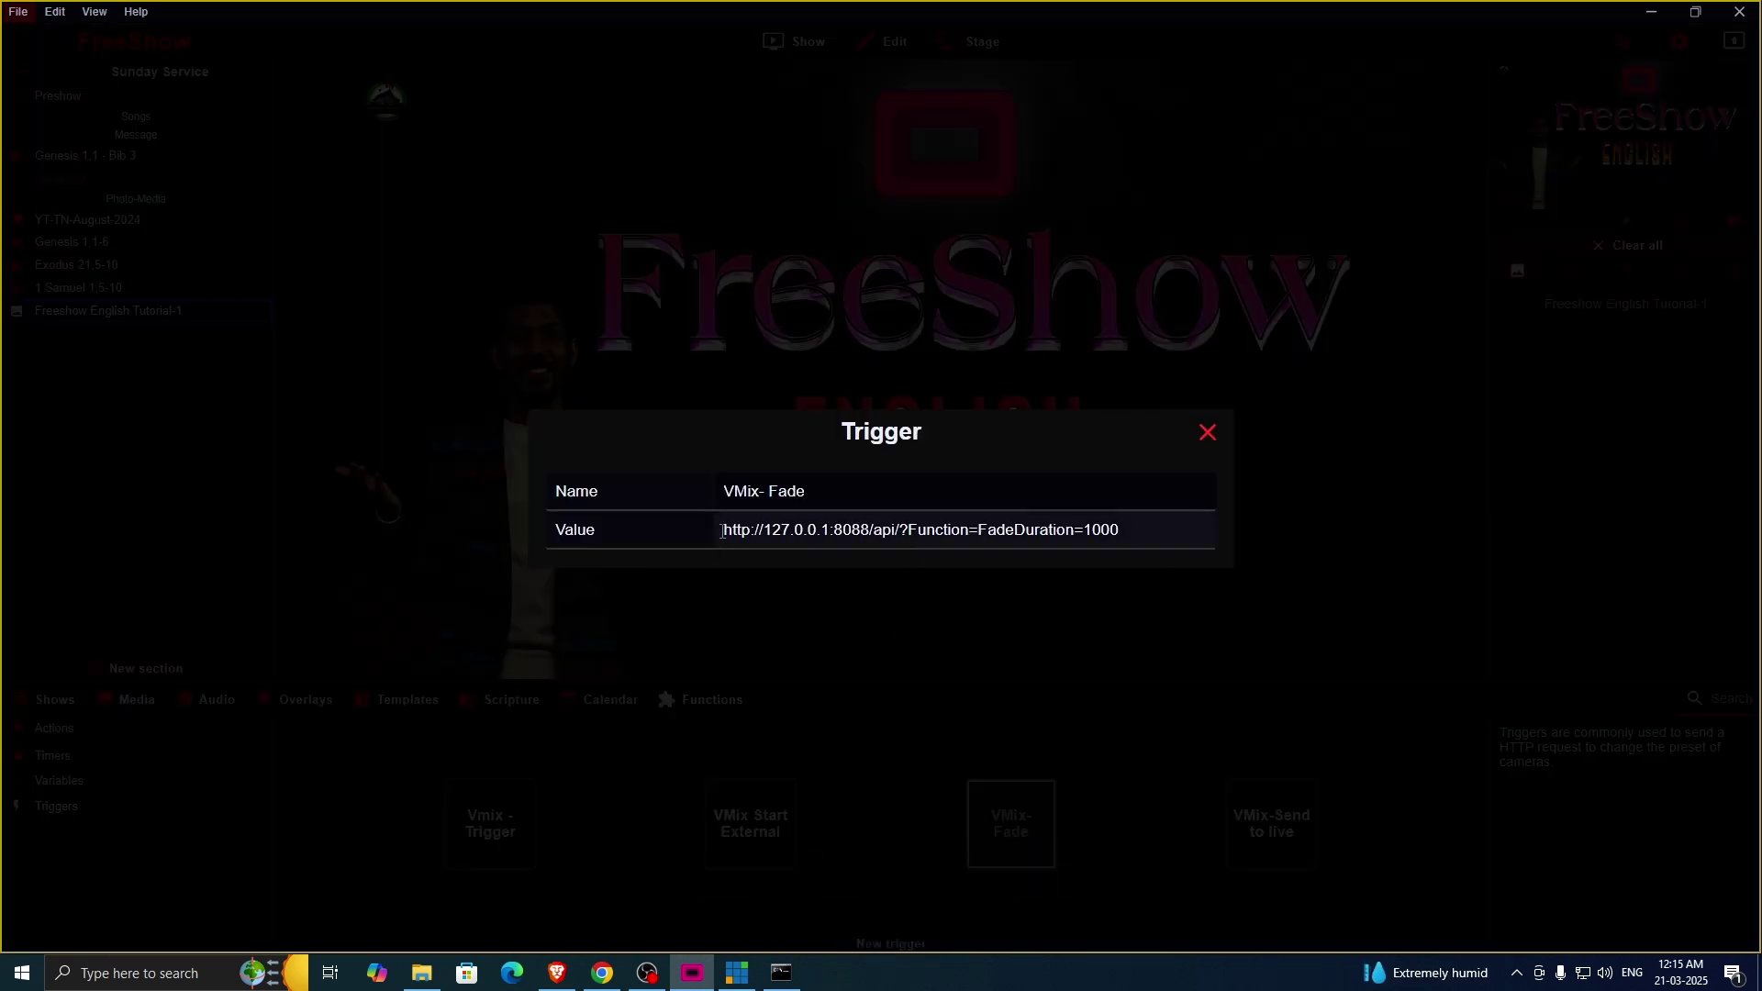
drag(722, 532, 1158, 522)
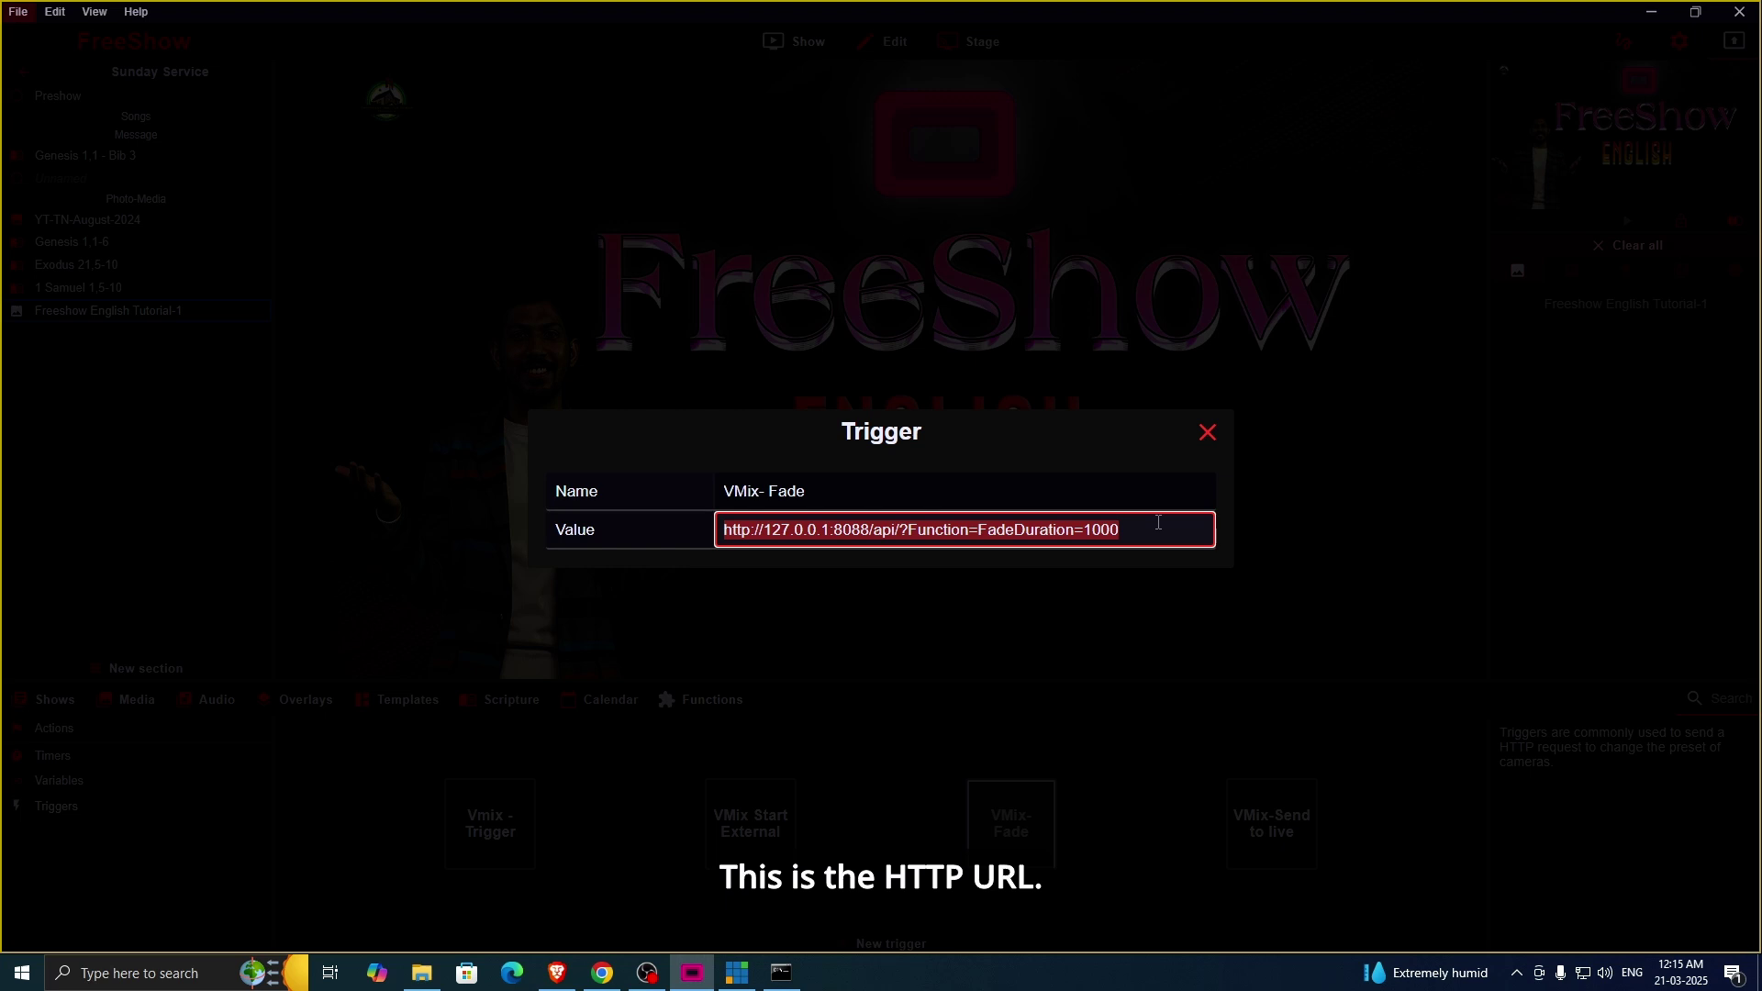
click(1160, 531)
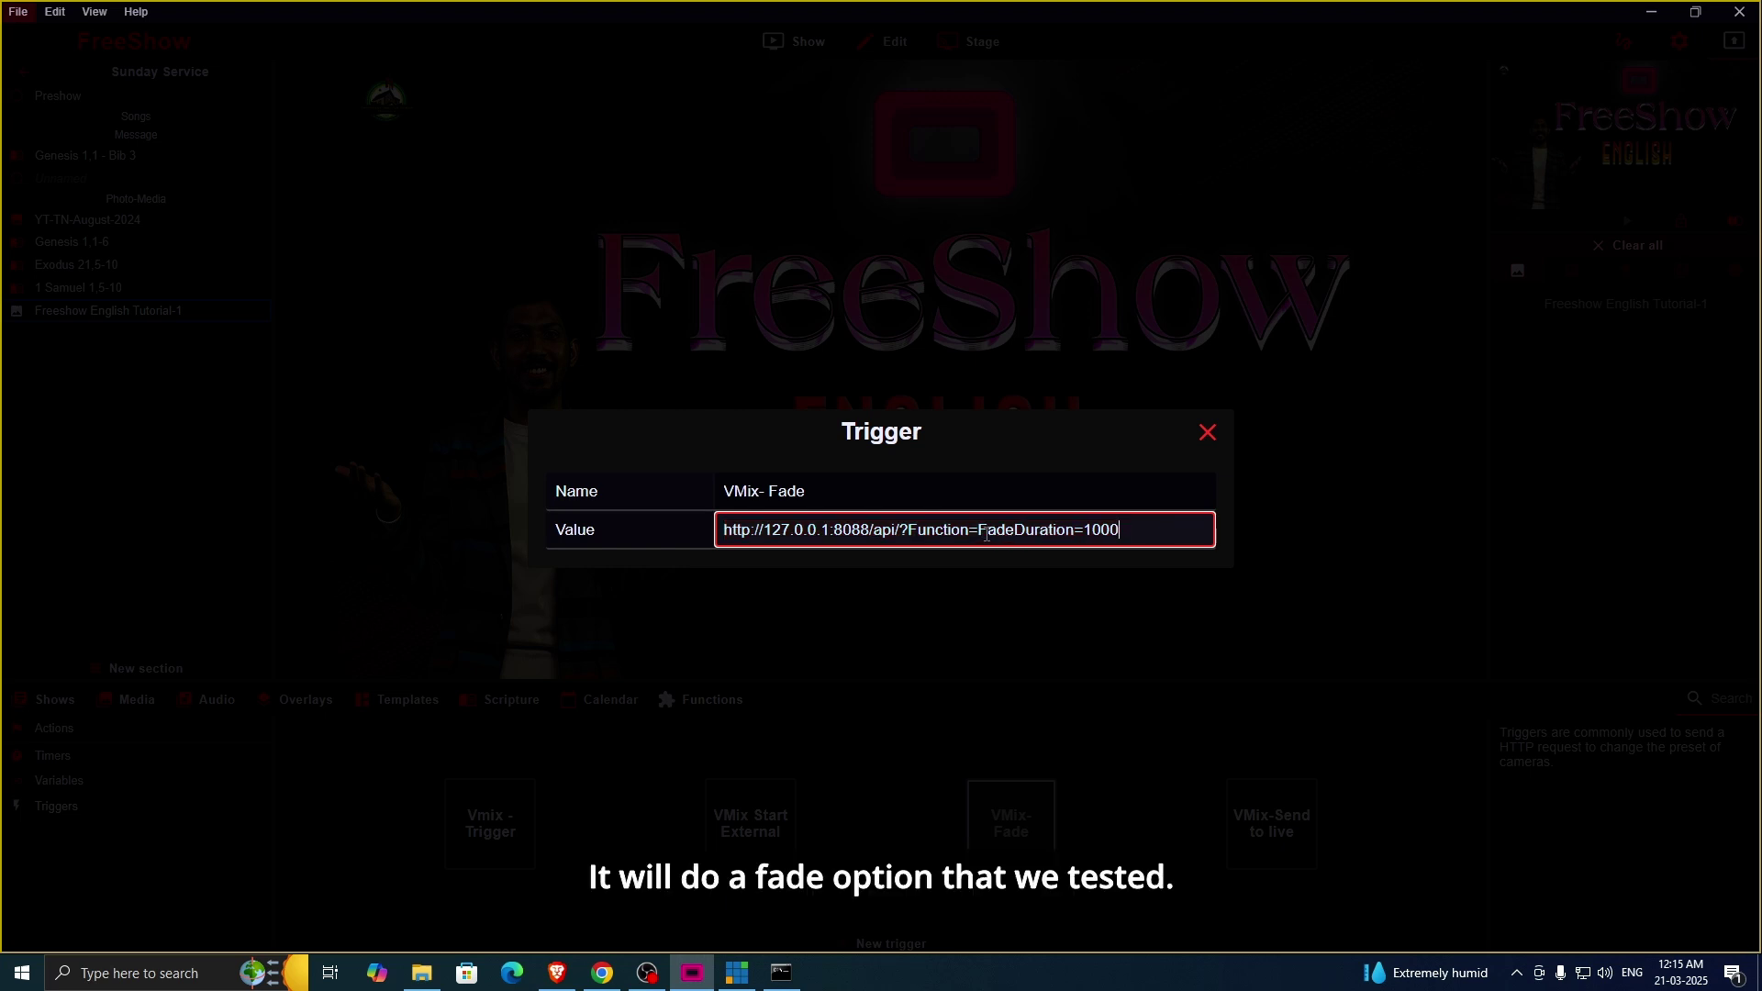
click(1129, 775)
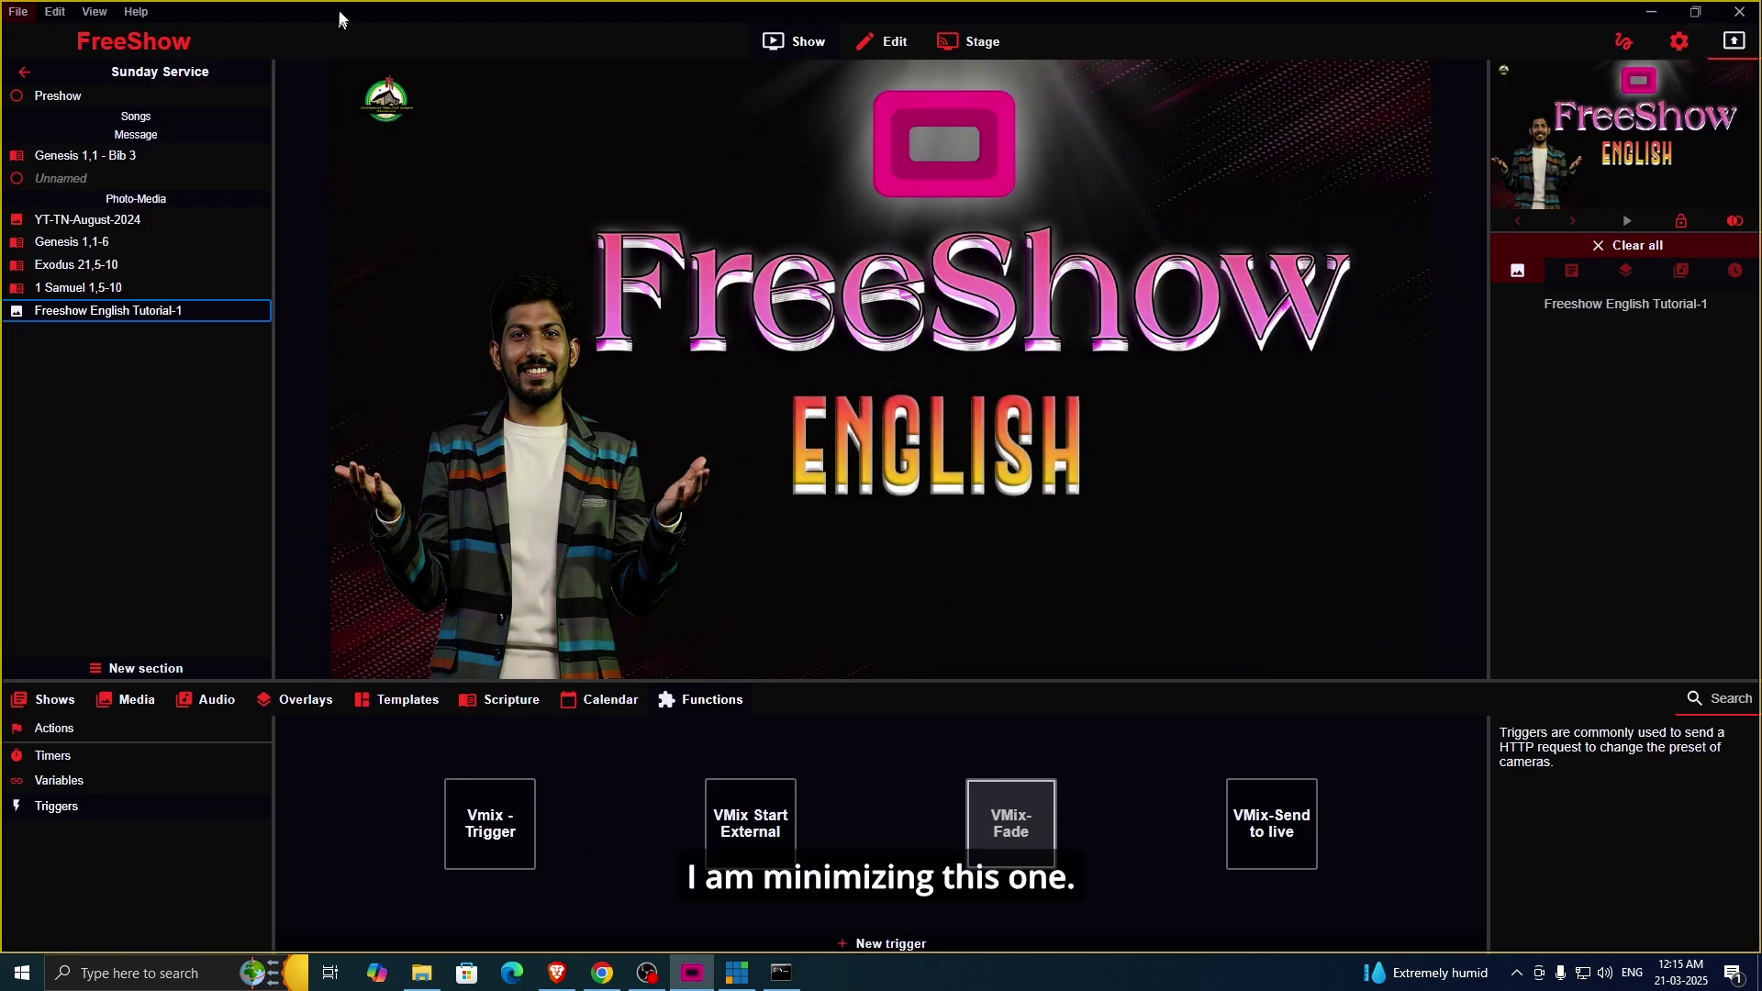
Step: Restore FreeShow to a smaller window and place it in front of vMix
drag(344, 16, 638, 67)
click(735, 975)
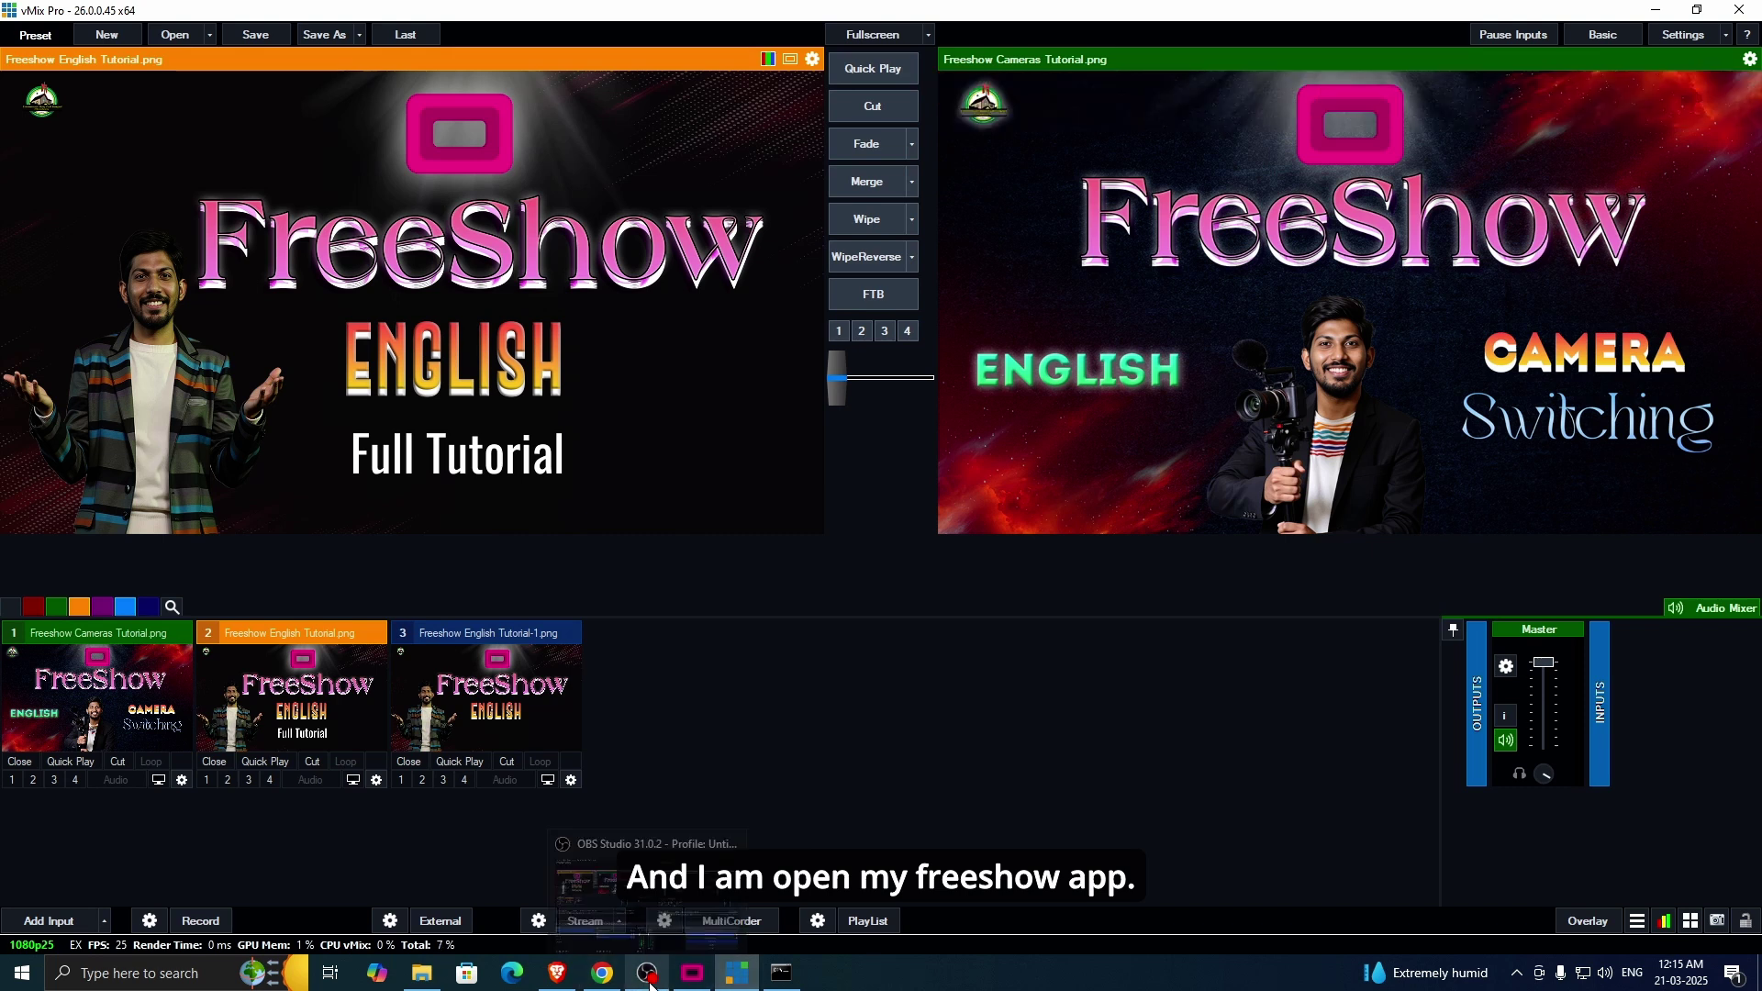
click(693, 984)
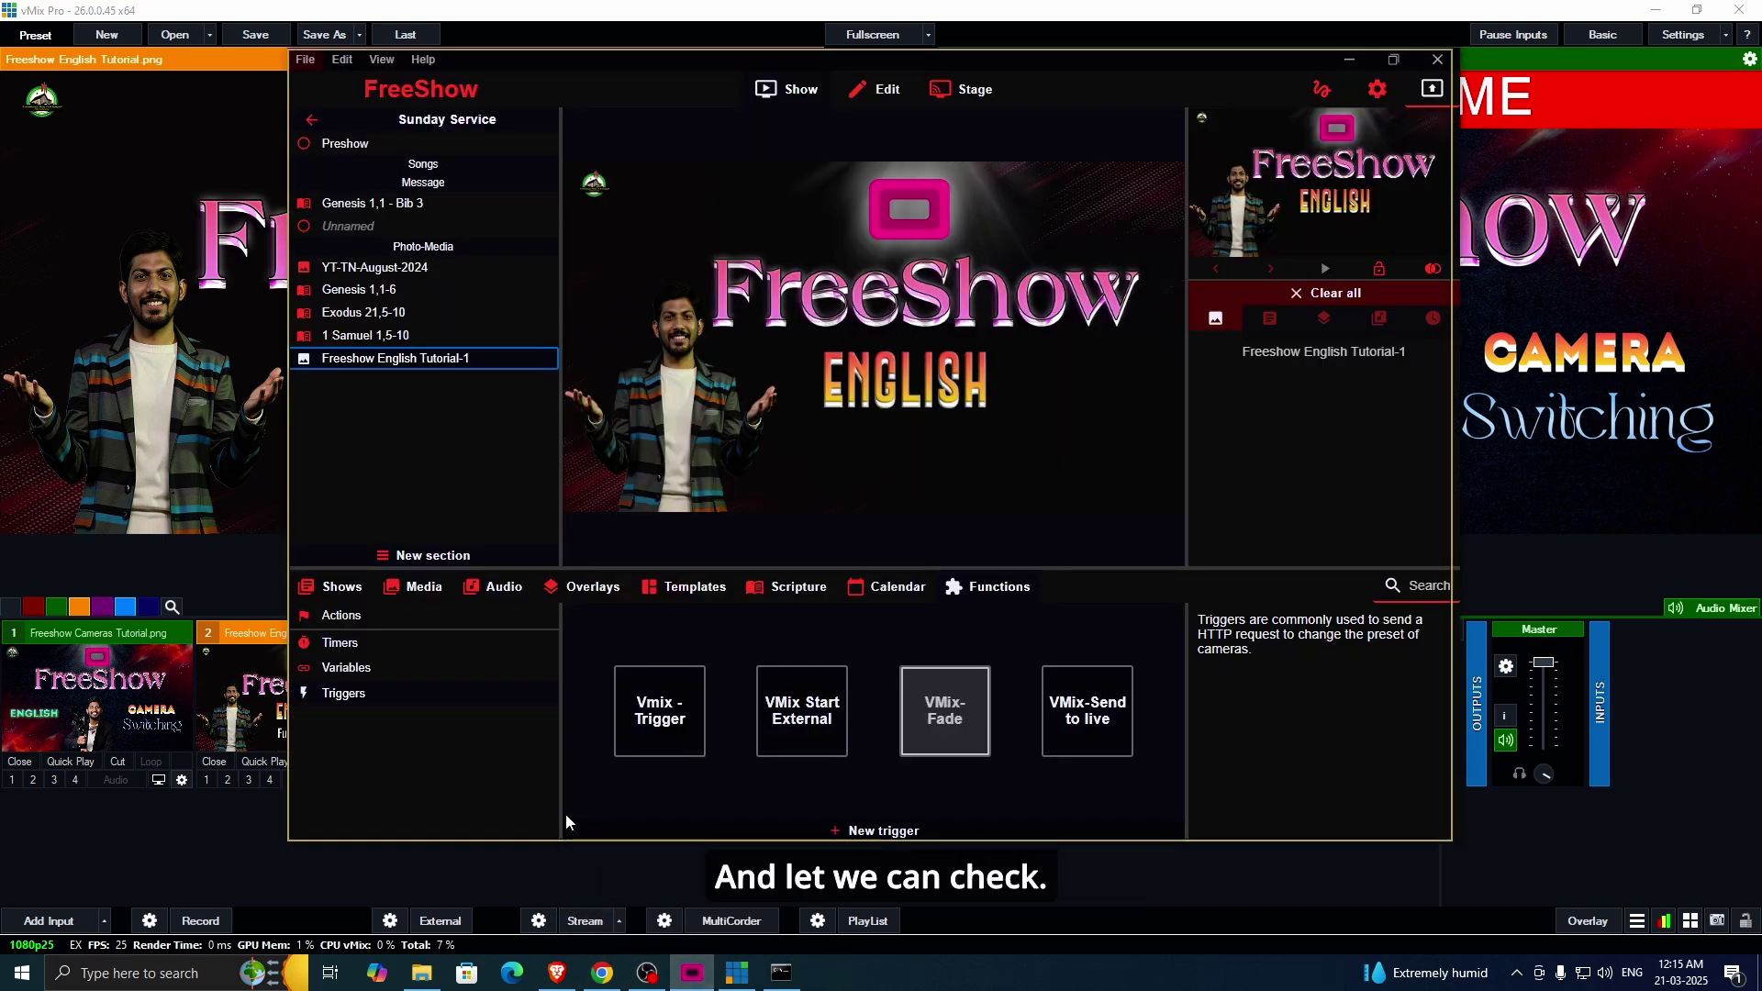
Step: Bring FreeShow in front of vMix and run the VMix-Fade trigger to swap the preview and live inputs
click(694, 983)
click(693, 984)
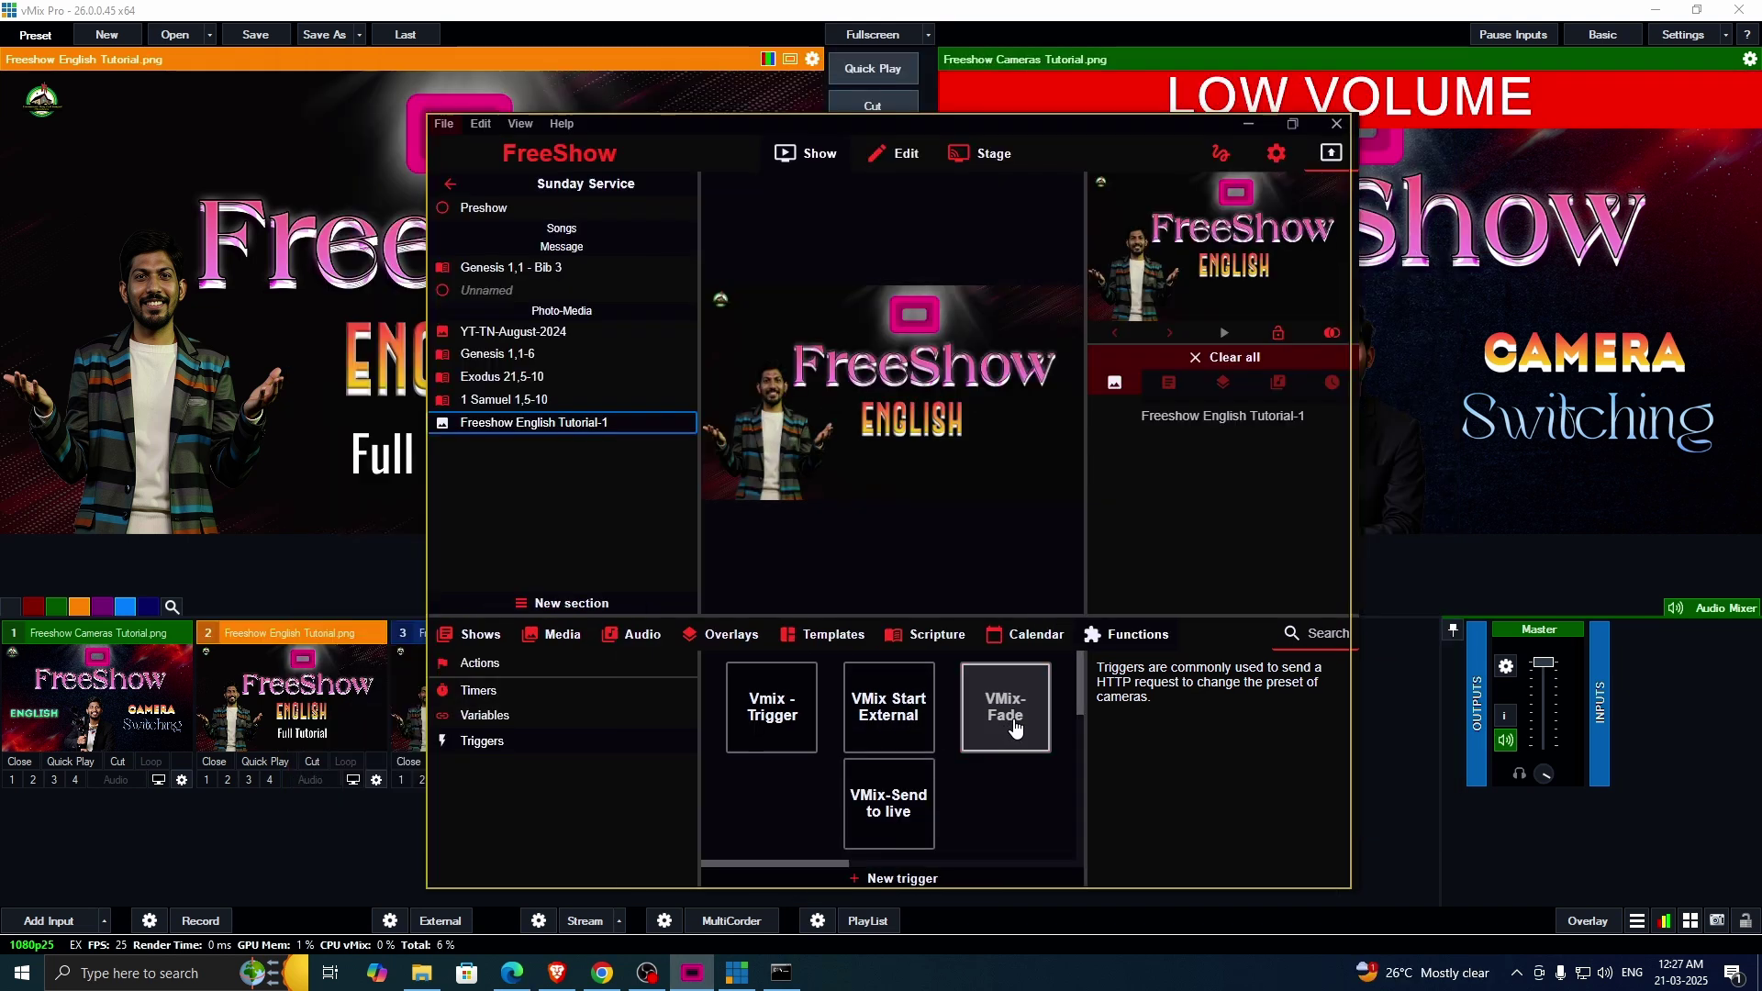
click(1014, 728)
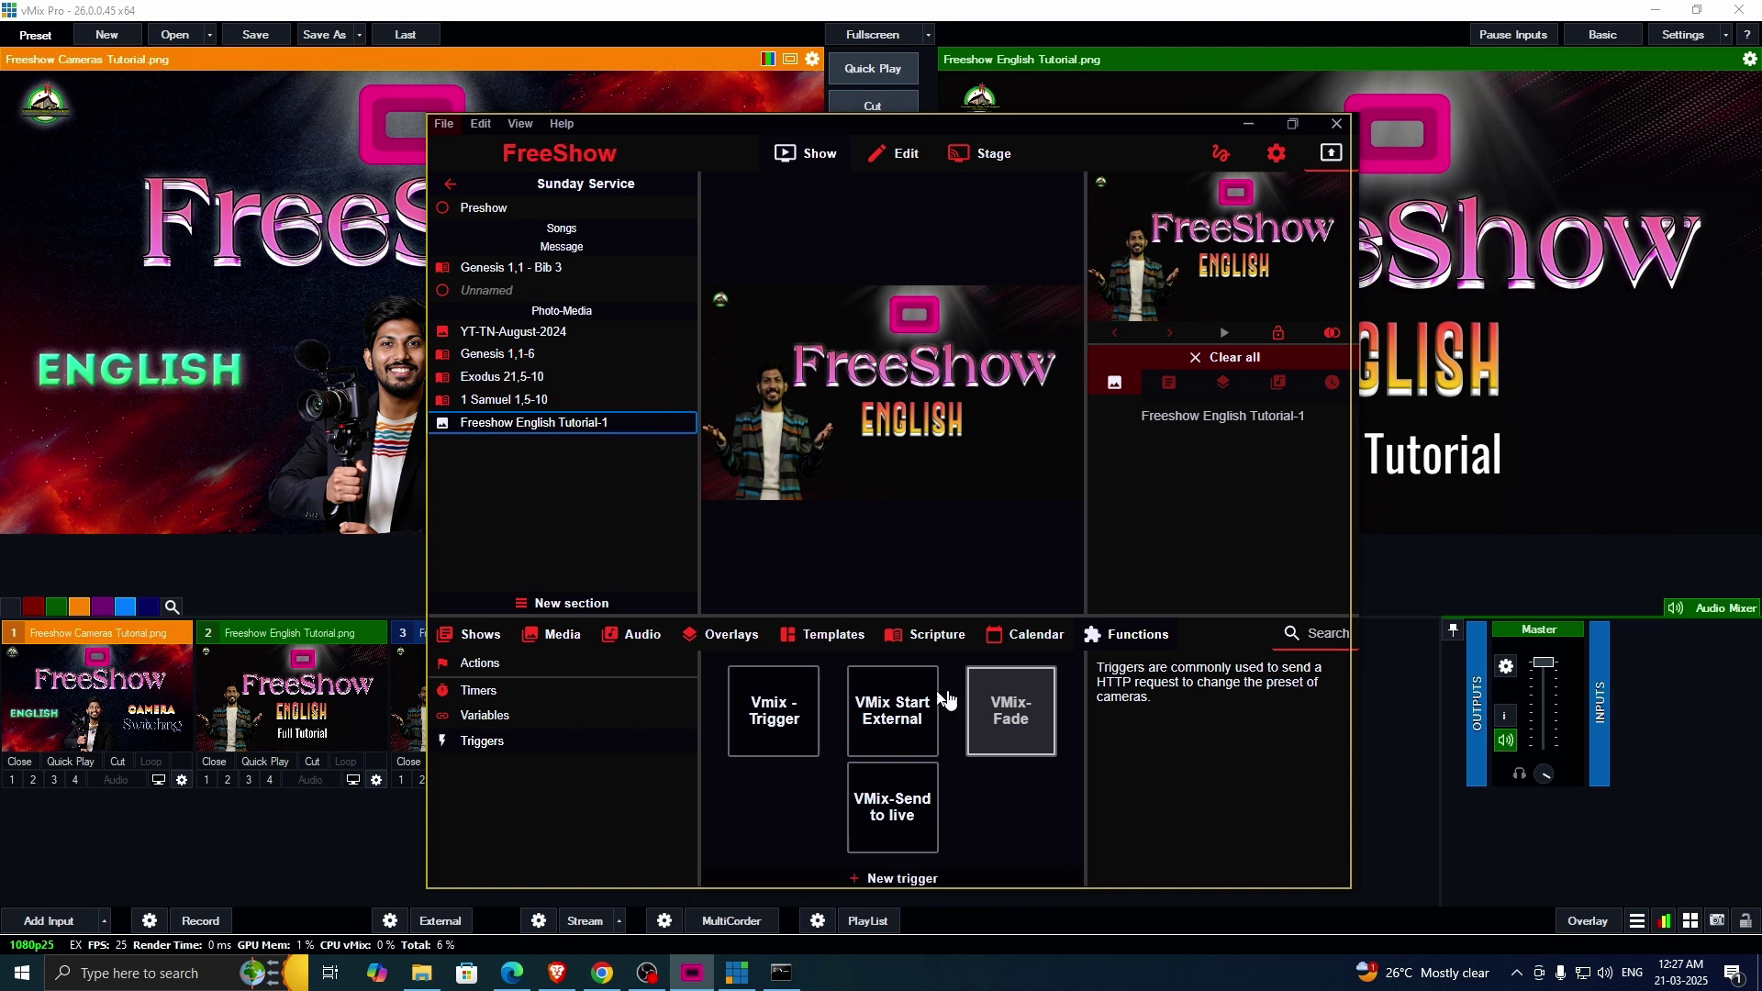
Step: Shrink the FreeShow window to uncover vMix's transition controls and fire the VMix-Fade trigger five times
drag(424, 120, 470, 207)
drag(716, 230, 674, 188)
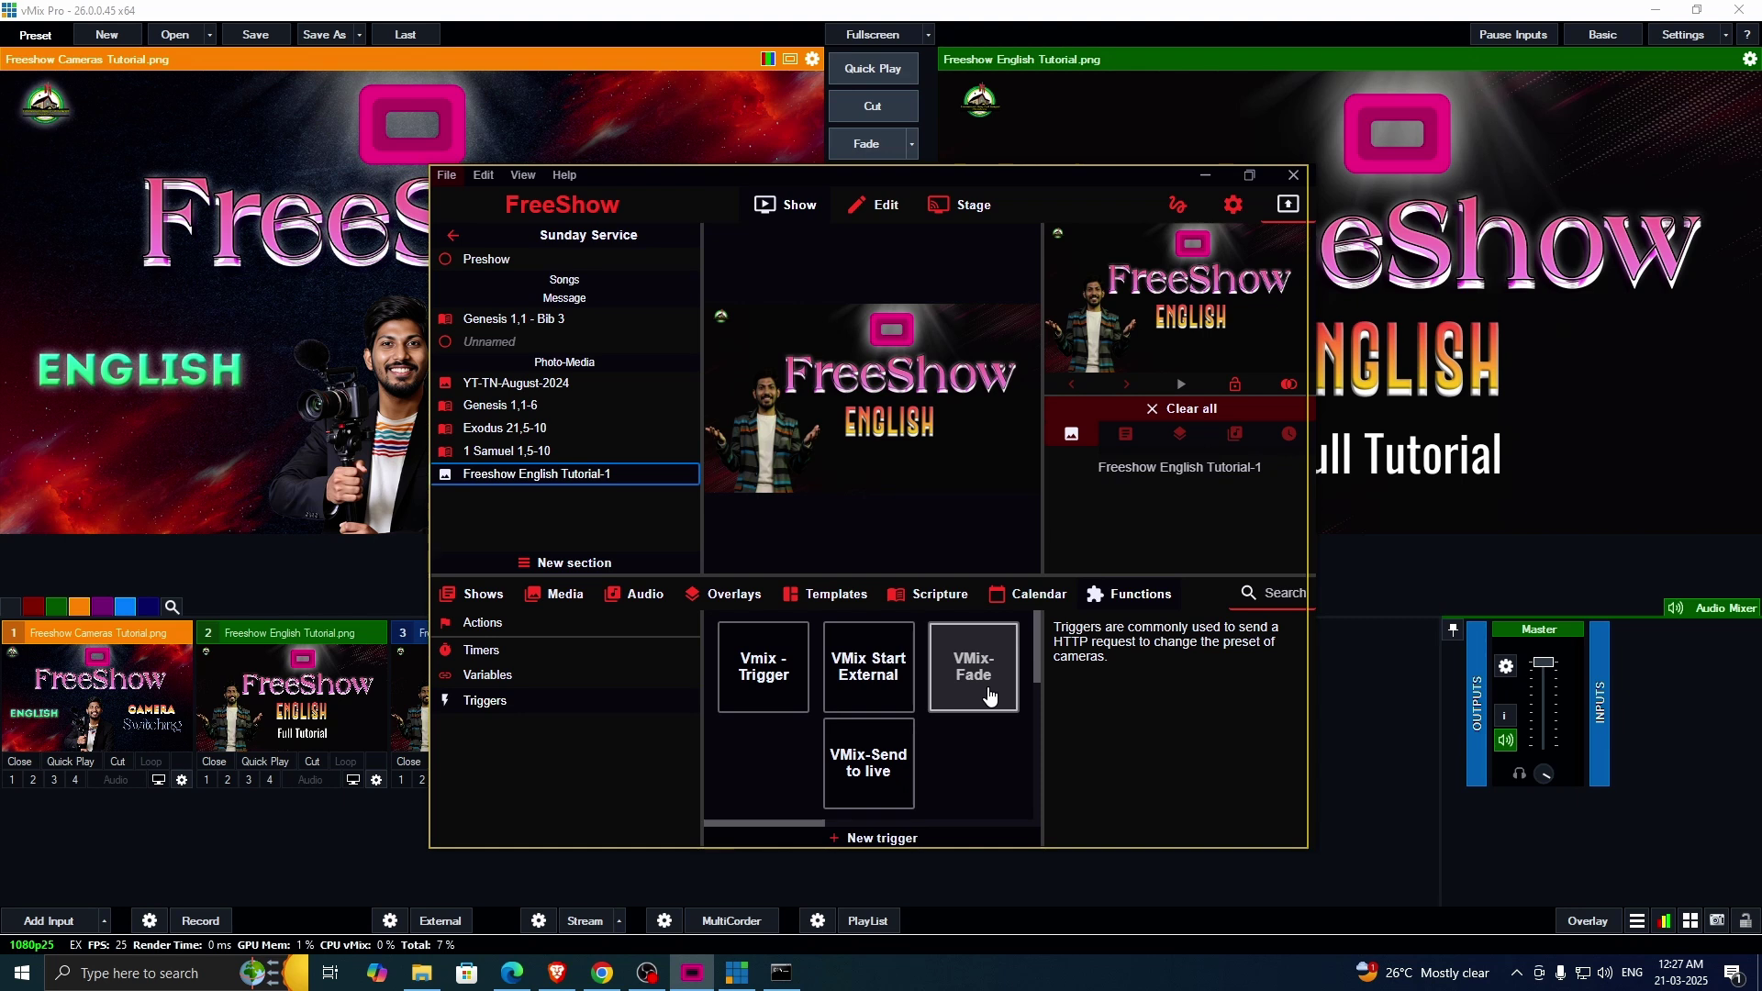
click(989, 696)
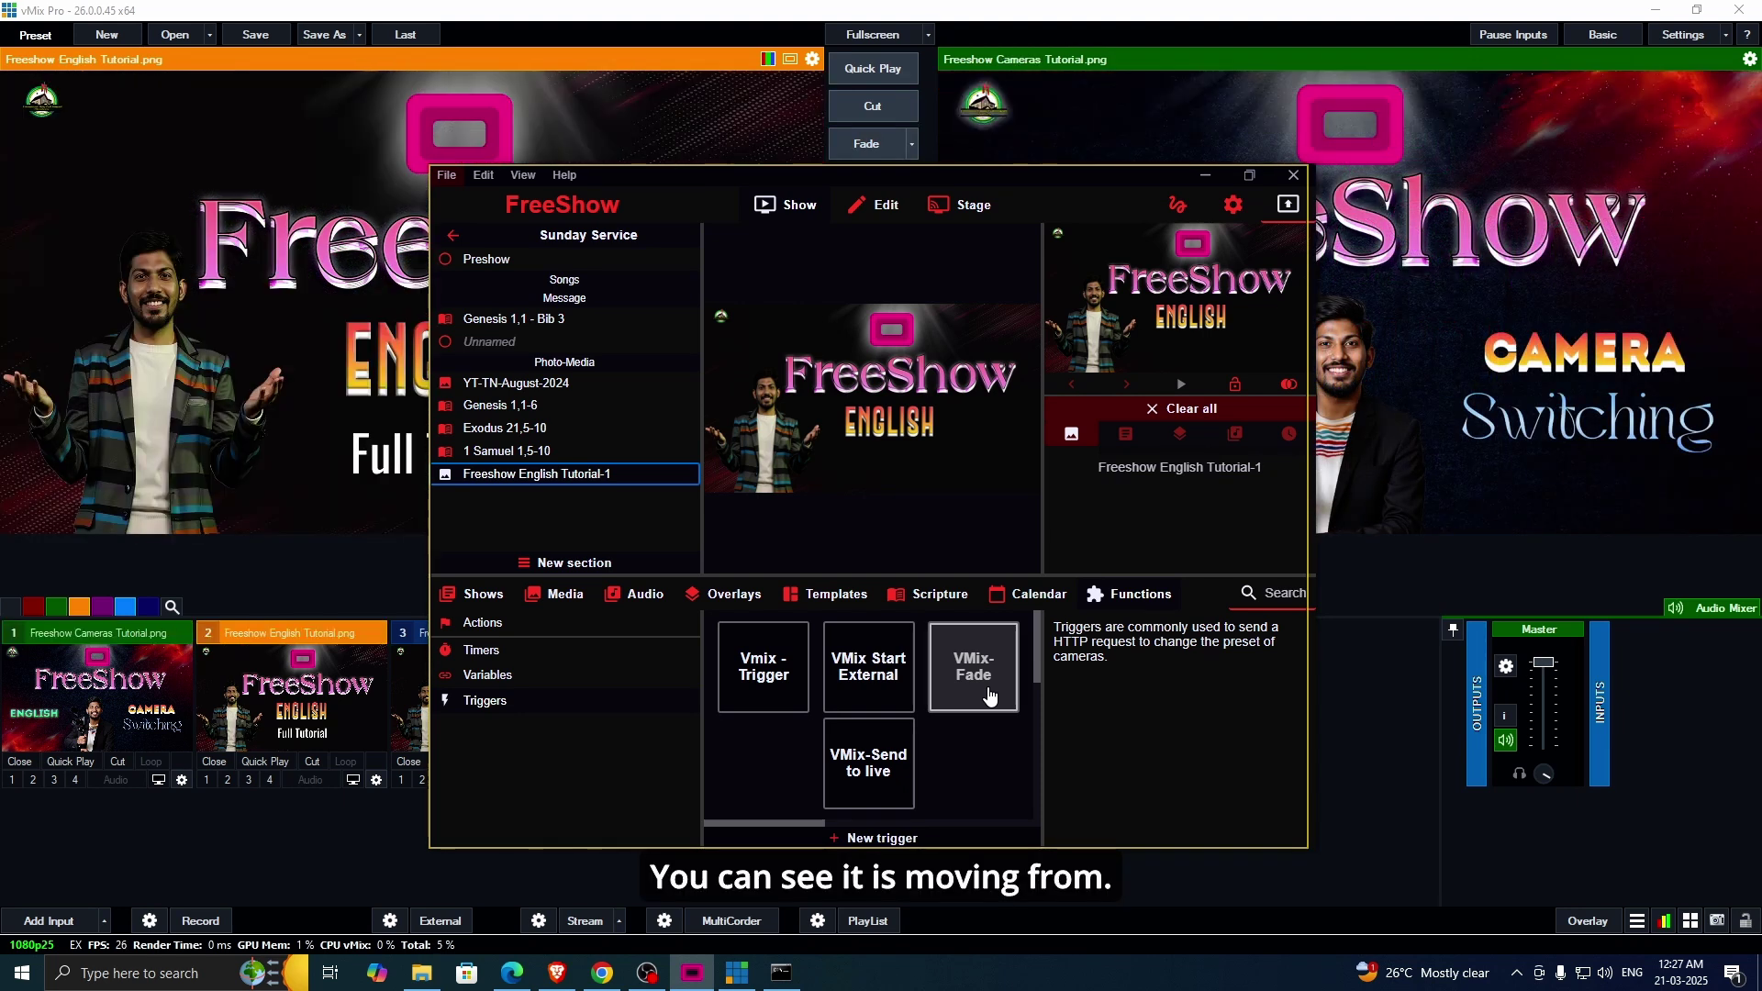
click(989, 696)
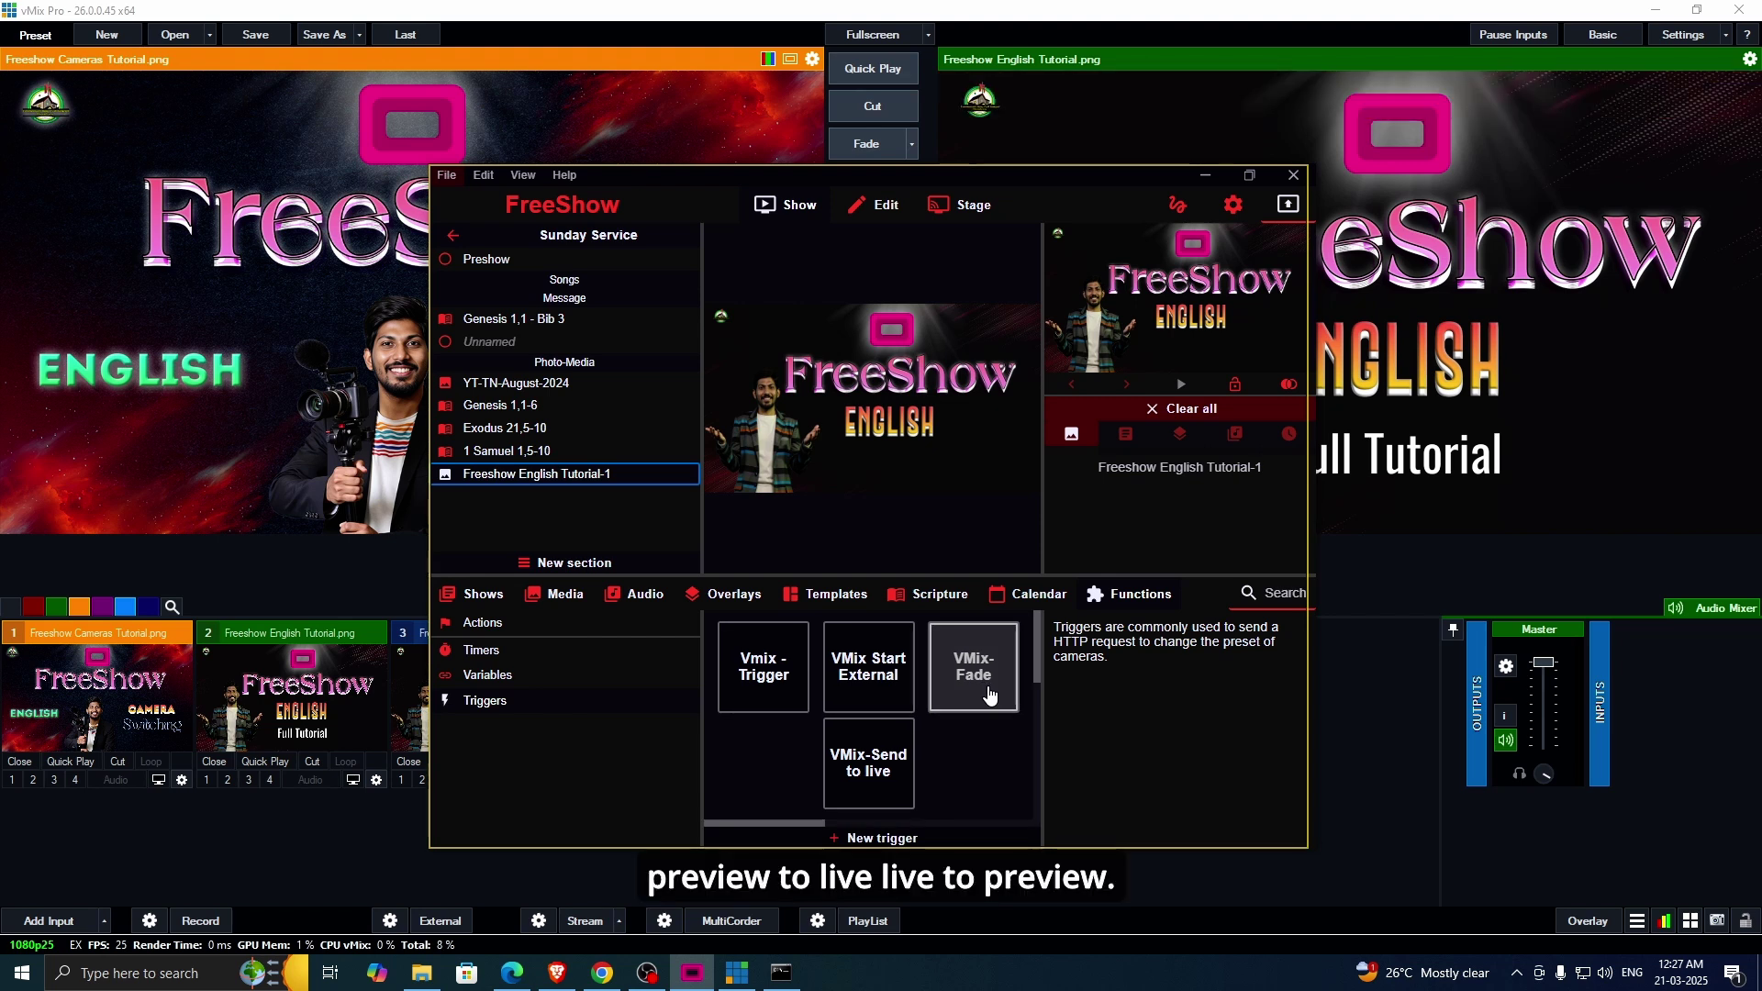
click(989, 697)
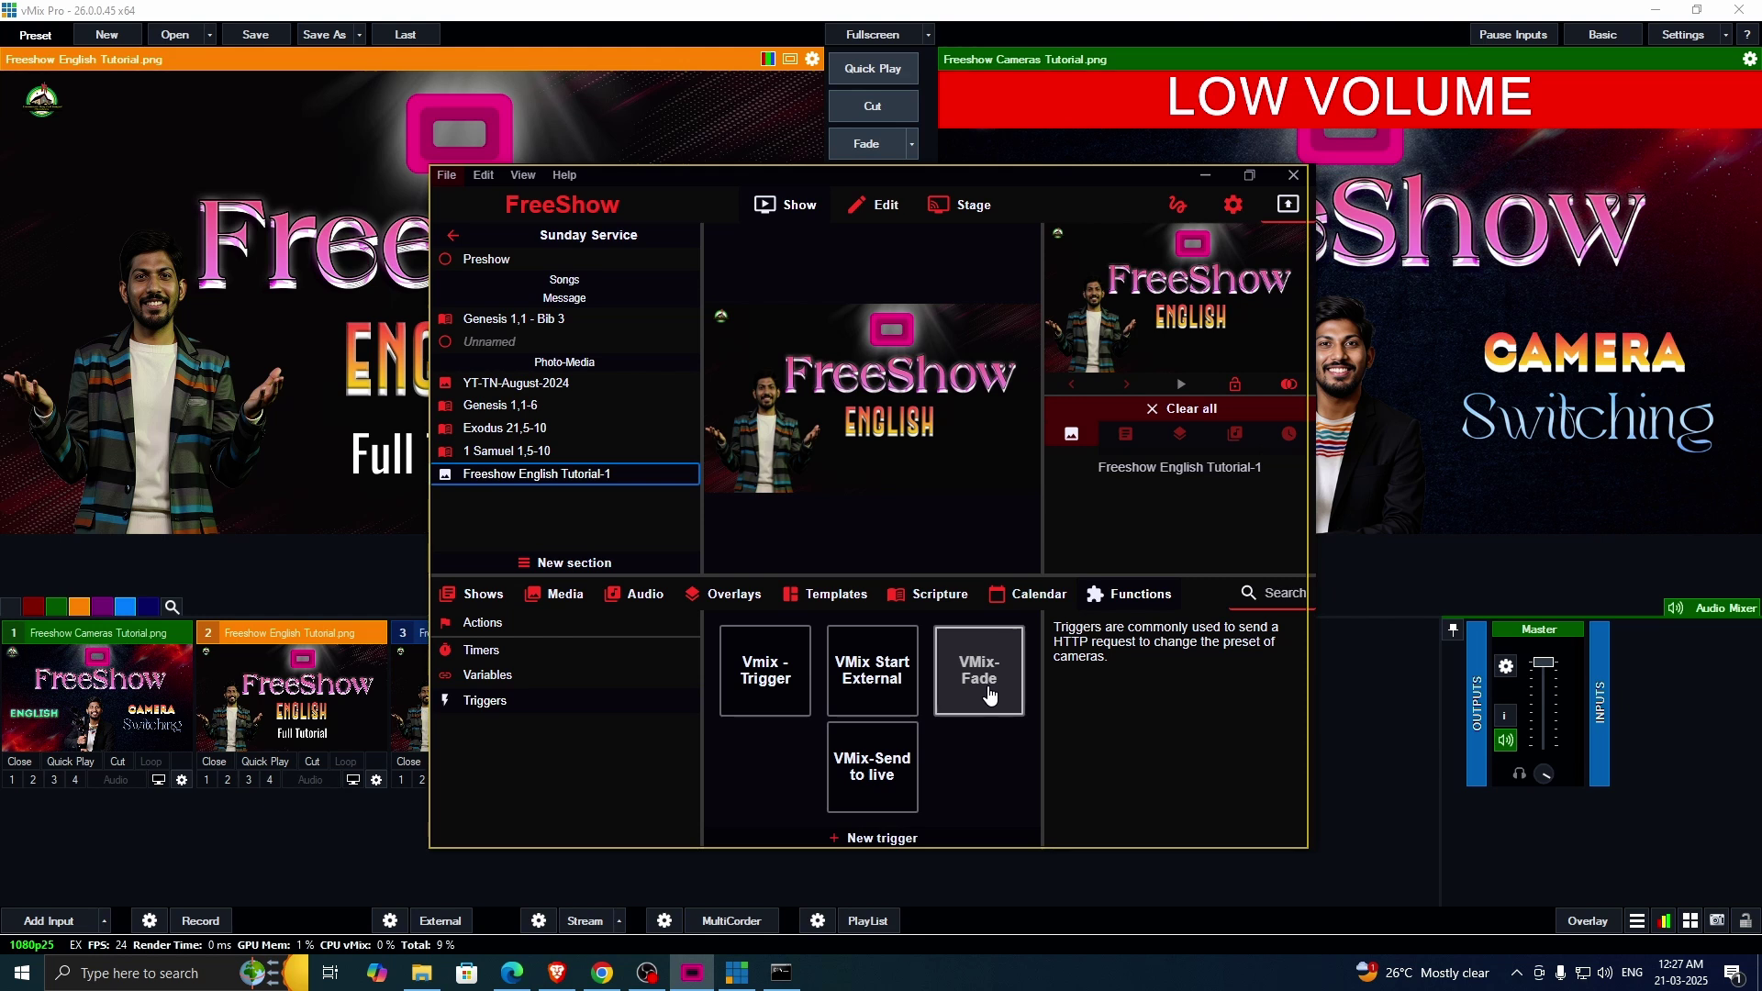
click(989, 696)
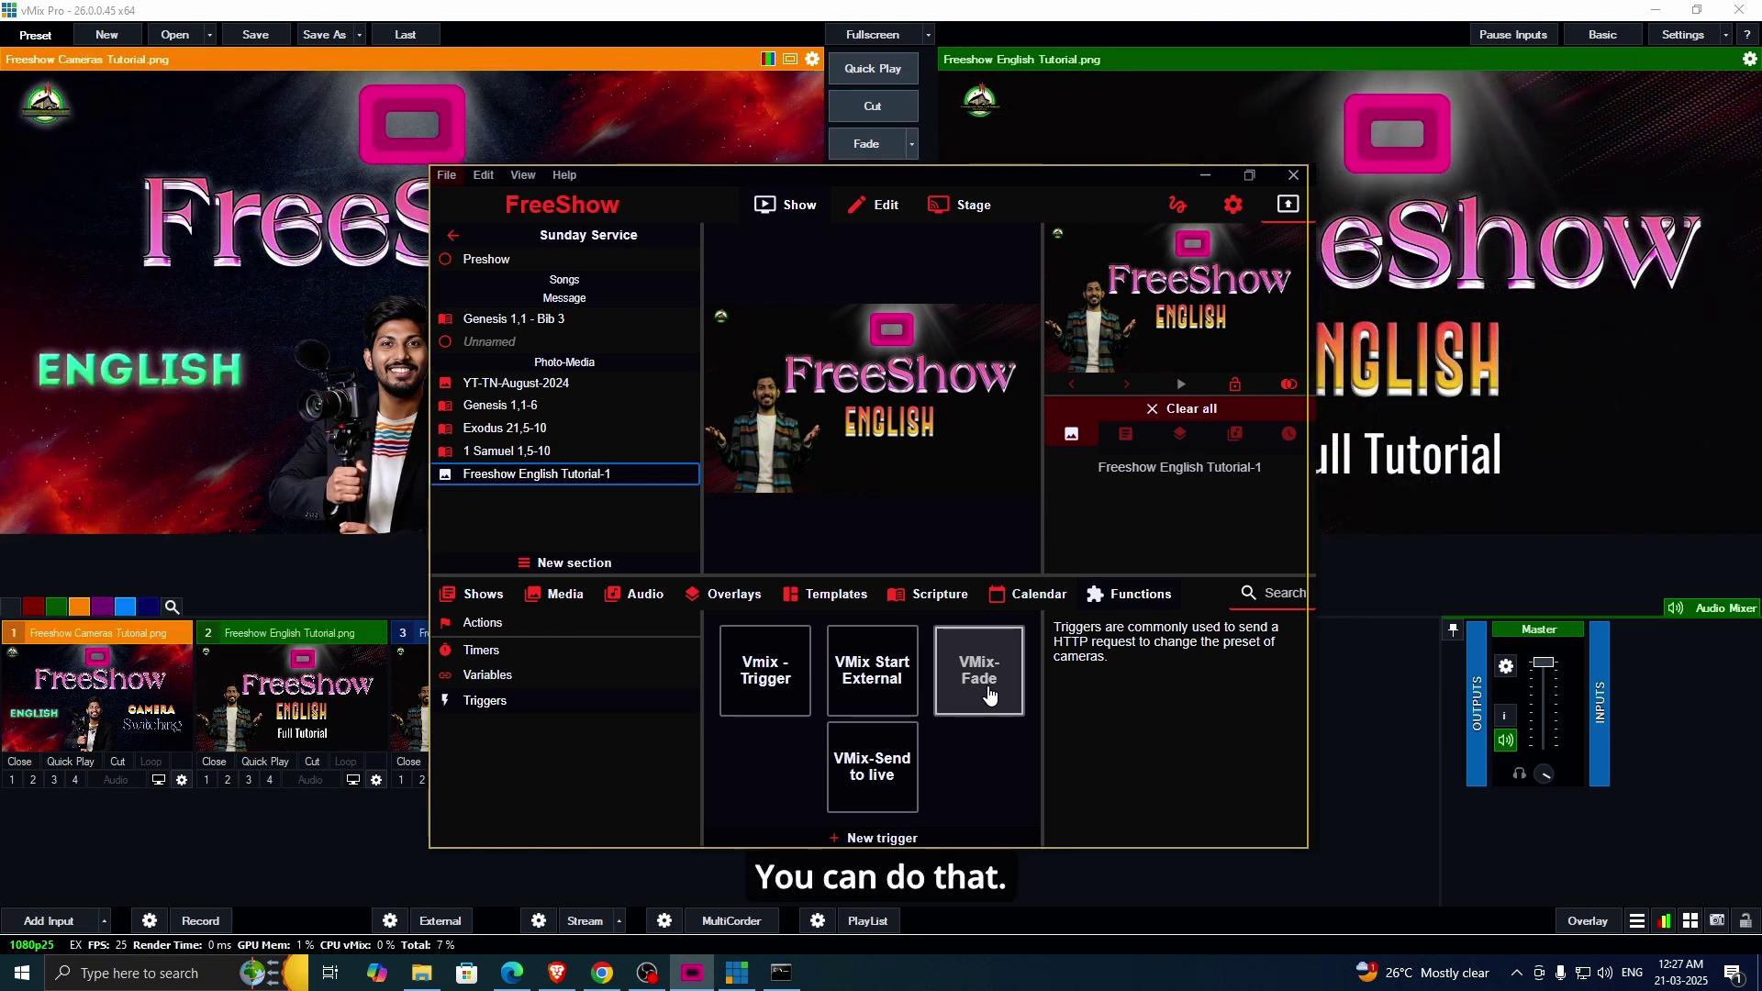
click(989, 697)
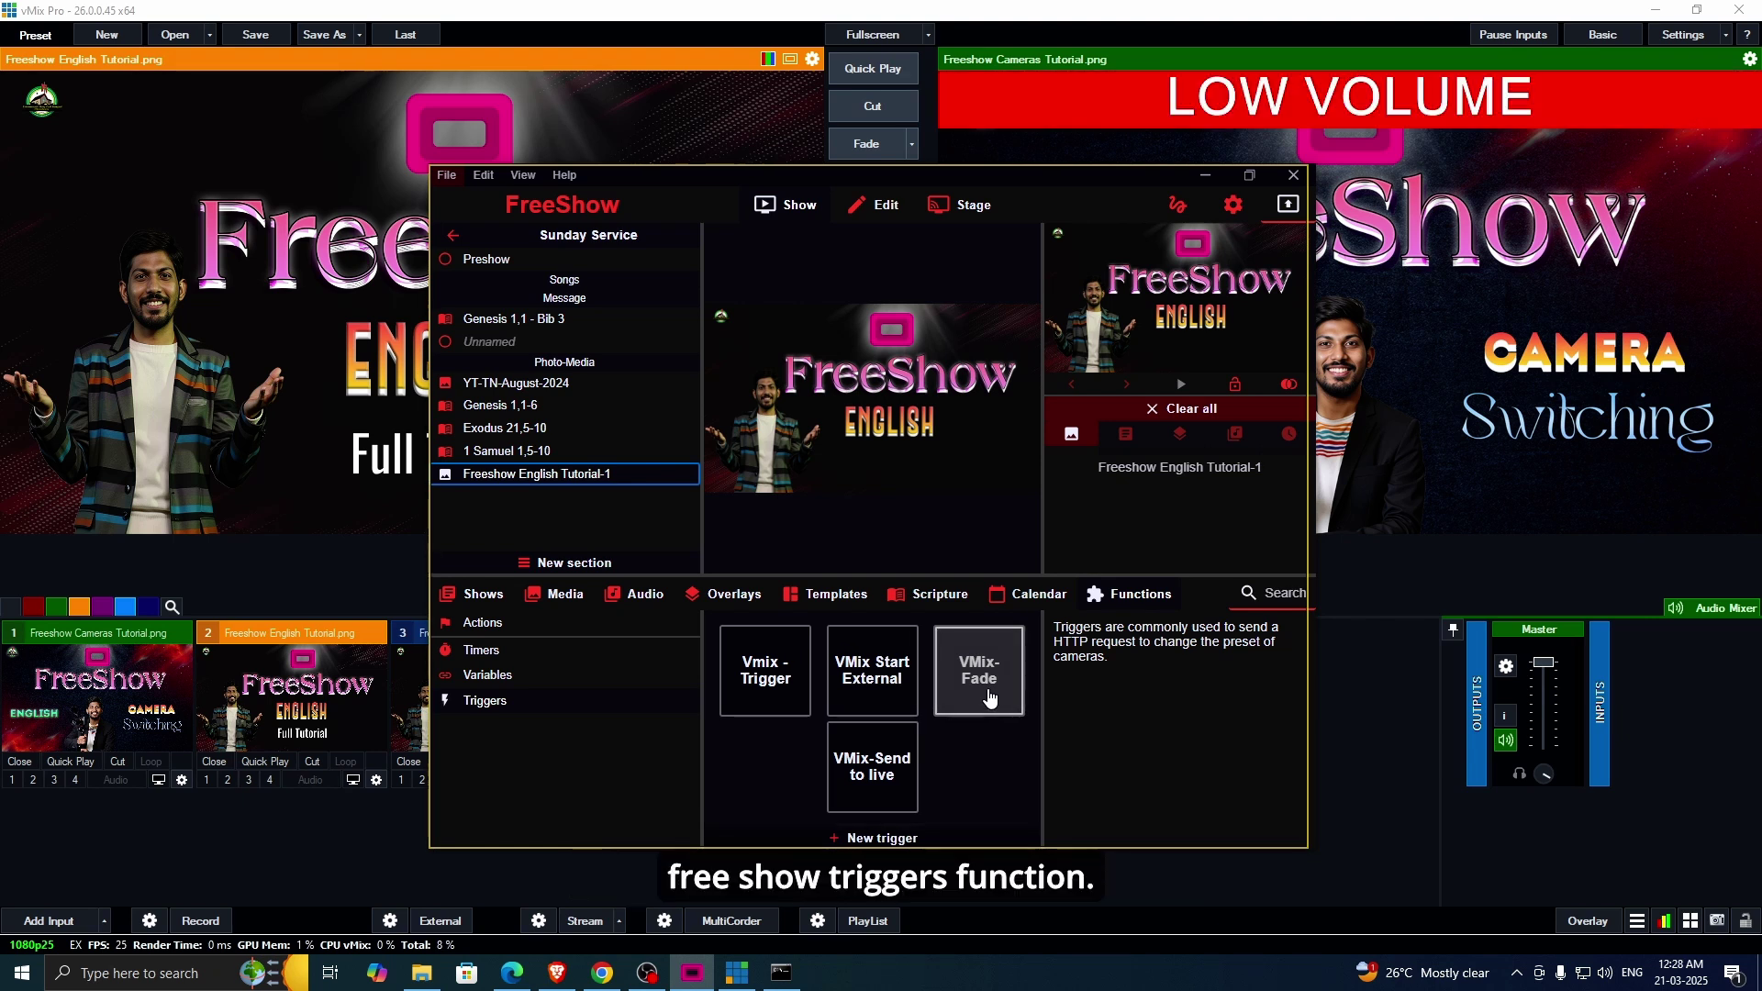
Step: Maximize the FreeShow window and switch back to it from the OBS HTTP Request document
key(super+Up)
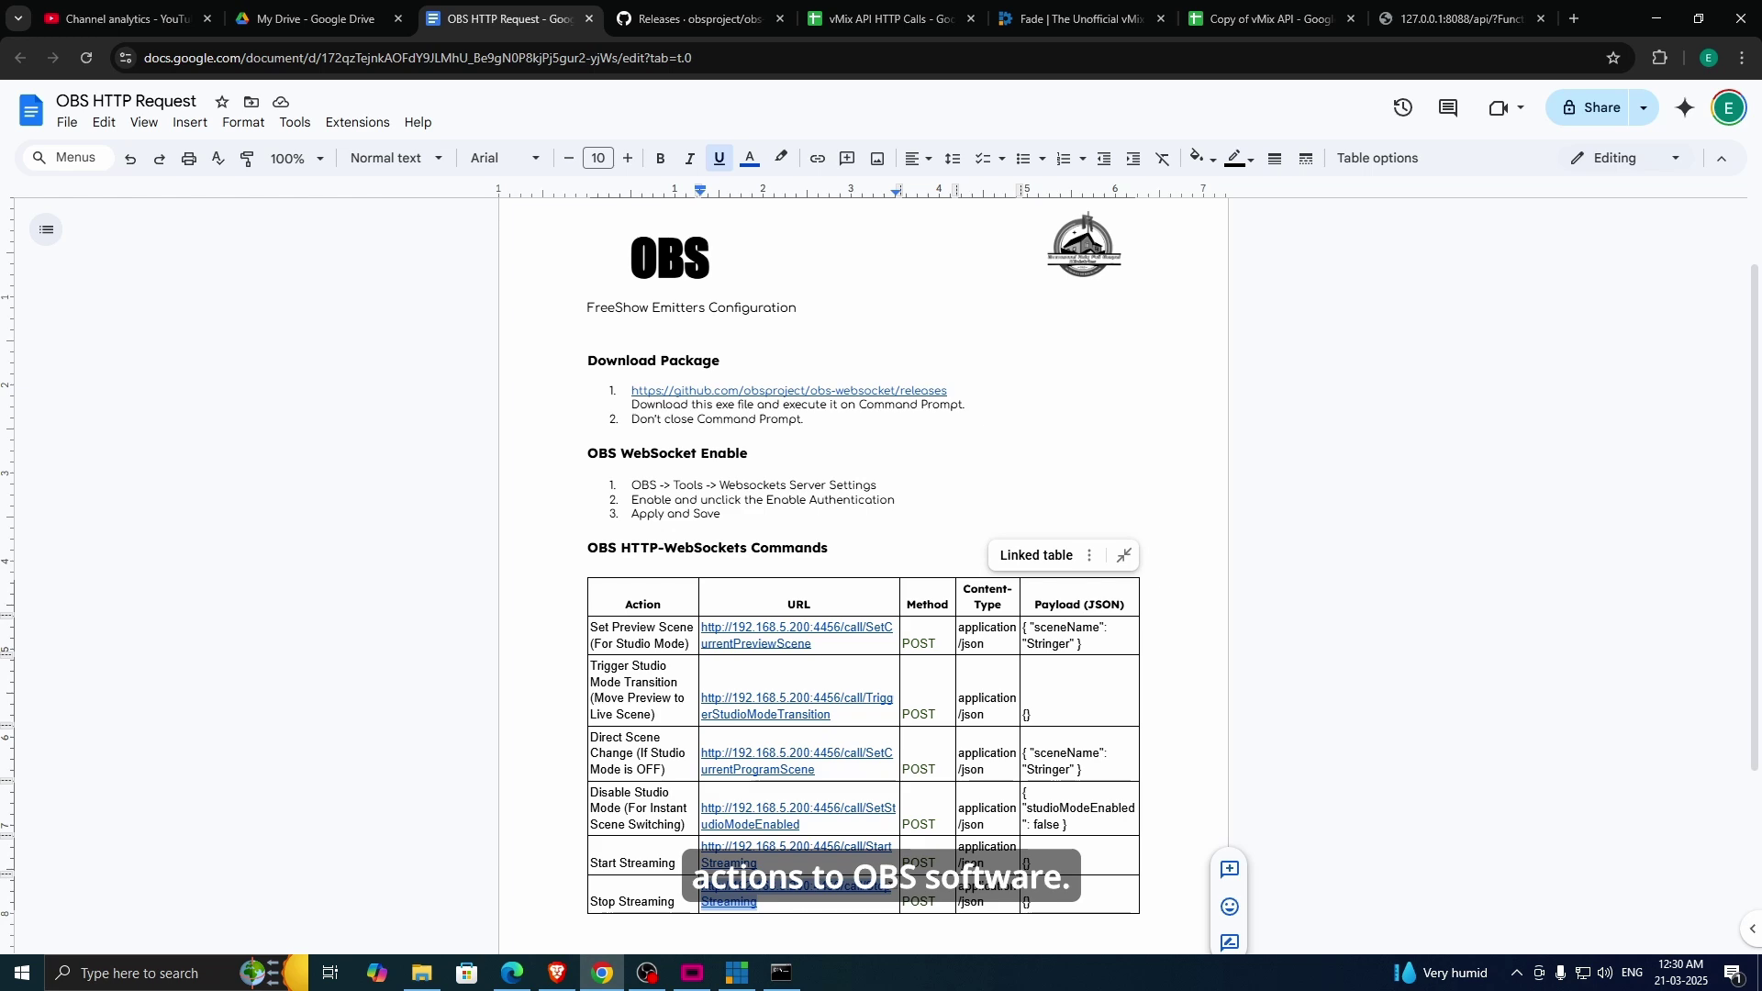
click(693, 973)
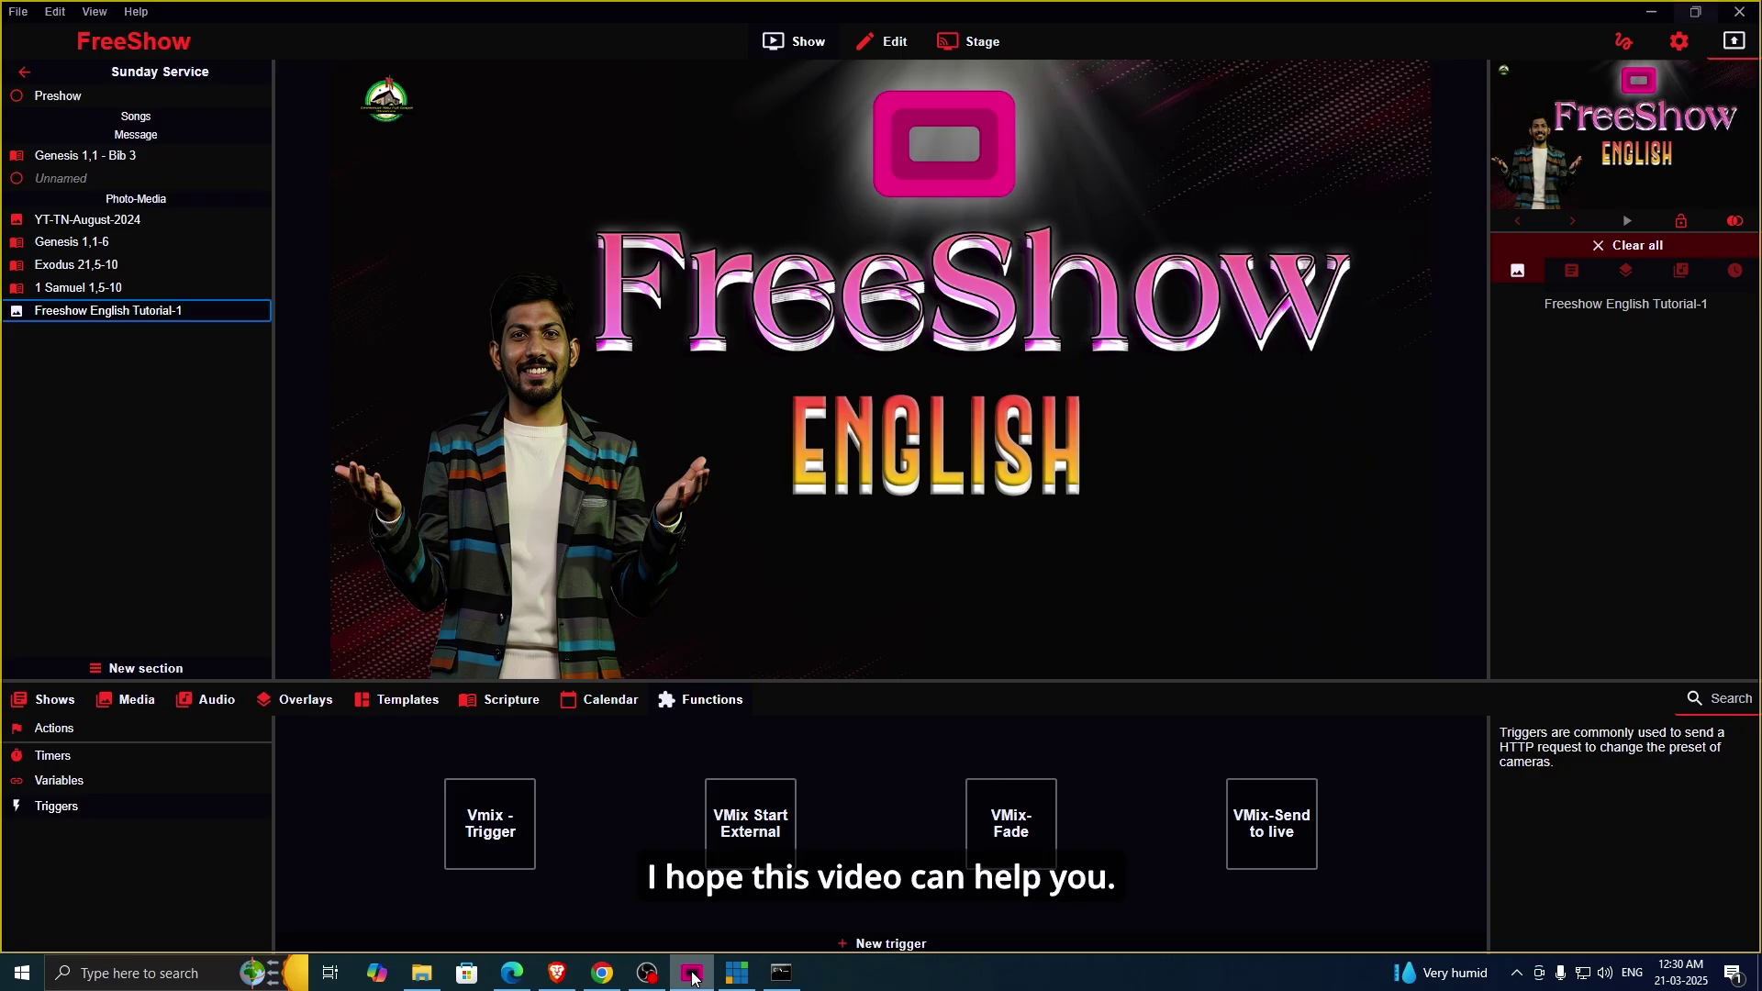